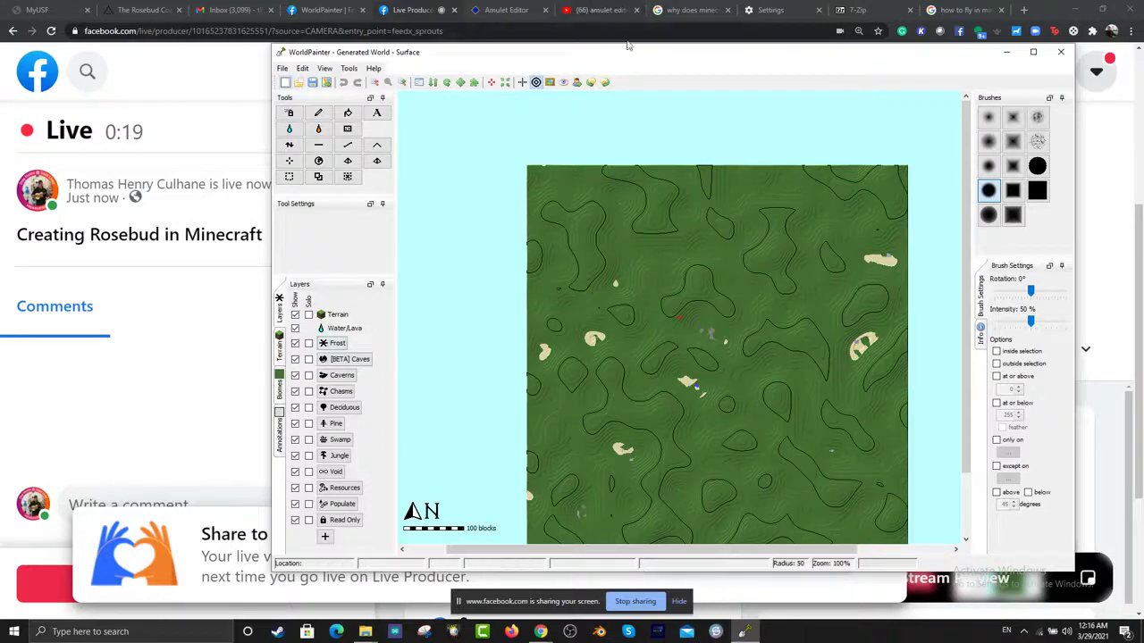
Step: Look over WorldPainter's Facebook page in the browser, closing the notifications, and bring the WorldPainter program back to the front
drag(629, 45, 490, 49)
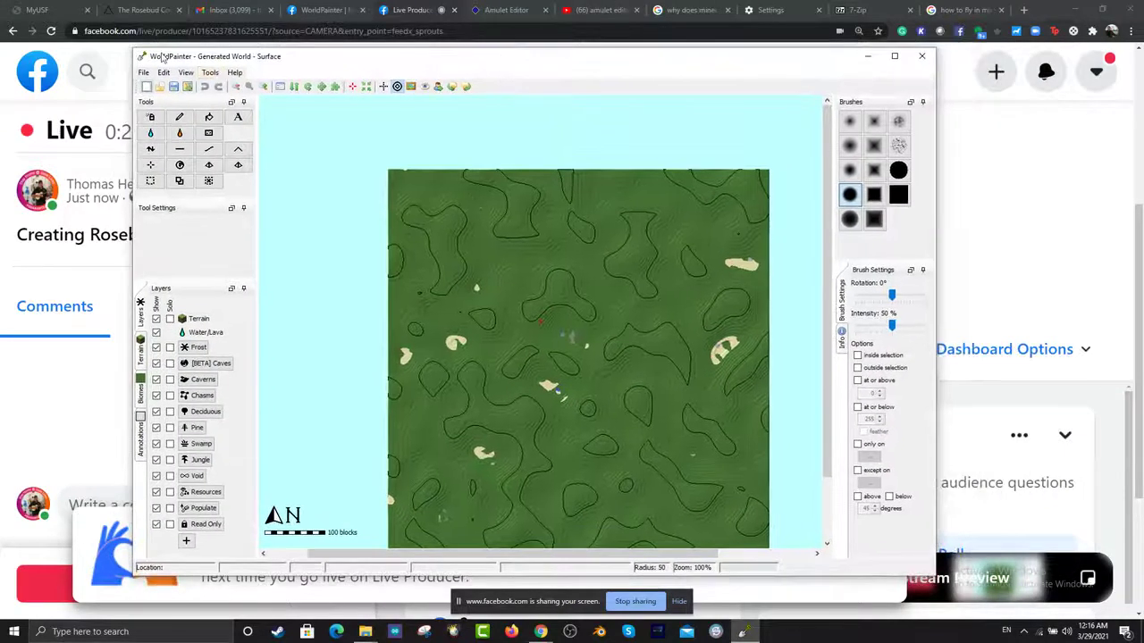
click(326, 10)
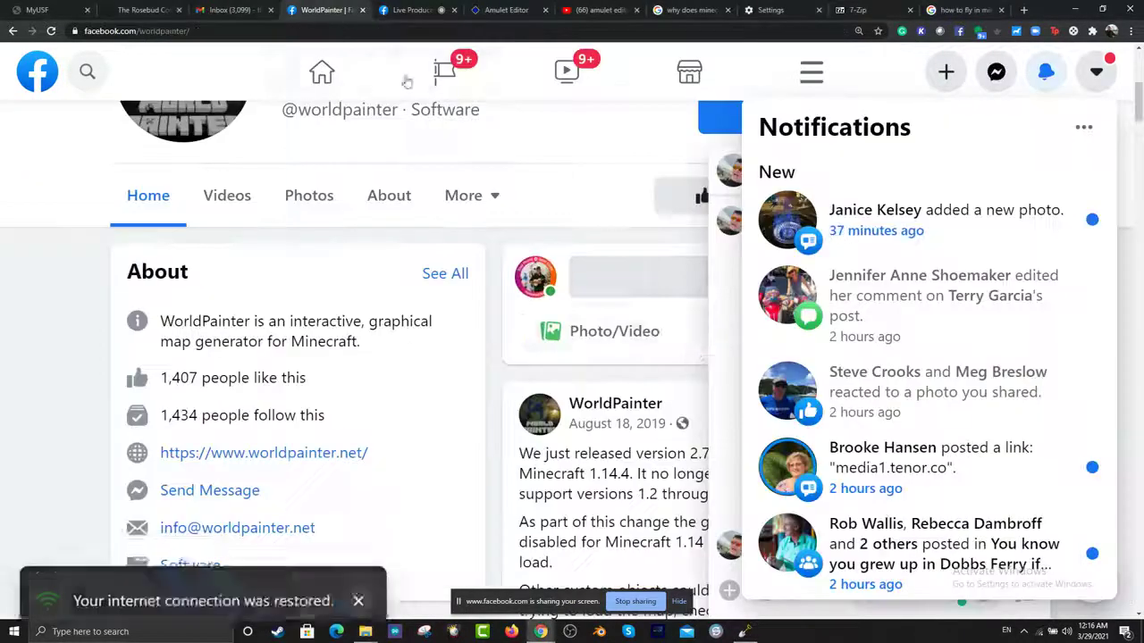
click(636, 147)
click(1024, 171)
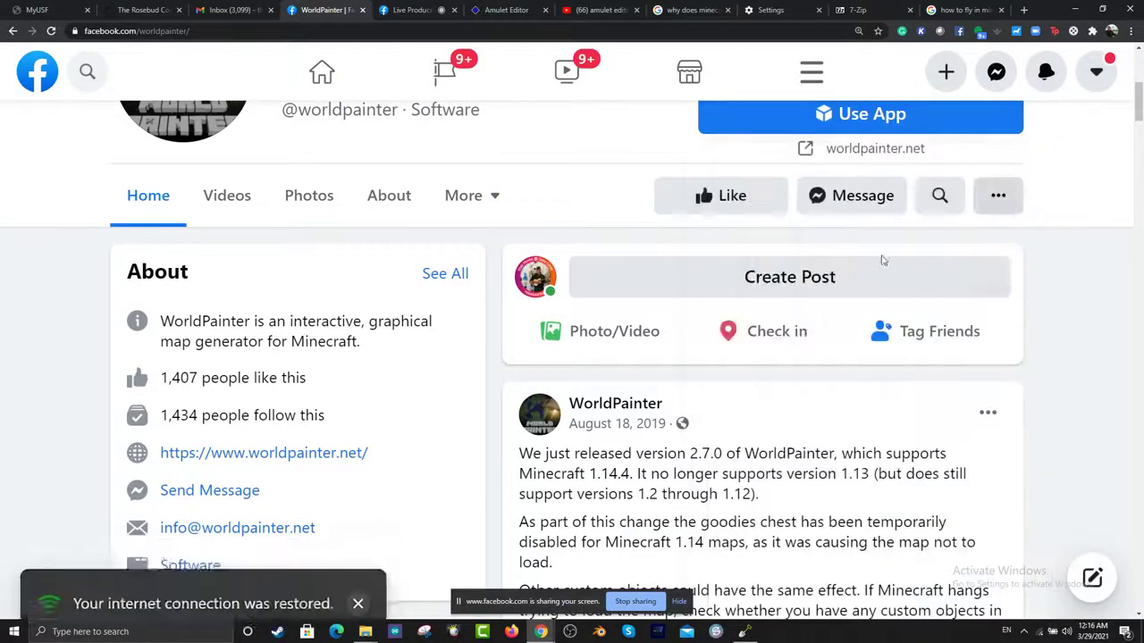
scroll(760, 349, up, 5)
scroll(761, 349, down, 1)
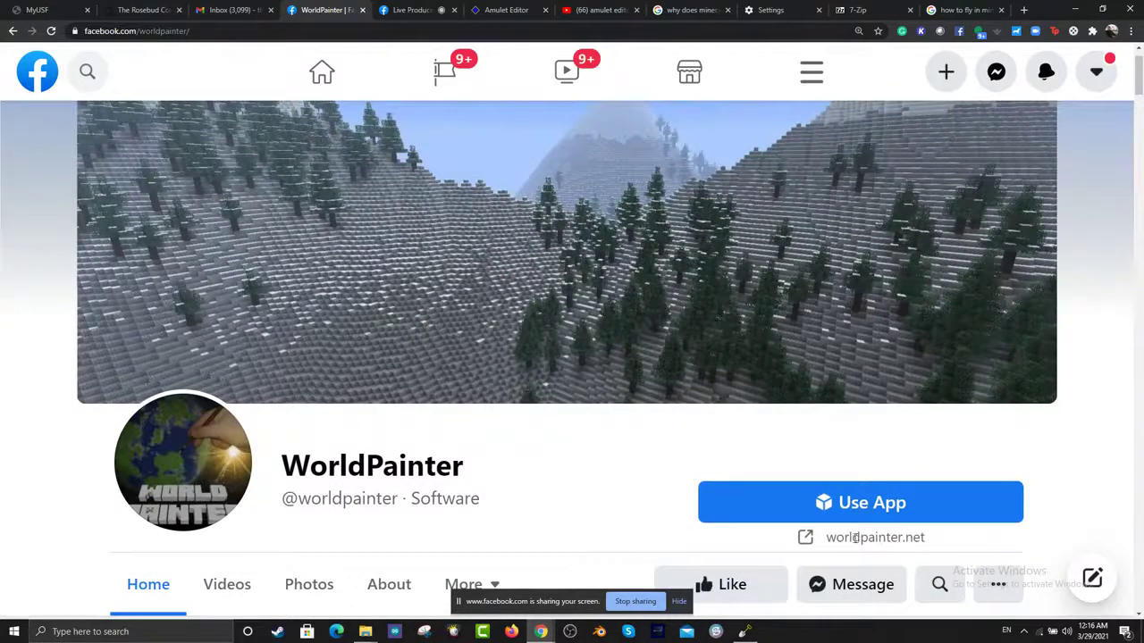
scroll(835, 532, down, 1)
scroll(813, 525, up, 1)
click(746, 632)
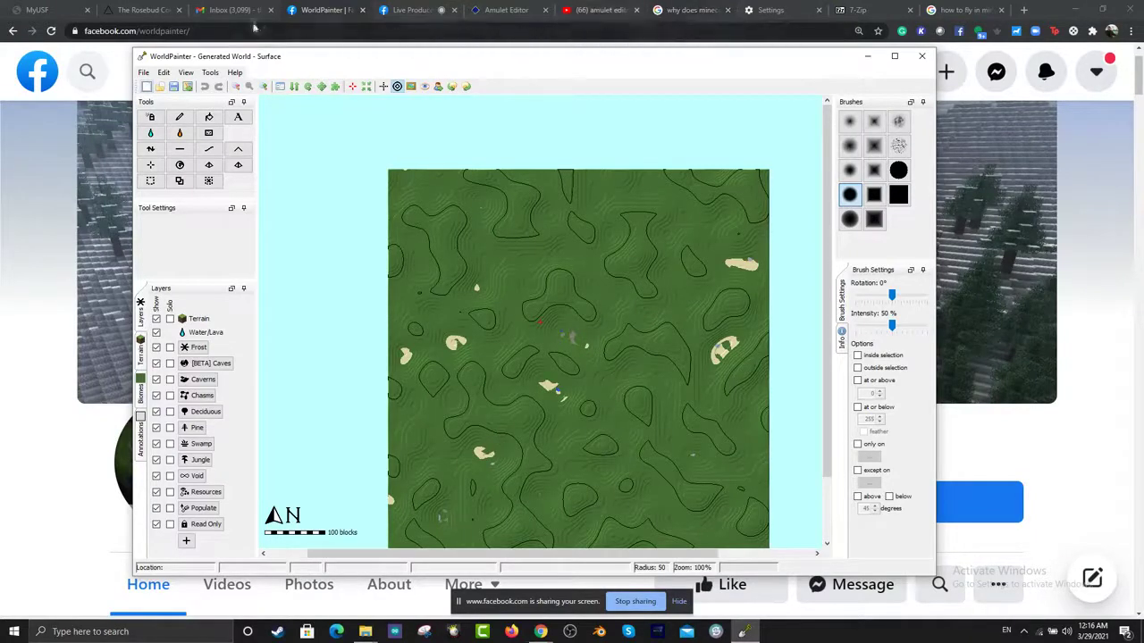
Step: Search the web for "world painter" and view the program downloads on the official worldpainter.net site
click(694, 12)
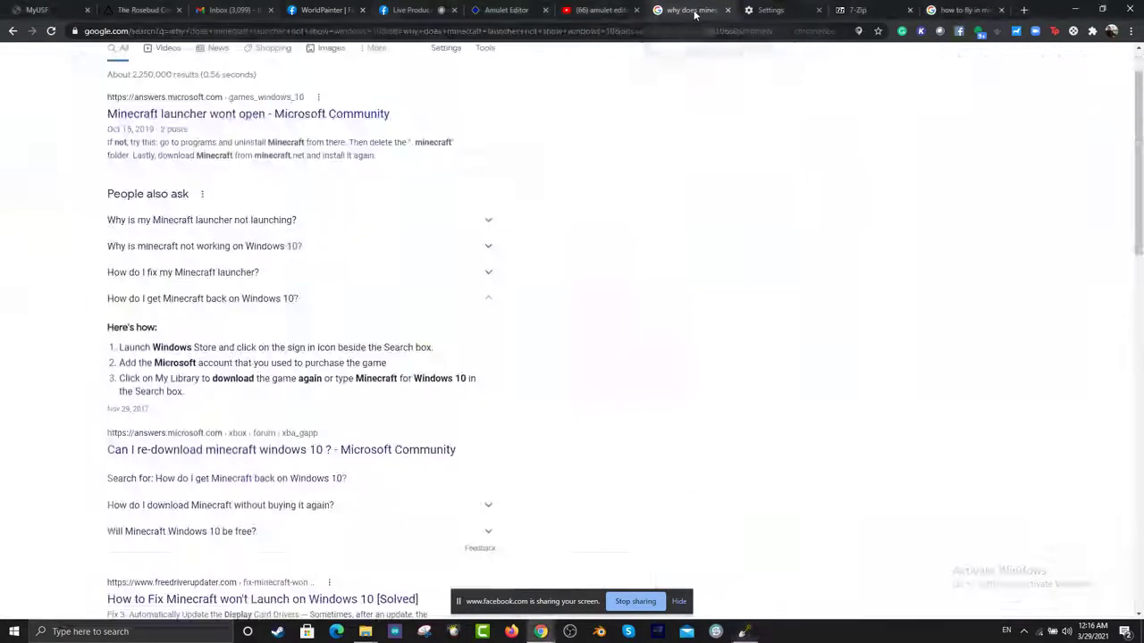
click(189, 33)
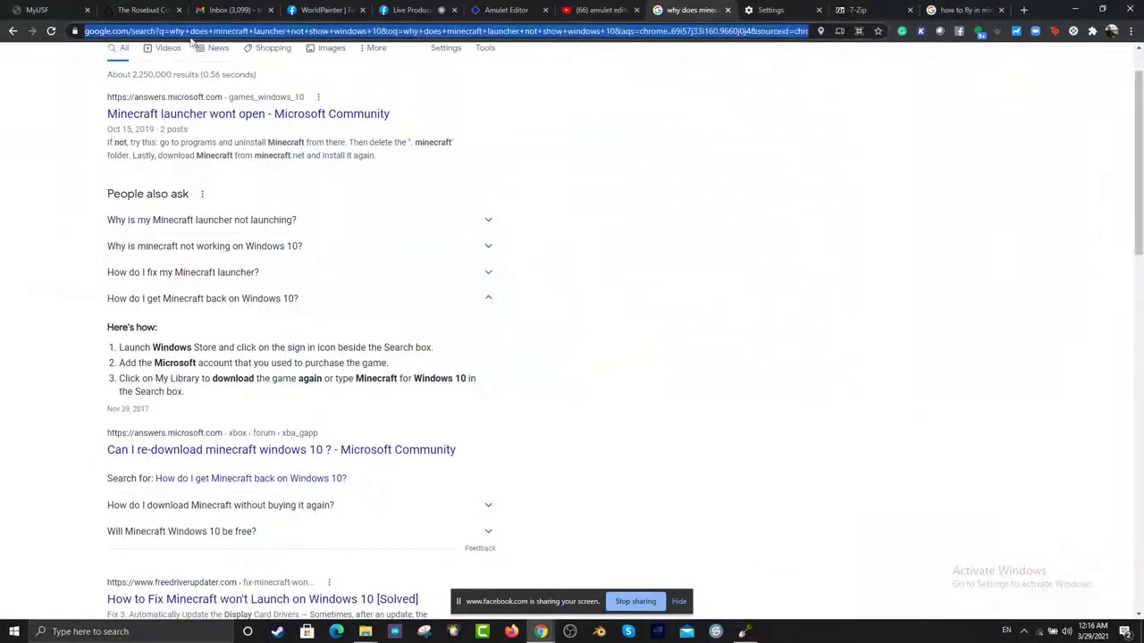
text(world )
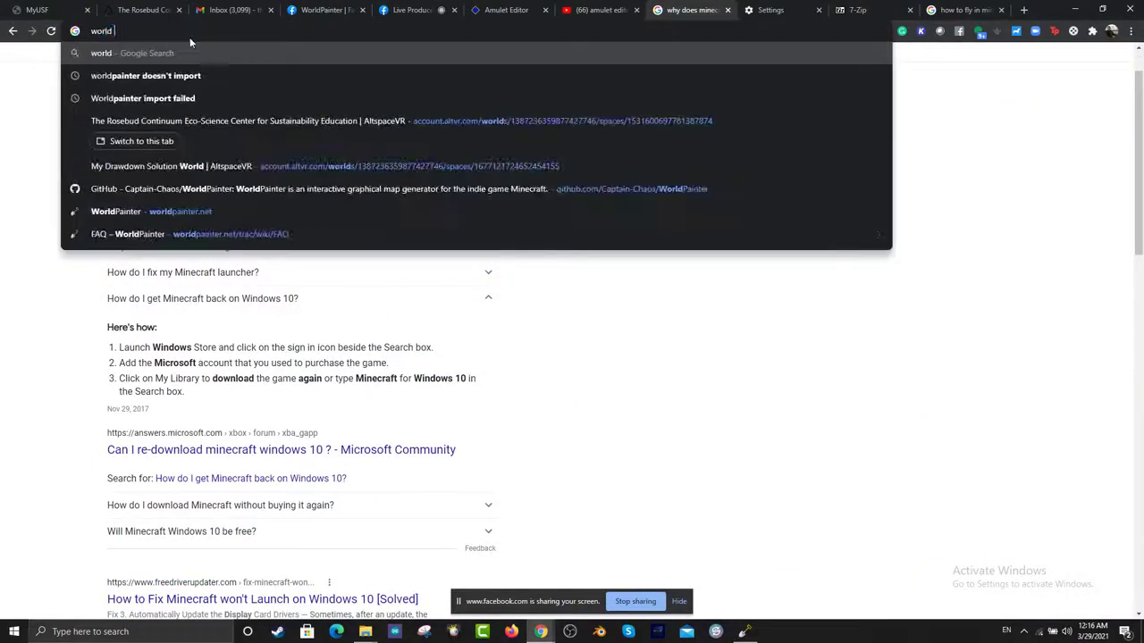
text(painter)
key(Return)
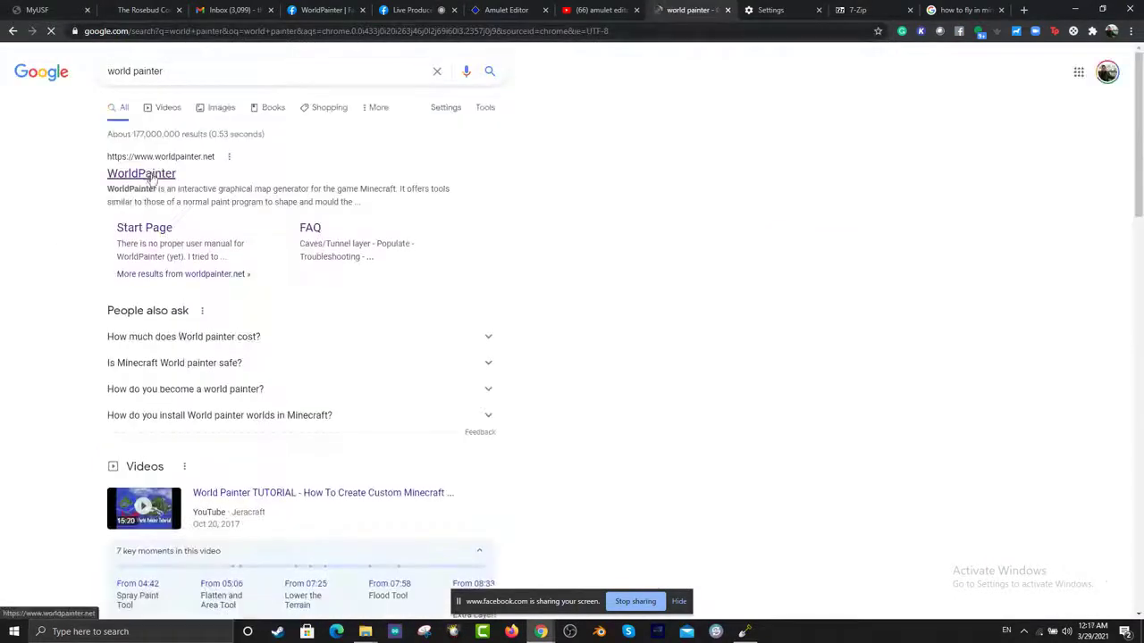
click(149, 175)
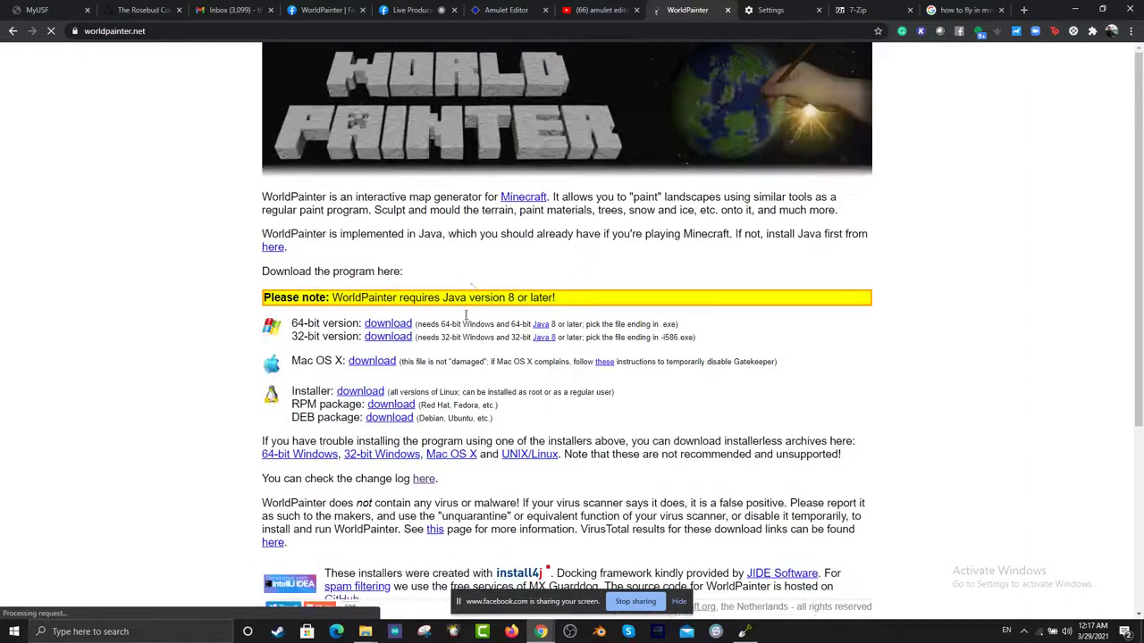
scroll(429, 317, down, 3)
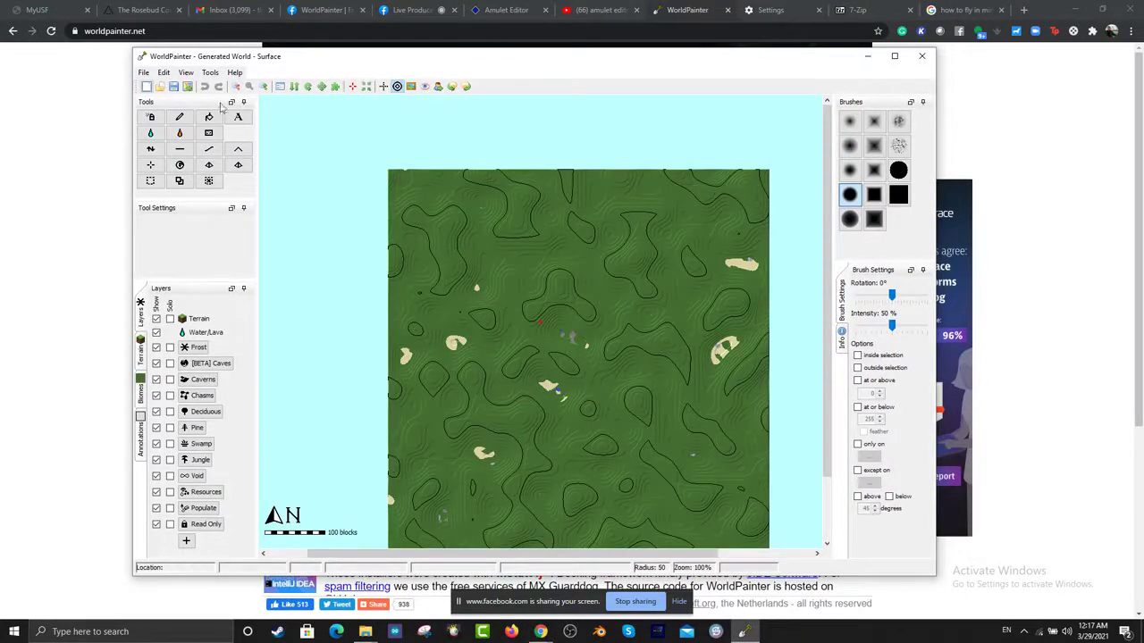
Step: In WorldPainter, load rosebudaerial.JPG as the image overlay from MinecraftLauncher's "KMZ Files for World Painter and Google Earth" folder on DATA (D:)
click(412, 90)
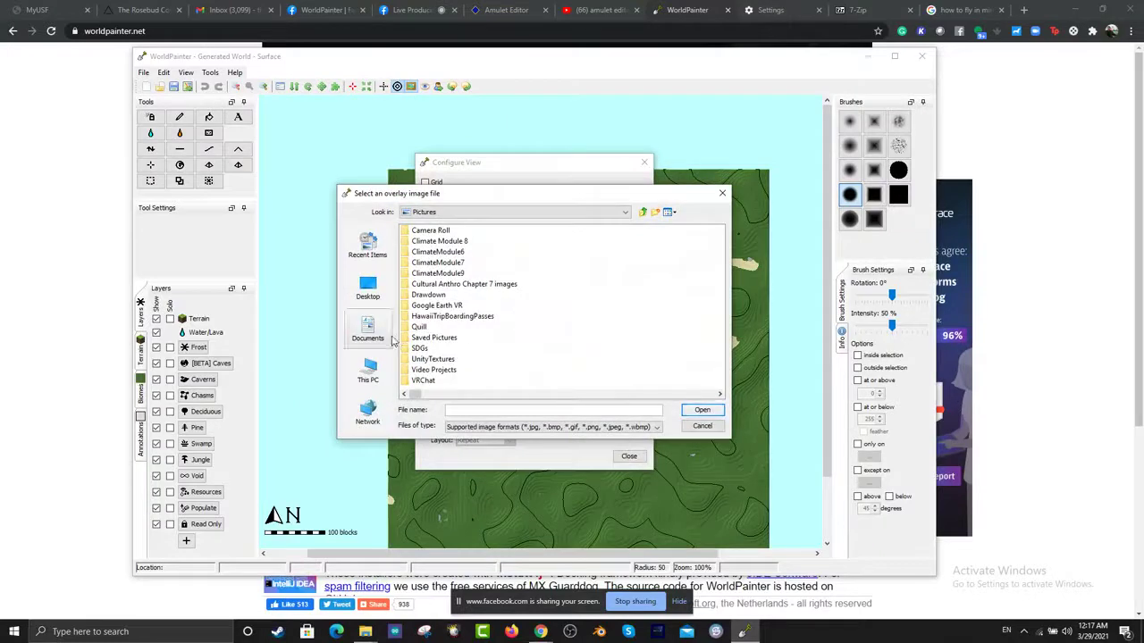
click(371, 374)
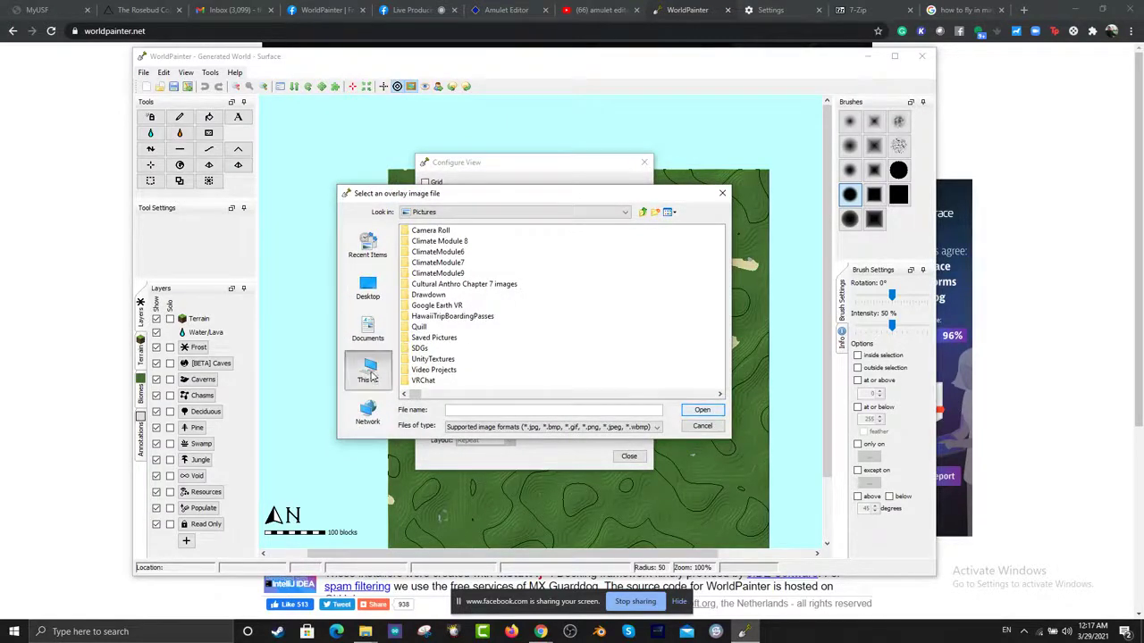
double_click(426, 316)
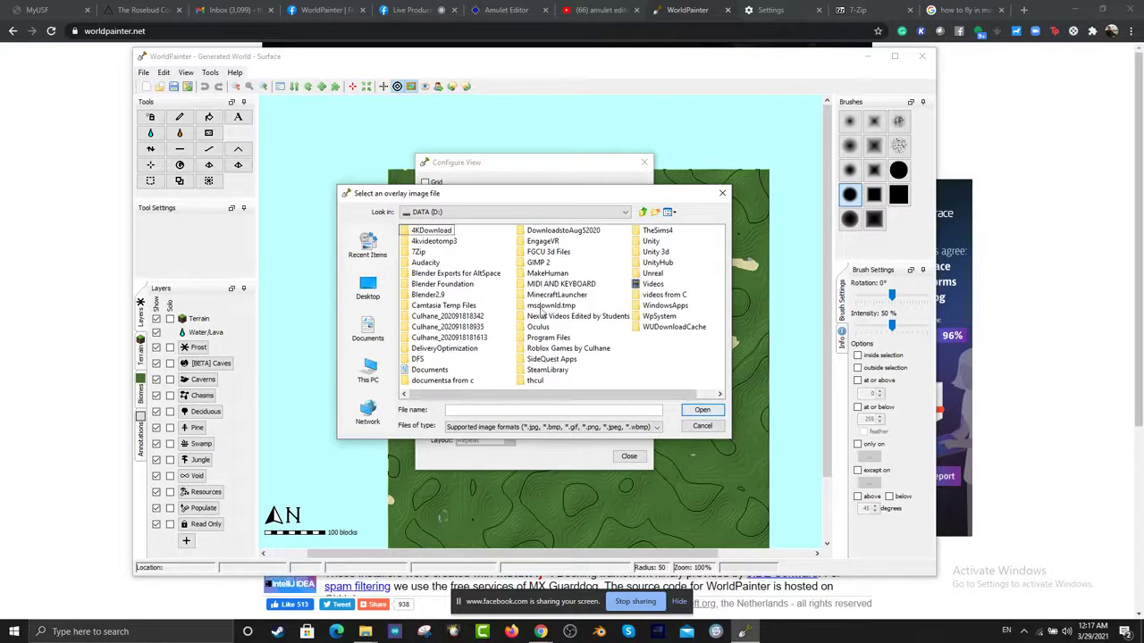
double_click(556, 295)
double_click(447, 264)
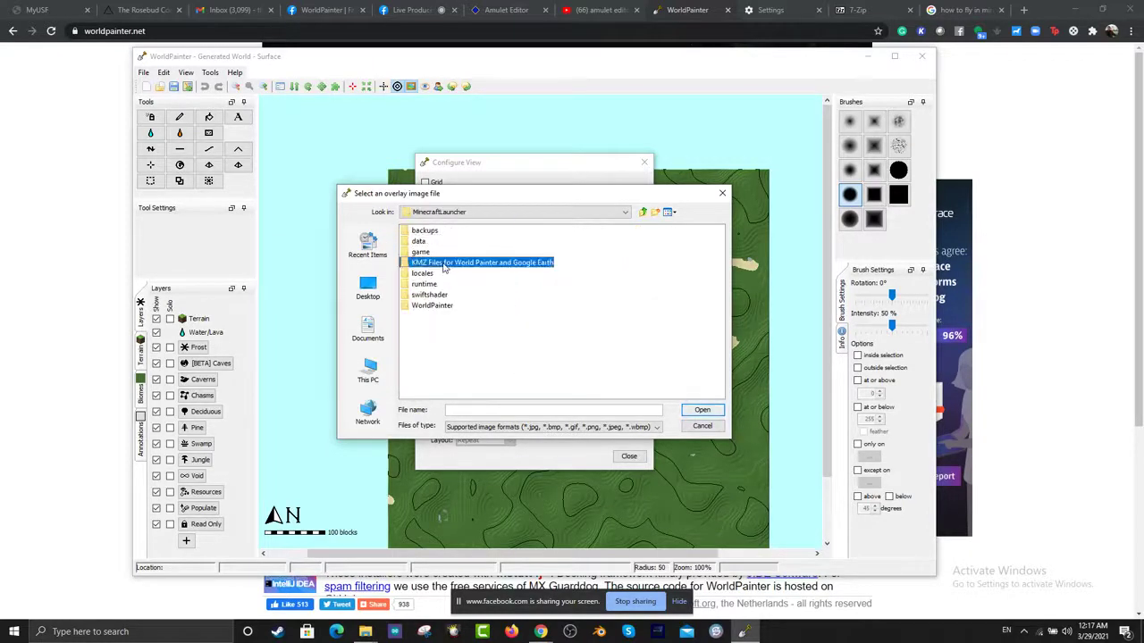
click(438, 263)
double_click(438, 264)
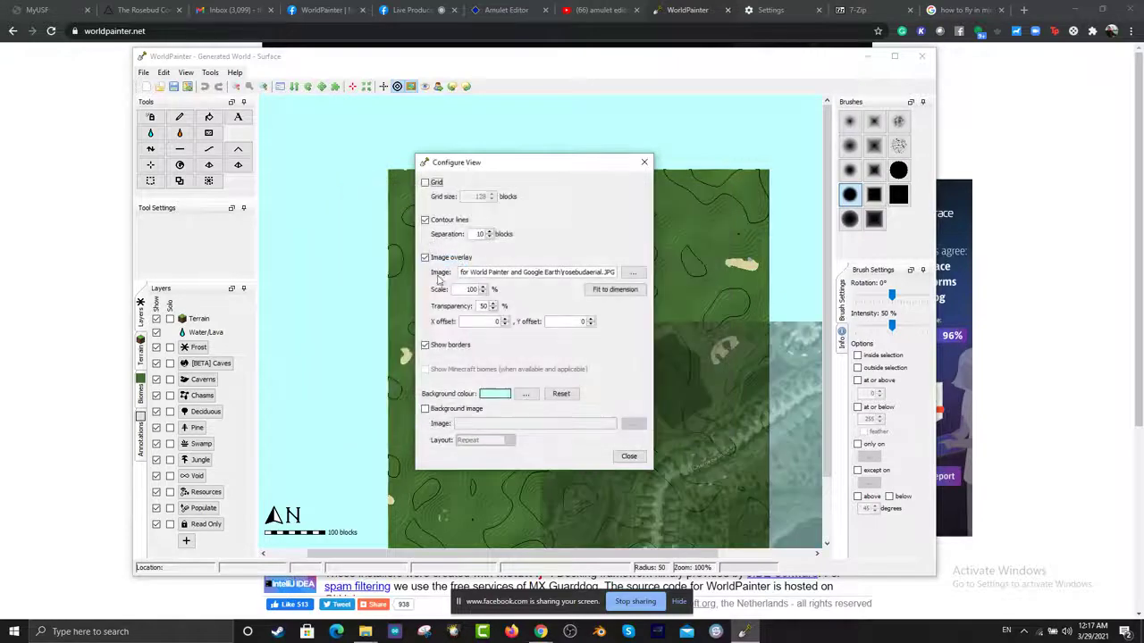
Step: Fit the aerial image overlay to the dimension, keeping the scale at 47%, and move the view settings clear of the map
click(615, 291)
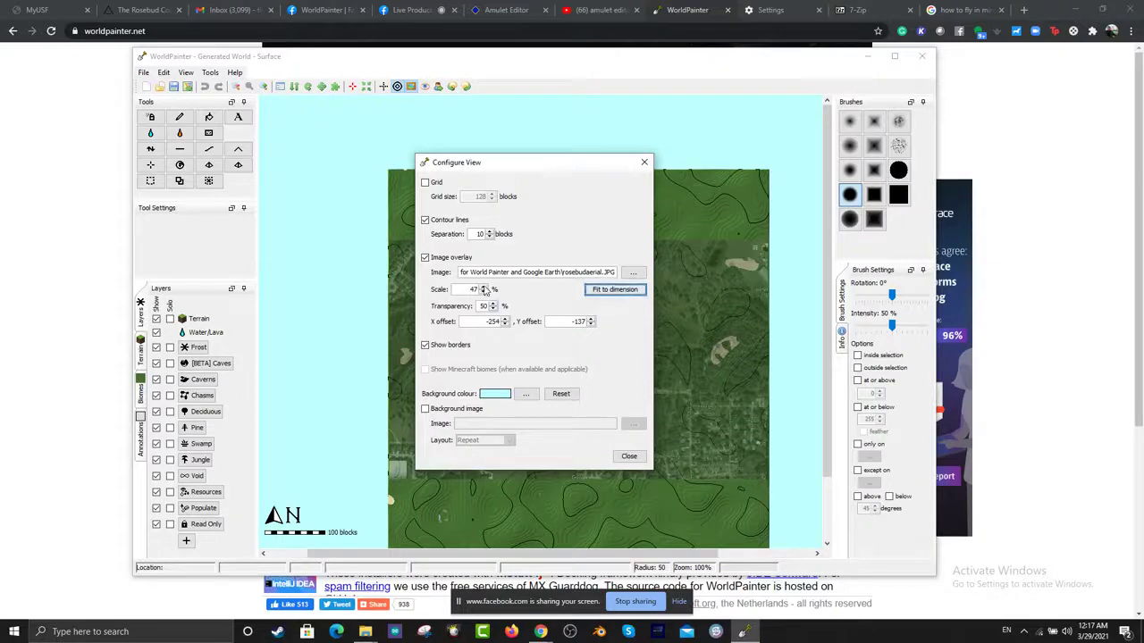
drag(542, 170, 250, 187)
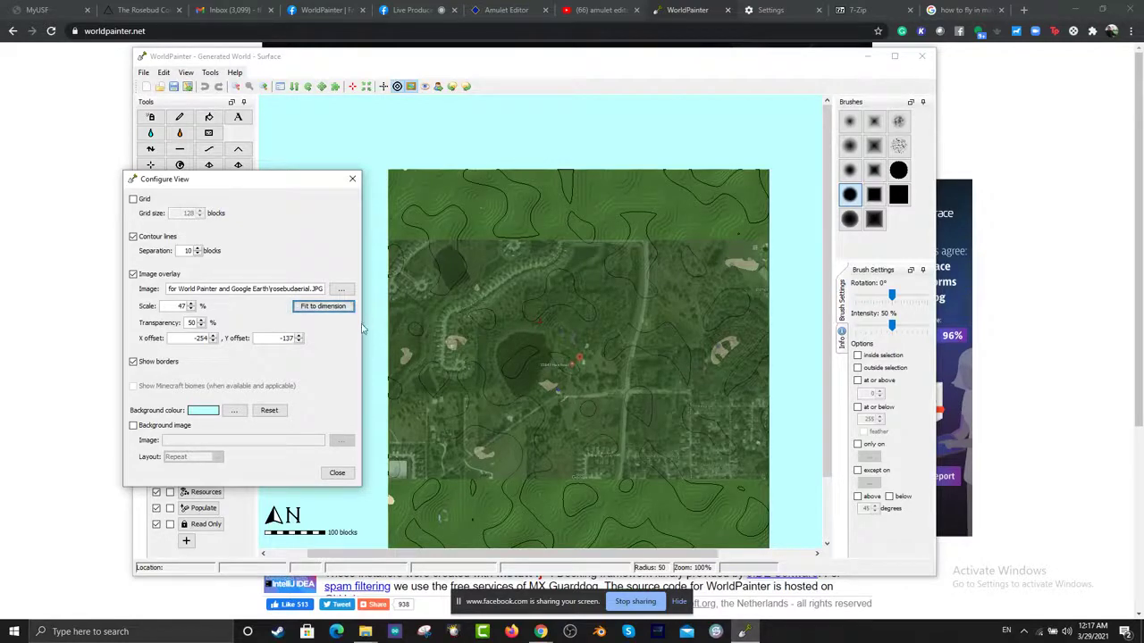
click(191, 304)
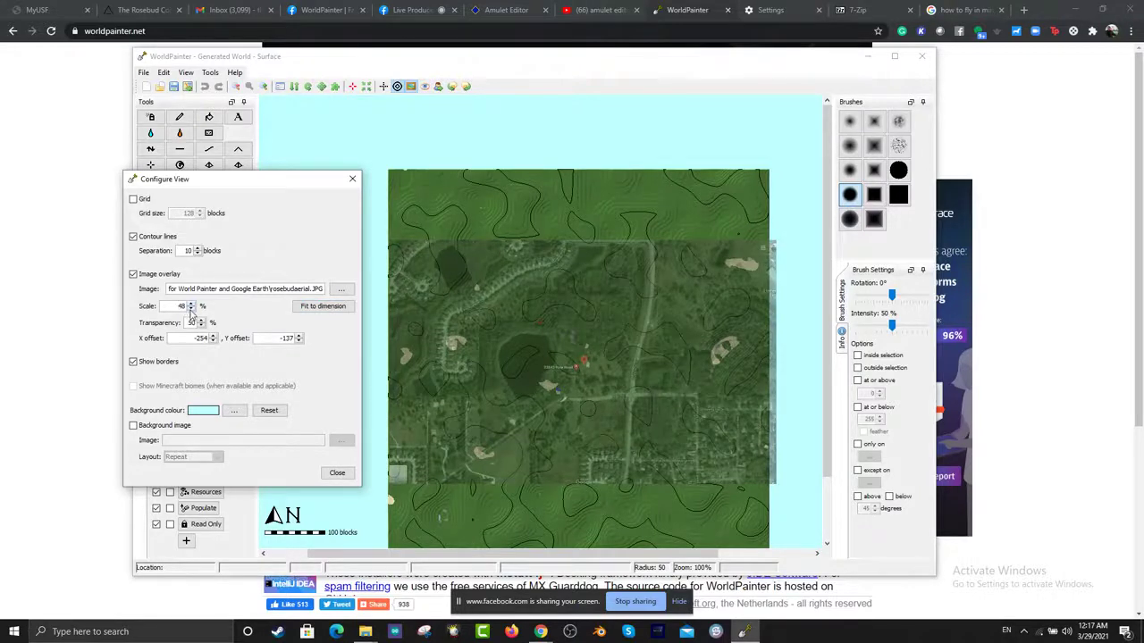
click(191, 309)
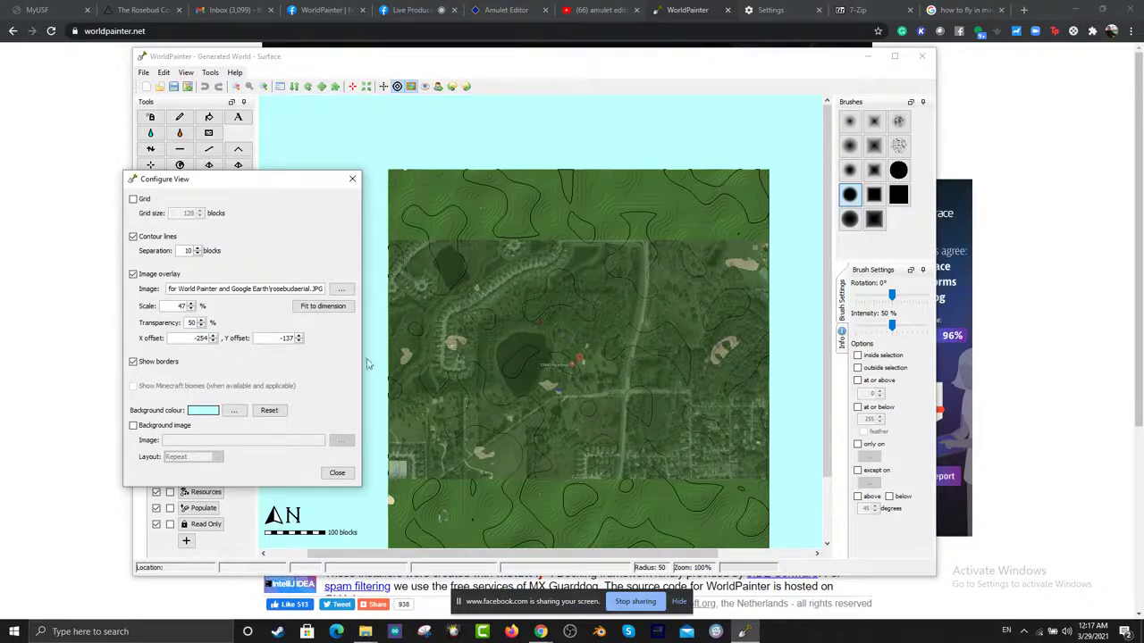
Step: Enlarge the aerial image overlay to a scale of 54%
click(190, 305)
click(190, 306)
click(190, 306)
click(191, 306)
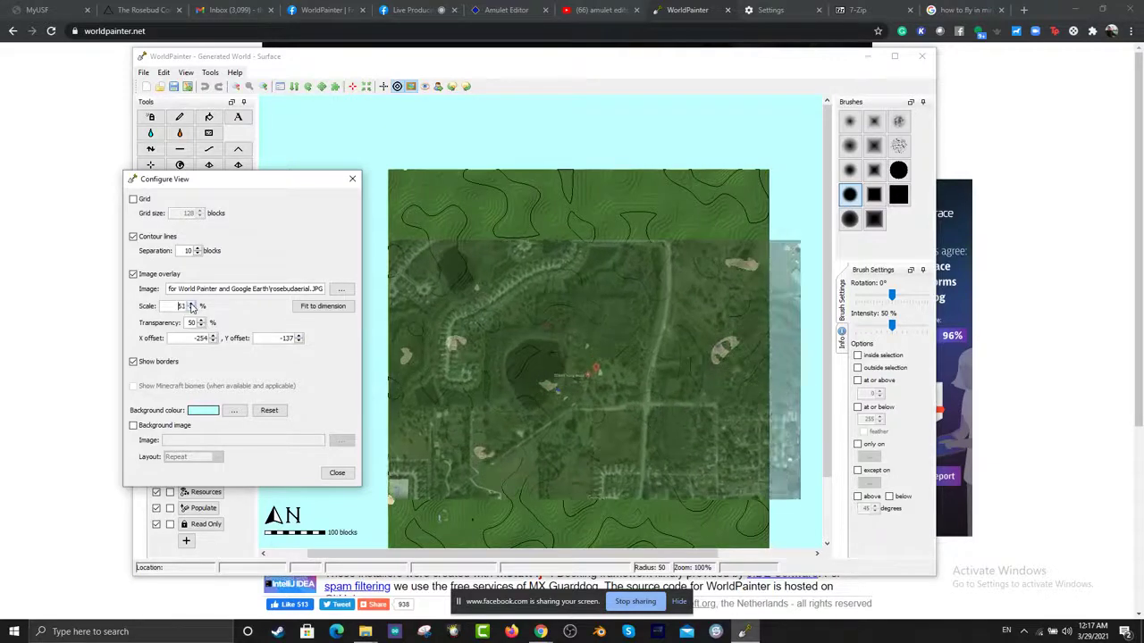
click(190, 306)
click(190, 306)
click(191, 306)
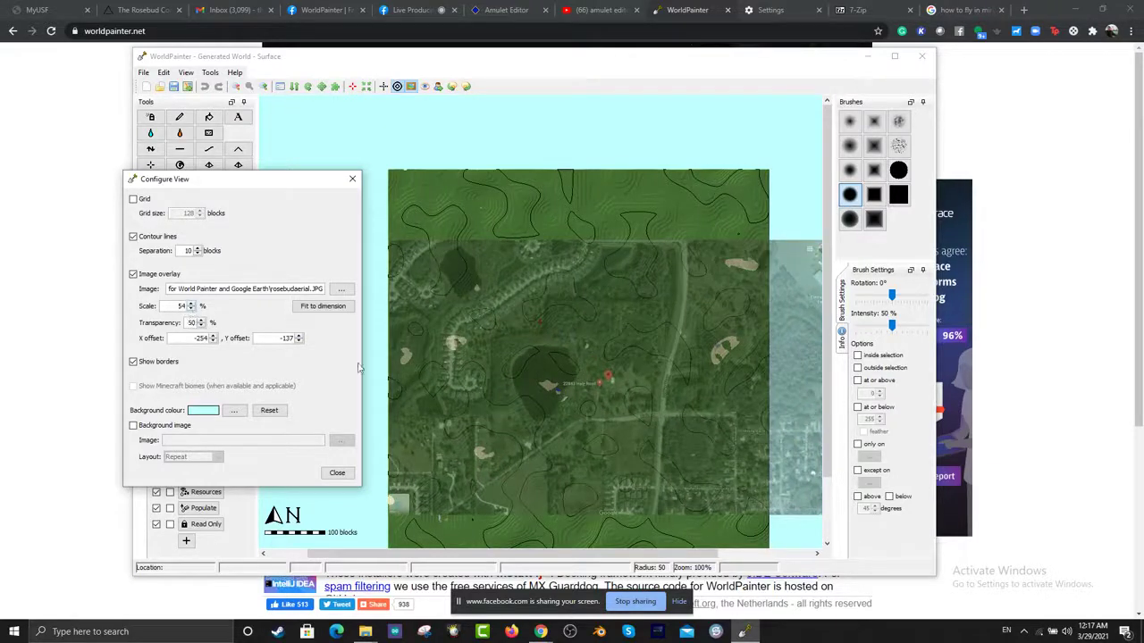
Step: Shift the aerial image overlay west by setting its X offset to -296
click(213, 335)
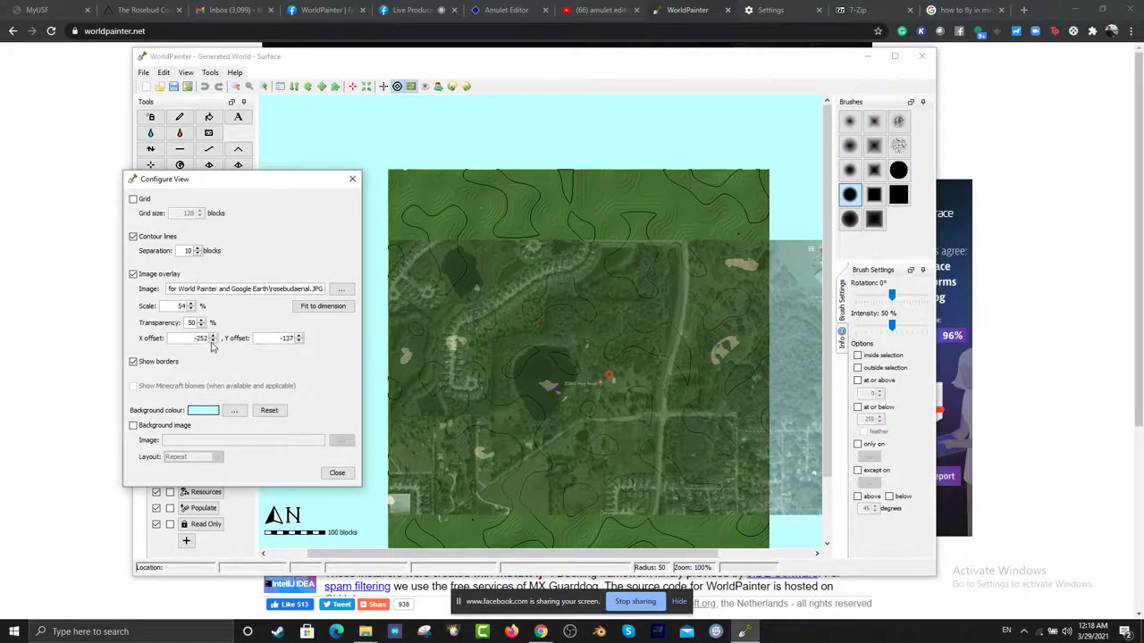
click(212, 342)
click(213, 341)
click(213, 341)
click(212, 341)
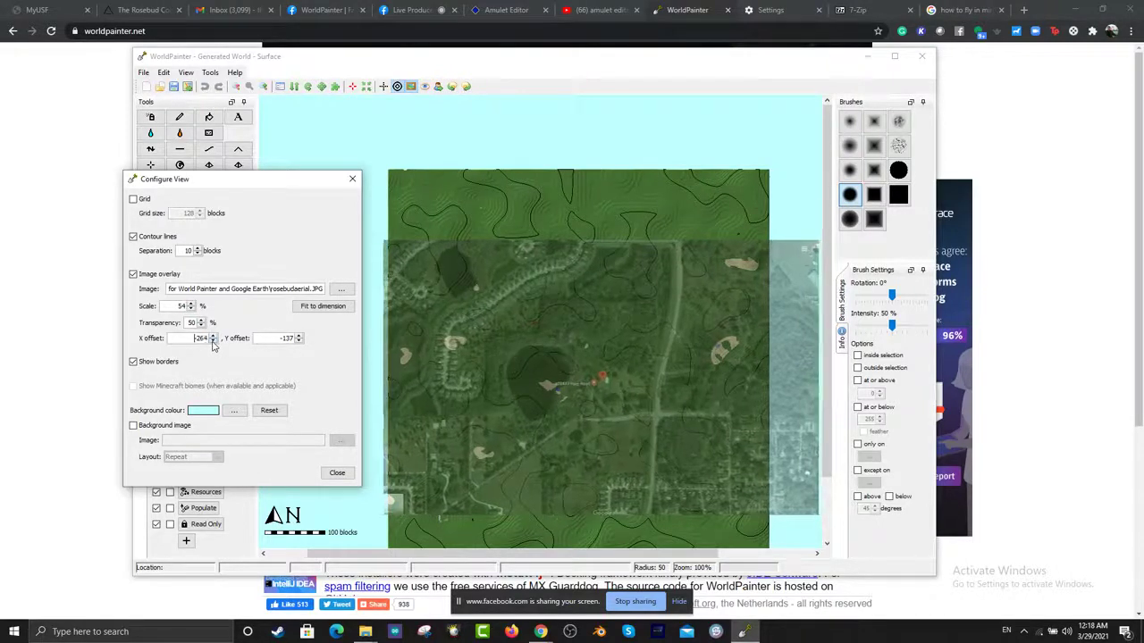
click(213, 342)
click(213, 341)
click(212, 341)
click(213, 341)
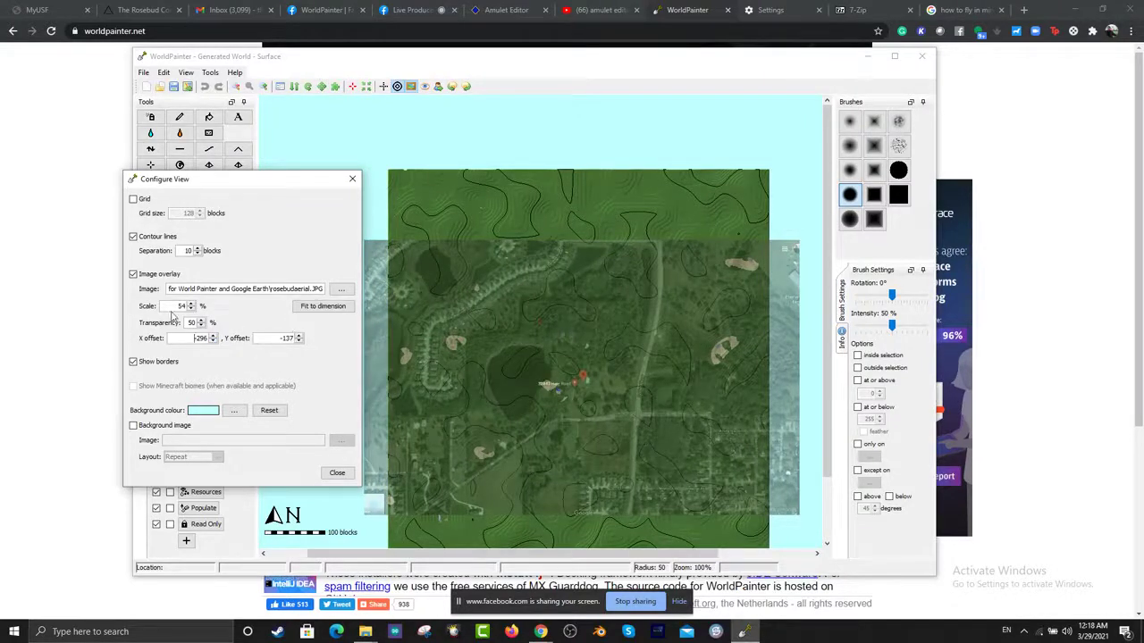
Step: Set the aerial overlay's scale to 56% and close the view configuration
click(191, 303)
click(191, 303)
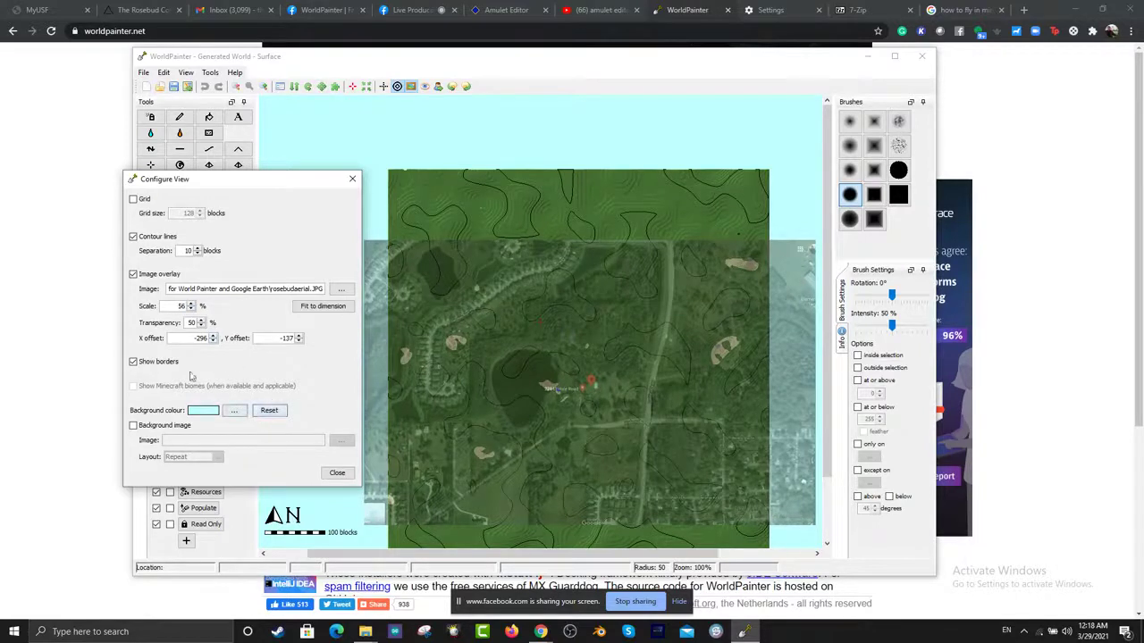
click(336, 474)
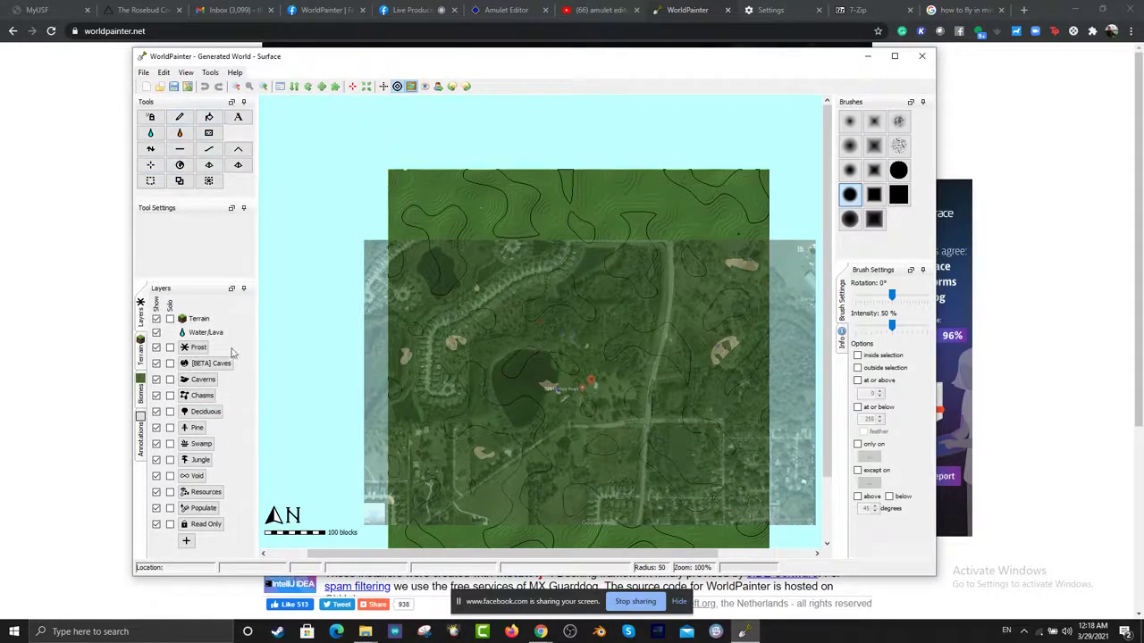
Step: Flatten the terrain across the whole map using a brush radius of 300
click(180, 150)
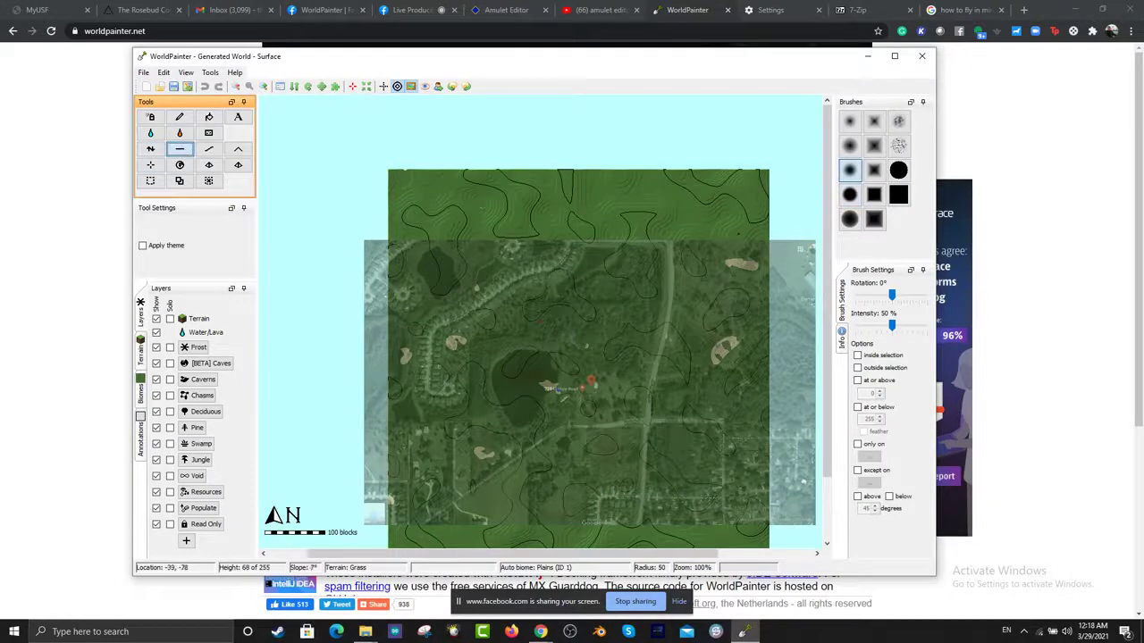
click(437, 234)
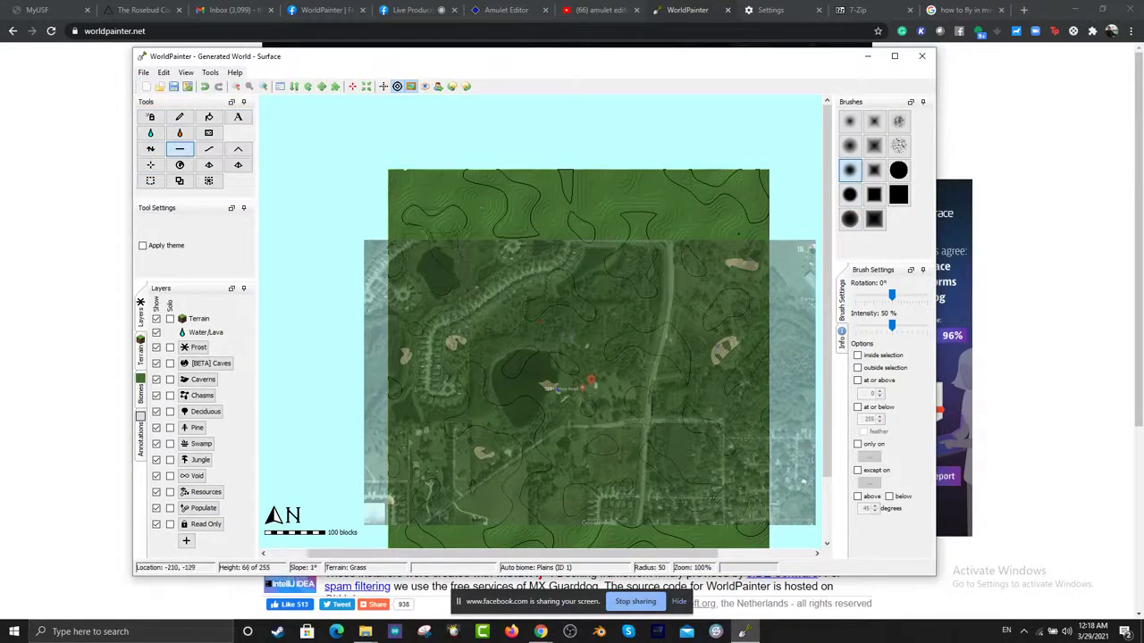
scroll(563, 343, up, 6)
scroll(540, 340, down, 12)
mouse_move(516, 316)
mouse_down()
mouse_move(449, 253)
mouse_move(500, 329)
mouse_move(465, 399)
mouse_move(575, 385)
mouse_move(677, 292)
mouse_move(554, 259)
mouse_move(459, 286)
mouse_move(513, 427)
mouse_move(560, 463)
mouse_move(640, 411)
mouse_move(715, 335)
mouse_move(483, 274)
mouse_up()
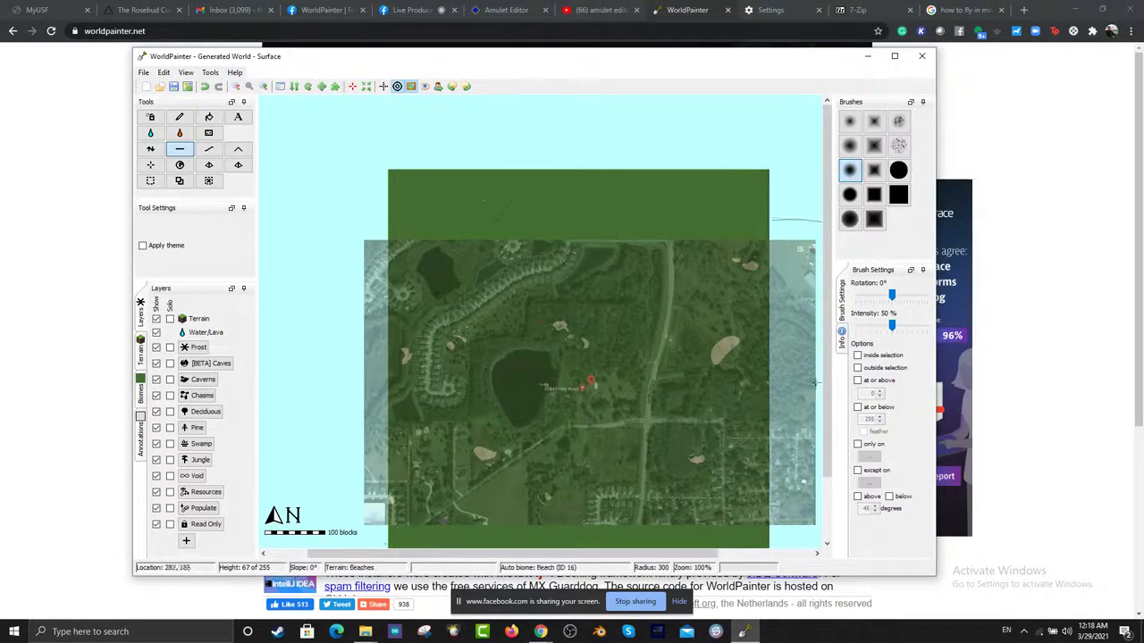
Step: Try to lower the terrain inside the central lake's outline with a brush radius of 28
scroll(557, 345, down, 8)
drag(829, 334, 830, 381)
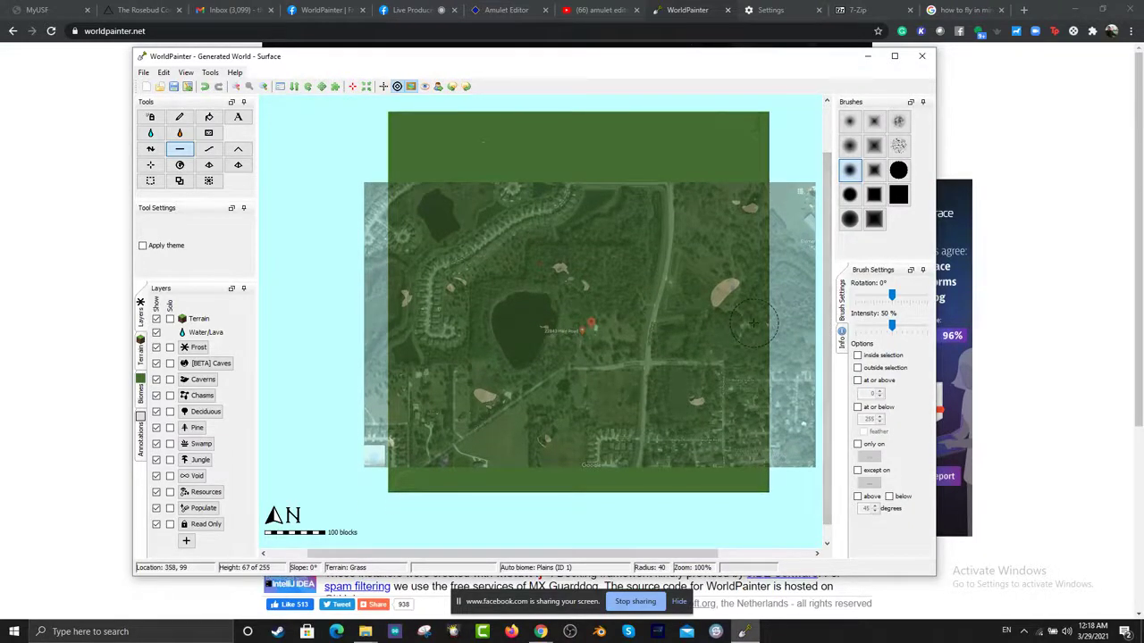
key(ctrl+plus)
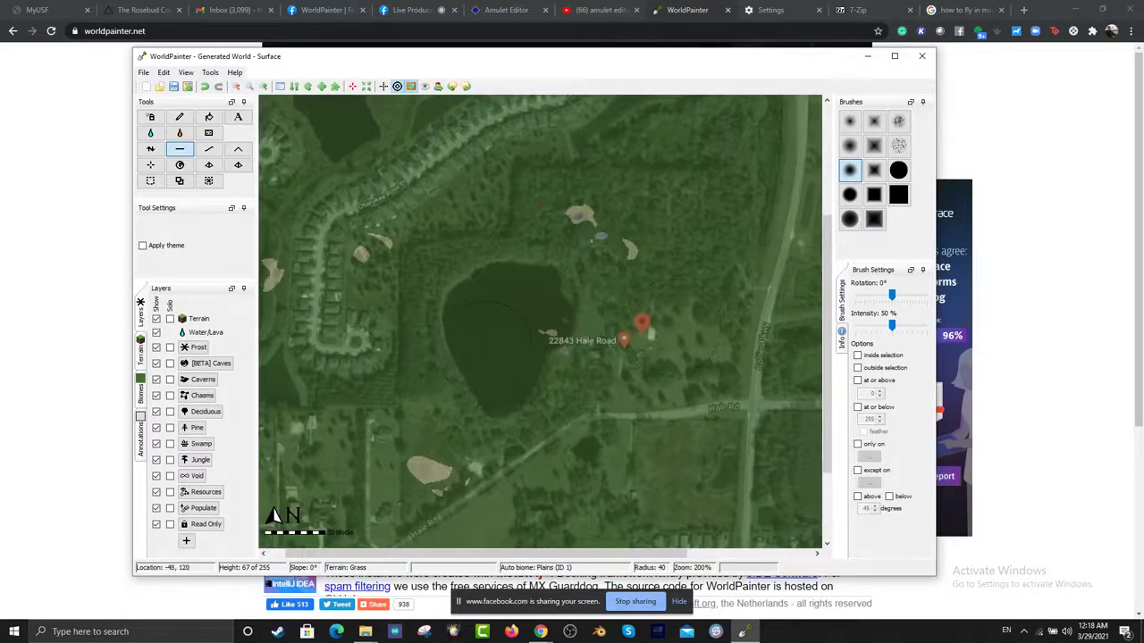
click(150, 149)
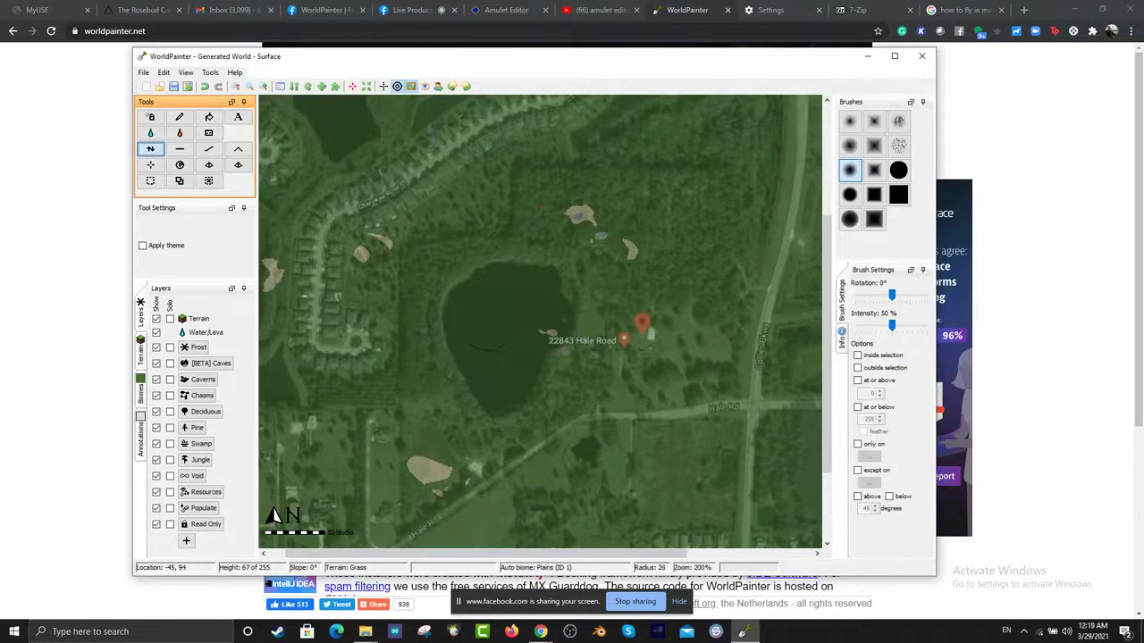
mouse_move(483, 316)
mouse_down()
mouse_move(496, 289)
mouse_move(472, 320)
mouse_move(454, 329)
mouse_move(448, 318)
mouse_move(501, 286)
mouse_move(536, 313)
mouse_up()
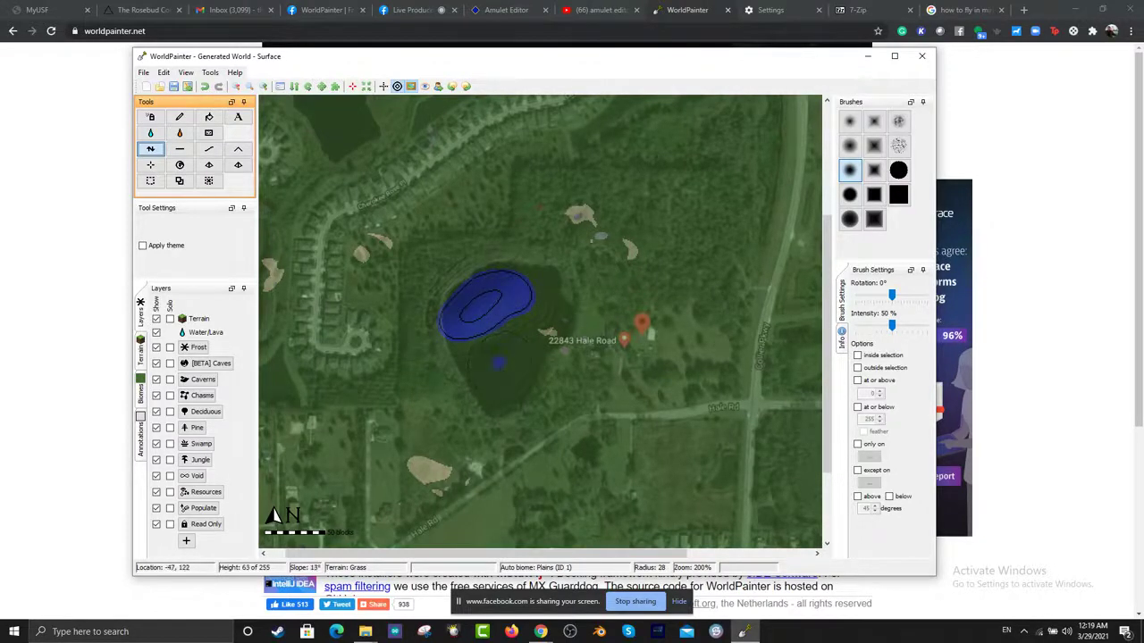
mouse_move(498, 362)
mouse_down()
mouse_move(487, 344)
mouse_move(525, 303)
mouse_up()
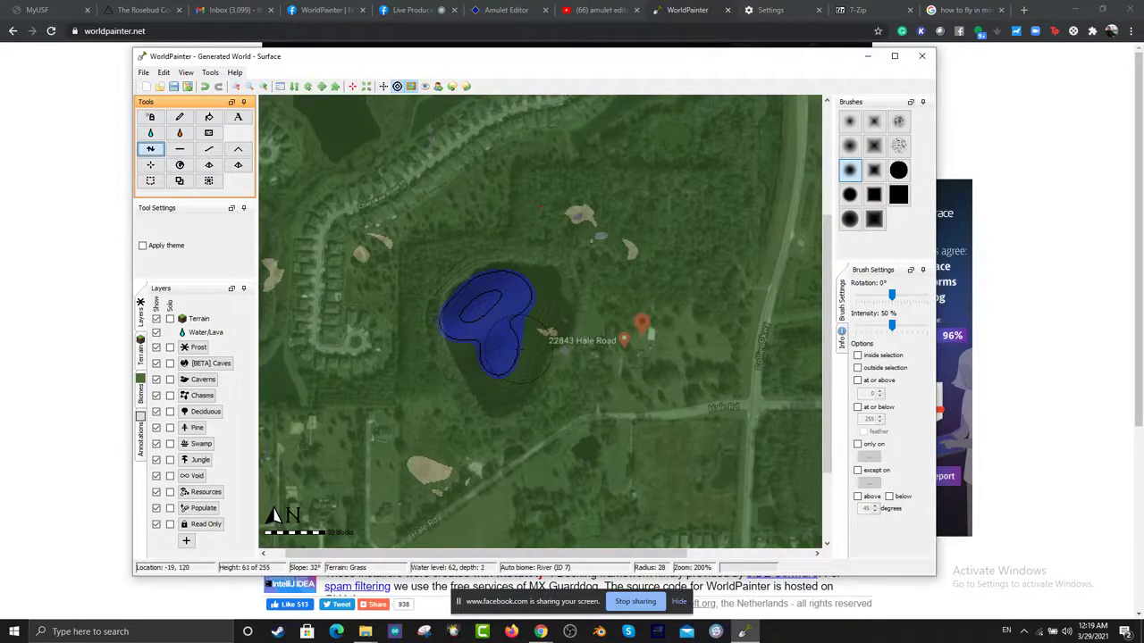
key(ctrl+z)
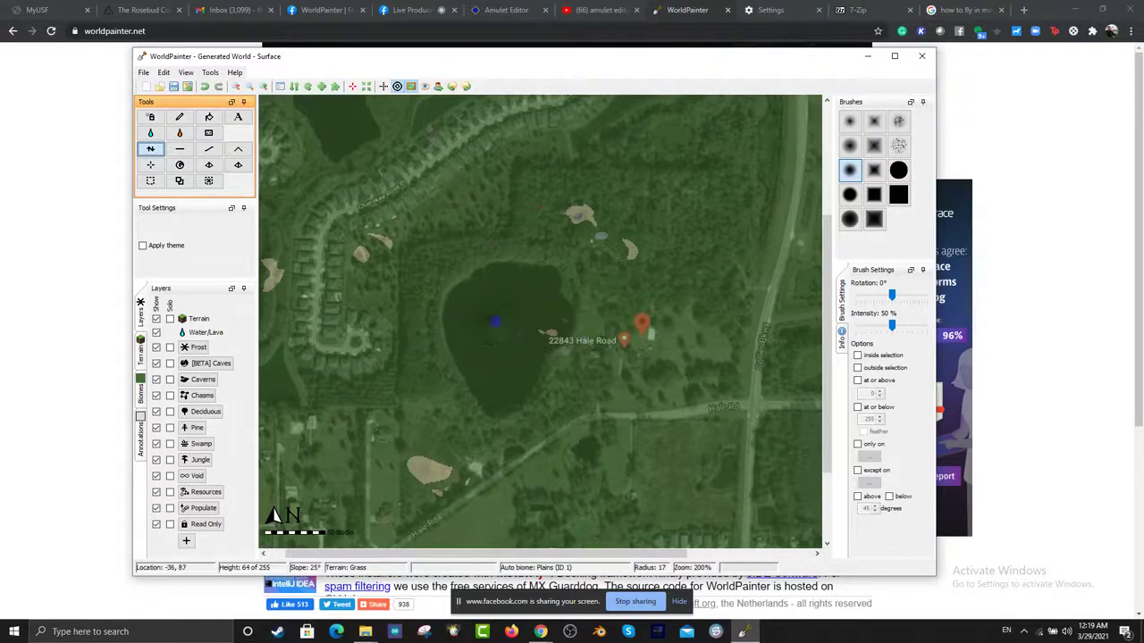
Step: Lower the terrain inside the central lake's outline using a brush radius of 17
drag(505, 288, 472, 303)
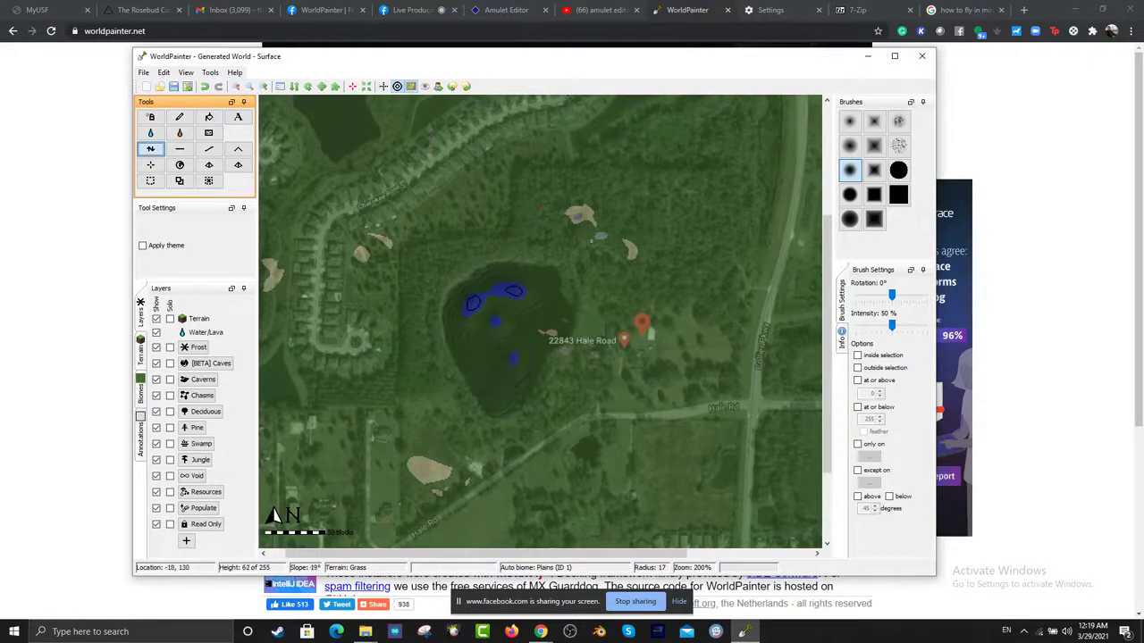
mouse_move(552, 321)
mouse_down()
mouse_move(551, 290)
mouse_move(516, 284)
mouse_up()
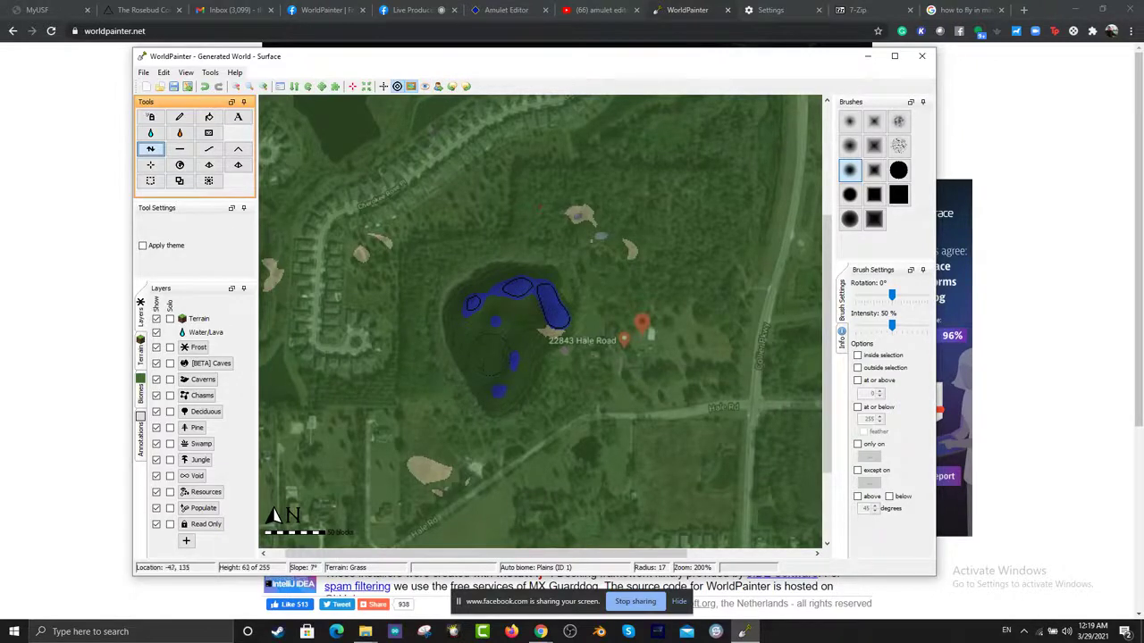
click(477, 361)
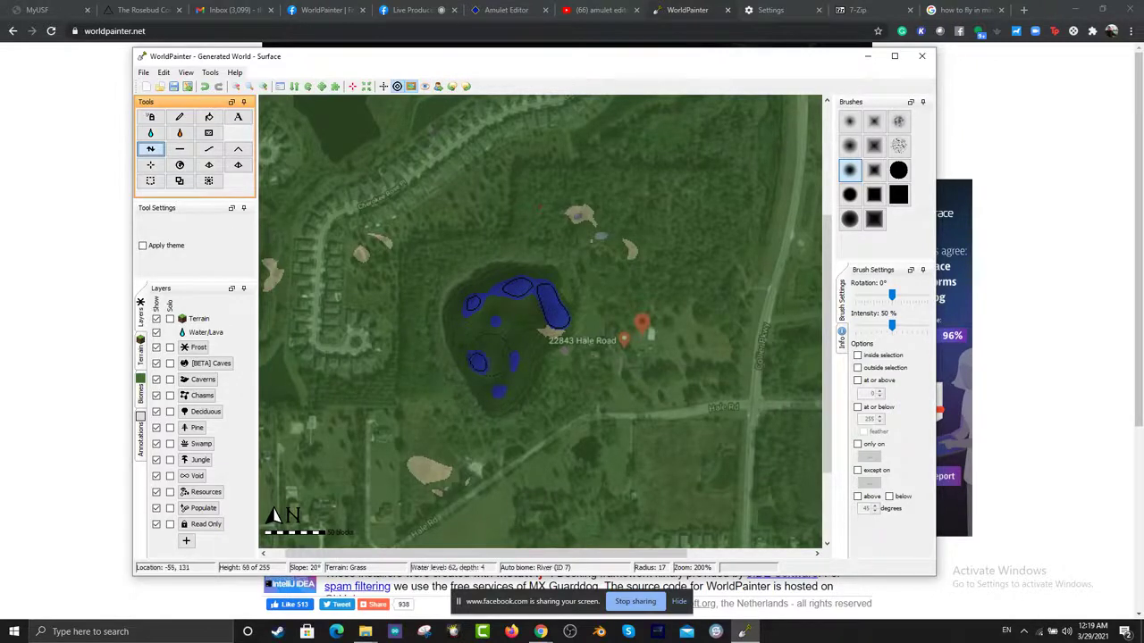
Step: Flood the lowered central lake area with water up to level 67, undoing any overflow onto the surrounding land
click(151, 134)
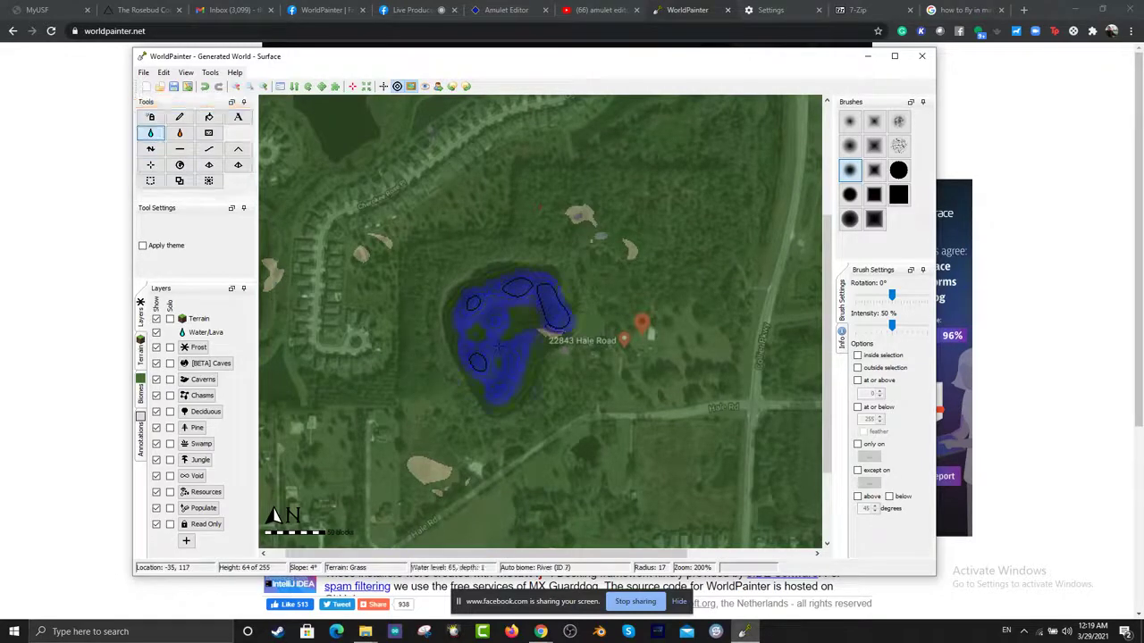
click(516, 329)
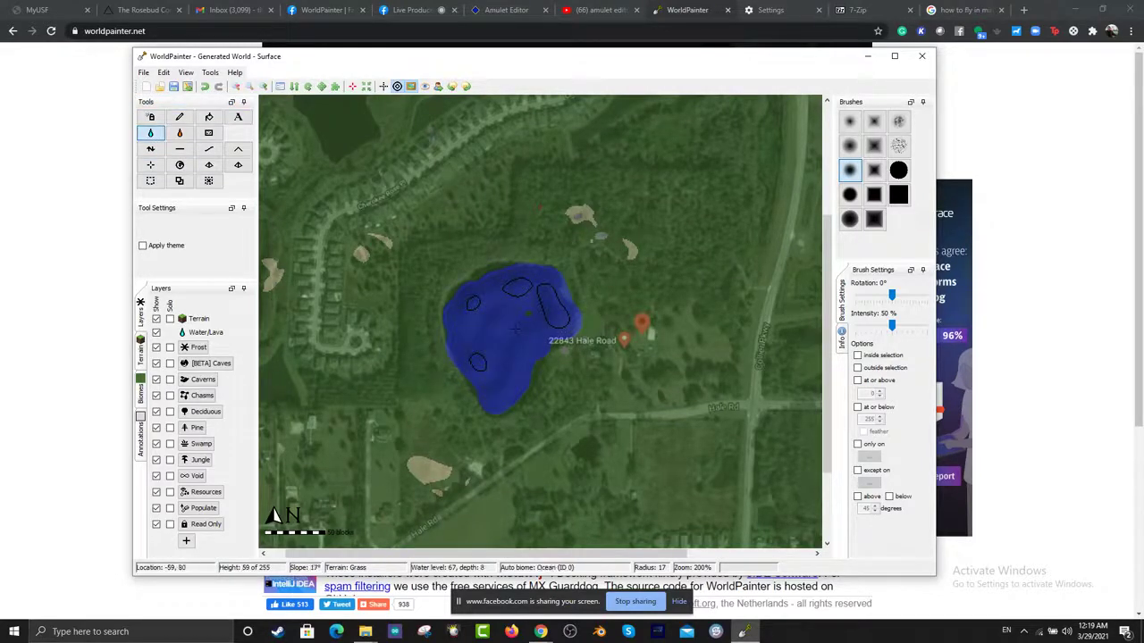
click(482, 278)
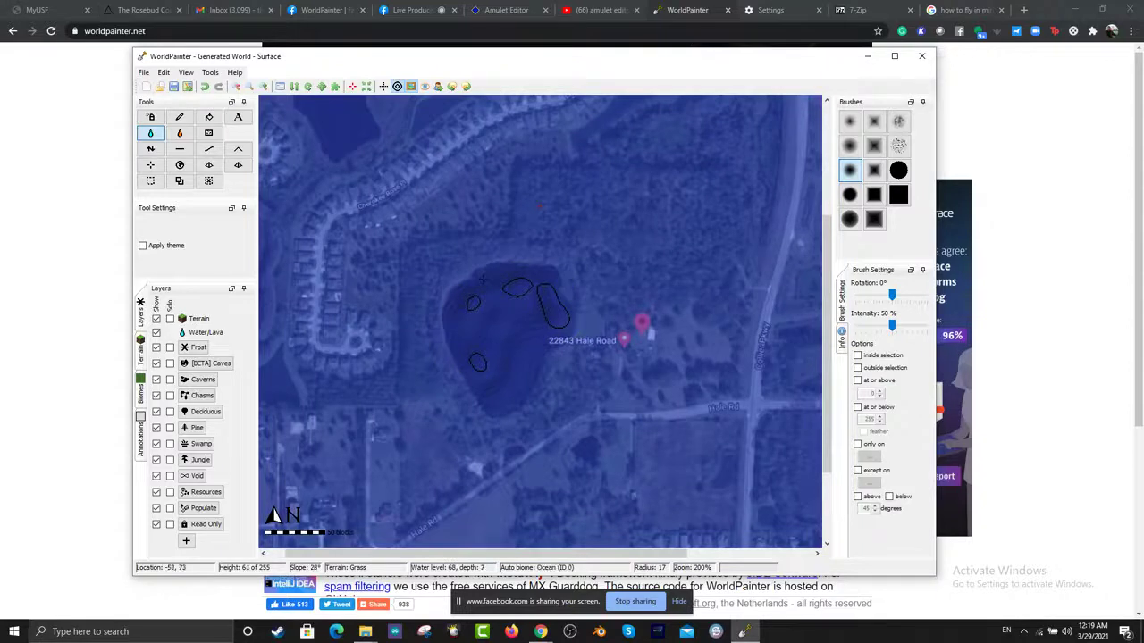
key(ctrl+z)
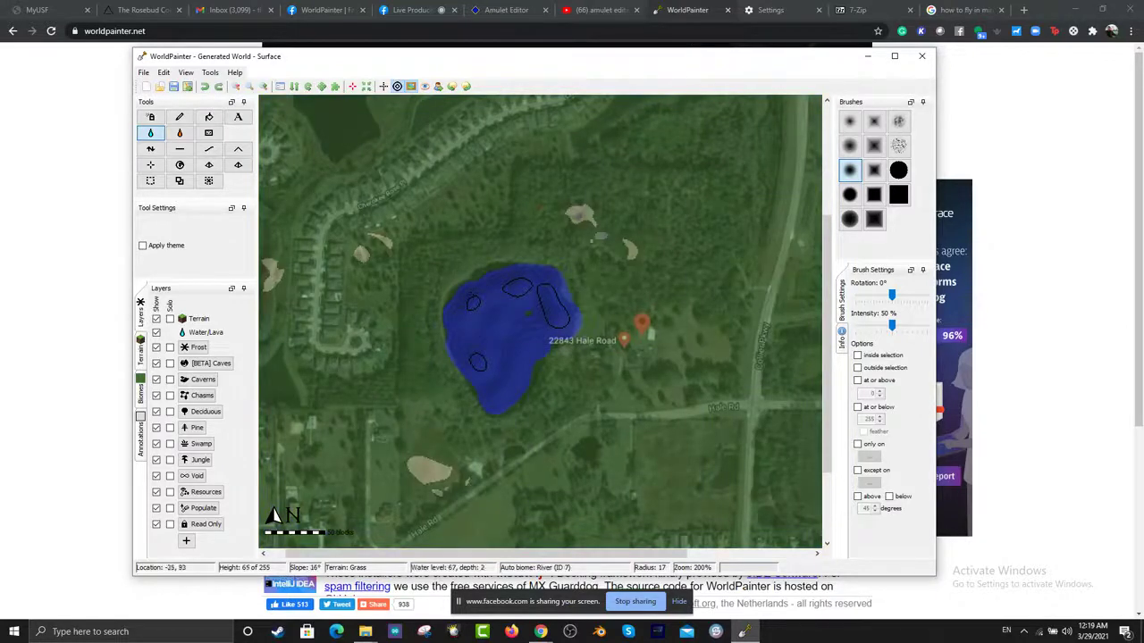
Step: Refine the central lake's northwest shore and dig a small pond south of the road, using a brush radius of 8
click(150, 148)
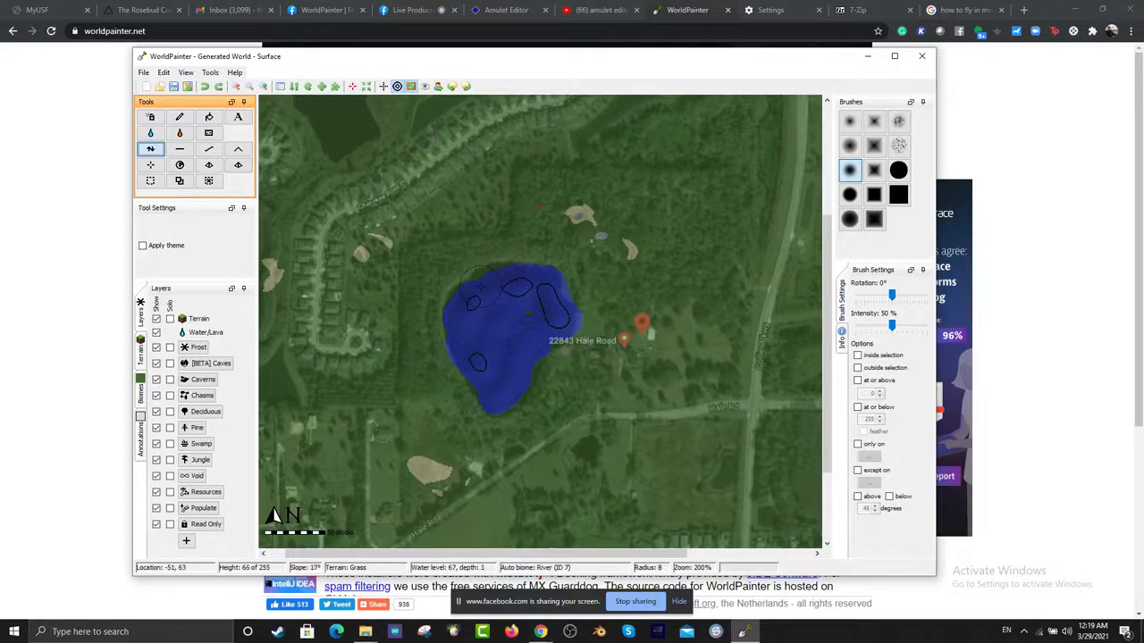
right_drag(496, 273, 462, 286)
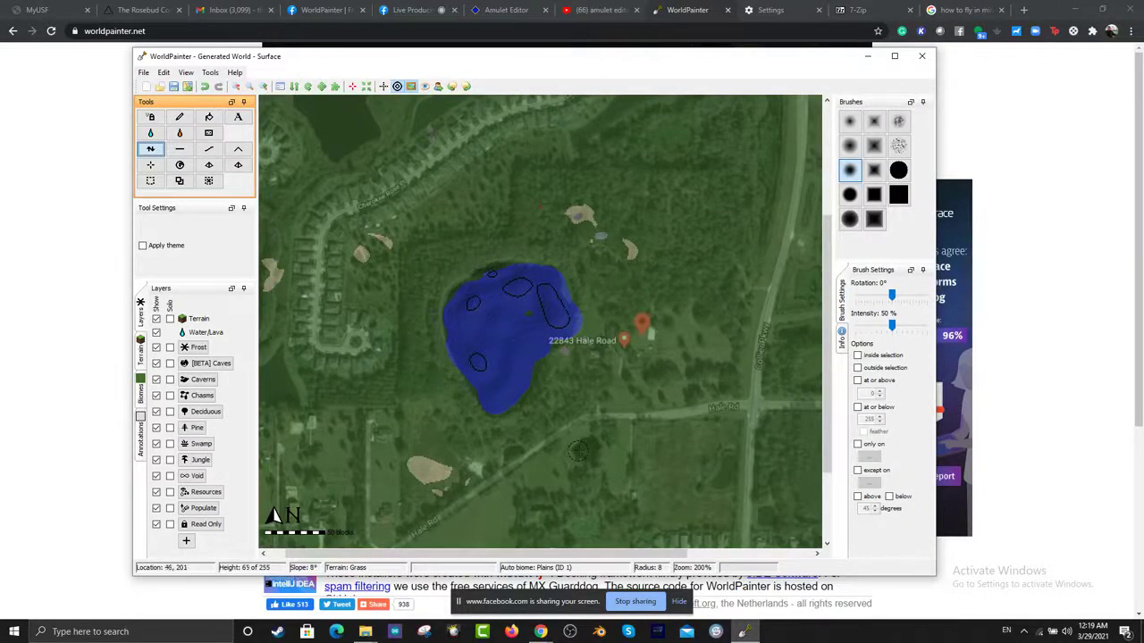
drag(583, 452, 586, 453)
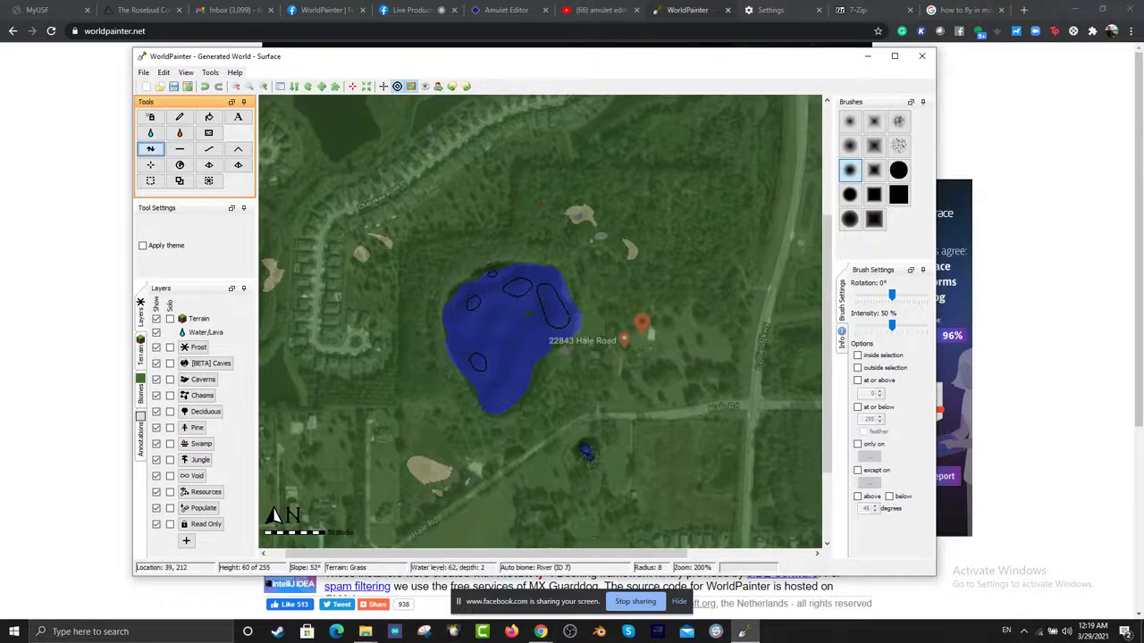
right_drag(590, 452, 595, 448)
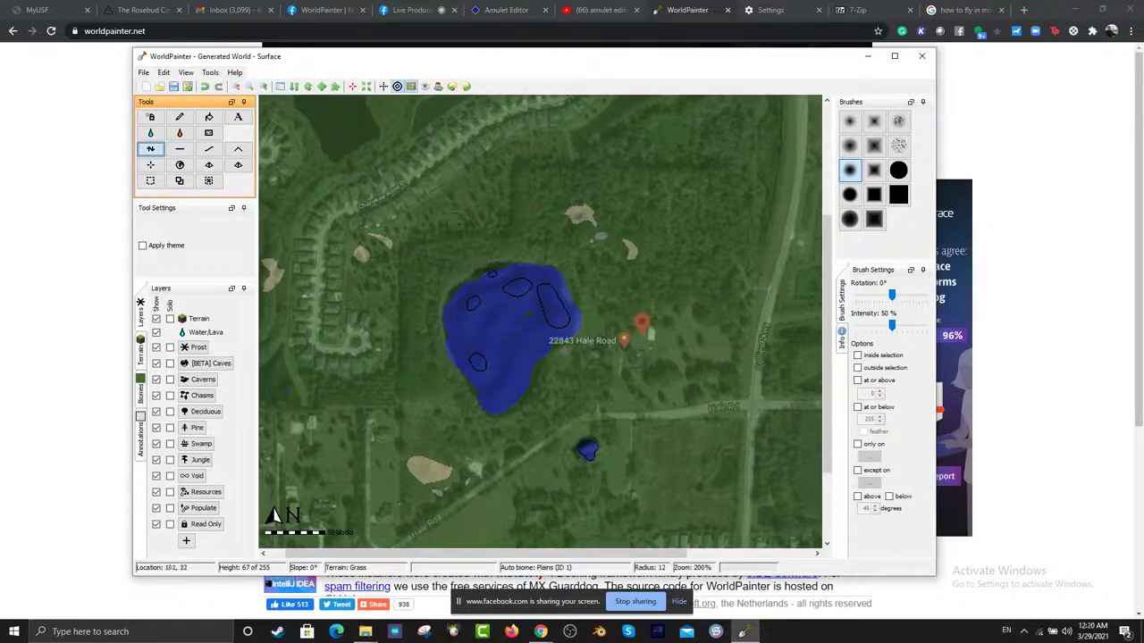
Step: Lower the terrain of the northwest lake and the small pond beside the curved row of houses with a brush radius of 12
drag(827, 292, 828, 262)
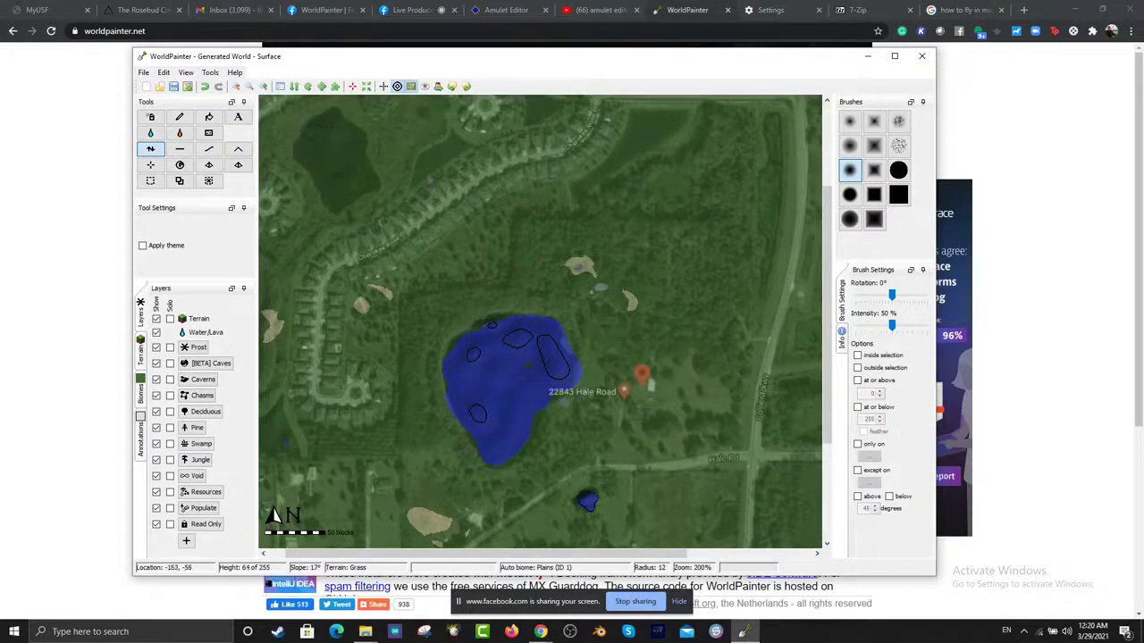
right_drag(362, 183, 337, 187)
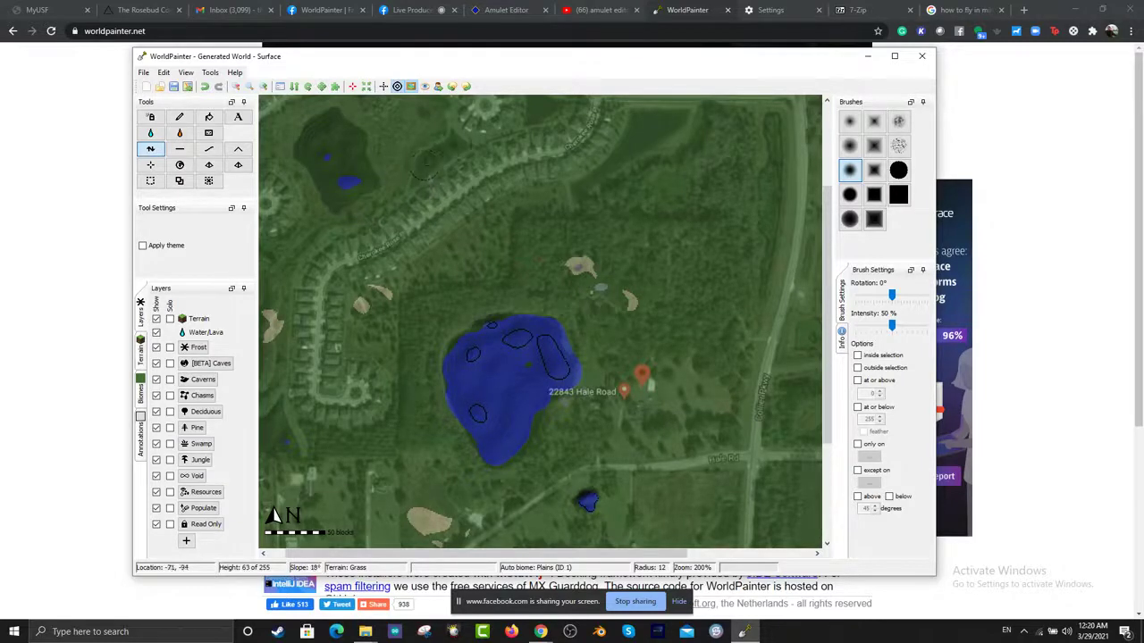
right_drag(457, 144, 420, 177)
Step: Flood the northwest lake with water until it fills its outline, undoing any overflow across the map
click(150, 132)
click(328, 158)
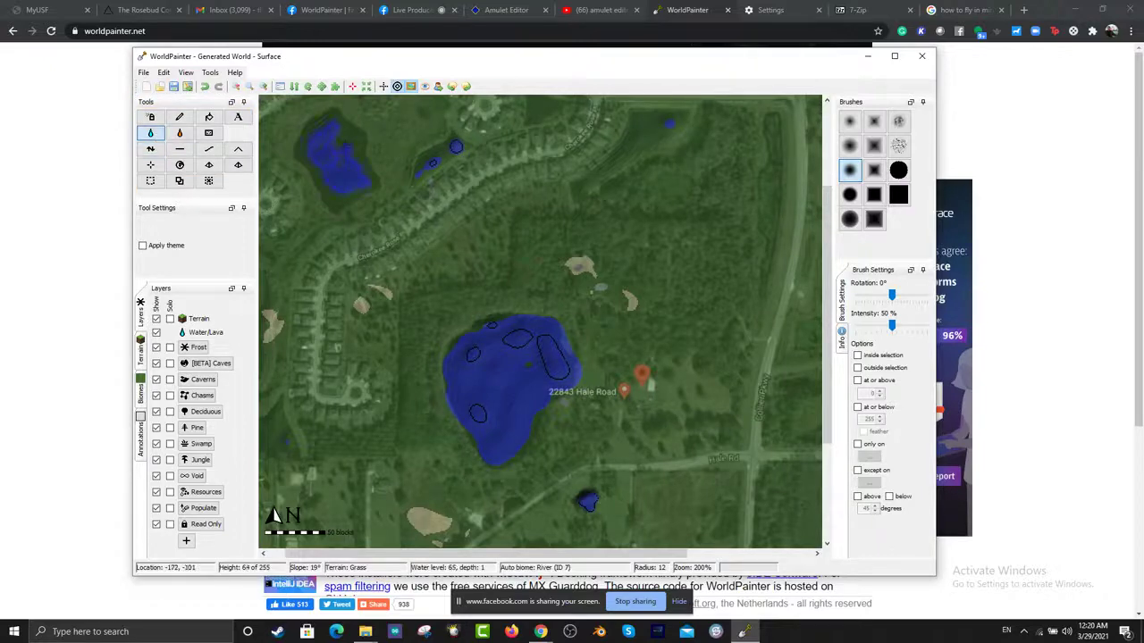
click(358, 140)
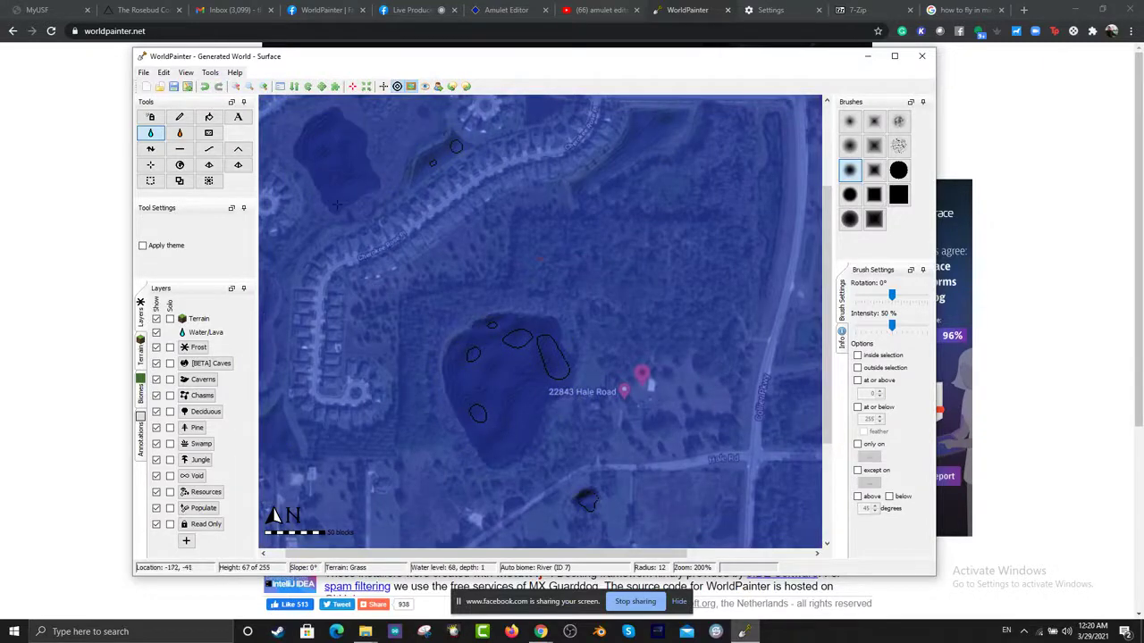
key(ctrl+z)
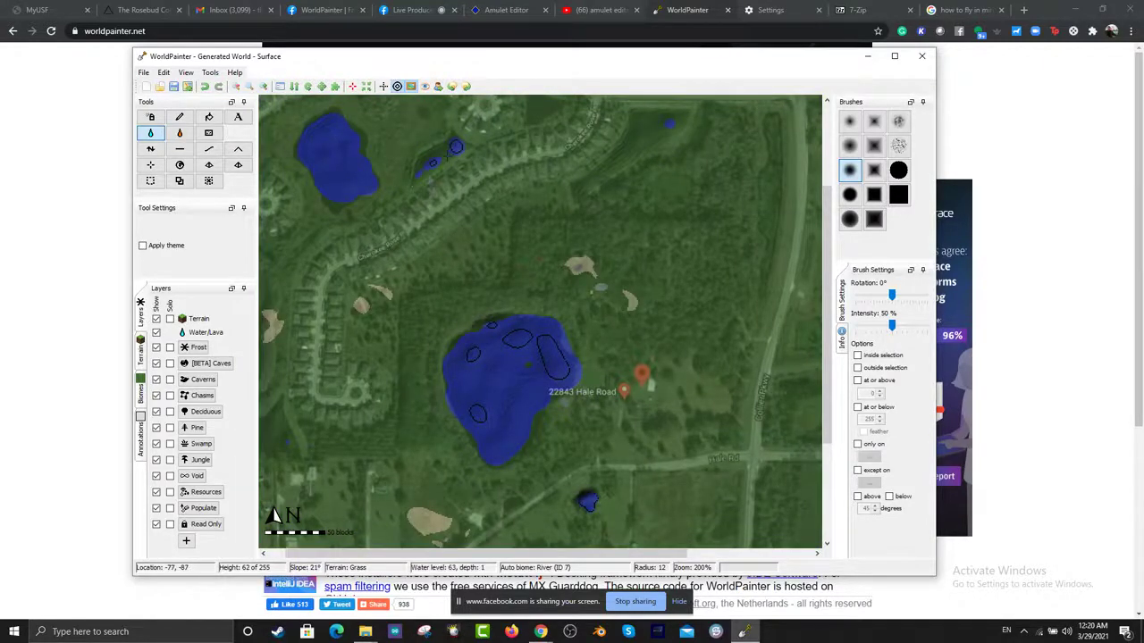
Step: Flood the pond beside the curved row of houses and the elongated northeastern pond, undoing any overflow
click(649, 127)
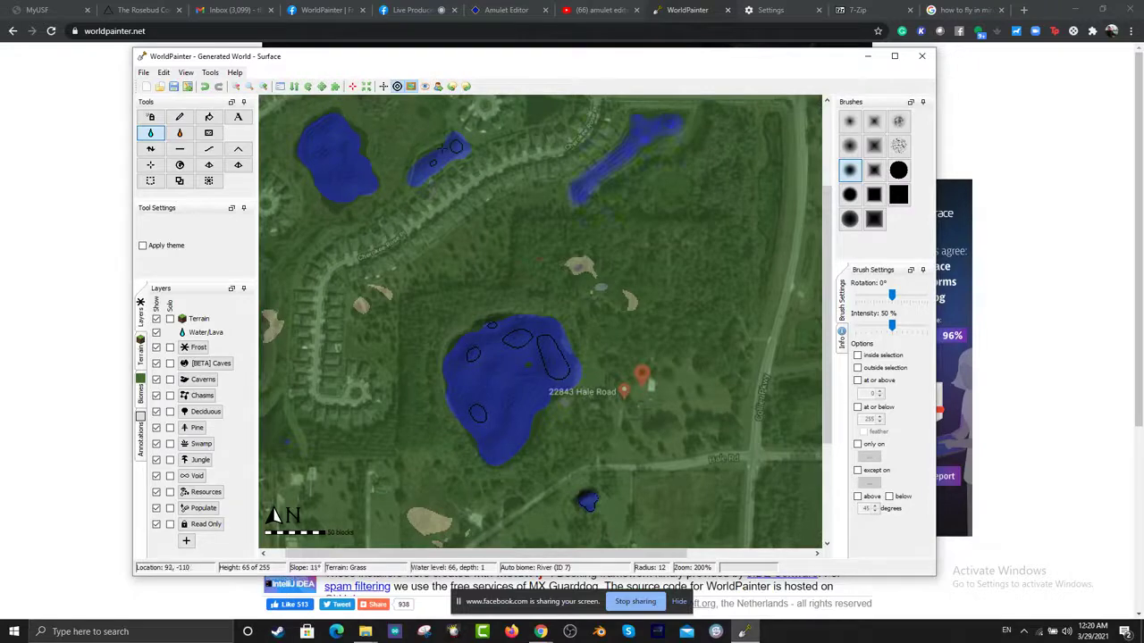
click(639, 128)
key(ctrl+z)
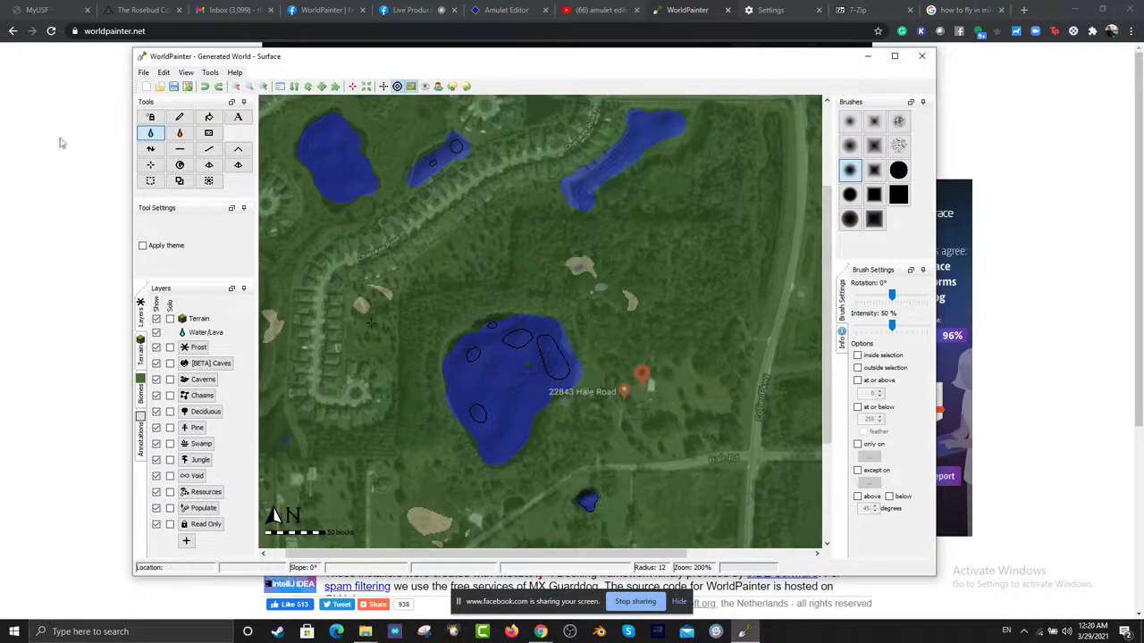
Step: Paint the road running south of the central lake to the map's east side with Stone terrain, using a brush radius of 5
click(180, 117)
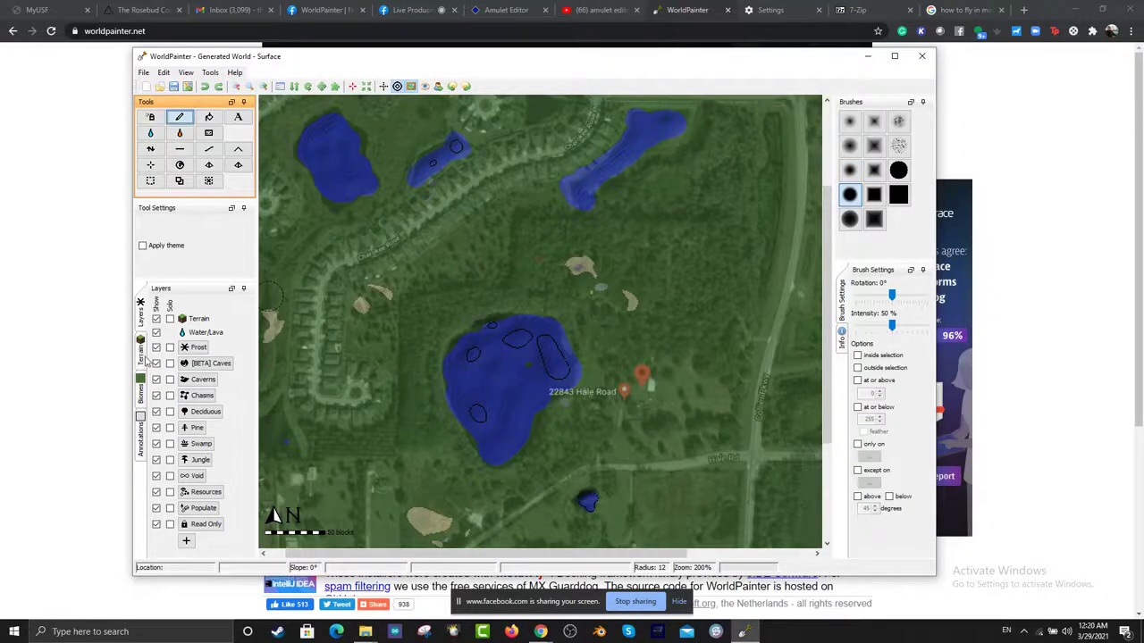
click(143, 358)
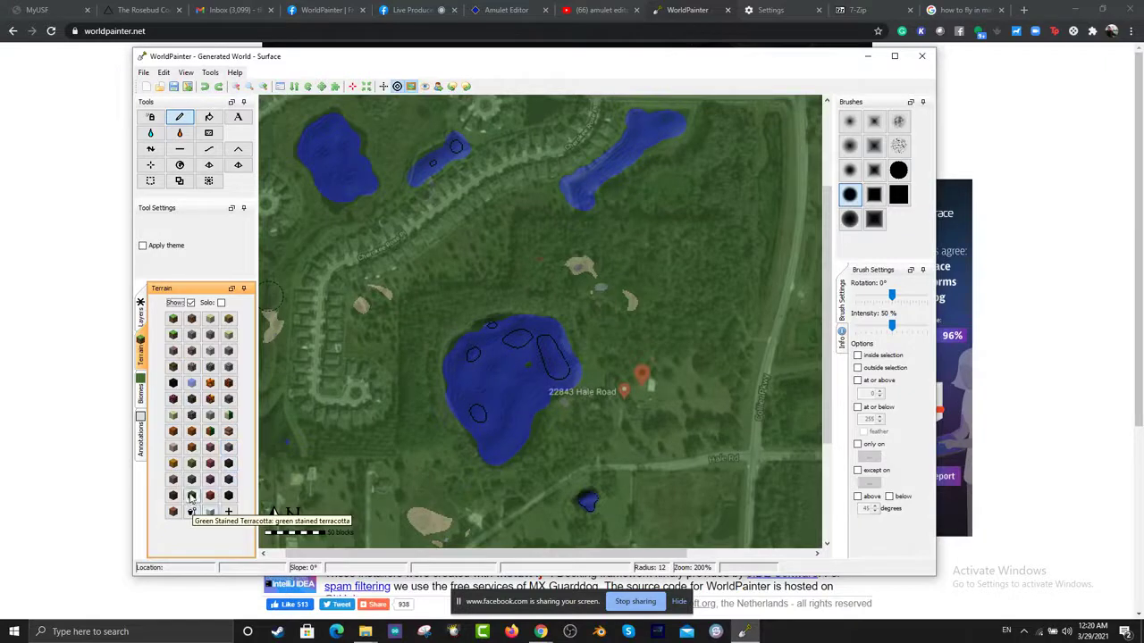
click(191, 335)
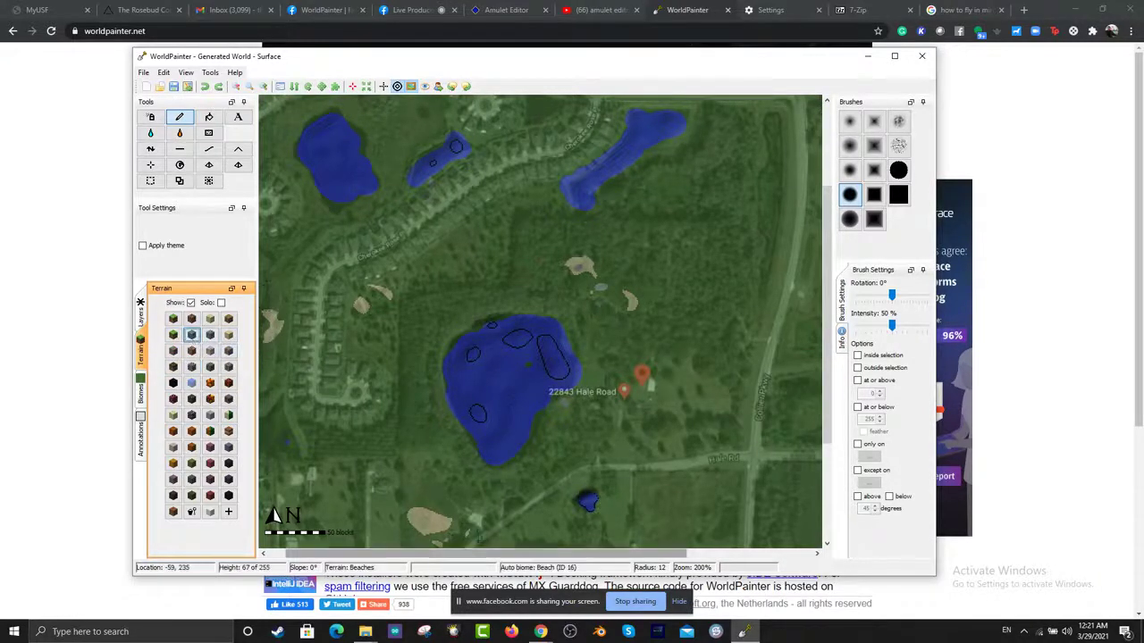
scroll(502, 524, down, 3)
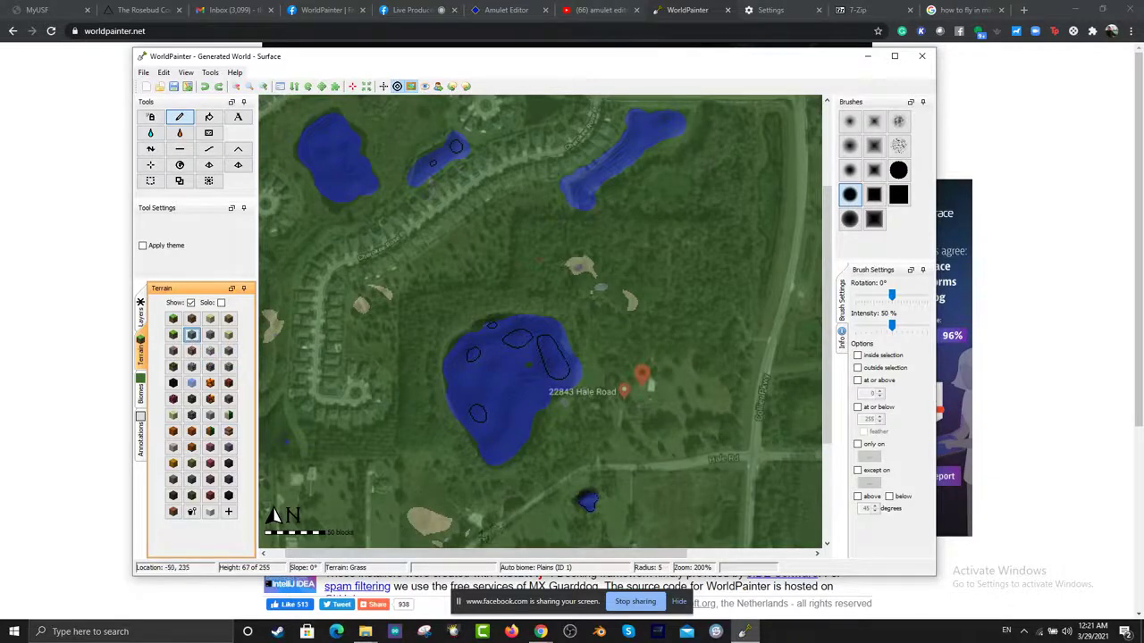
drag(830, 390, 831, 465)
drag(362, 491, 472, 416)
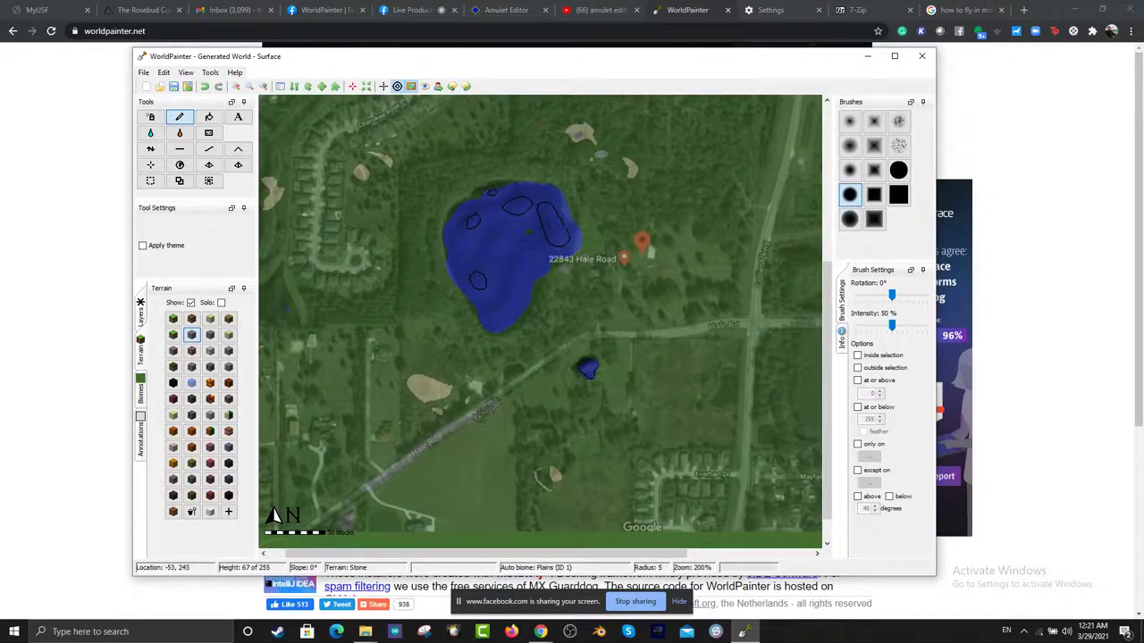
key(ctrl+z)
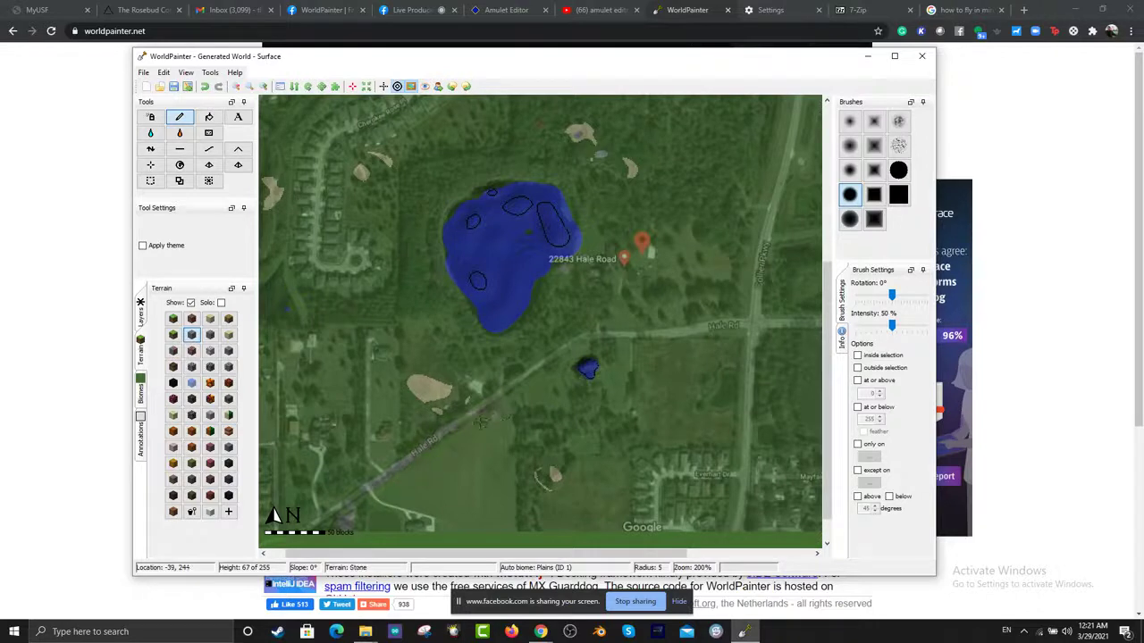
click(486, 418)
mouse_move(349, 500)
mouse_down()
mouse_move(587, 338)
mouse_move(827, 327)
mouse_up()
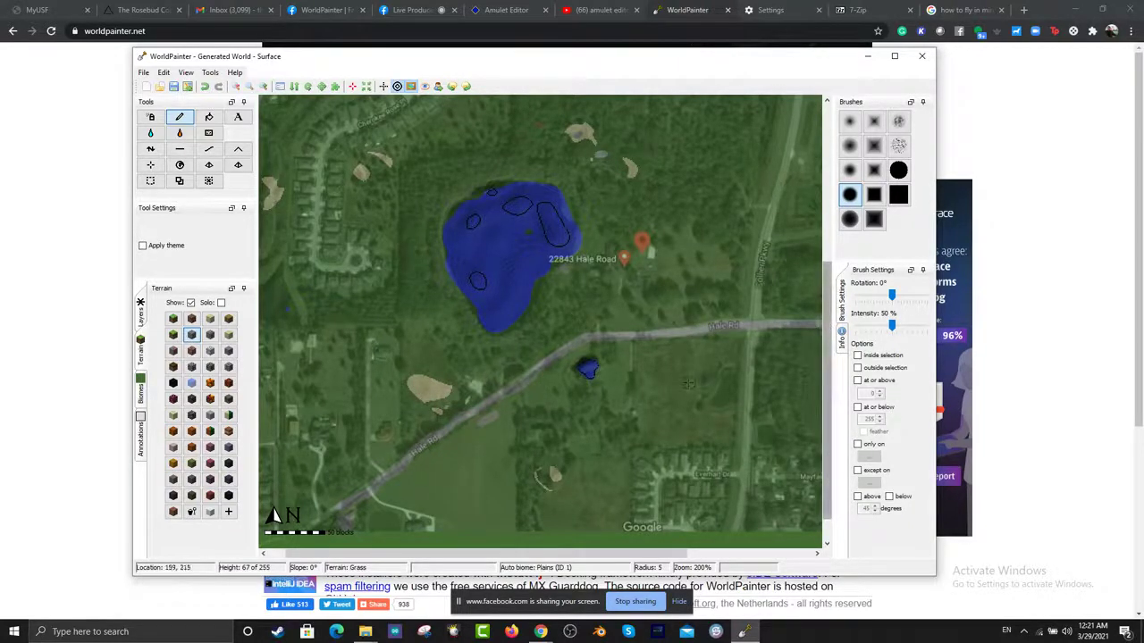
Step: Paint the north-south road east of the central lake with Stone terrain at a brush radius of 5
drag(739, 527, 767, 240)
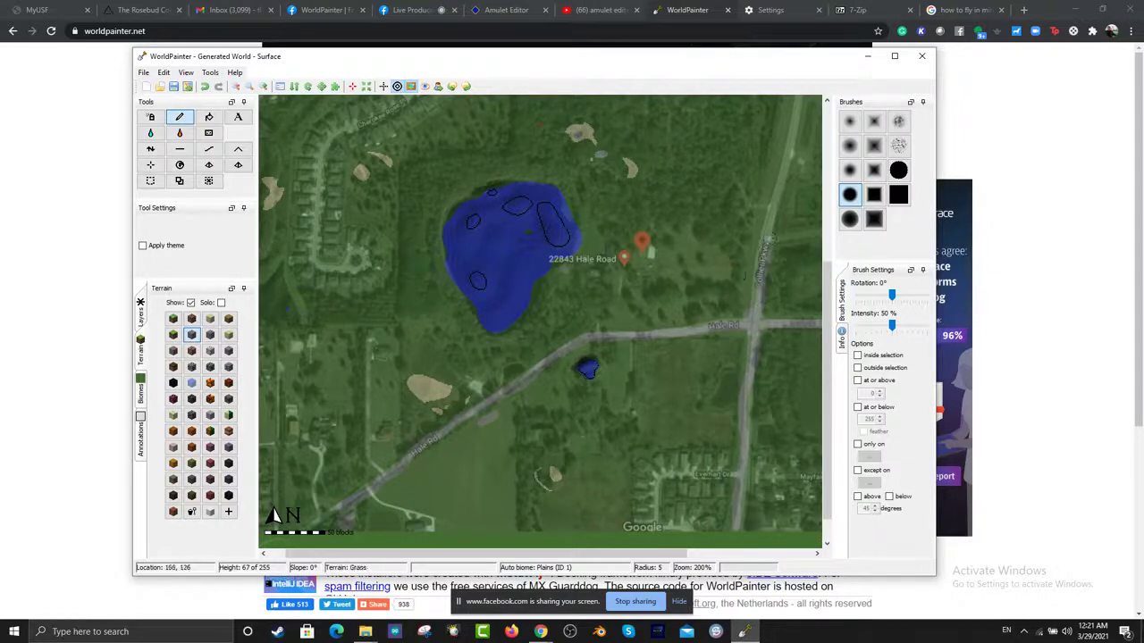
drag(759, 314, 798, 95)
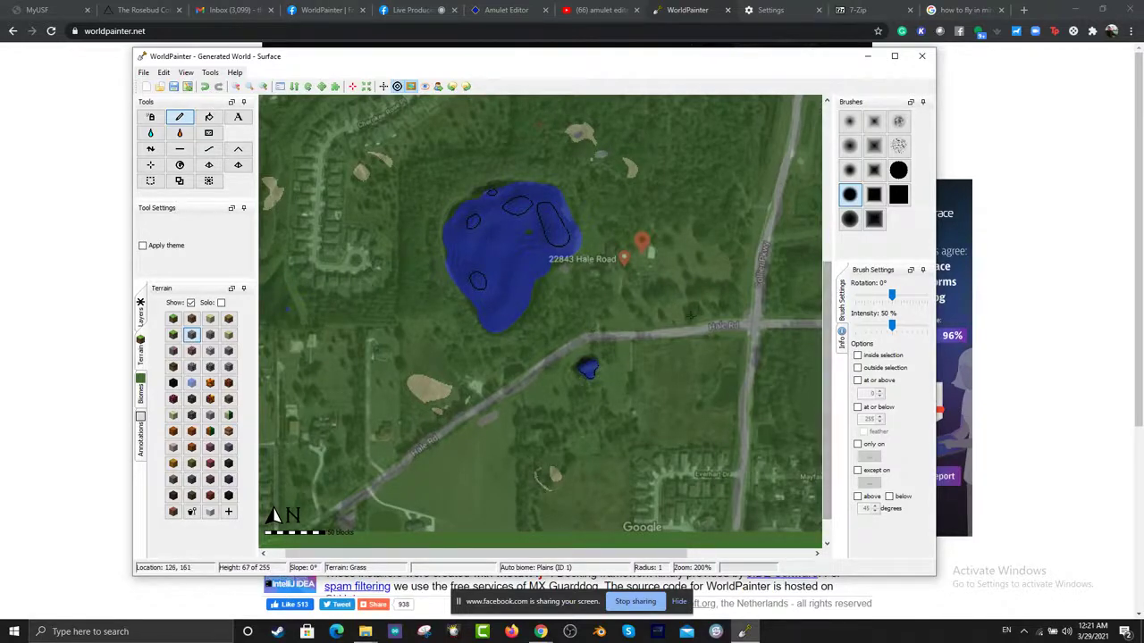
Step: Paint the driveway from the main road north to the lower map marker with Stone terrain at a brush radius of 2
scroll(689, 314, up, 2)
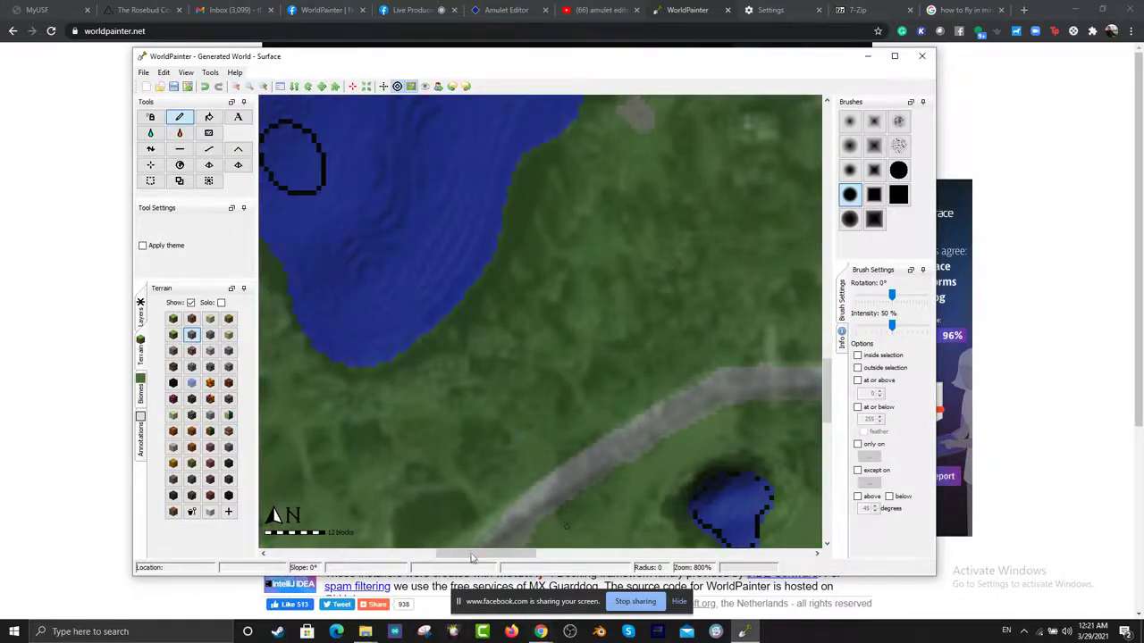
drag(487, 554, 523, 557)
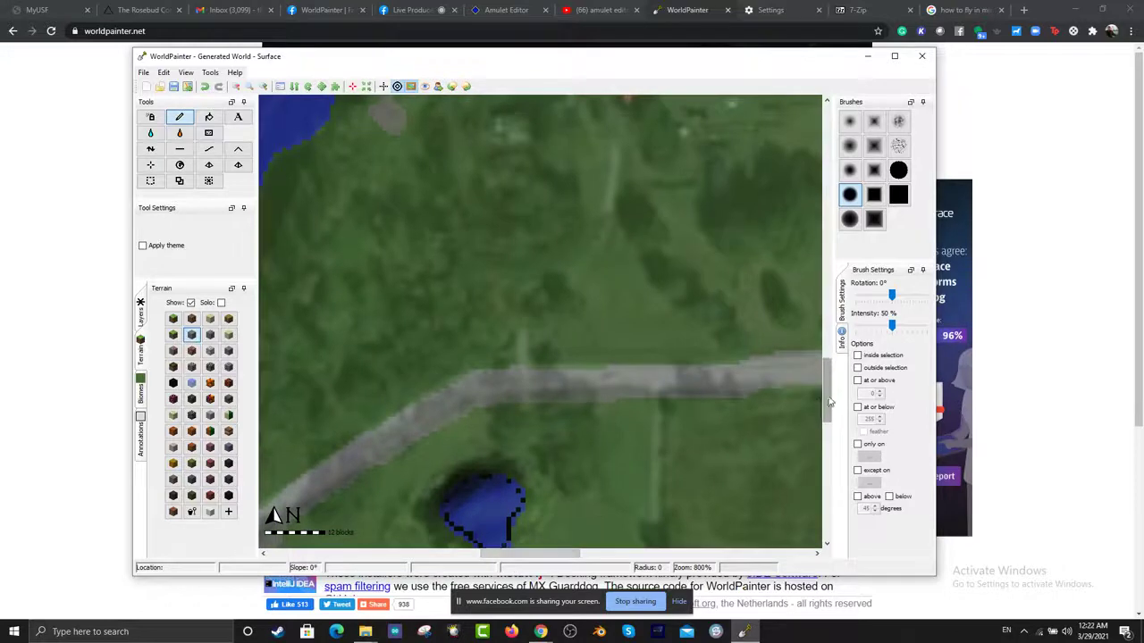
drag(830, 399, 836, 391)
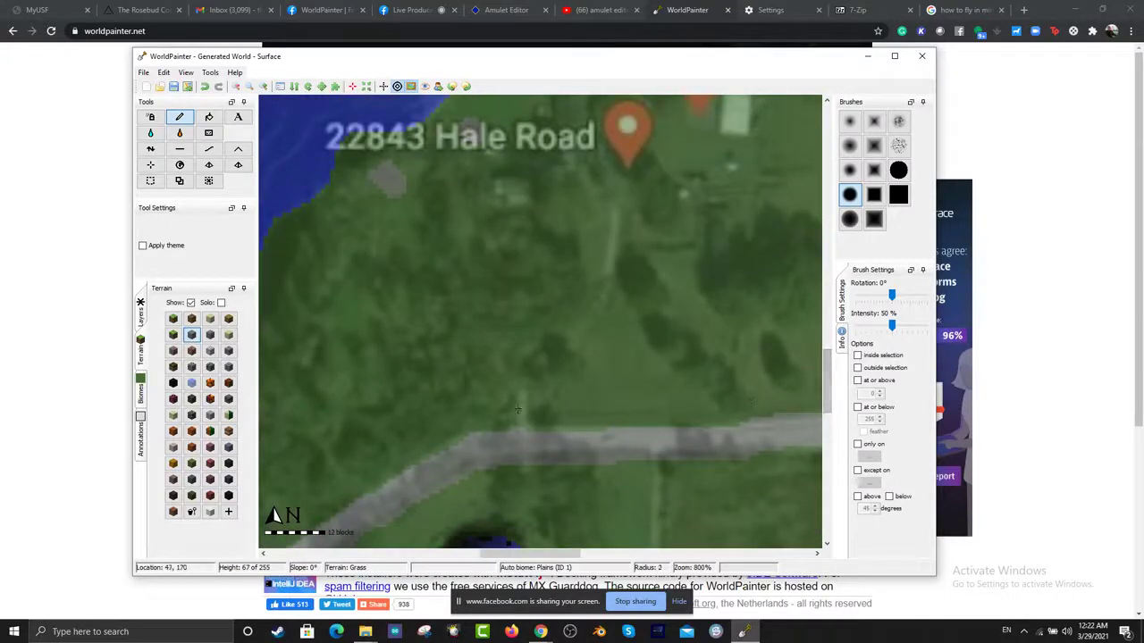
scroll(518, 413, down, 2)
scroll(522, 415, down, 1)
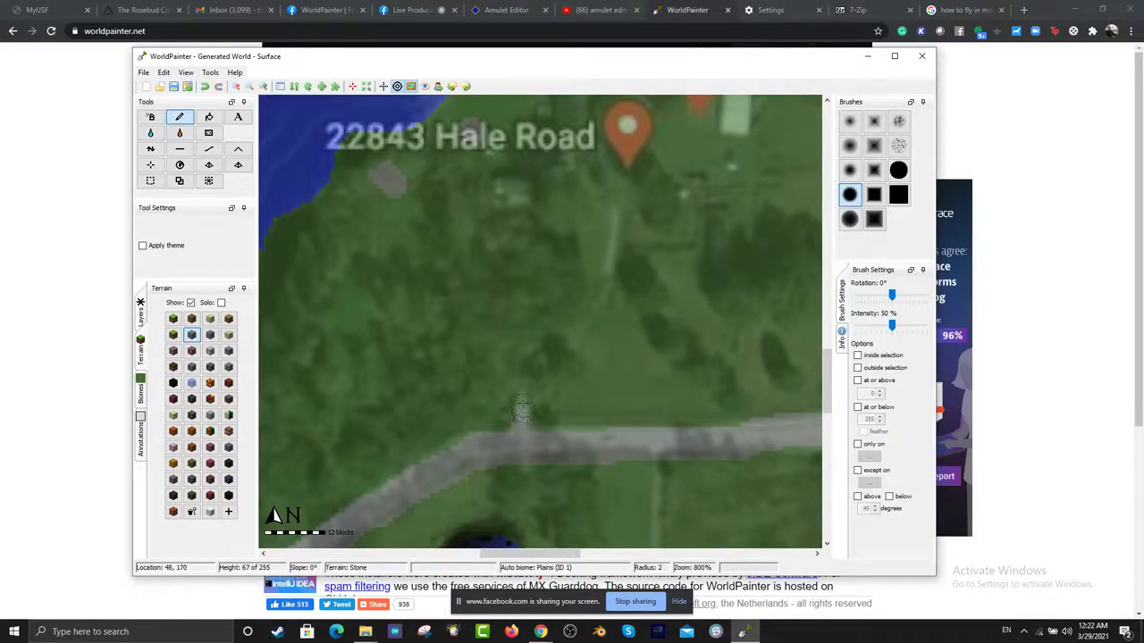
mouse_move(523, 411)
mouse_down()
mouse_move(599, 300)
mouse_move(618, 194)
mouse_up()
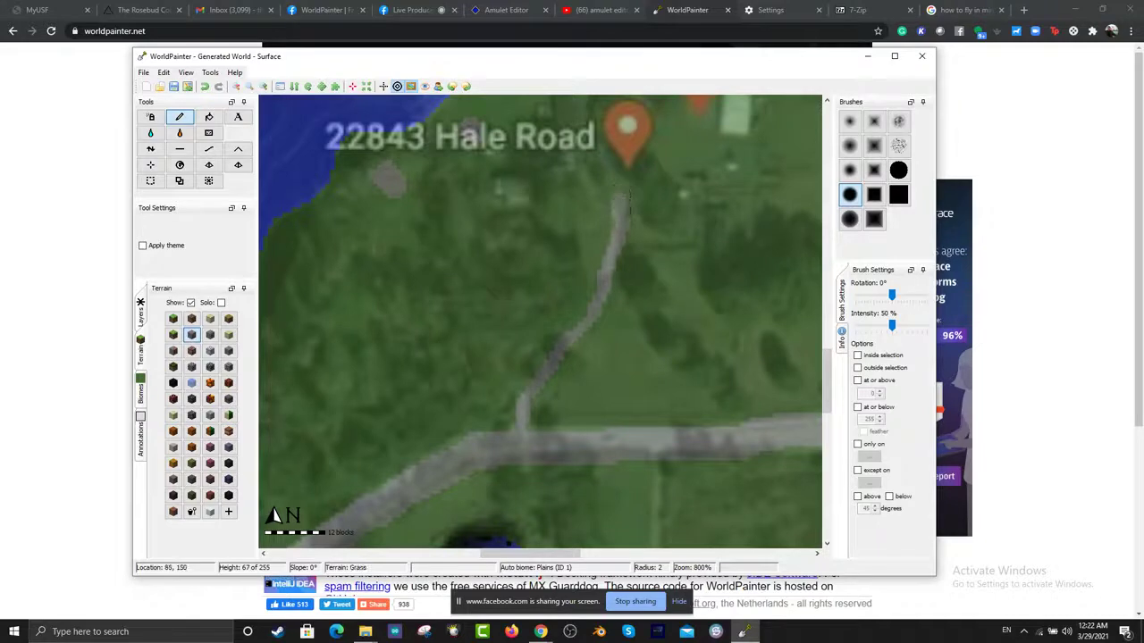
drag(826, 363, 826, 333)
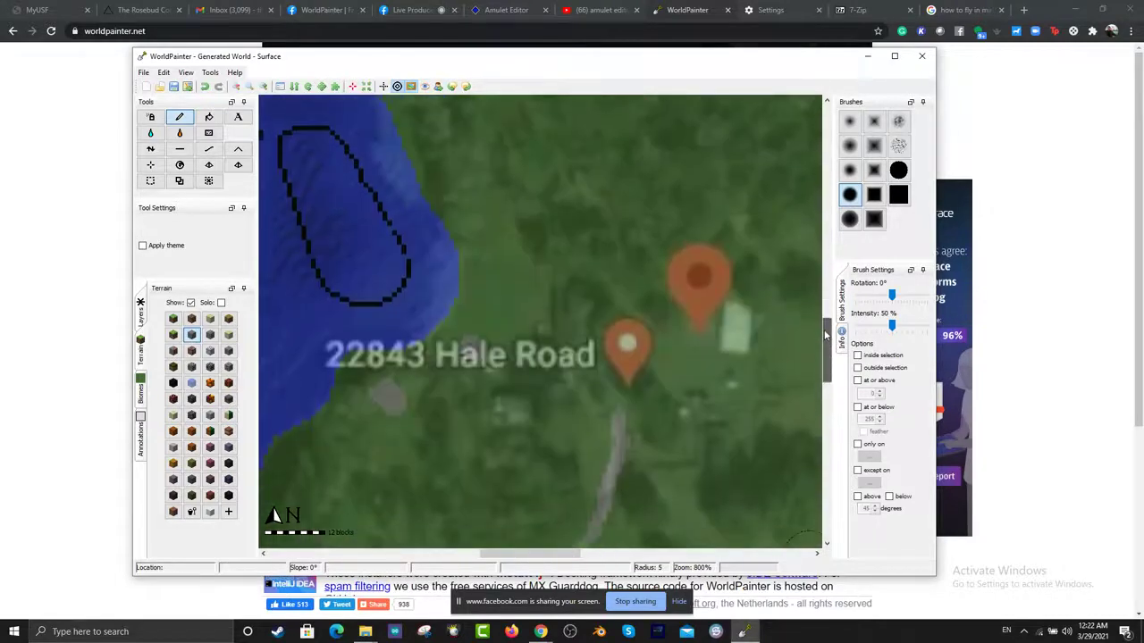
scroll(612, 409, up, 3)
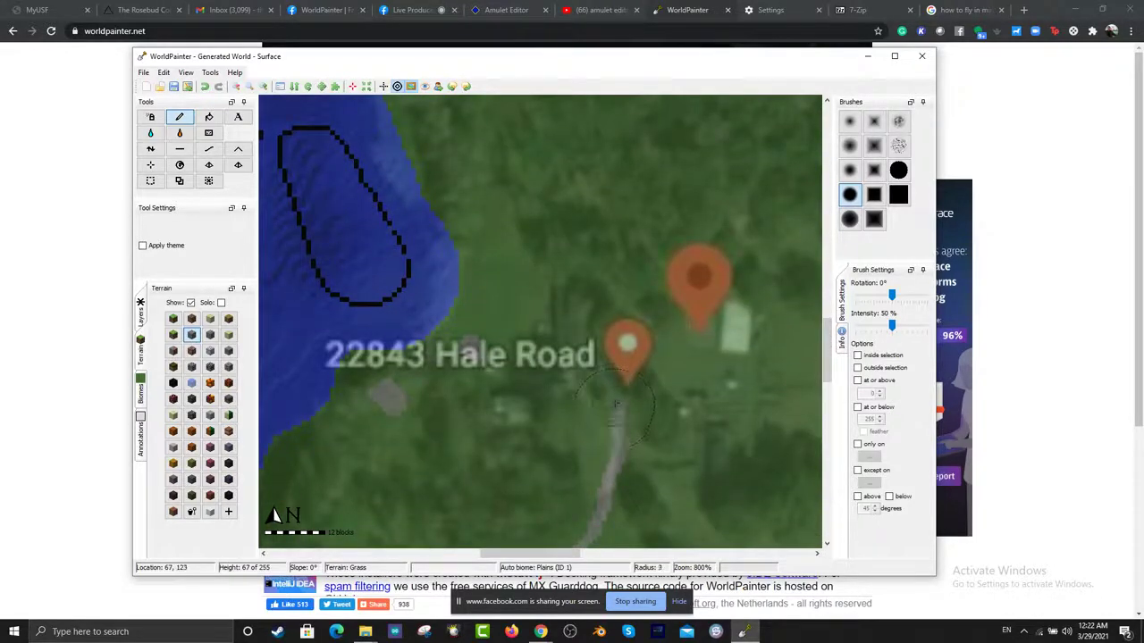
drag(615, 408, 618, 390)
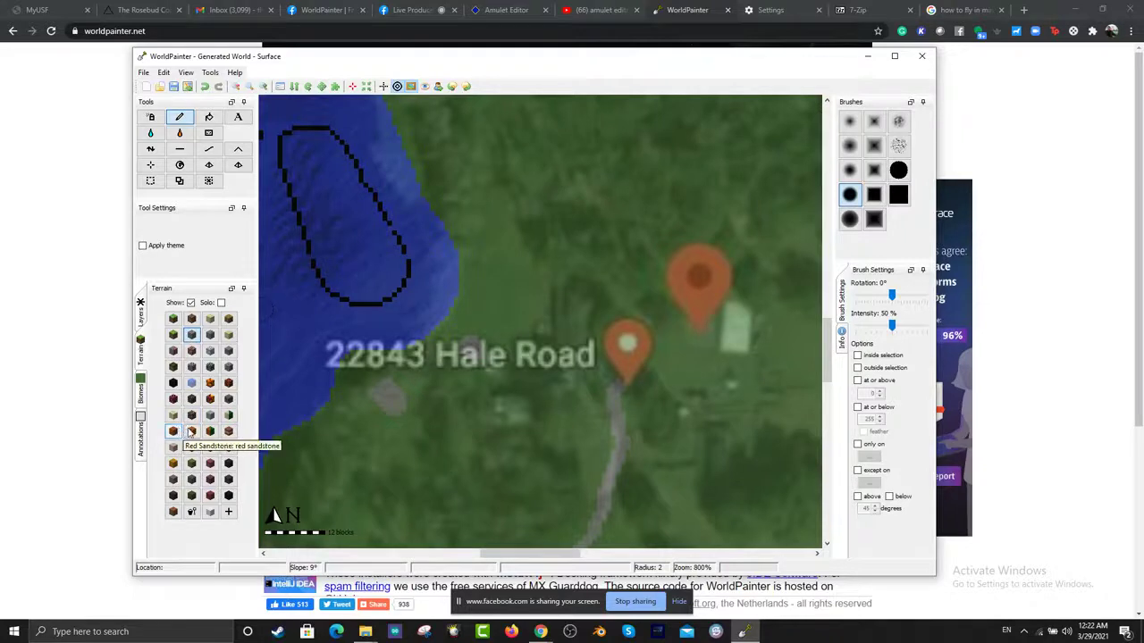
Step: Paint two adjoining building footprints west of the lower map marker with Red Sandstone terrain at a brush radius of 2
click(193, 431)
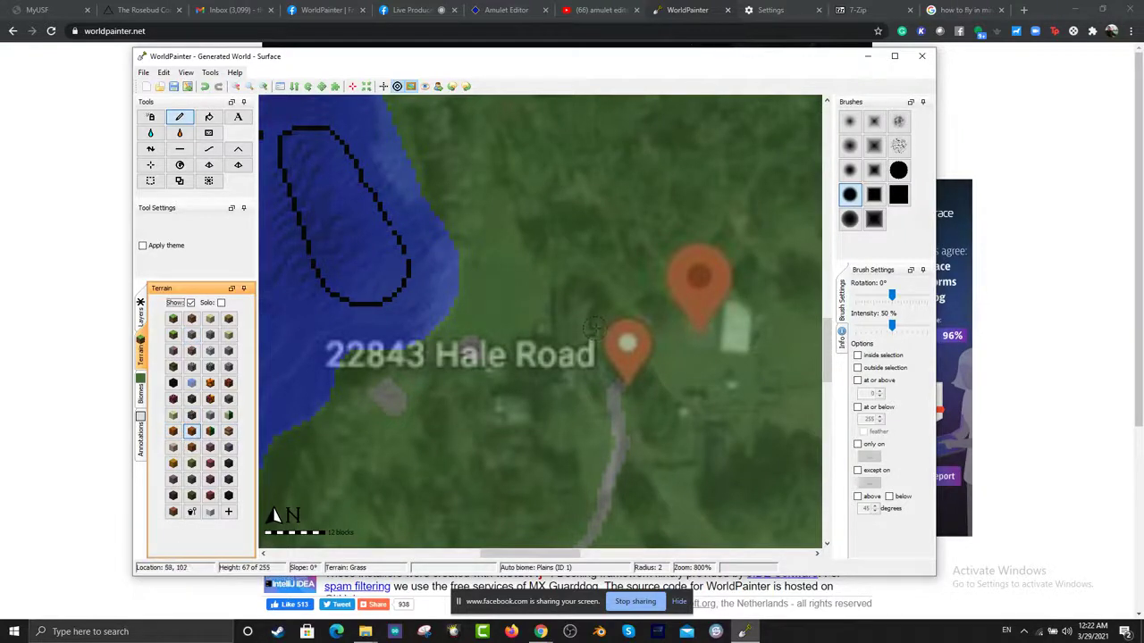
click(564, 295)
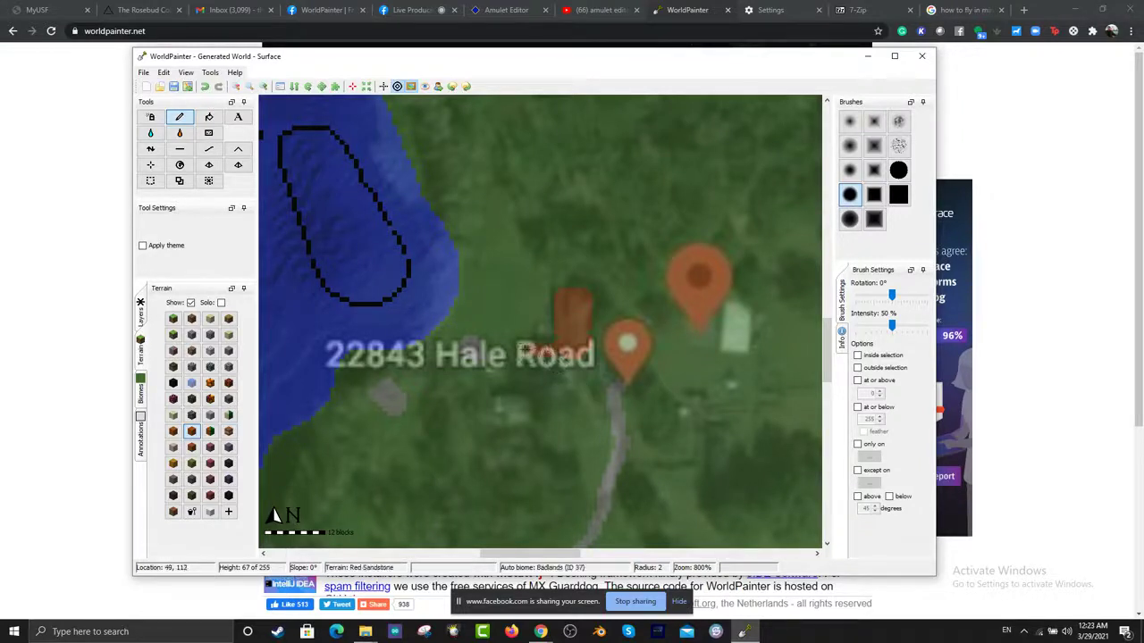
mouse_move(526, 340)
mouse_down()
mouse_move(549, 371)
mouse_move(566, 360)
mouse_move(547, 366)
mouse_move(521, 349)
mouse_move(546, 359)
mouse_move(529, 351)
mouse_move(560, 347)
mouse_up()
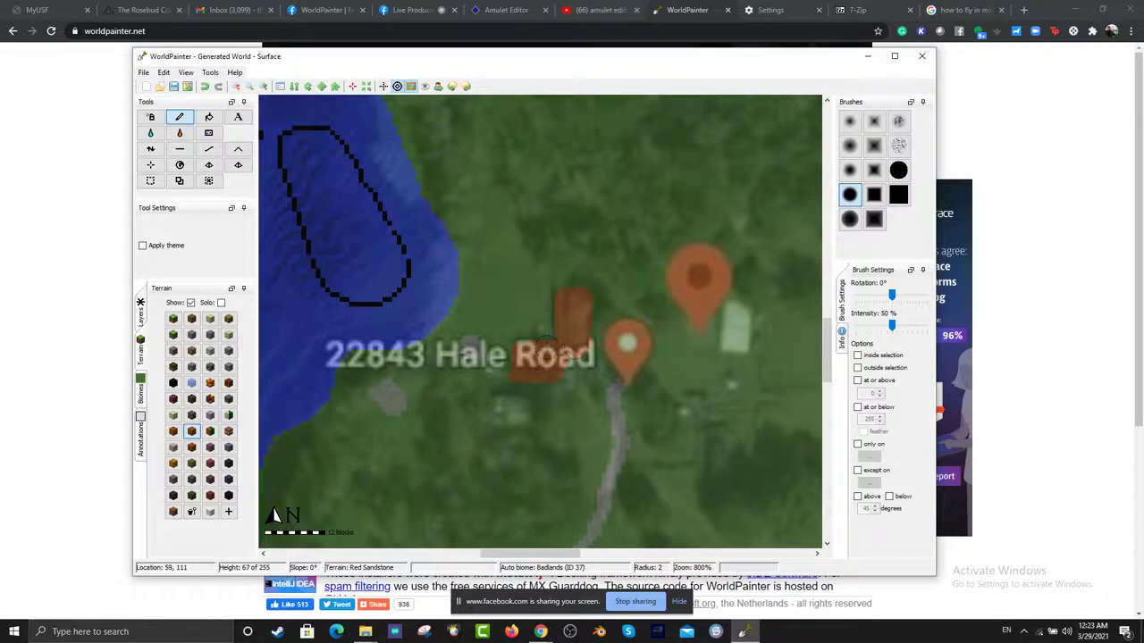
Step: Paint a Diorite patch joining the driveway's north end to the red sandstone footprints, using a brush radius of 1
click(210, 350)
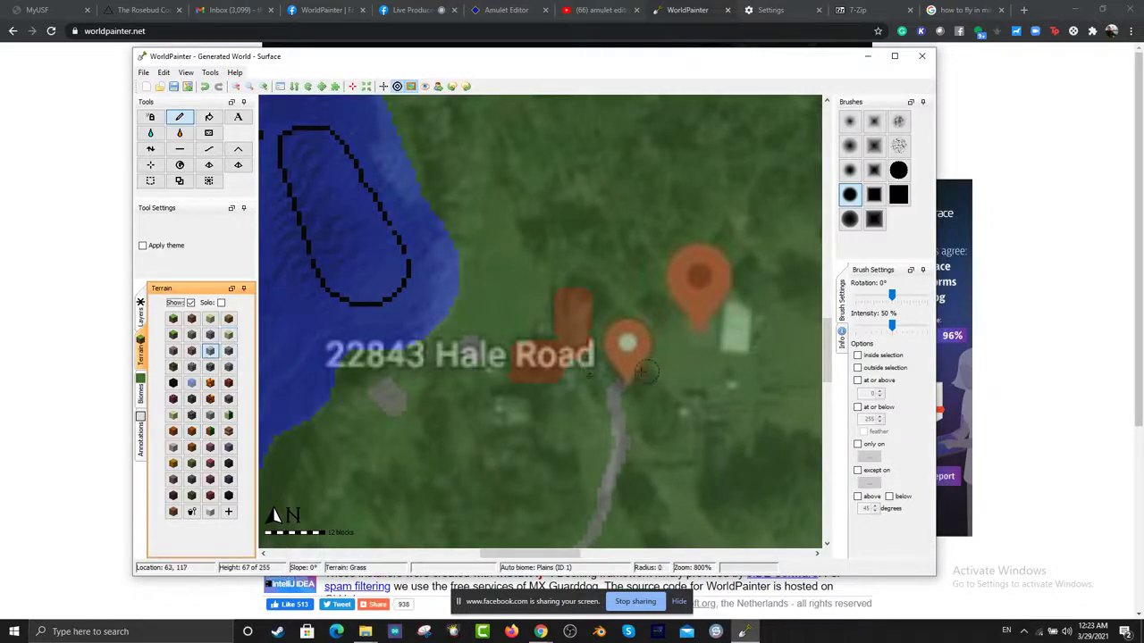
scroll(576, 361, down, 1)
click(578, 365)
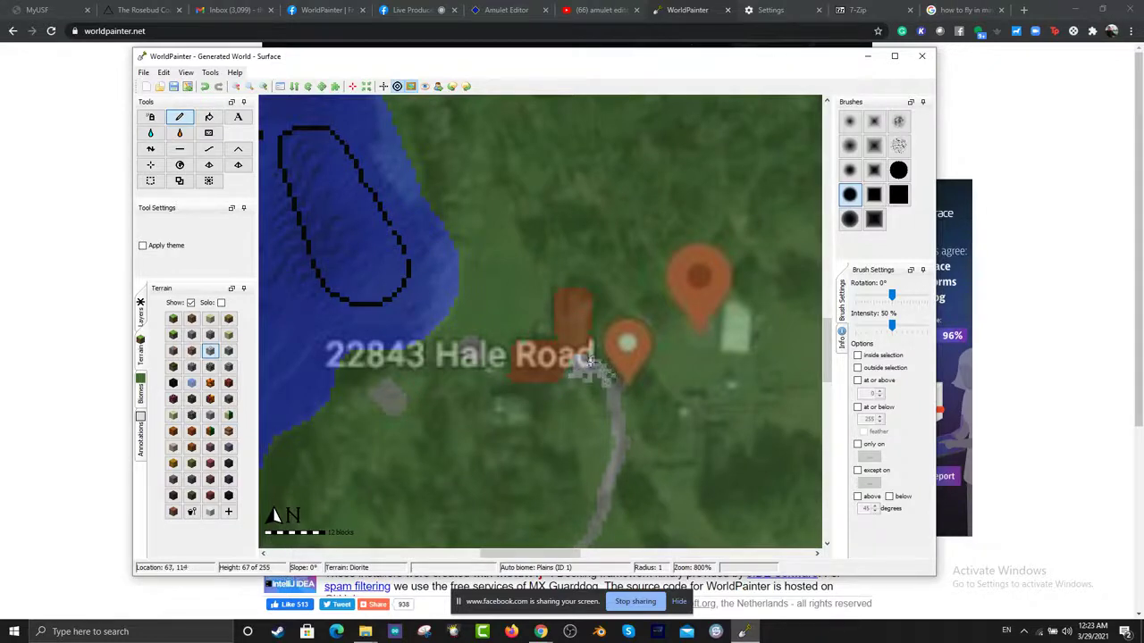
mouse_move(591, 360)
mouse_down()
mouse_move(613, 370)
mouse_move(575, 372)
mouse_up()
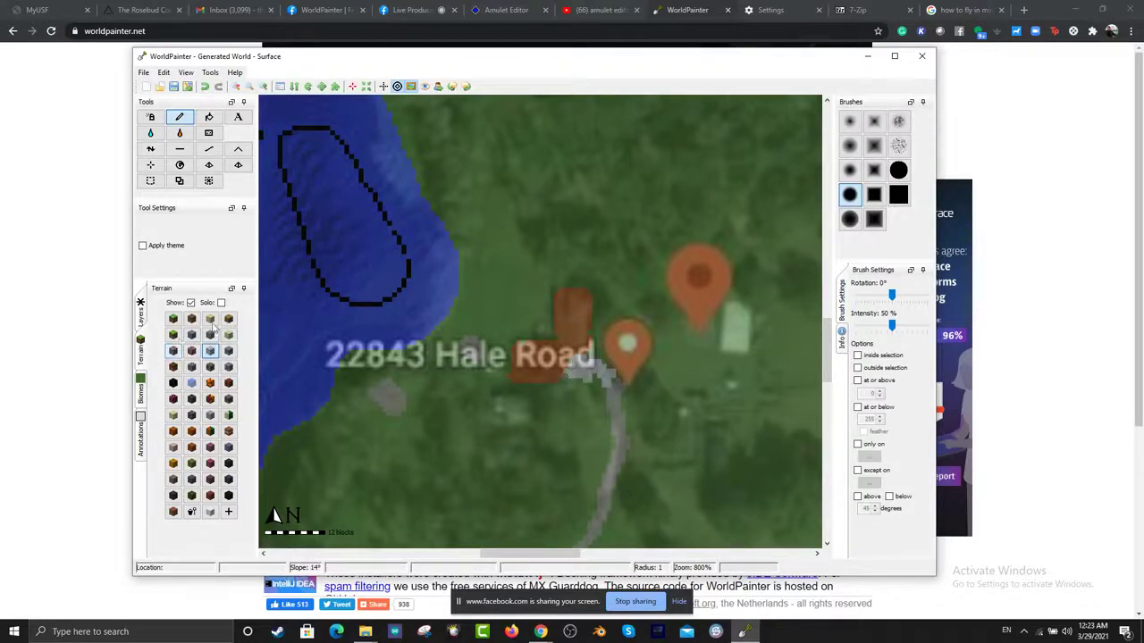
Step: Paint the pale building east of the markers with Sand and the footprint just west of it with gray rock terrain, at a brush radius of 2
click(213, 320)
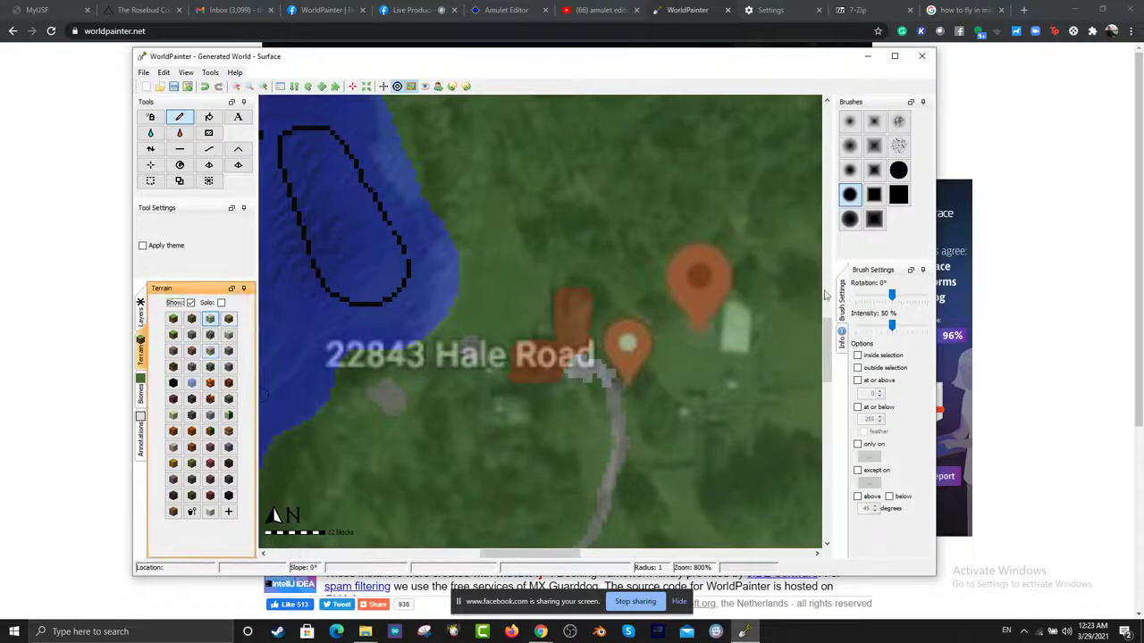
click(729, 308)
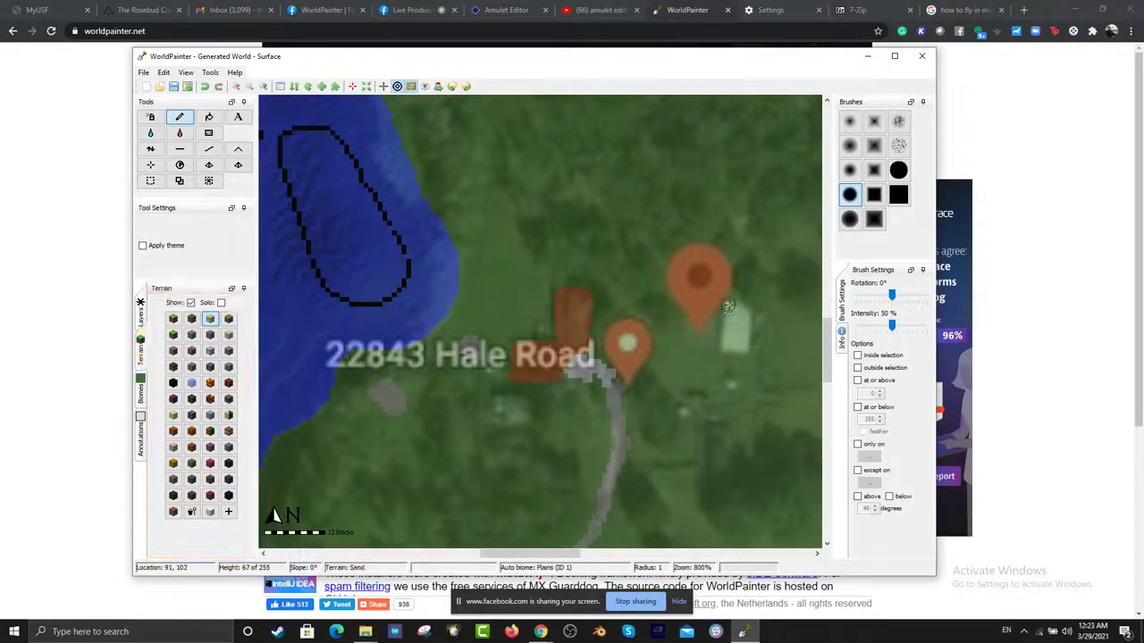
scroll(731, 309, up, 1)
mouse_move(733, 316)
mouse_down()
mouse_move(729, 334)
mouse_move(735, 304)
mouse_move(744, 337)
mouse_move(731, 348)
mouse_move(733, 306)
mouse_move(733, 338)
mouse_up()
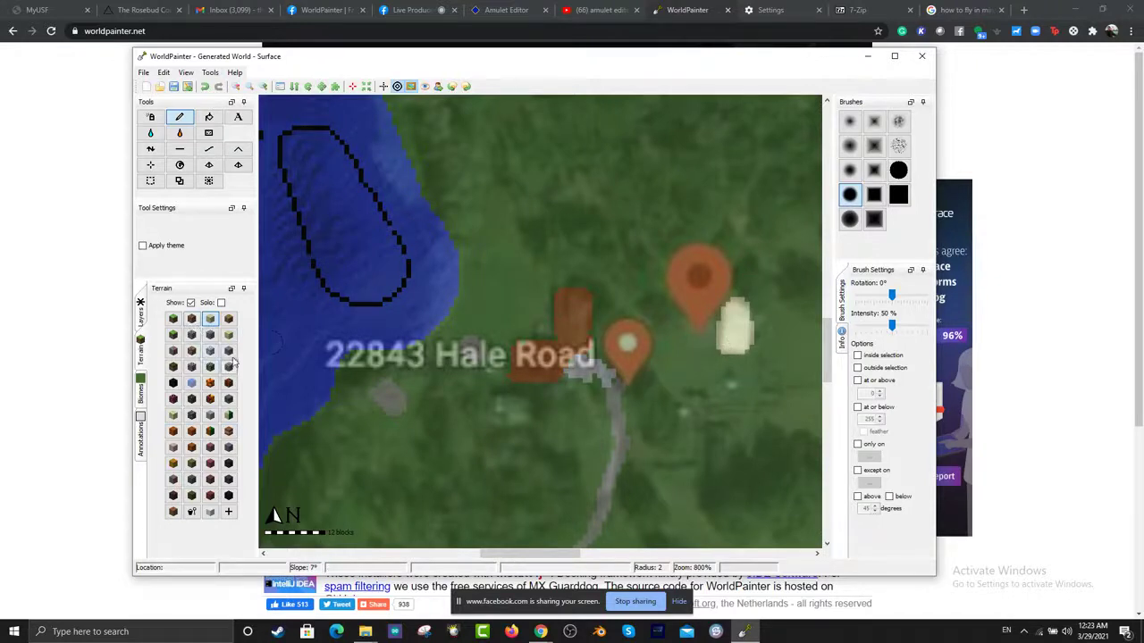
click(229, 352)
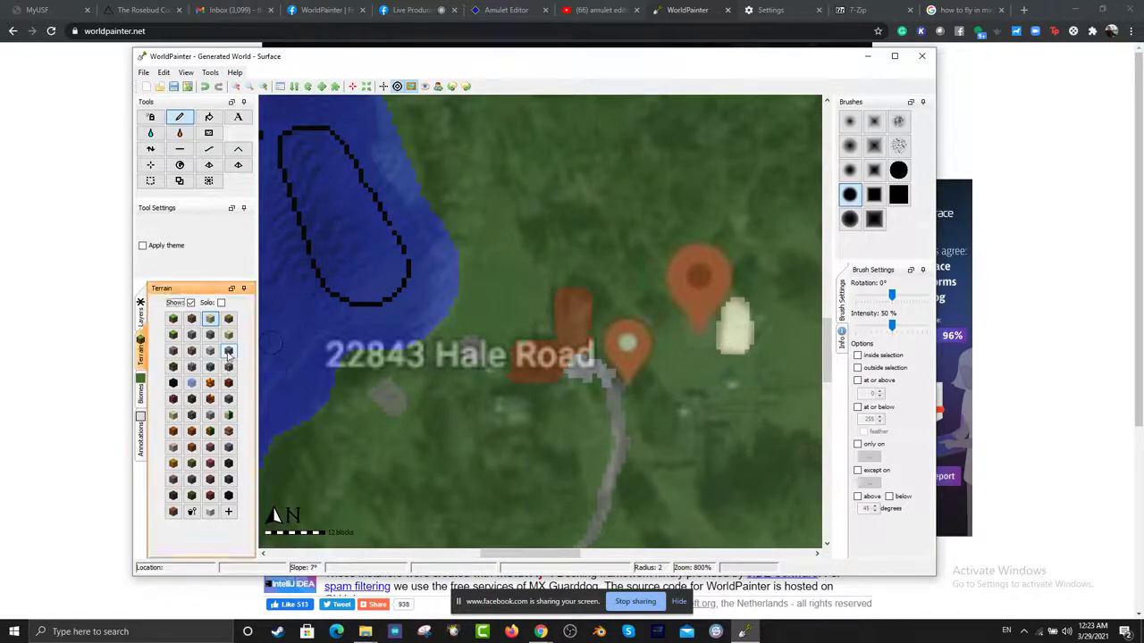
mouse_move(695, 336)
mouse_down()
mouse_move(688, 308)
mouse_move(702, 323)
mouse_move(697, 341)
mouse_move(703, 311)
mouse_up()
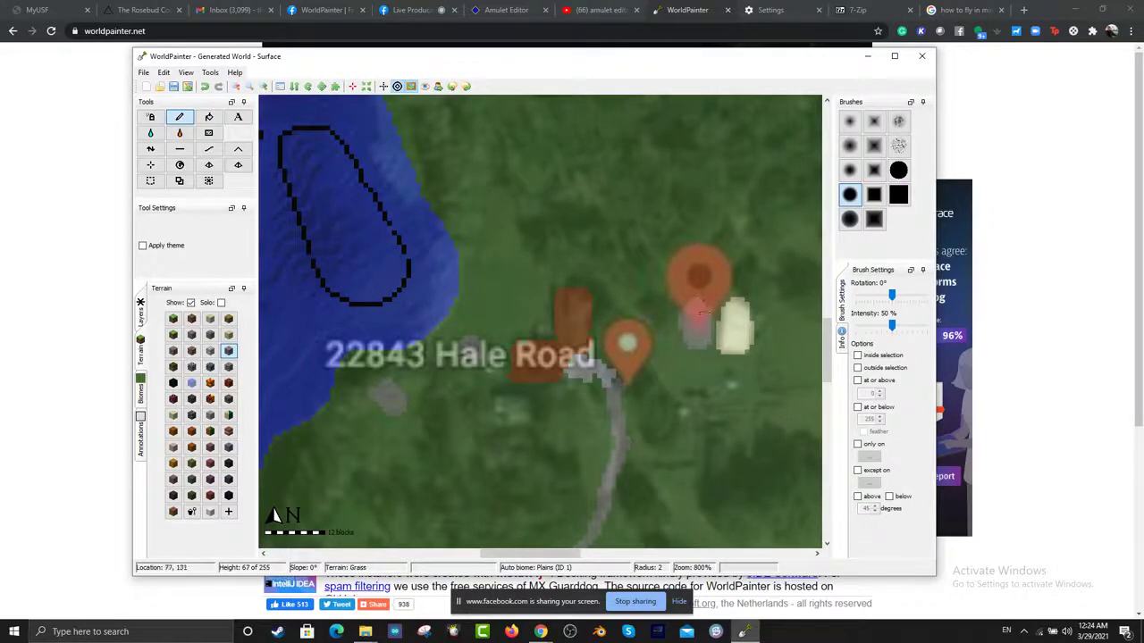
Step: Paint a thin reddish rock strip south of the gray footprint and a tall Coarse Dirt building footprint southeast of the strip
click(192, 352)
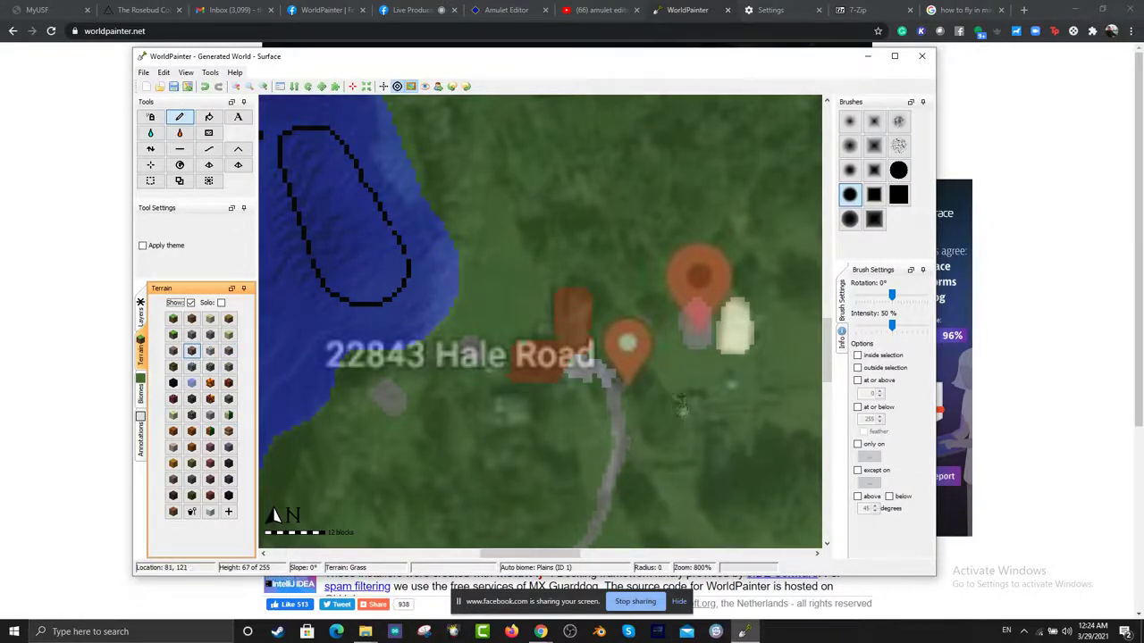
scroll(679, 395, up, 1)
mouse_move(680, 395)
mouse_down()
mouse_move(708, 395)
mouse_move(693, 396)
mouse_up()
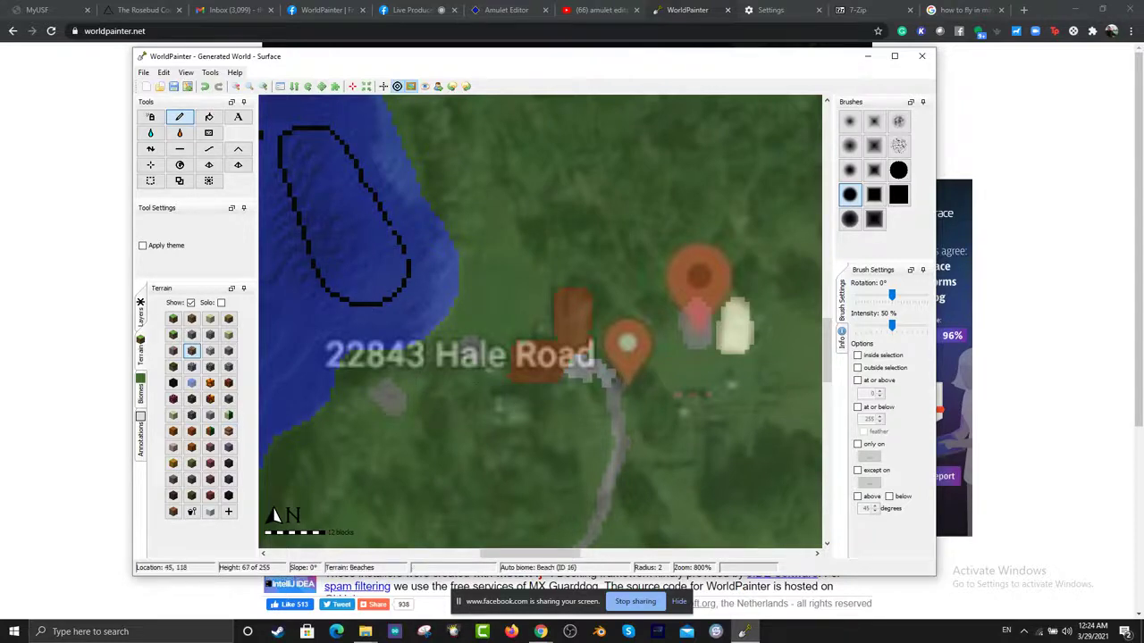
click(190, 319)
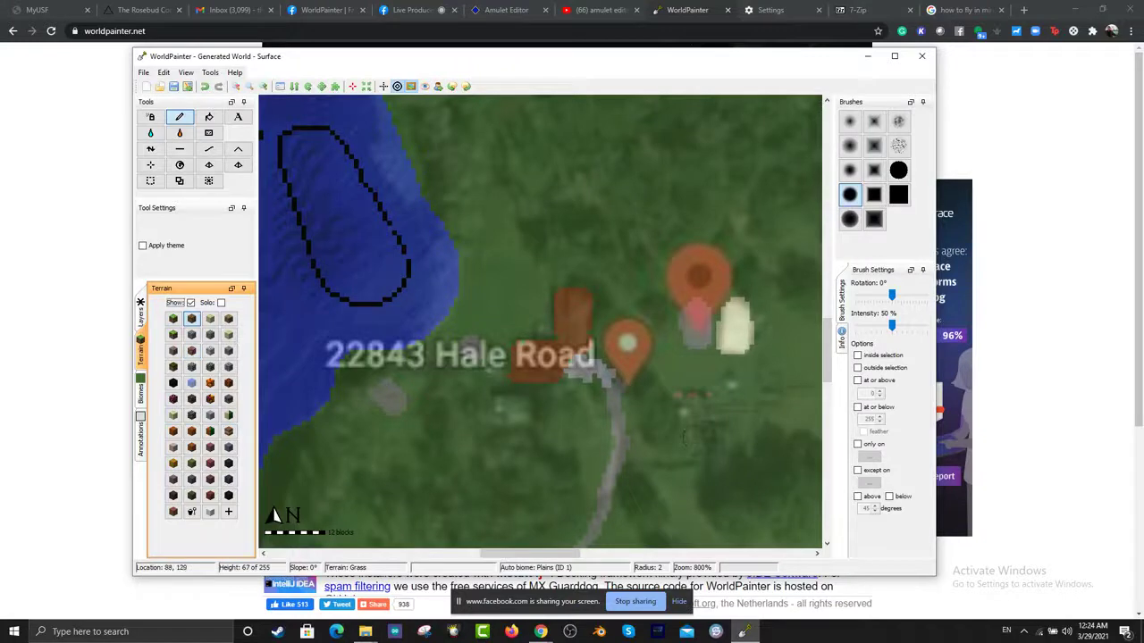
click(717, 433)
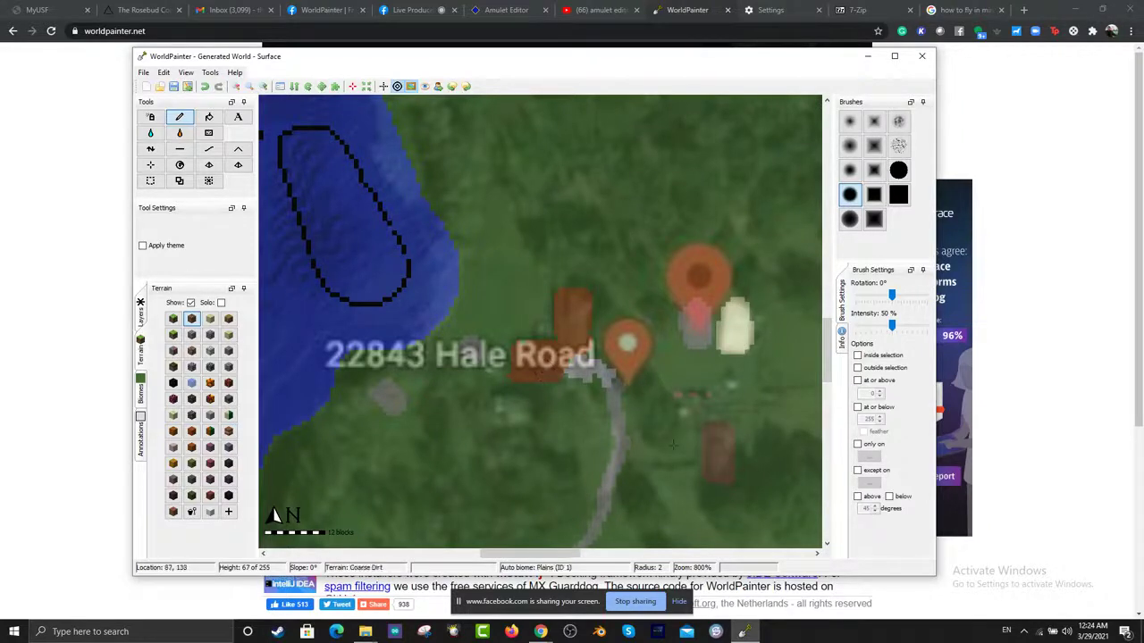
Step: Paint the building footprint south of the red sandstone buildings with Podzol terrain at a brush radius of 2
scroll(766, 413, down, 1)
mouse_move(827, 329)
mouse_down()
mouse_move(827, 360)
mouse_move(828, 344)
mouse_up()
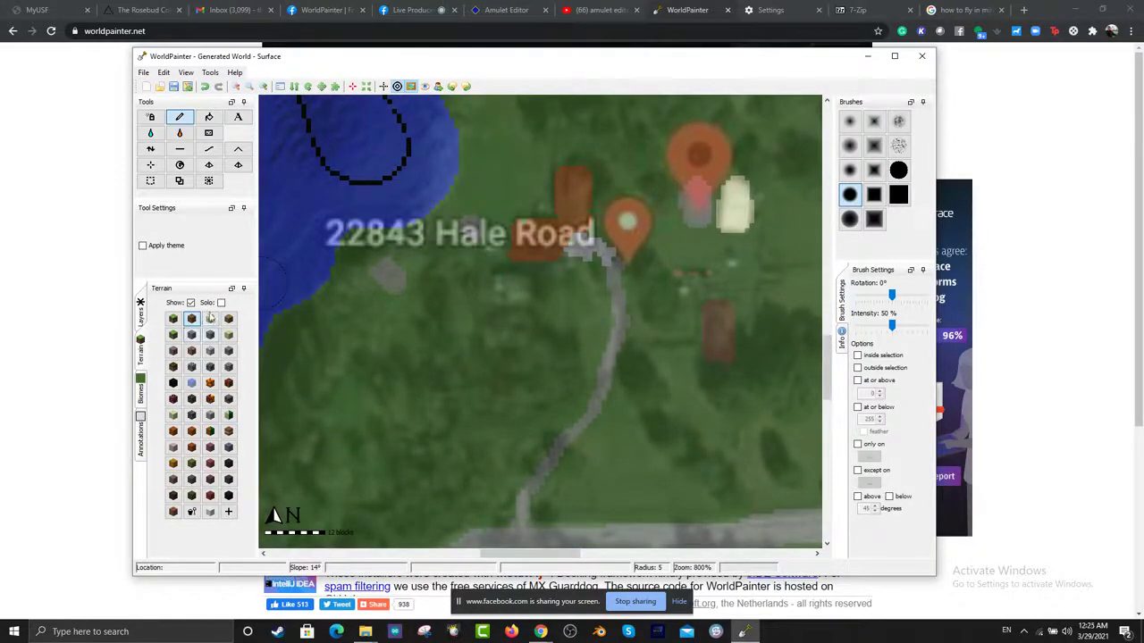
click(174, 366)
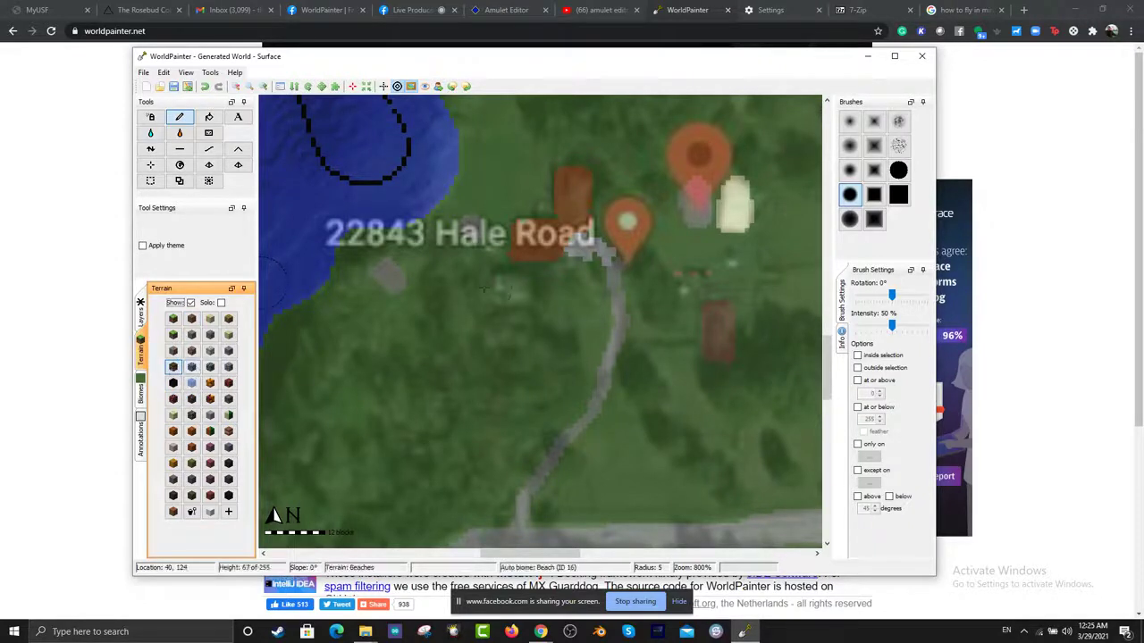
scroll(502, 295, down, 2)
scroll(503, 284, up, 1)
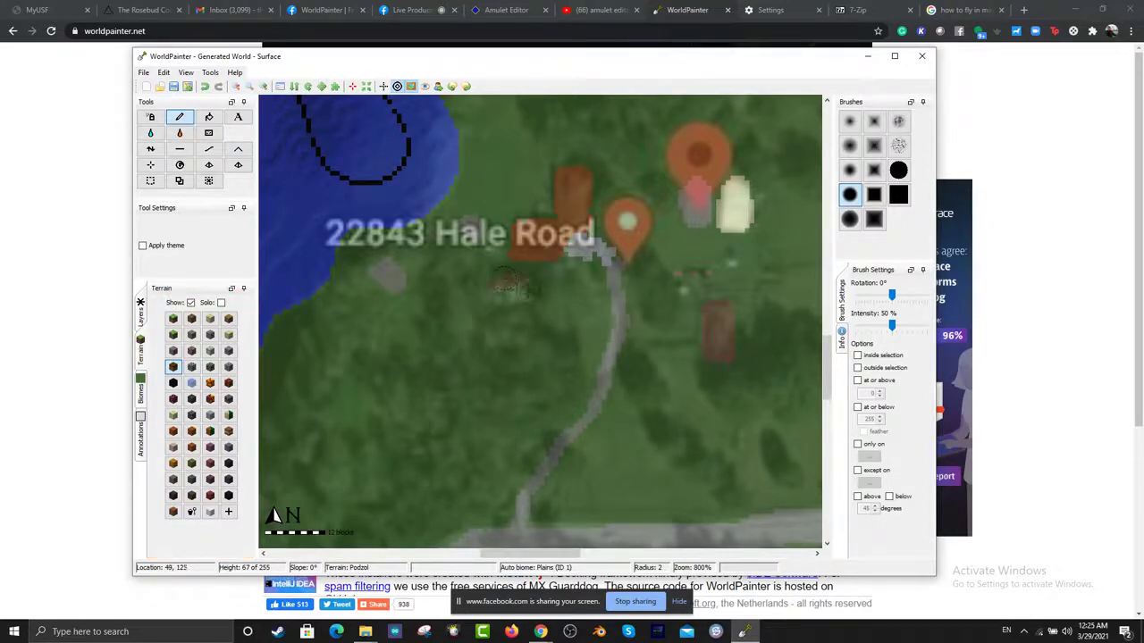
click(515, 290)
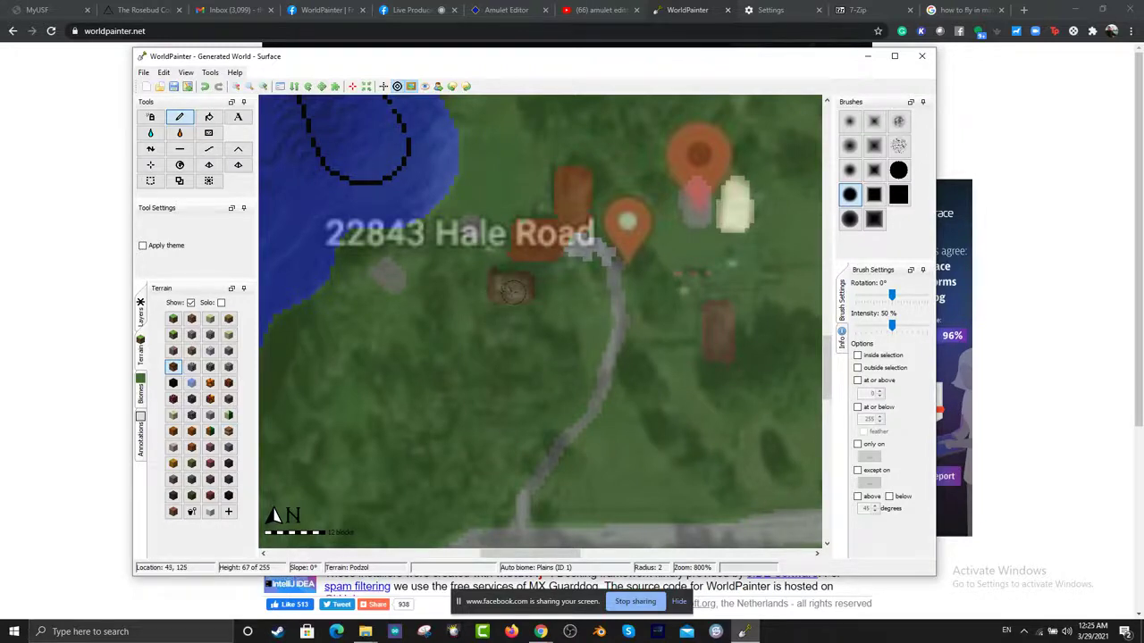
Step: Paint a thin Gravel strip along the south edge of the Podzol footprint at a brush radius of 0
click(228, 366)
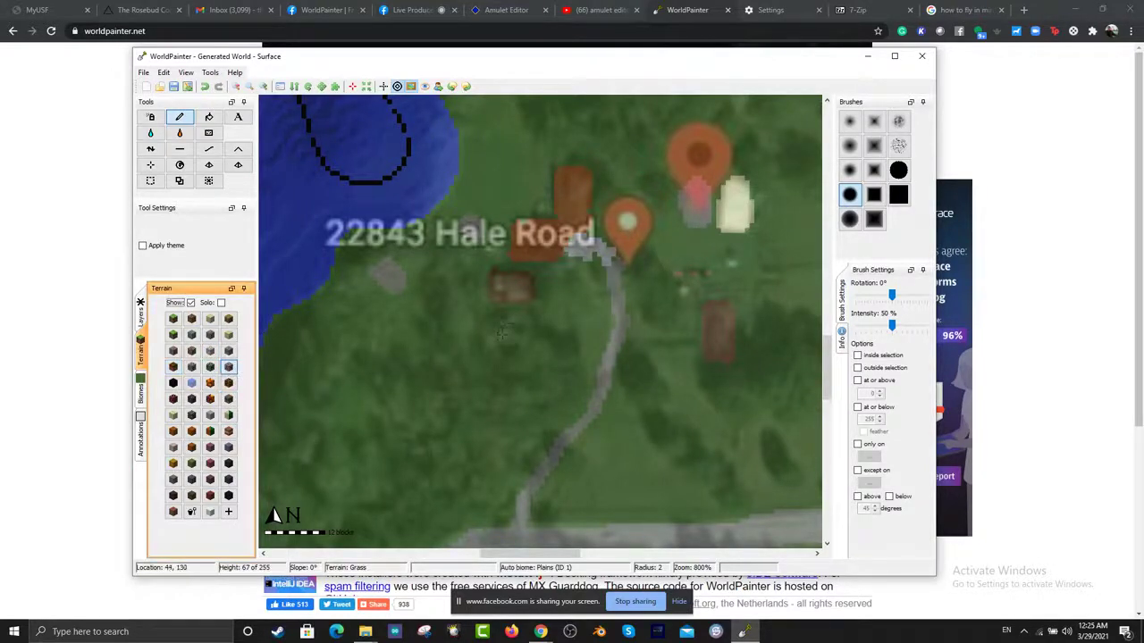
click(501, 312)
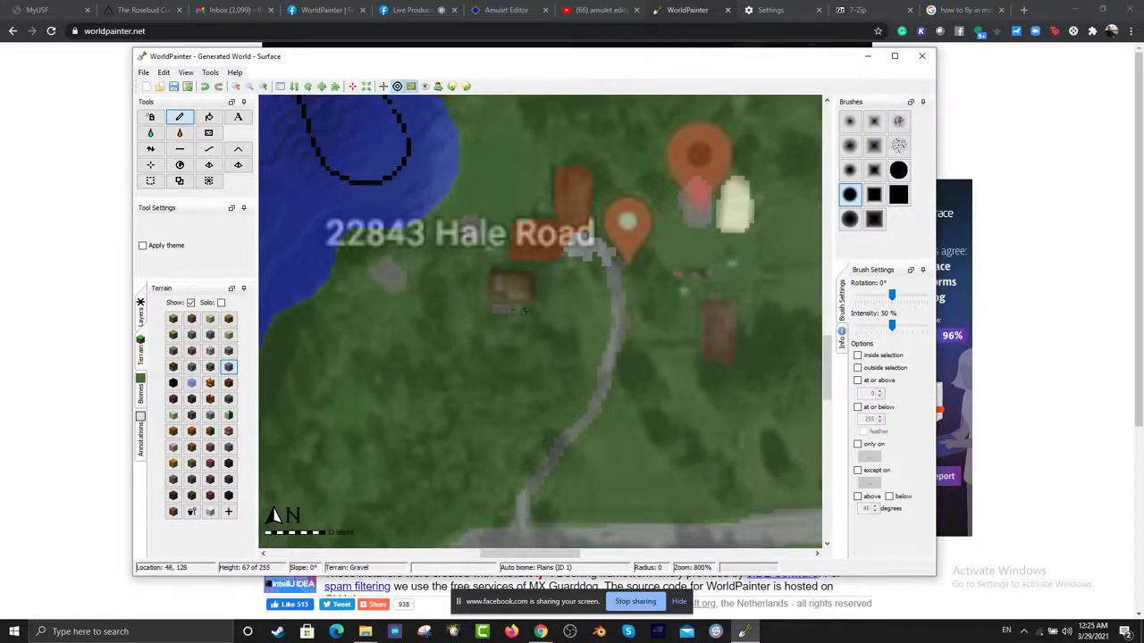
drag(523, 311, 512, 311)
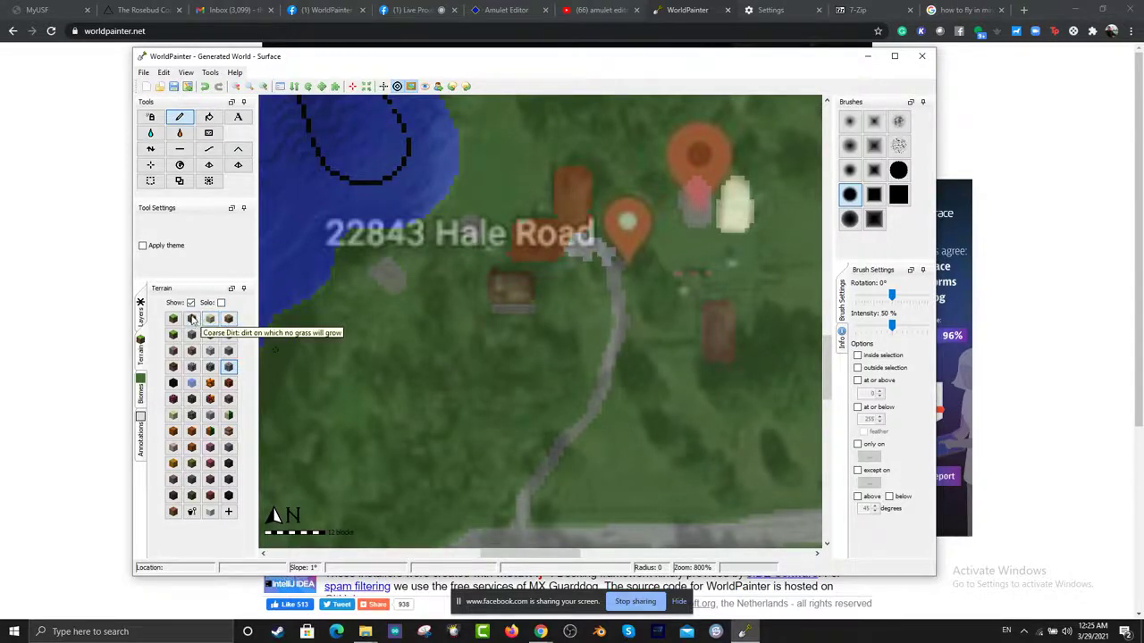
Step: Paint small Coarse Dirt spots west of the driveway and a small pale tan square just south of them
click(191, 319)
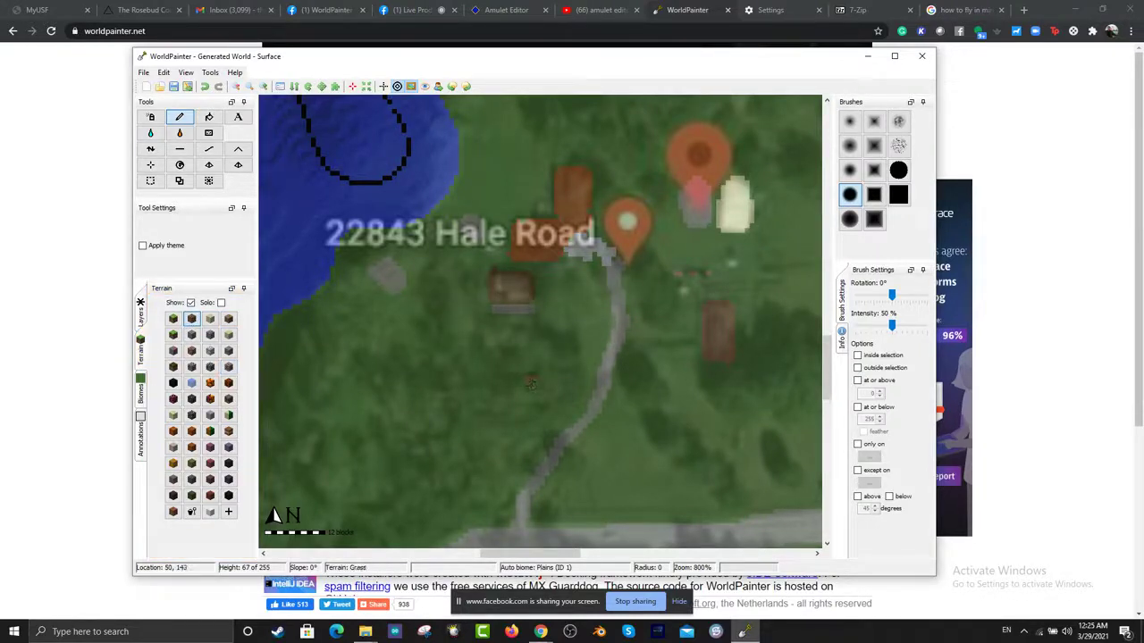
click(230, 335)
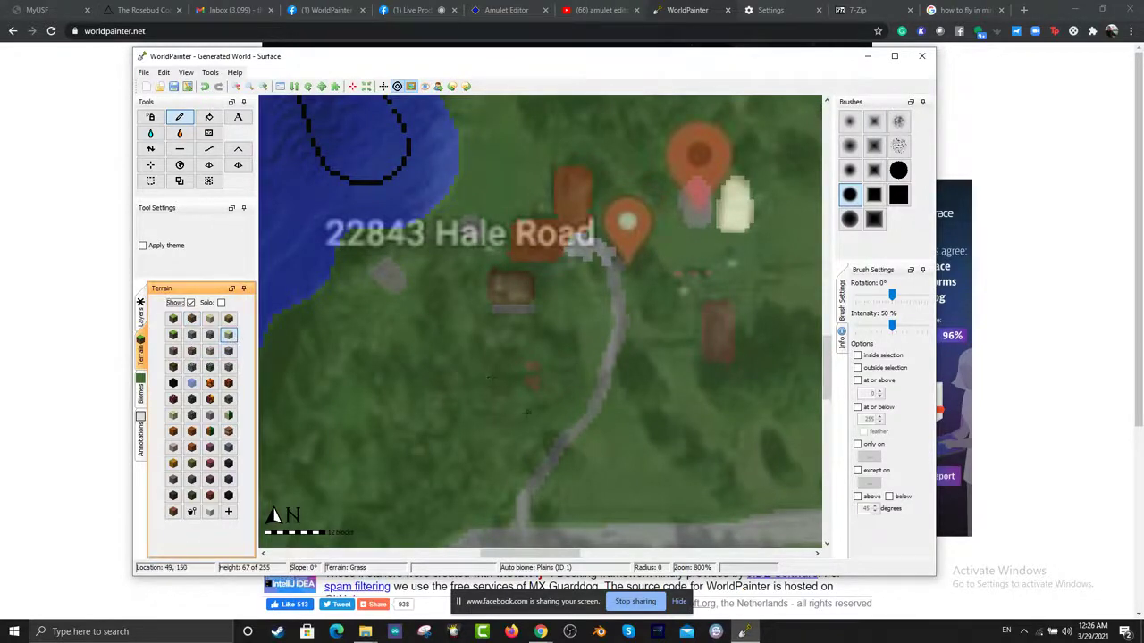
click(521, 410)
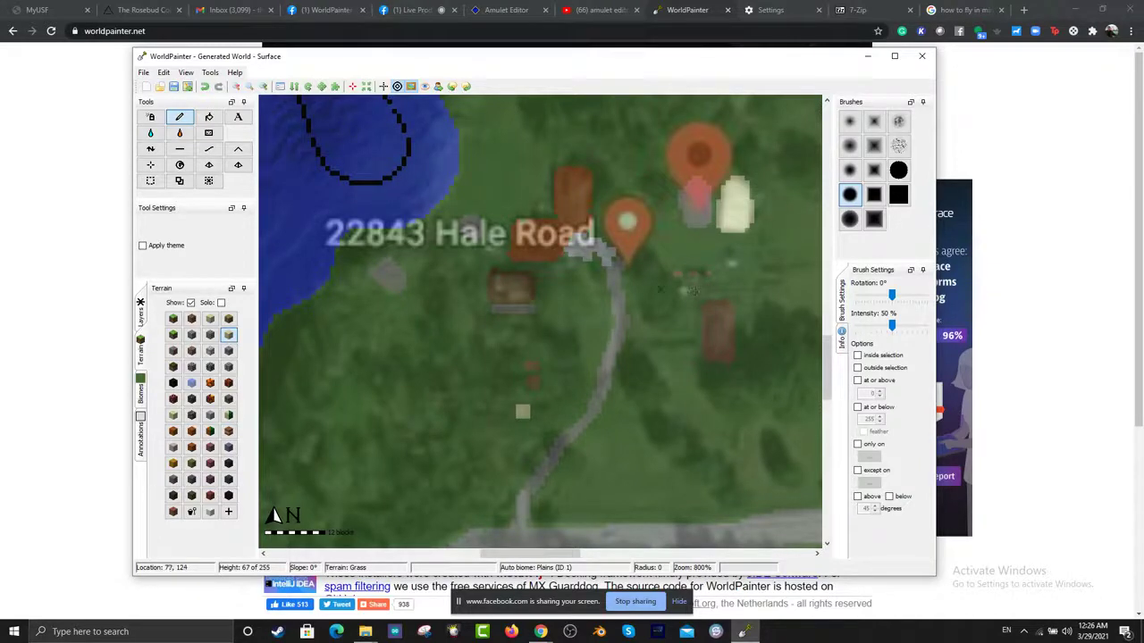
Step: Outline a rectangular plot in pale tan terrain between the driveway and the Coarse Dirt building, then cover it with Bare Grass except the corners
mouse_move(632, 287)
mouse_down()
mouse_move(691, 288)
mouse_move(694, 332)
mouse_move(637, 338)
mouse_move(636, 297)
mouse_up()
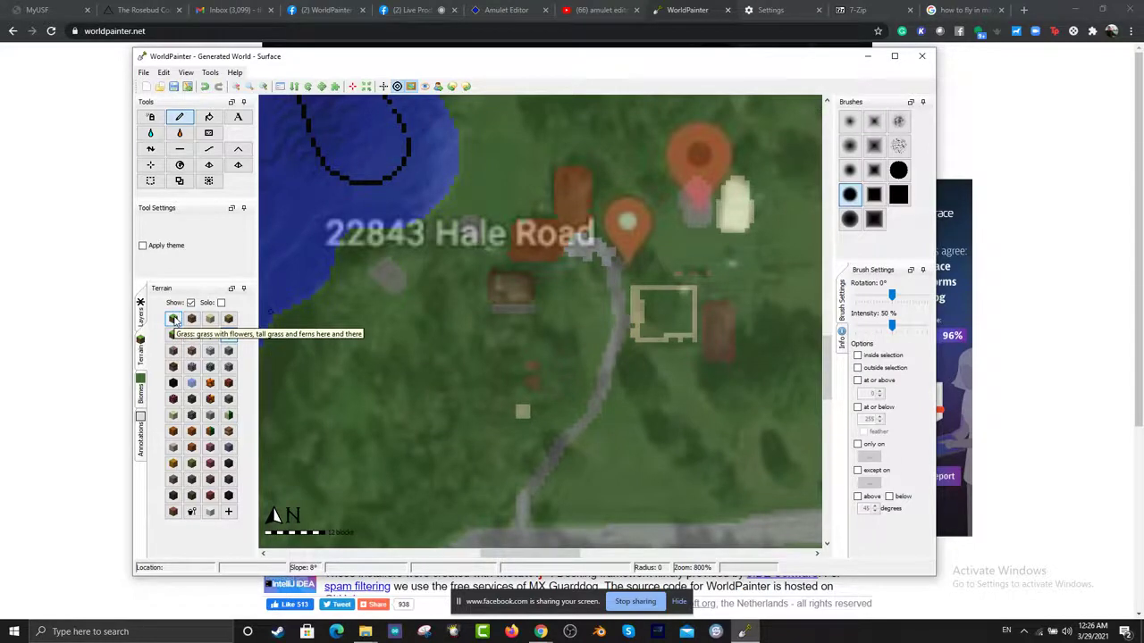
click(173, 335)
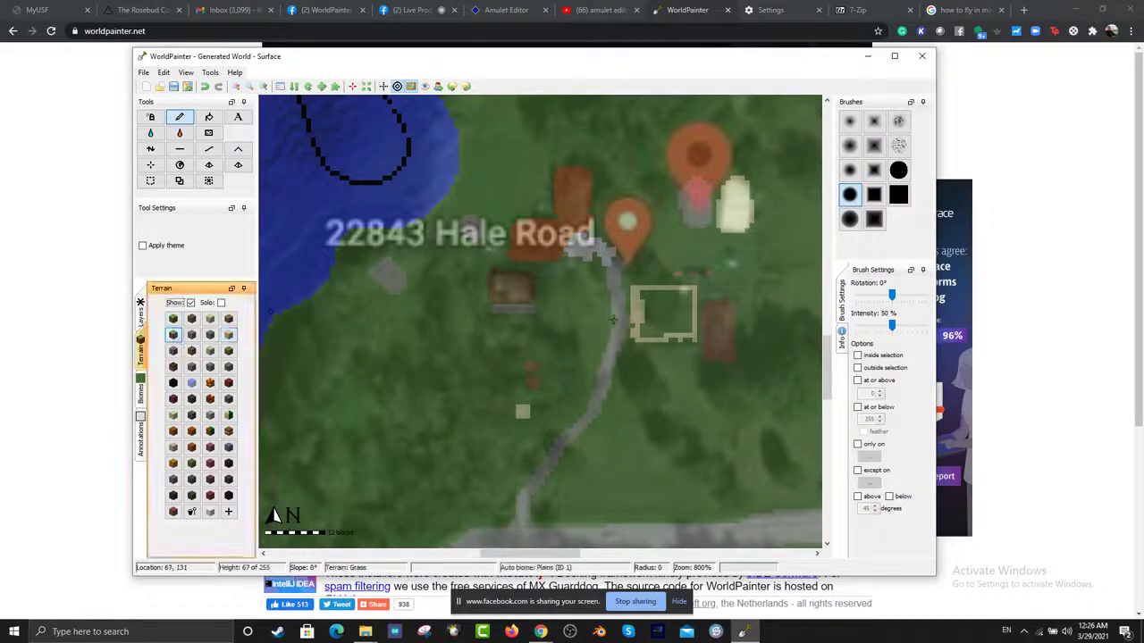
scroll(650, 320, down, 4)
mouse_move(651, 314)
mouse_down()
mouse_move(647, 291)
mouse_move(665, 302)
mouse_move(656, 330)
mouse_move(692, 330)
mouse_move(688, 294)
mouse_move(684, 320)
mouse_move(647, 327)
mouse_up()
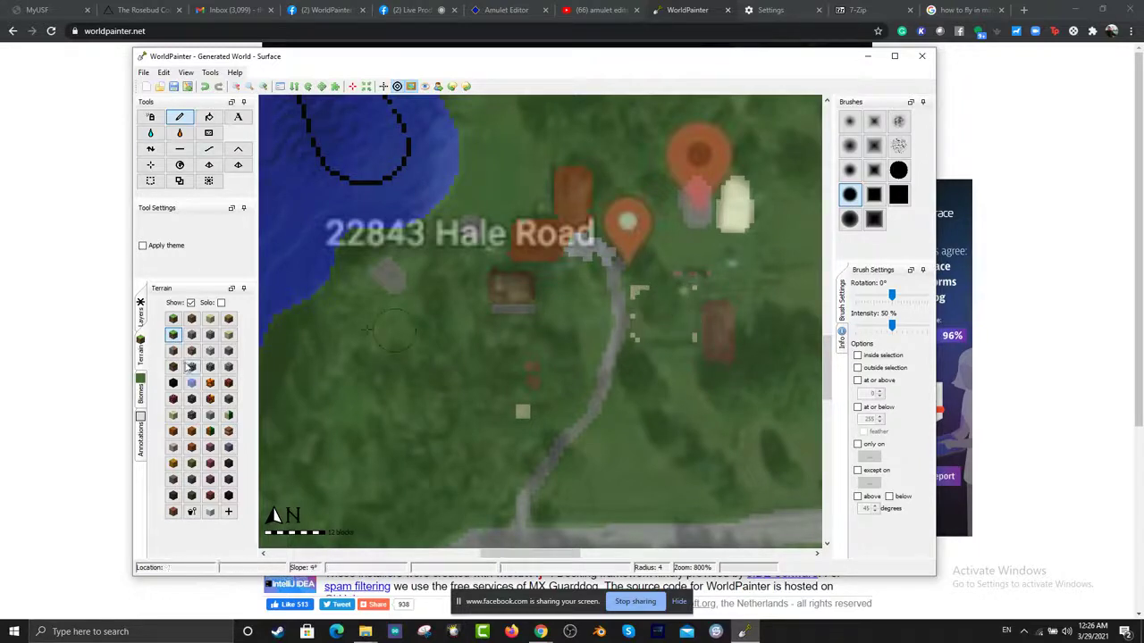
Step: Touch up the ground around the small Coarse Dirt spots west of the driveway with Grass terrain at a brush radius of 1
scroll(540, 351, up, 3)
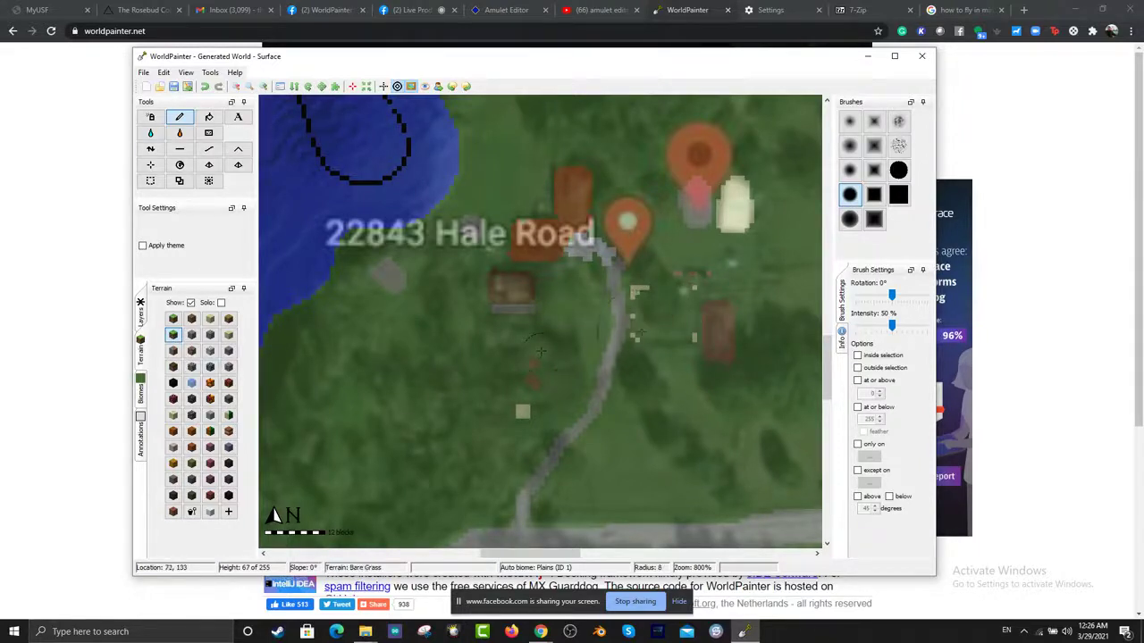
scroll(651, 328, down, 4)
scroll(650, 327, up, 7)
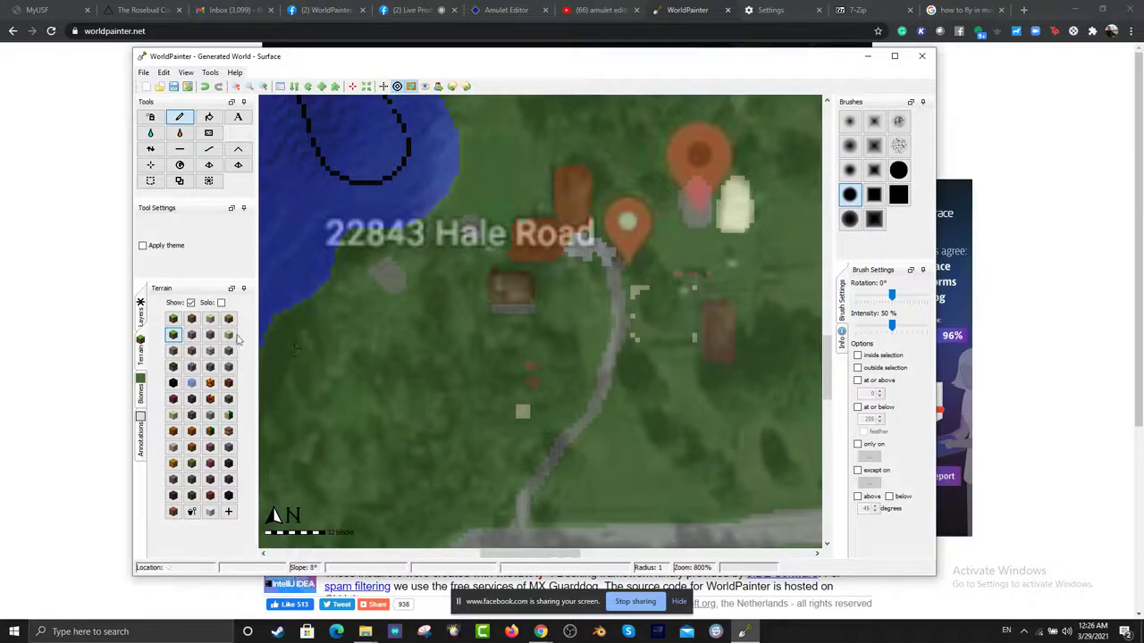
click(174, 321)
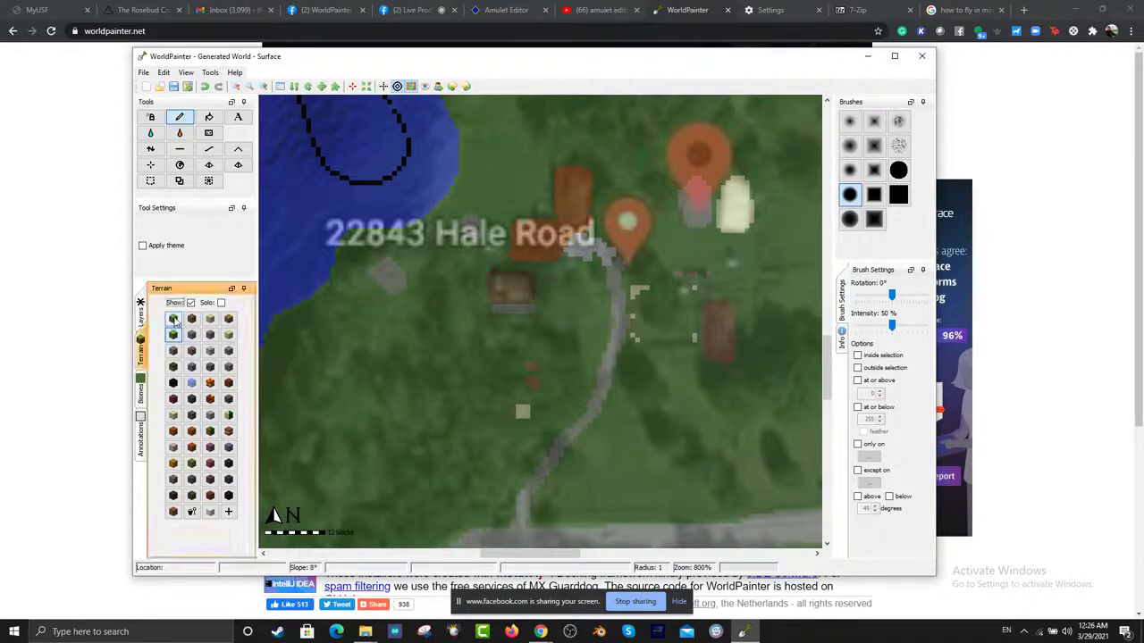
click(175, 320)
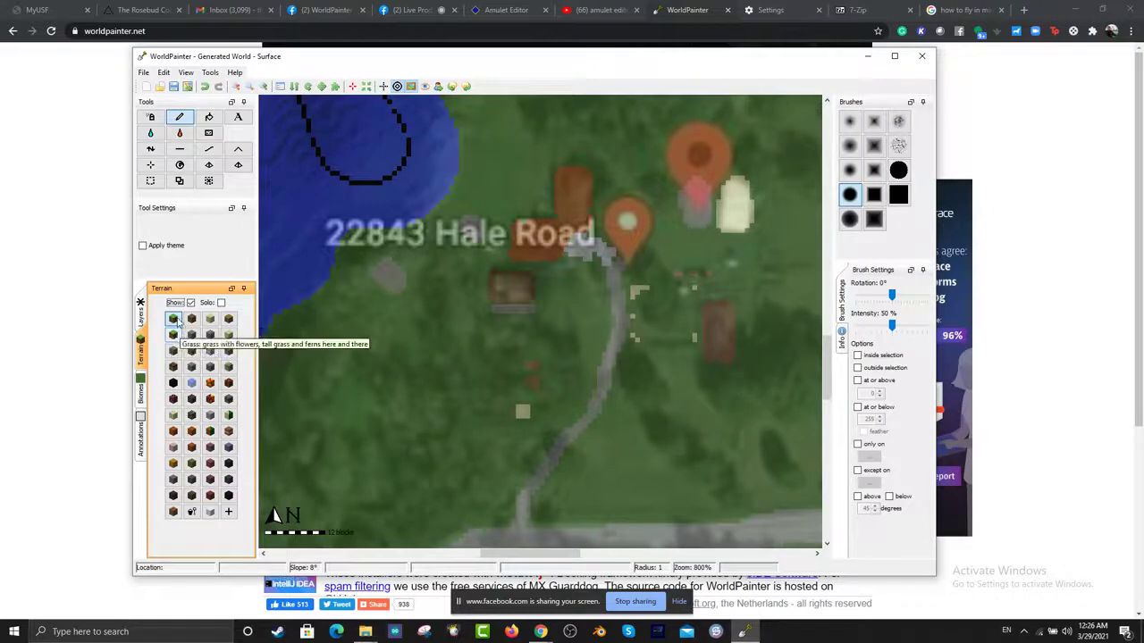
click(532, 340)
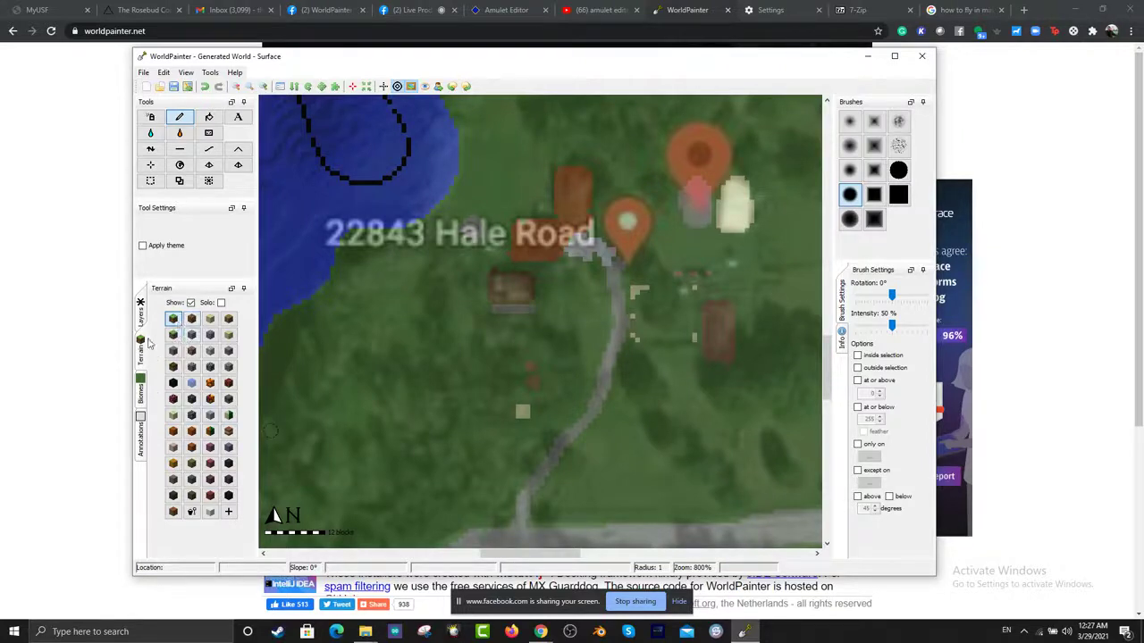
Step: Paint the Forest biome over the wooded area between the lake and the driveway with a brush radius of 13
click(146, 395)
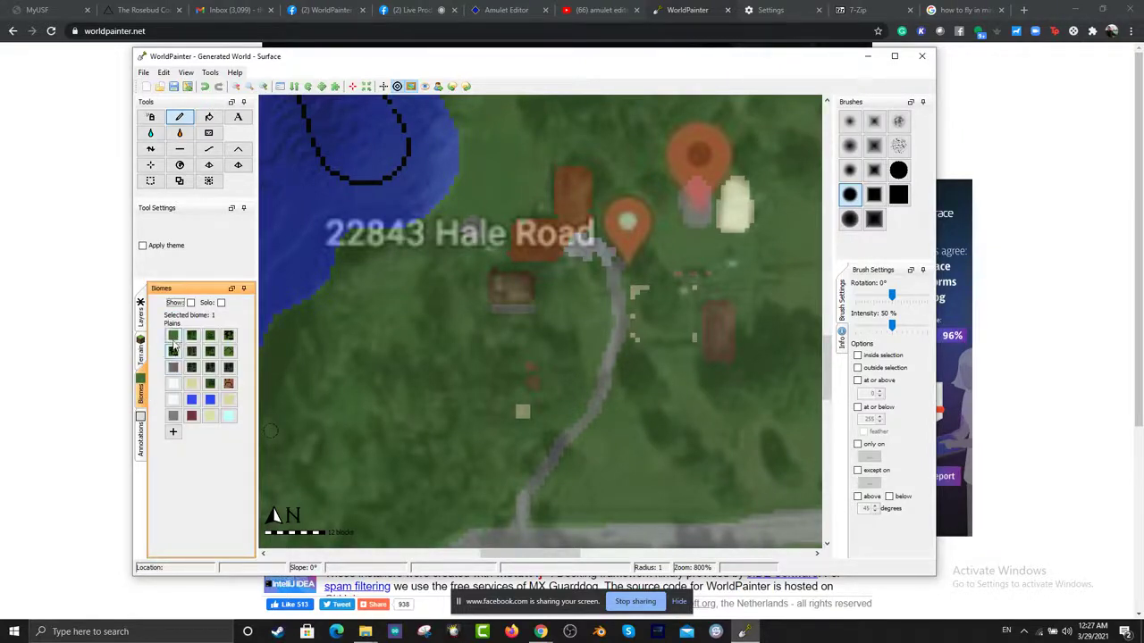
click(173, 337)
click(191, 337)
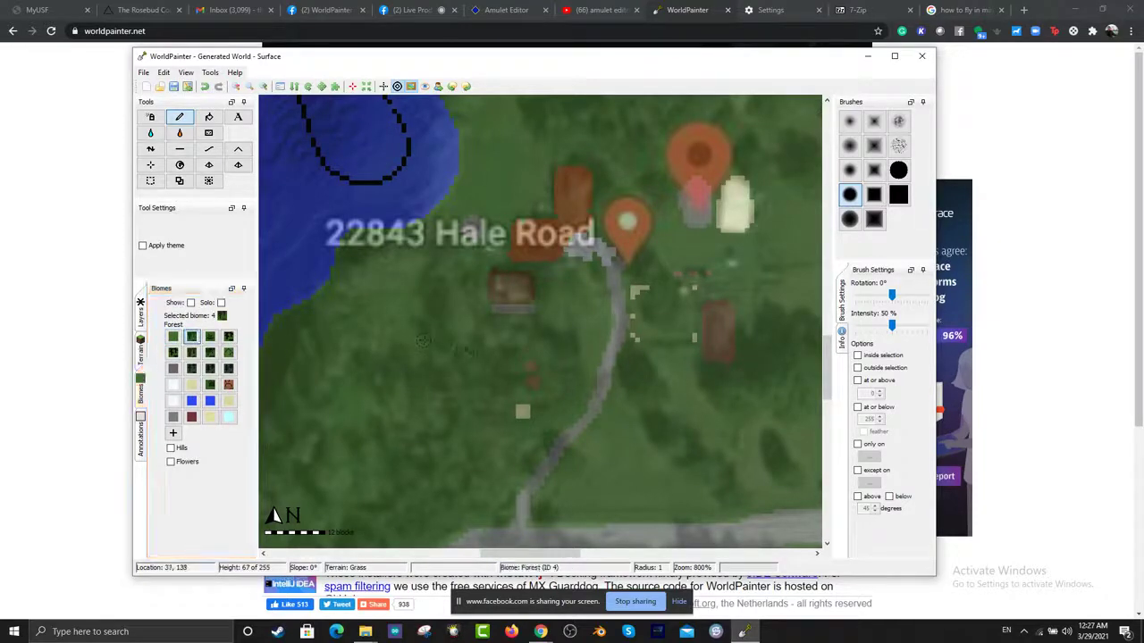
scroll(453, 357, up, 3)
click(465, 390)
scroll(452, 371, up, 6)
mouse_move(462, 378)
mouse_down()
mouse_move(452, 353)
mouse_move(394, 339)
mouse_move(380, 357)
mouse_move(407, 327)
mouse_move(384, 304)
mouse_move(349, 357)
mouse_move(353, 491)
mouse_move(501, 482)
mouse_move(531, 397)
mouse_move(517, 396)
mouse_move(532, 355)
mouse_up()
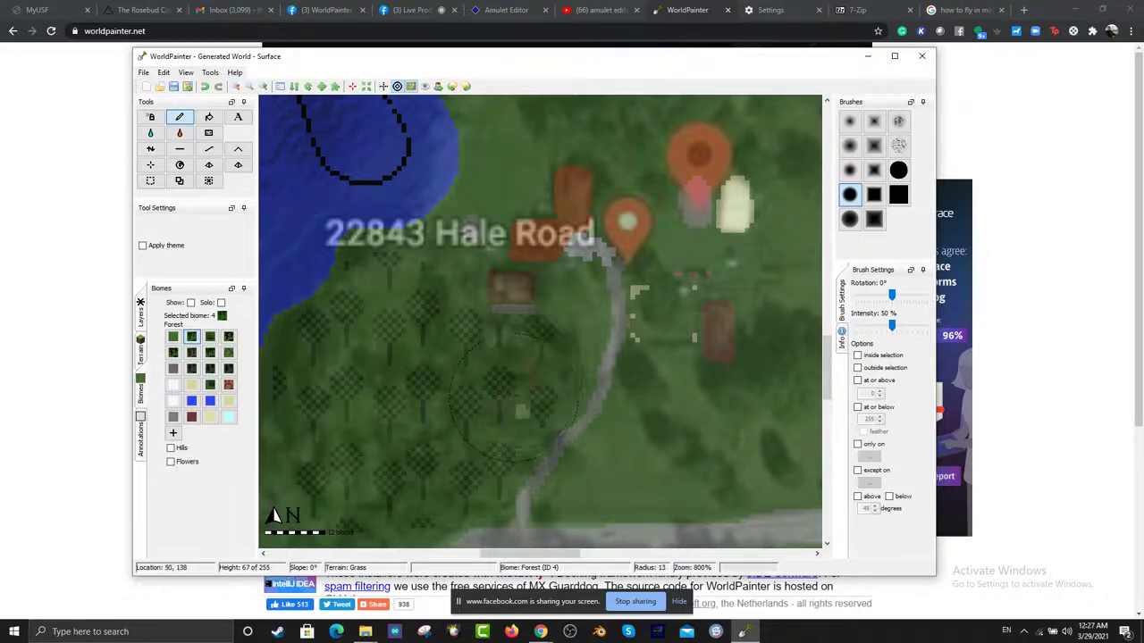
Step: Paint Forest biome patches over the tree clusters southeast of the driveway and beside the tall Coarse Dirt building, starting at brush radius 3
scroll(699, 435, up, 4)
scroll(698, 436, up, 4)
drag(648, 389, 633, 359)
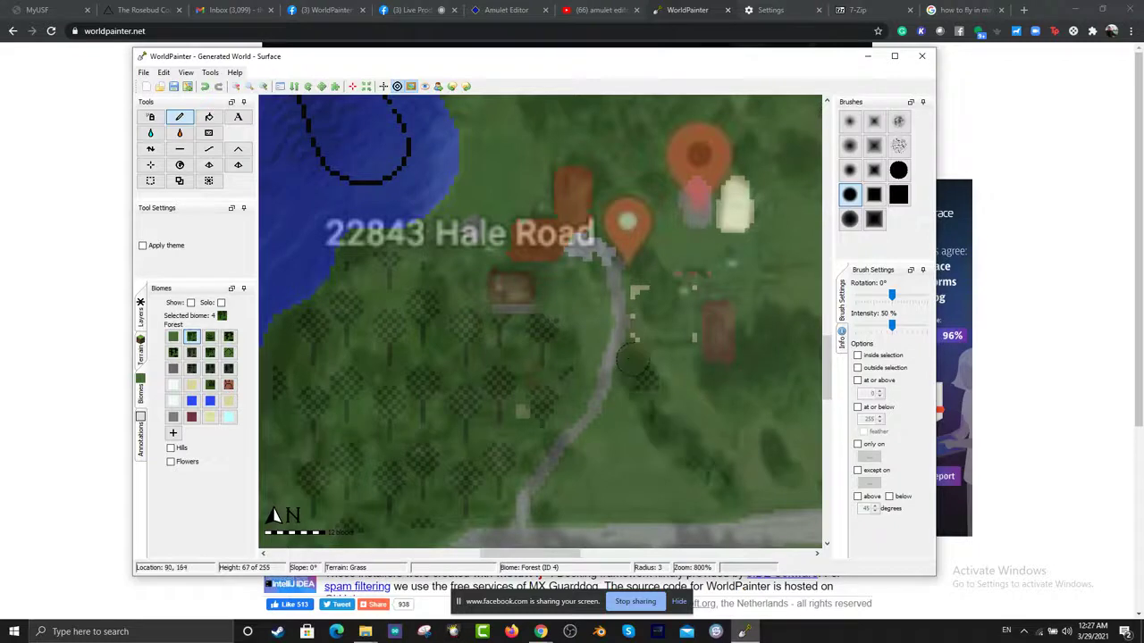
drag(740, 496, 755, 496)
scroll(770, 371, down, 5)
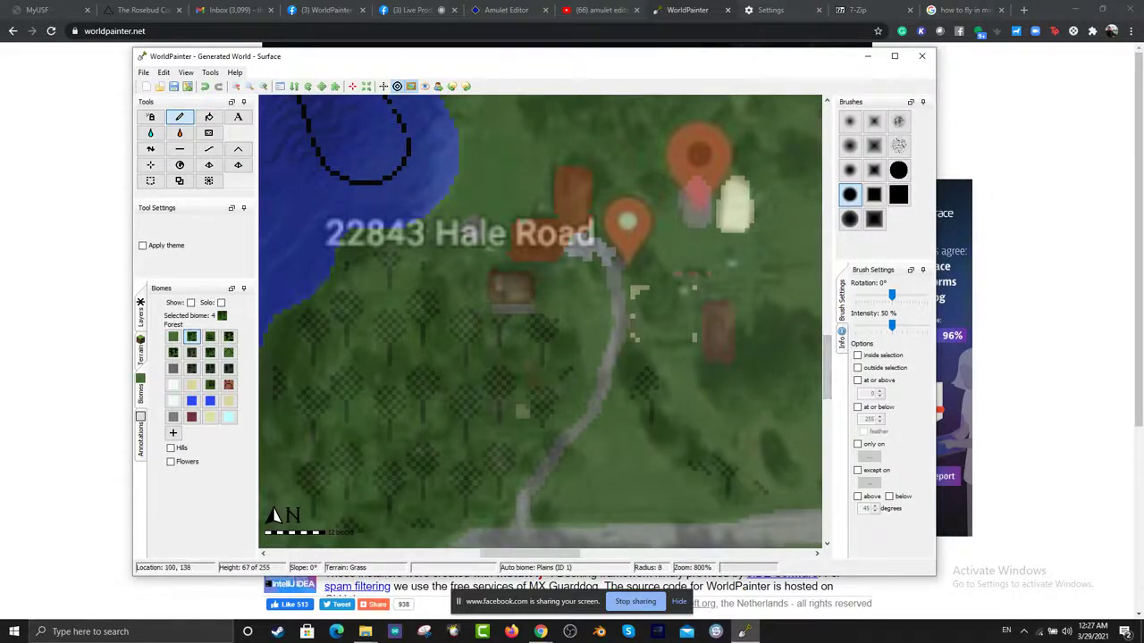
drag(779, 347, 758, 363)
Step: Paint the Forest biome over the large wooded area north of the buildings with a brush radius of 15
drag(828, 371, 828, 323)
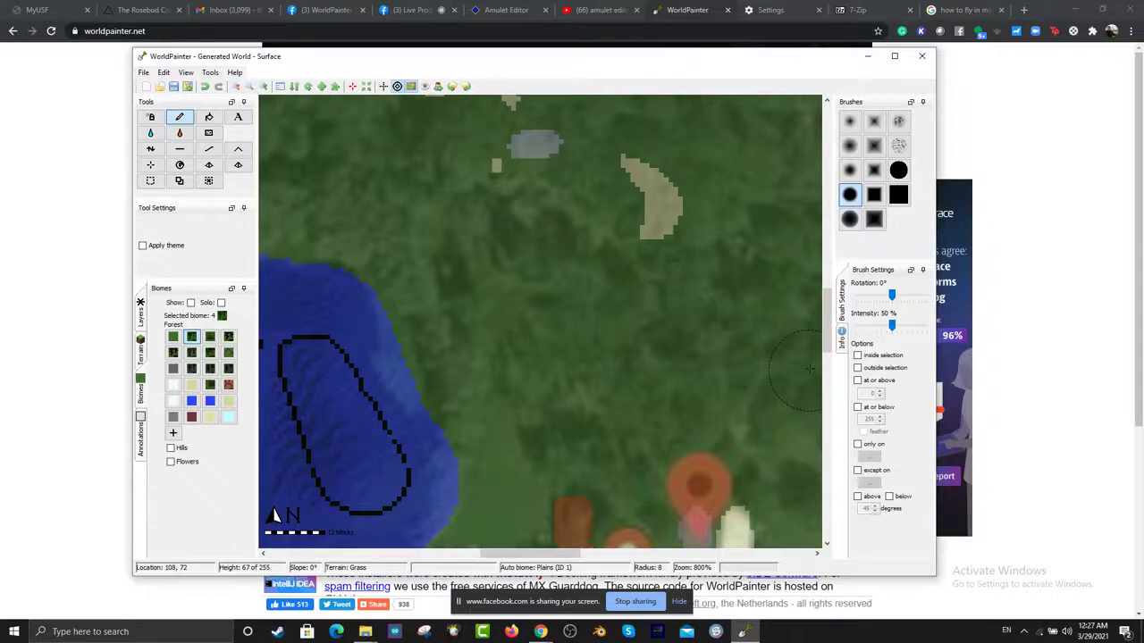
ctrl+scroll(810, 369, down, 2)
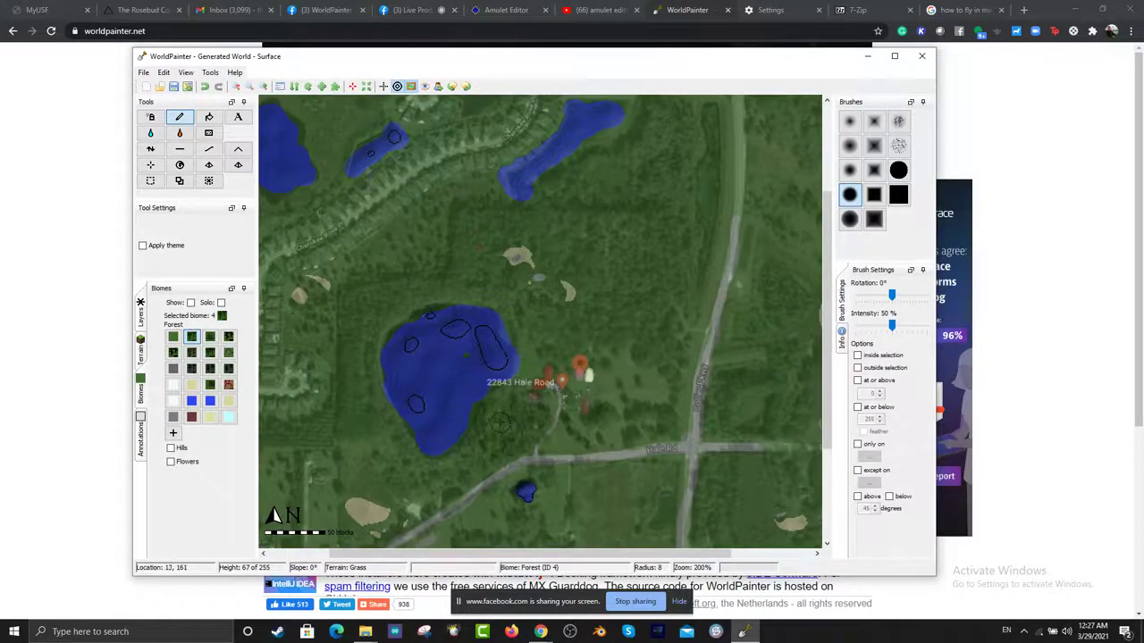
scroll(596, 317, up, 2)
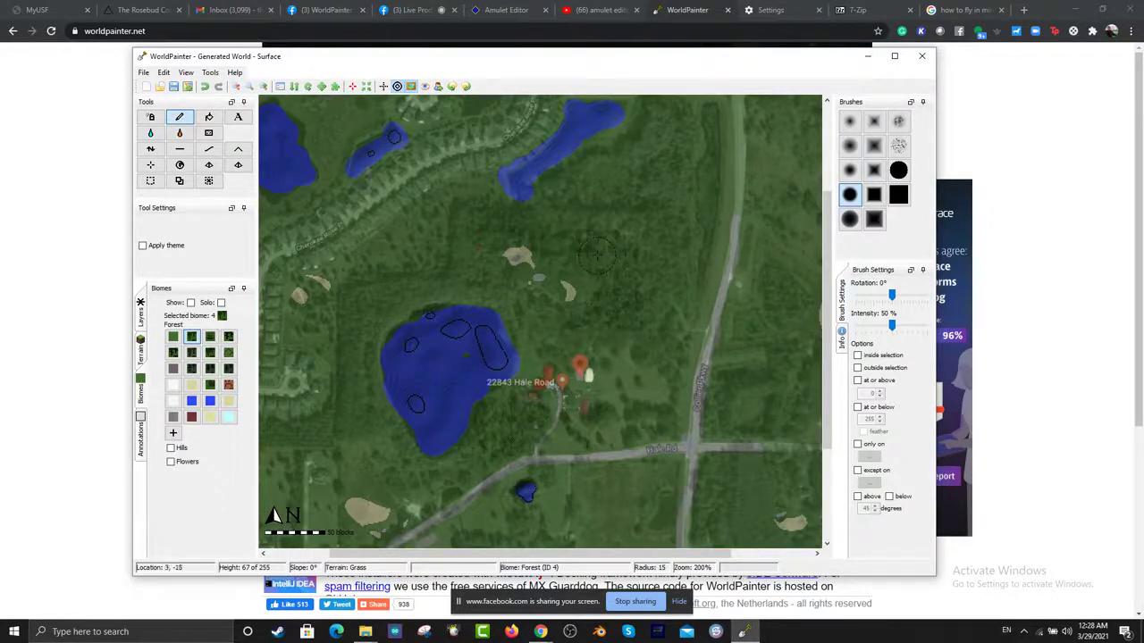
mouse_move(530, 245)
mouse_down()
mouse_move(547, 275)
mouse_move(624, 234)
mouse_move(597, 179)
mouse_move(652, 130)
mouse_move(661, 240)
mouse_move(677, 271)
mouse_move(696, 206)
mouse_up()
mouse_move(670, 282)
mouse_down()
mouse_move(687, 148)
mouse_move(677, 168)
mouse_up()
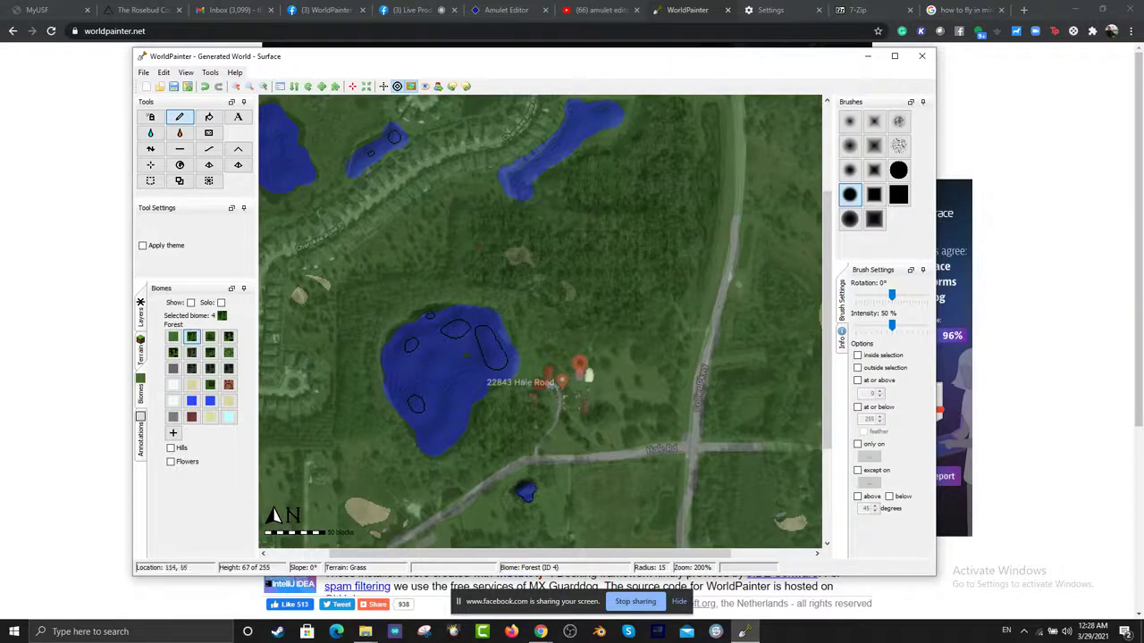
Step: Paint the Forest biome over the wooded areas east of the north-south road and west and southwest of the large lake
mouse_move(772, 330)
mouse_down()
mouse_move(790, 310)
mouse_move(783, 298)
mouse_move(795, 313)
mouse_up()
mouse_move(727, 500)
mouse_down()
mouse_move(711, 501)
mouse_move(722, 400)
mouse_move(742, 373)
mouse_move(776, 369)
mouse_move(775, 428)
mouse_up()
click(813, 368)
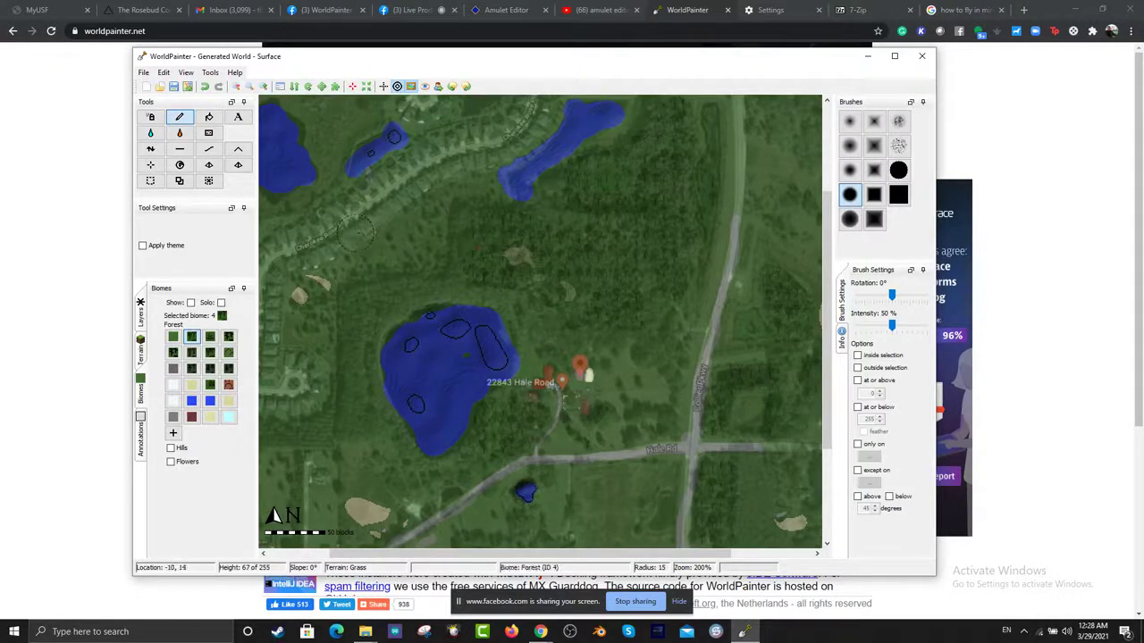
mouse_move(345, 380)
mouse_down()
mouse_move(366, 296)
mouse_move(376, 323)
mouse_move(367, 423)
mouse_up()
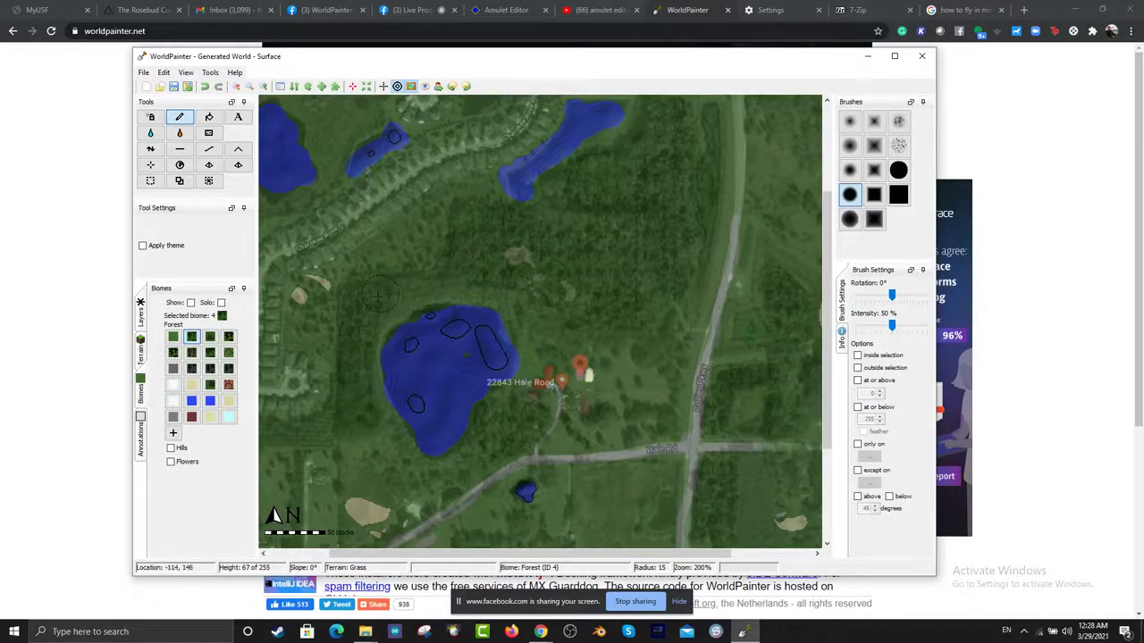
mouse_move(511, 461)
mouse_down()
mouse_move(433, 511)
mouse_move(379, 520)
mouse_move(358, 511)
mouse_up()
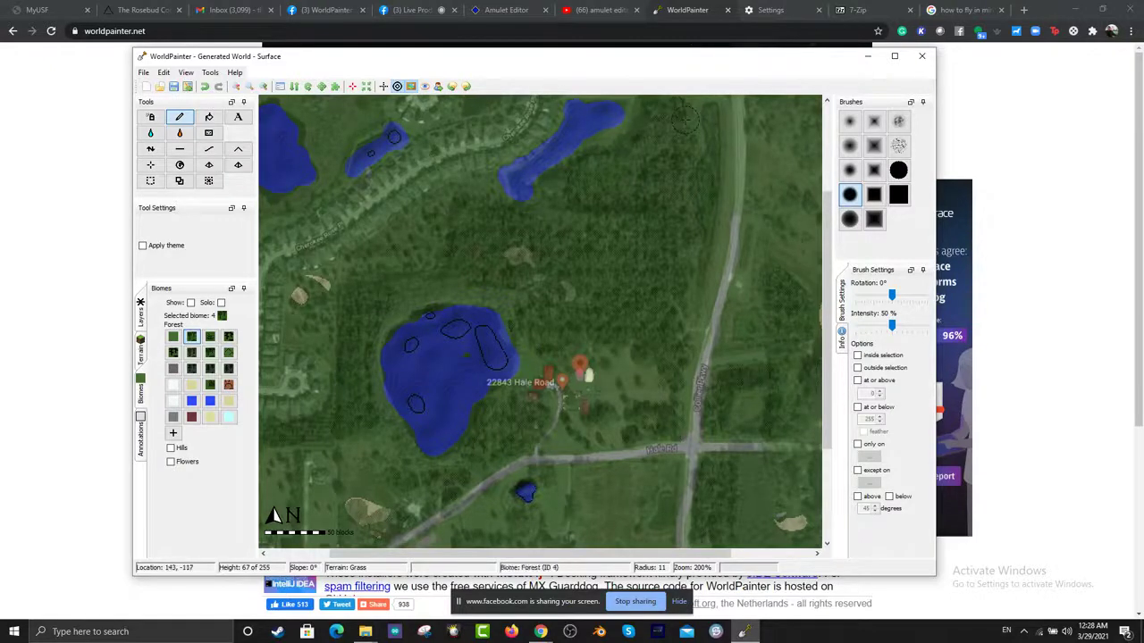
Step: Paint the Plains biome over open ground northwest of the large lake and the Swamp biome along its shore at brush radius 7
click(174, 339)
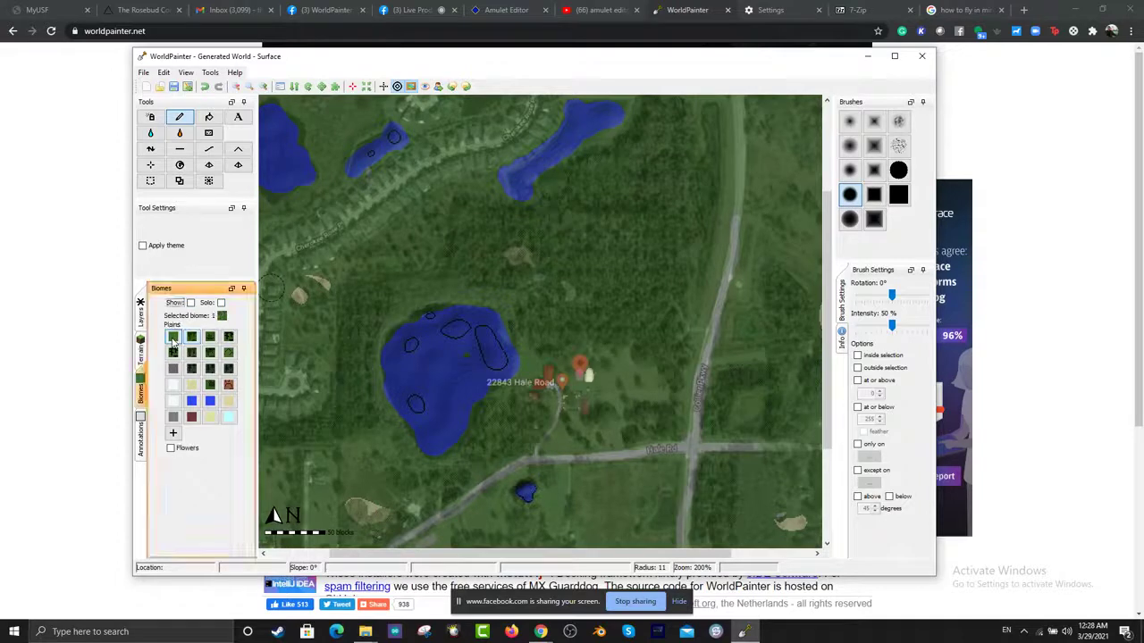
click(370, 293)
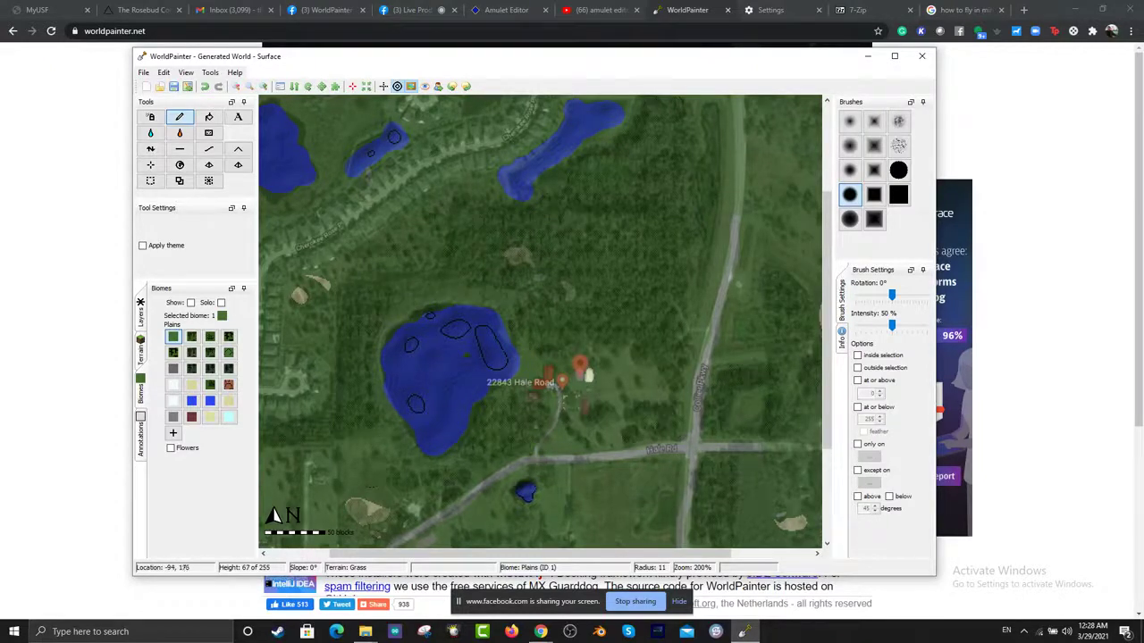
click(215, 341)
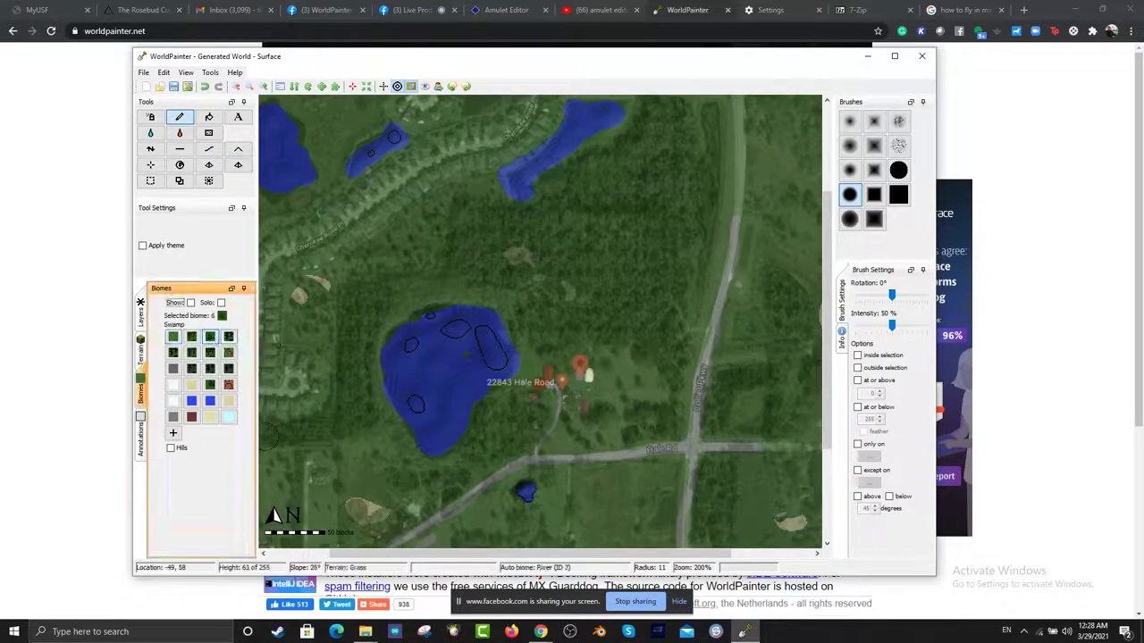
scroll(419, 315, down, 2)
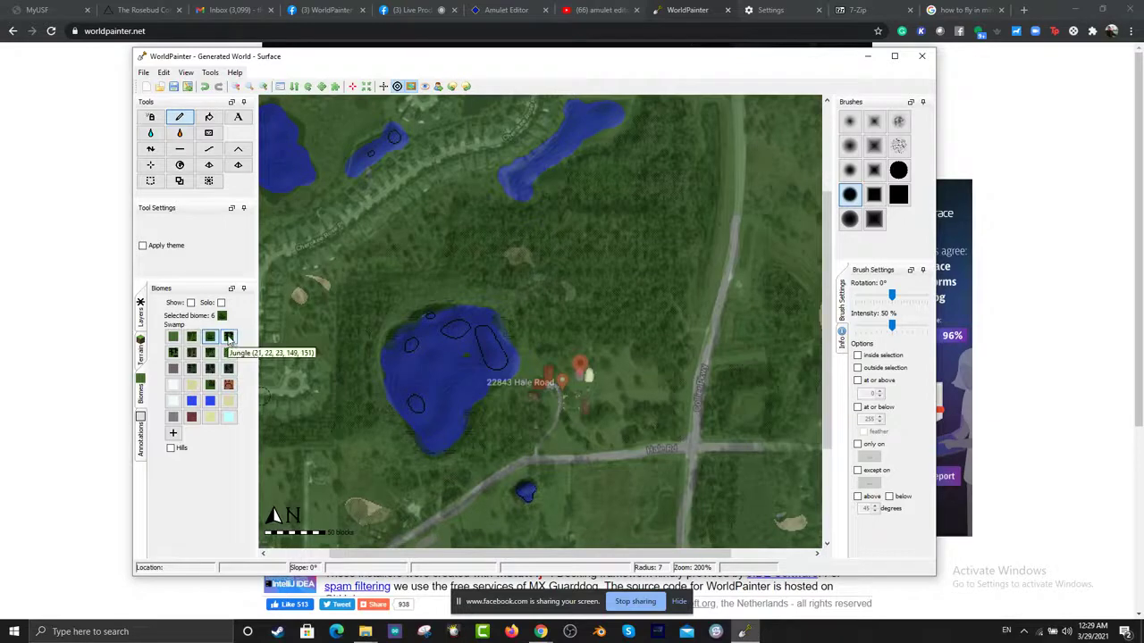
Step: Select the Jungle biome and paint the Deciduous layer at 50% intensity over the wooded area north of the buildings
click(229, 337)
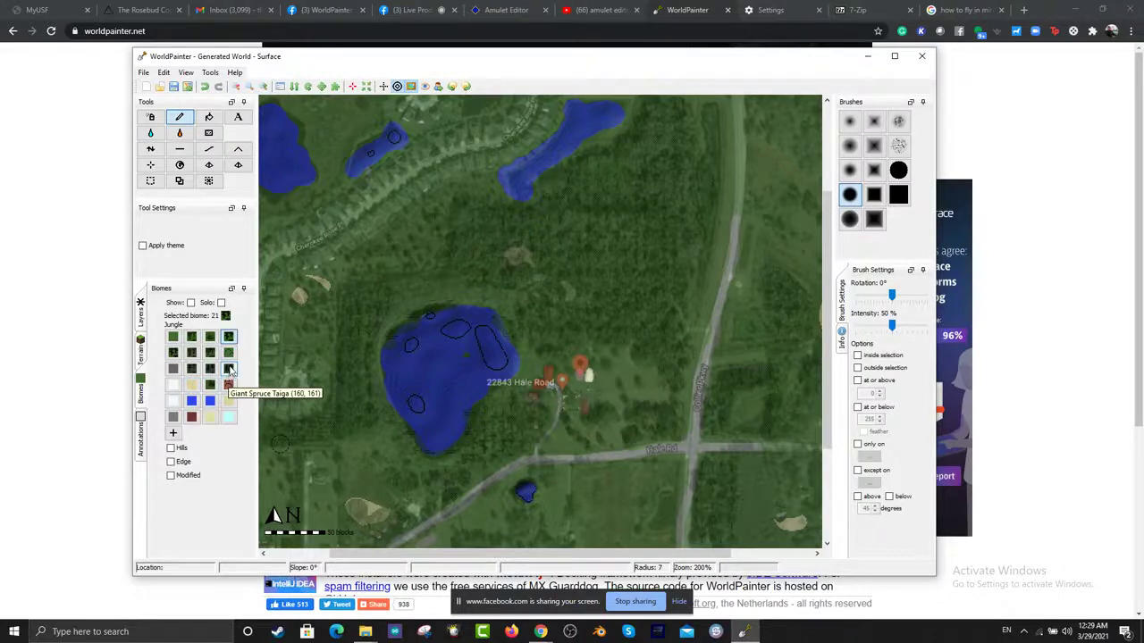
click(141, 354)
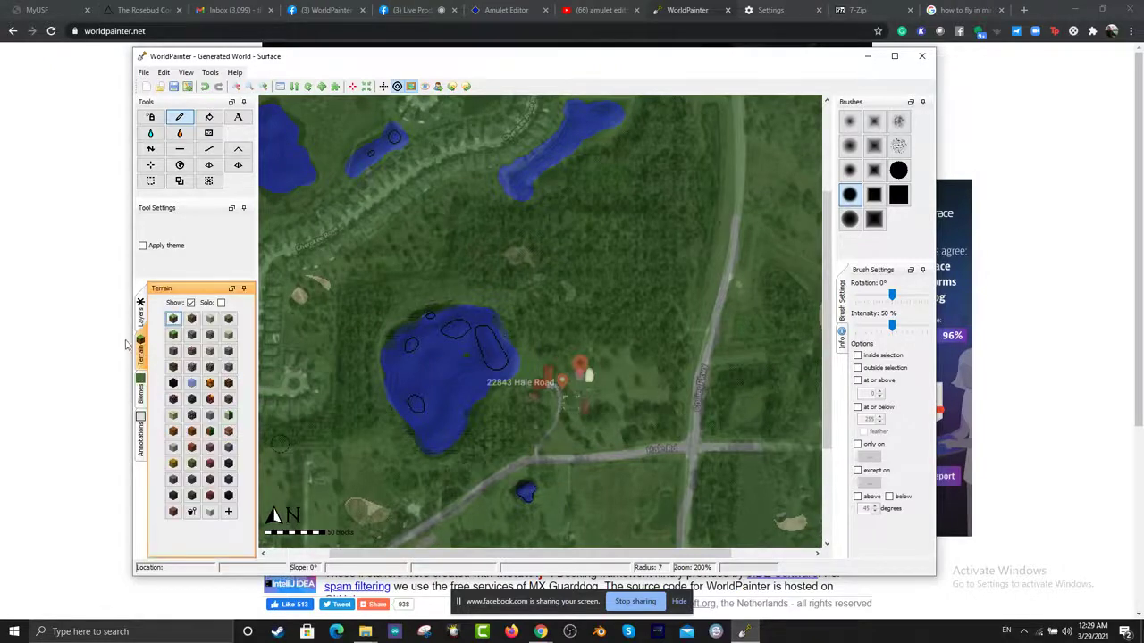
click(141, 316)
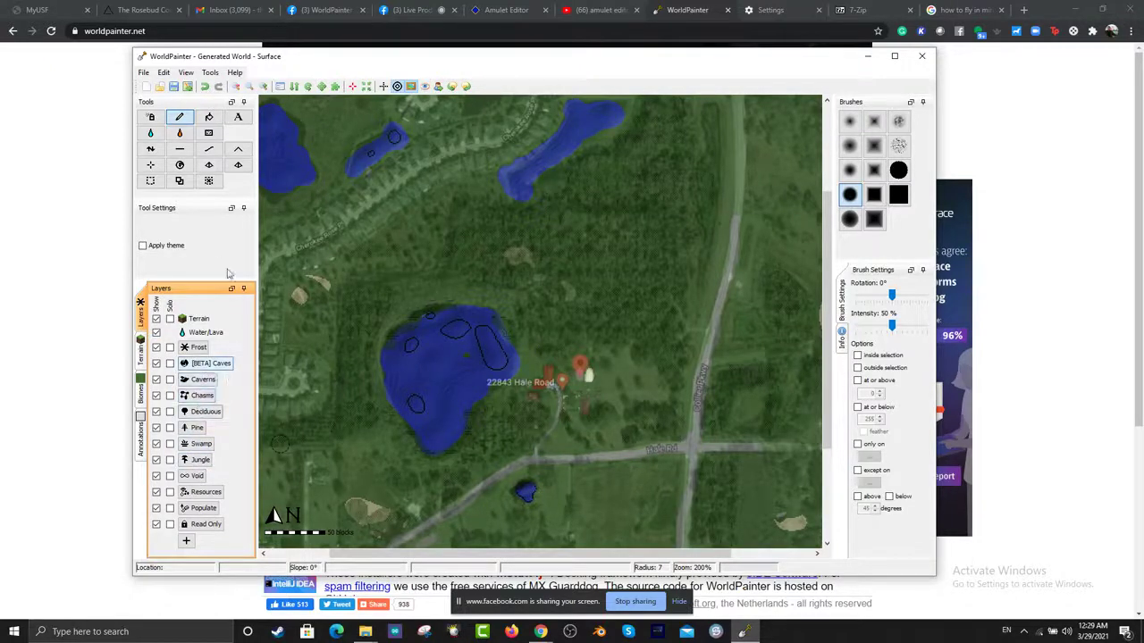
click(198, 412)
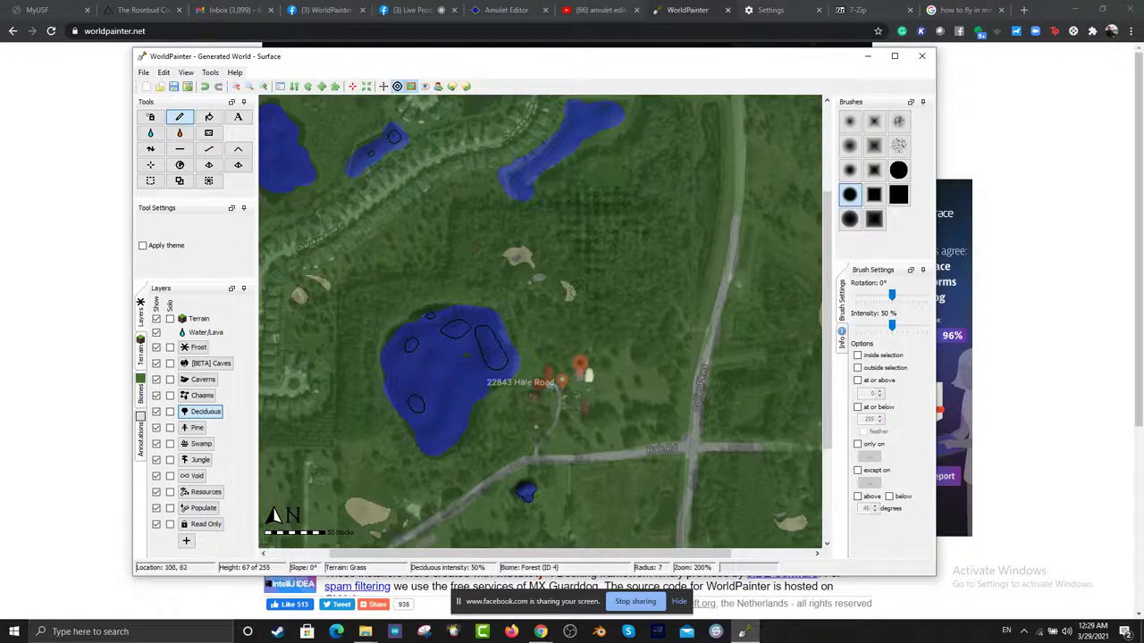
click(198, 396)
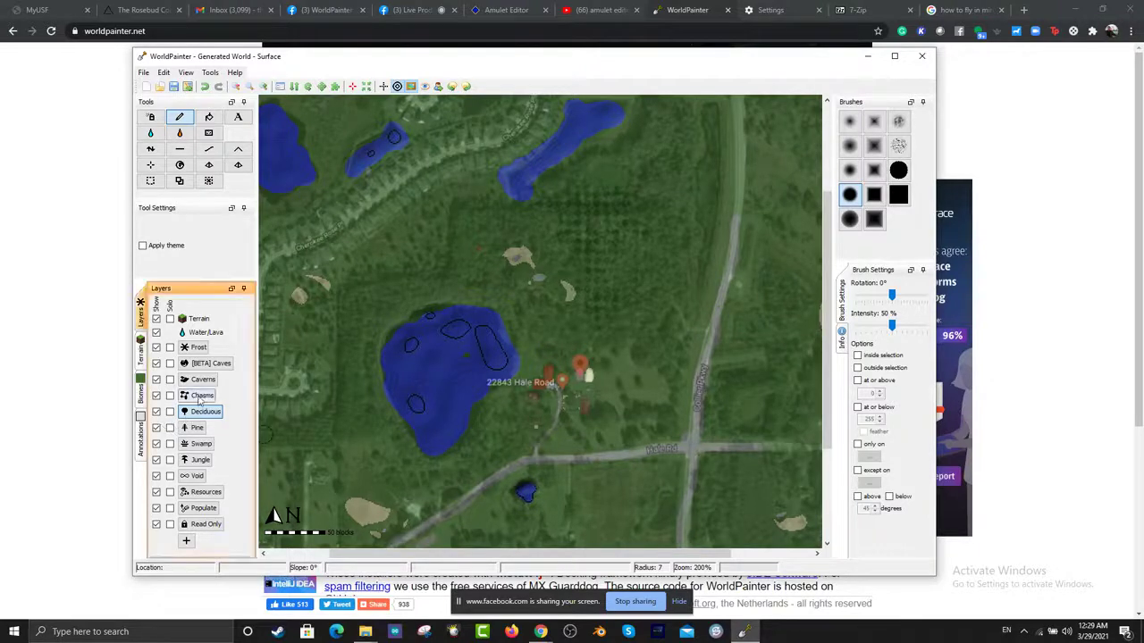
click(200, 381)
click(201, 349)
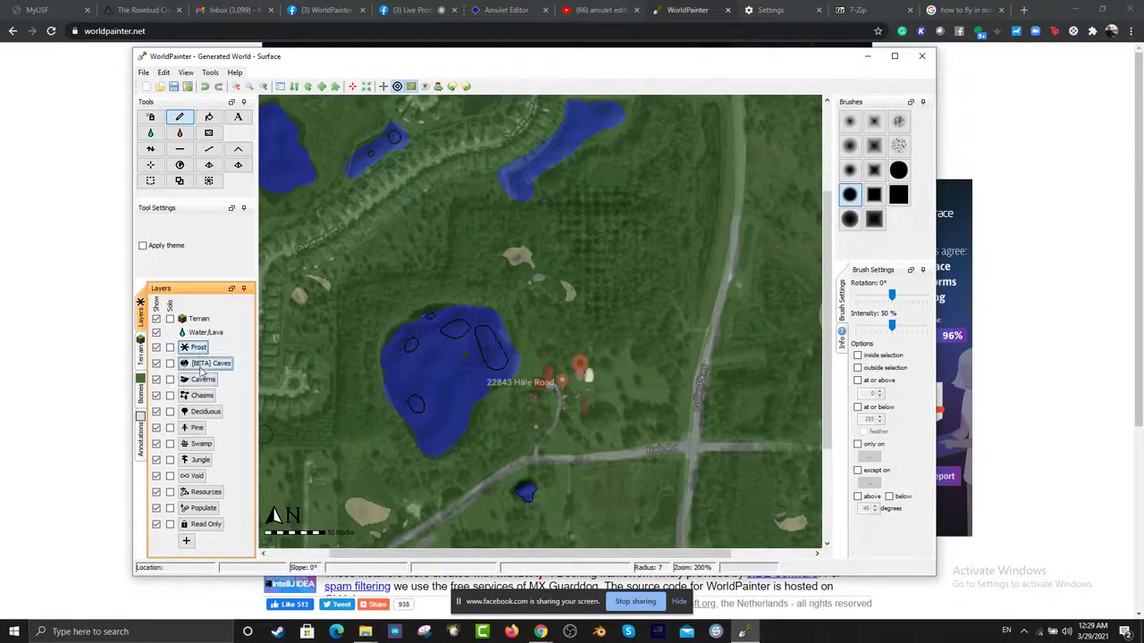
click(197, 427)
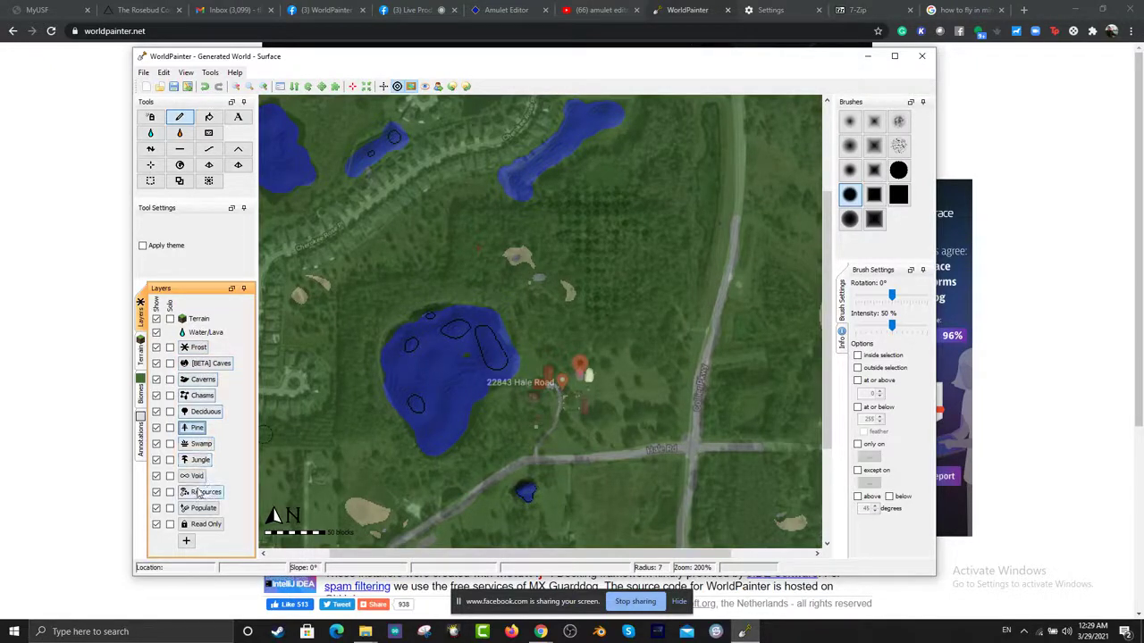
click(202, 493)
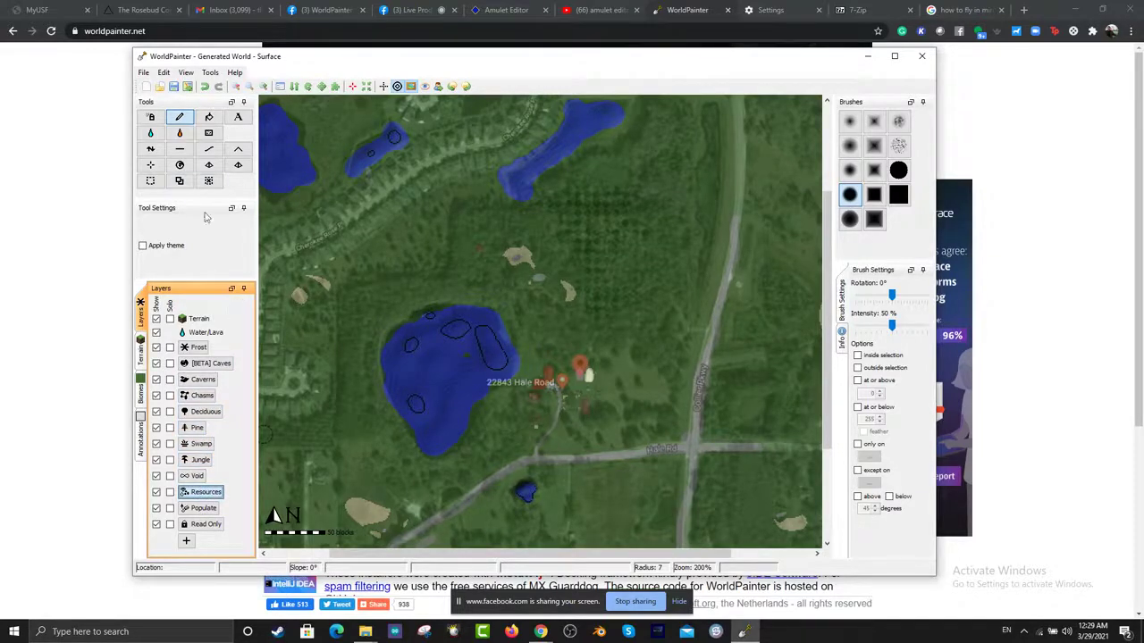
scroll(430, 226, down, 3)
Step: Extend the north-south road to the map's northern part with Rock terrain at a brush radius of 7
click(142, 355)
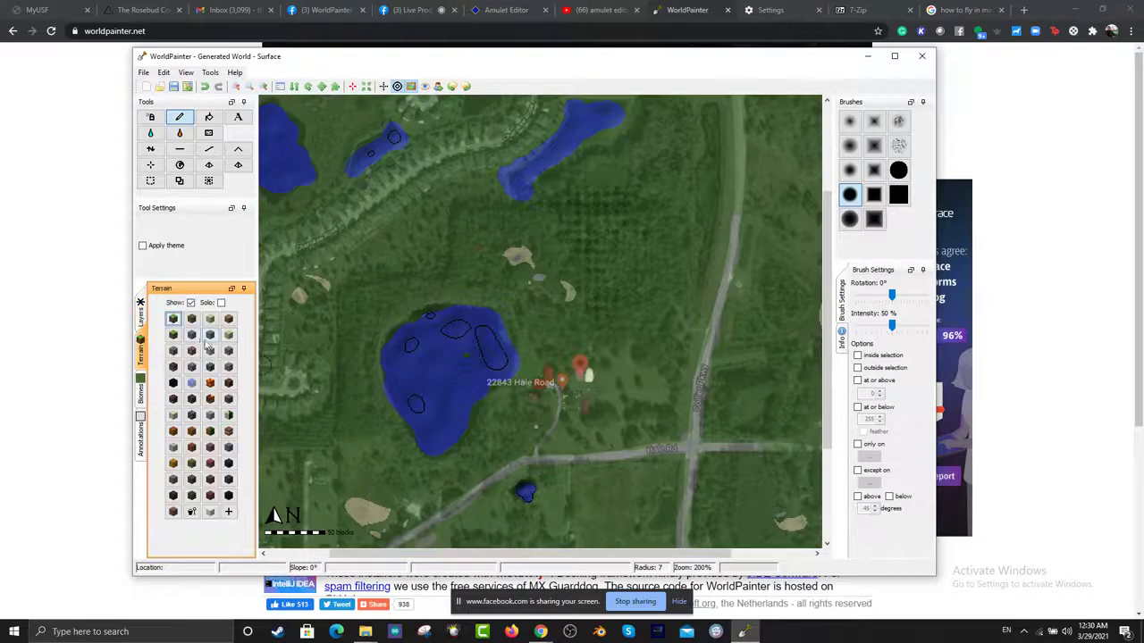
click(210, 336)
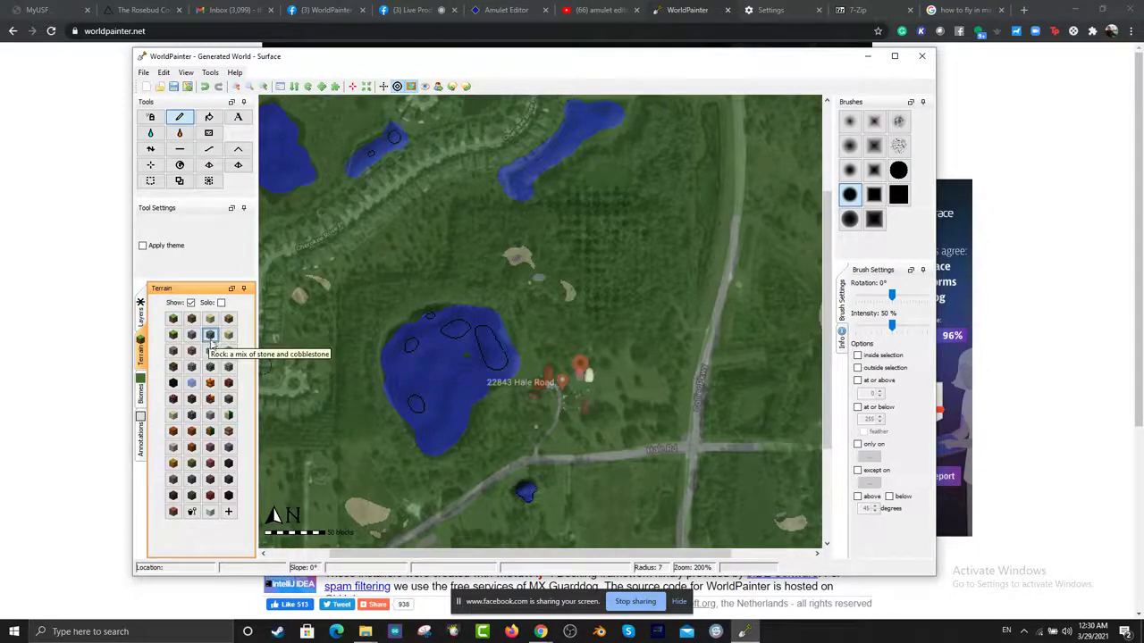
click(740, 198)
drag(740, 199, 737, 98)
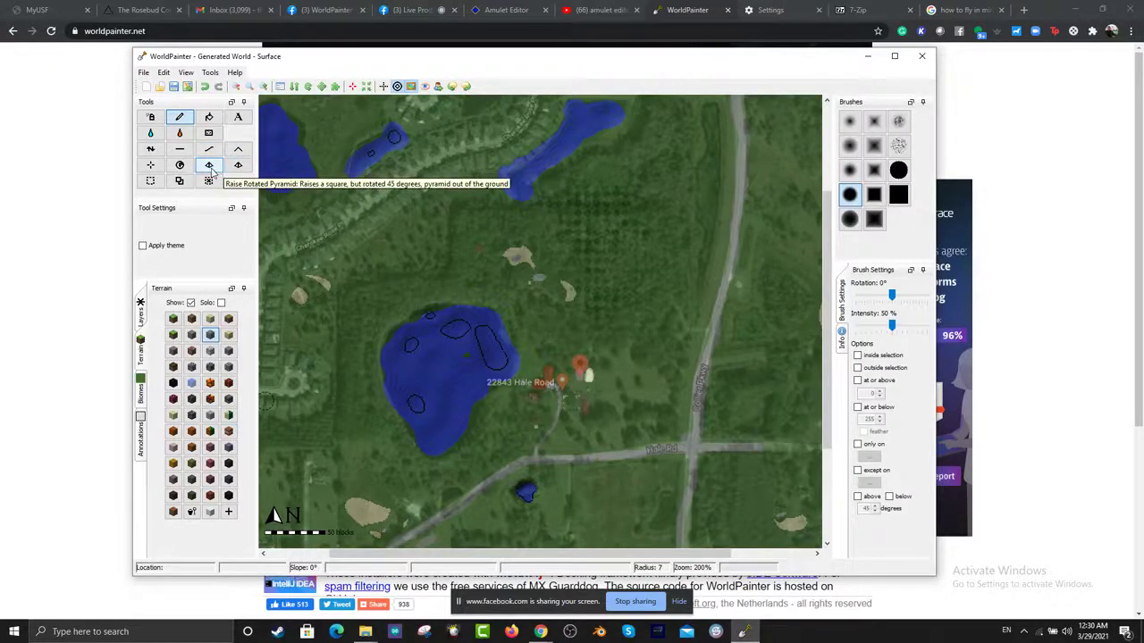
Step: Place the text "Rosebud Continuum Eco-Science Center" across the map just north of the large lake, in Lucida Sans size 18 at 0°
click(151, 166)
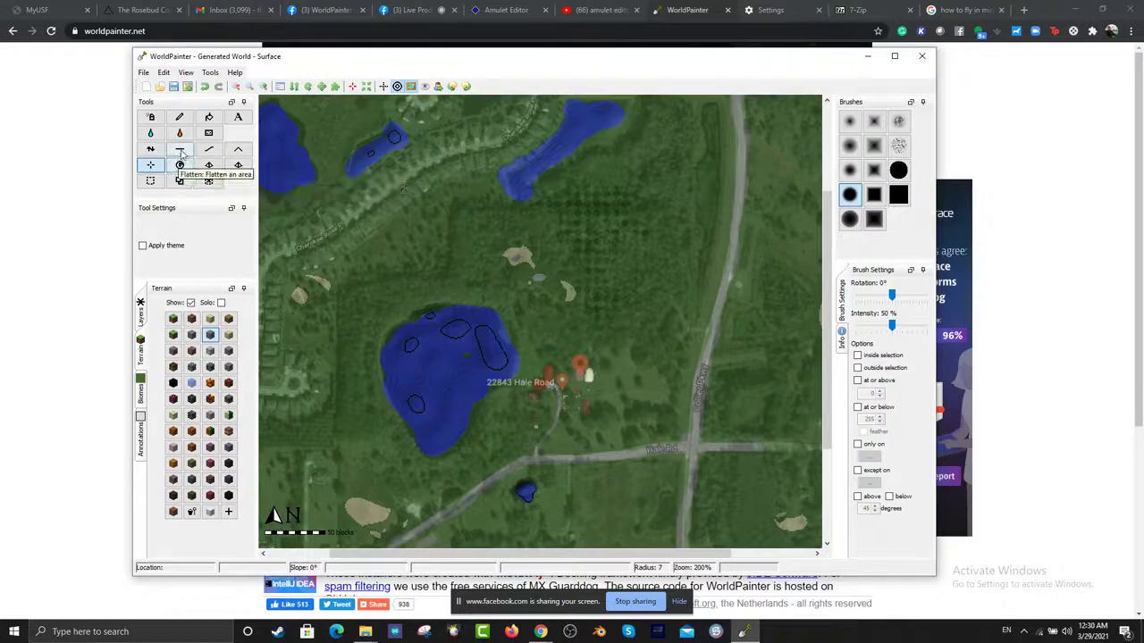
click(149, 151)
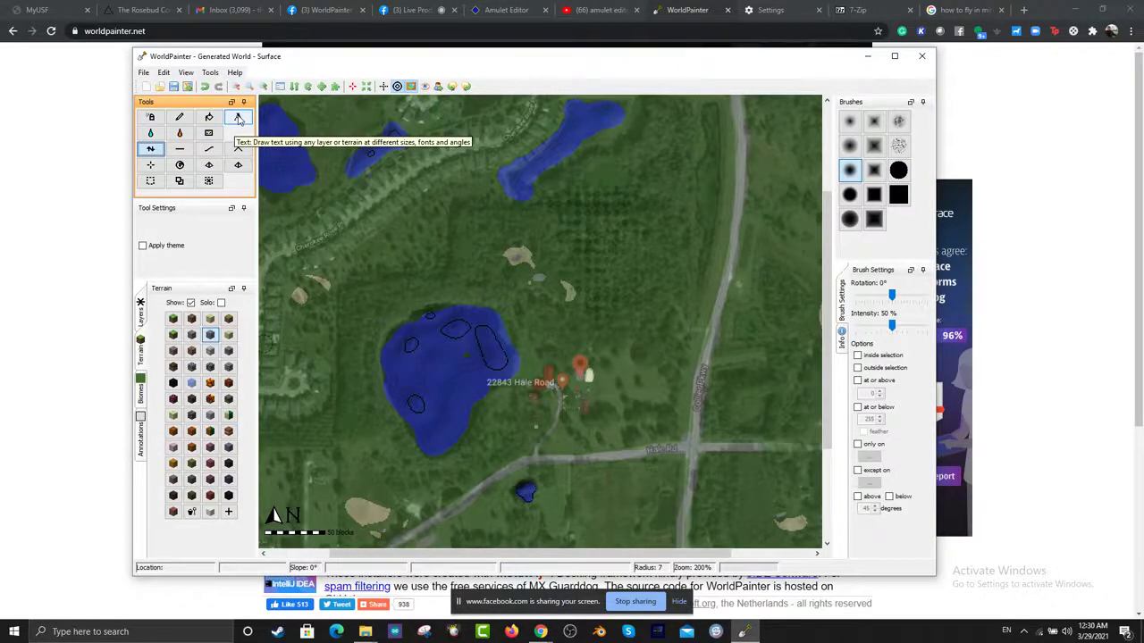
click(238, 117)
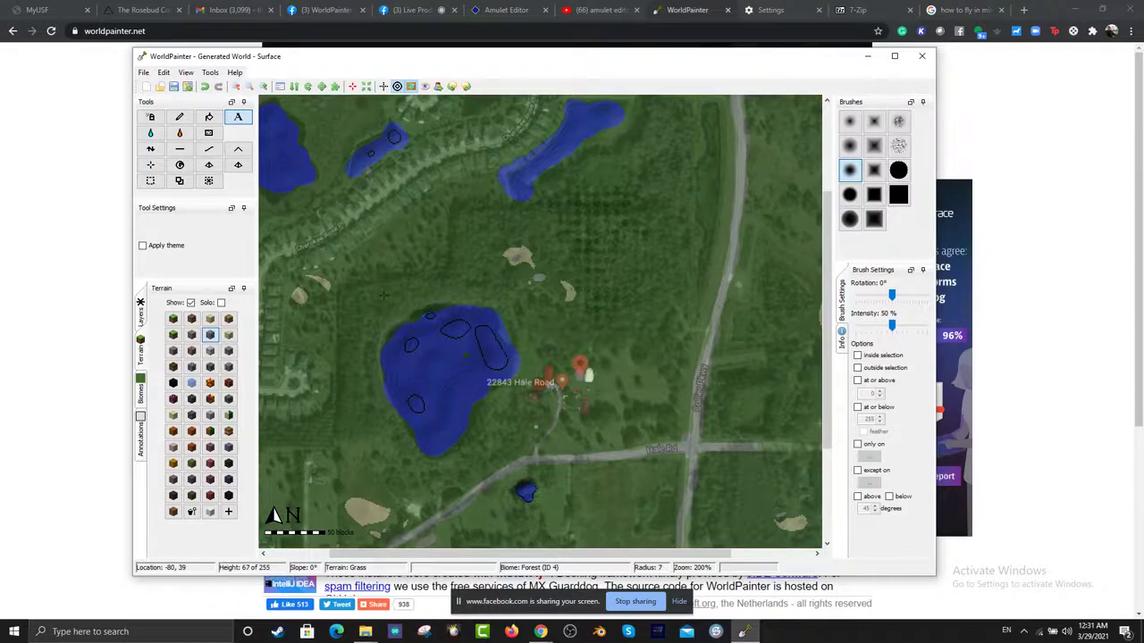
click(383, 295)
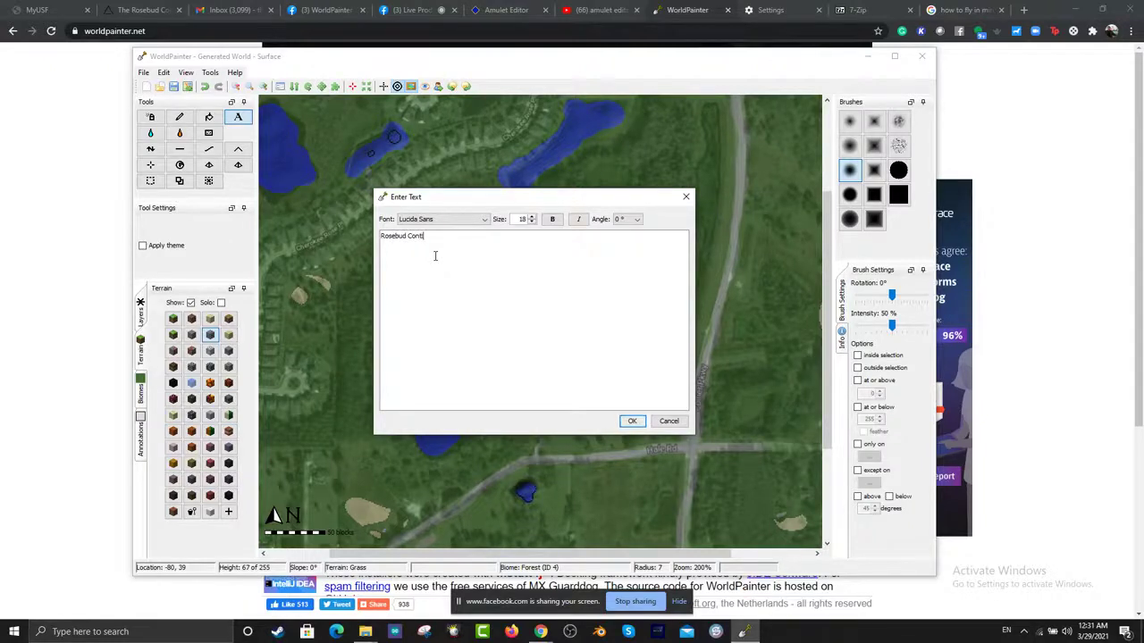
text(uum Eco-Science Center)
click(632, 421)
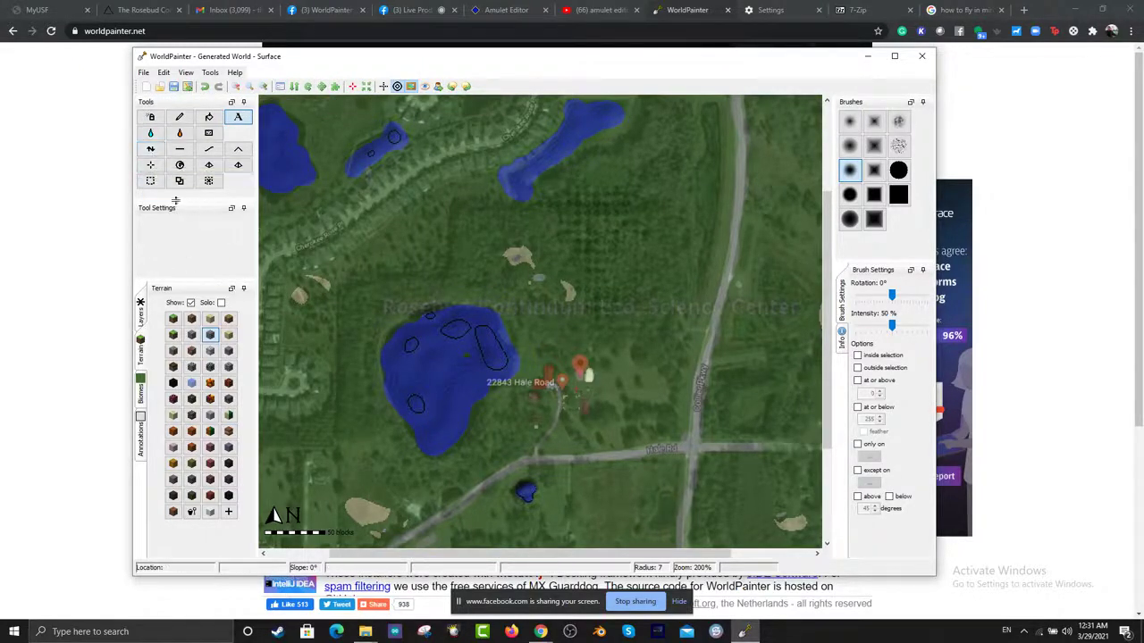
Step: Raise low mounds along the north and west shores of the large lake with the Height tool at brush radius 12
click(151, 149)
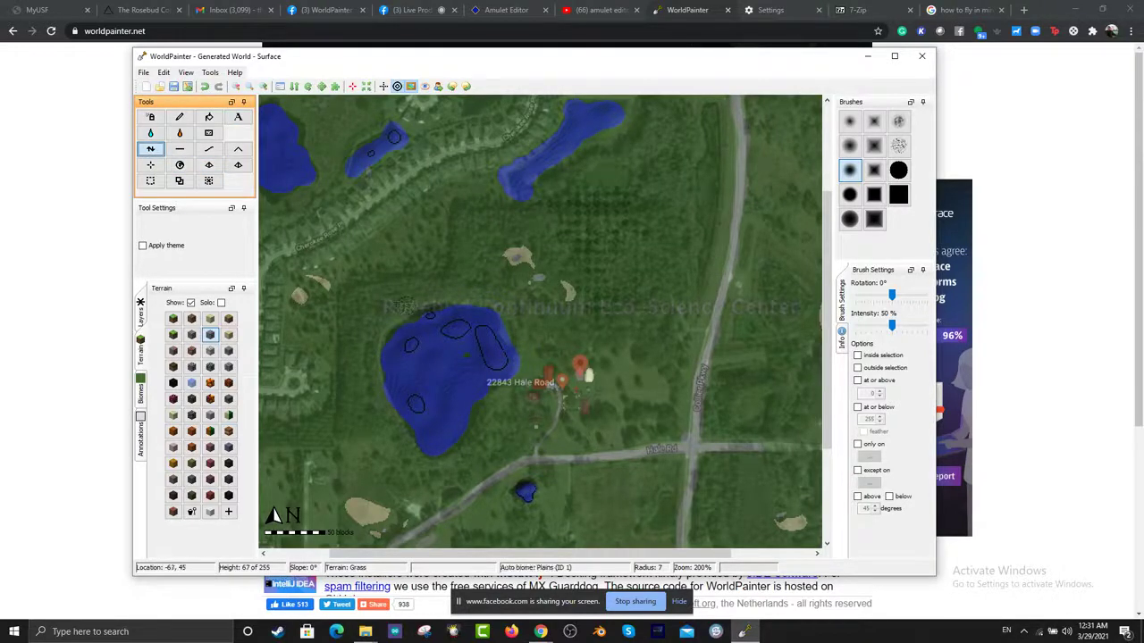
scroll(399, 303, down, 1)
scroll(406, 295, down, 4)
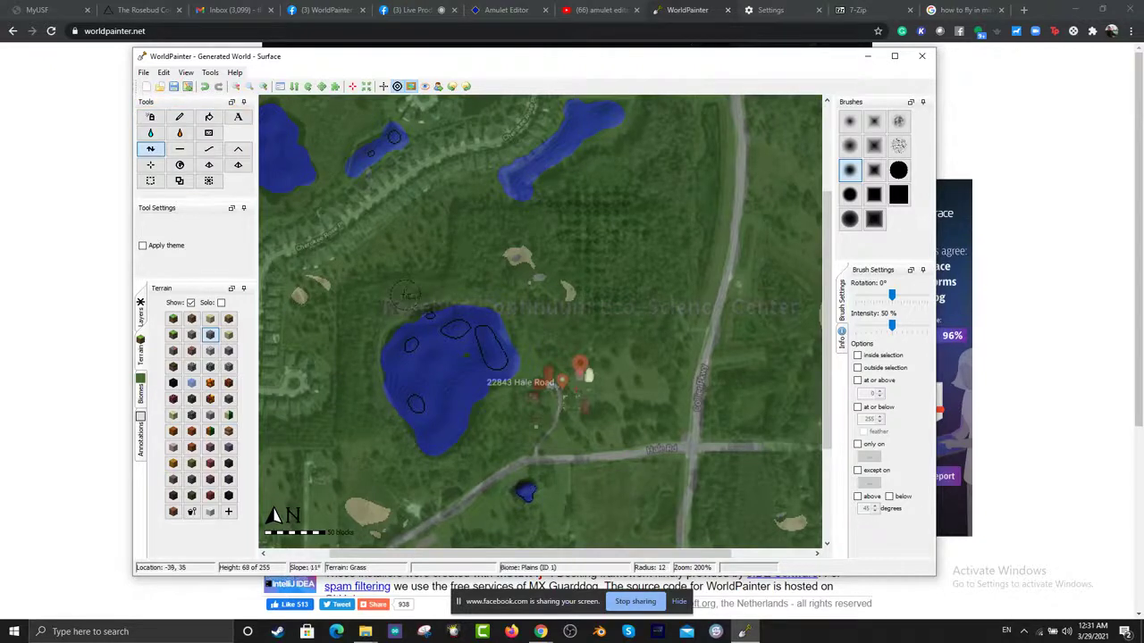
drag(454, 289, 384, 297)
click(362, 403)
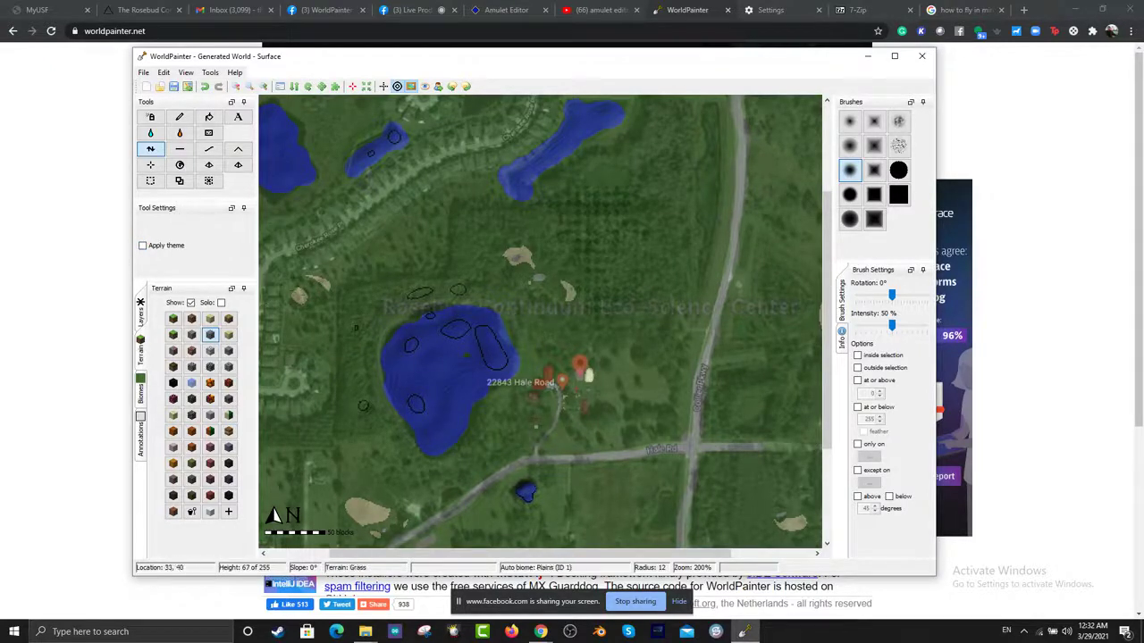
Step: Paint a short horizontal strip of water terrain between the large lake and the driveway, southwest of the buildings
scroll(826, 315, down, 3)
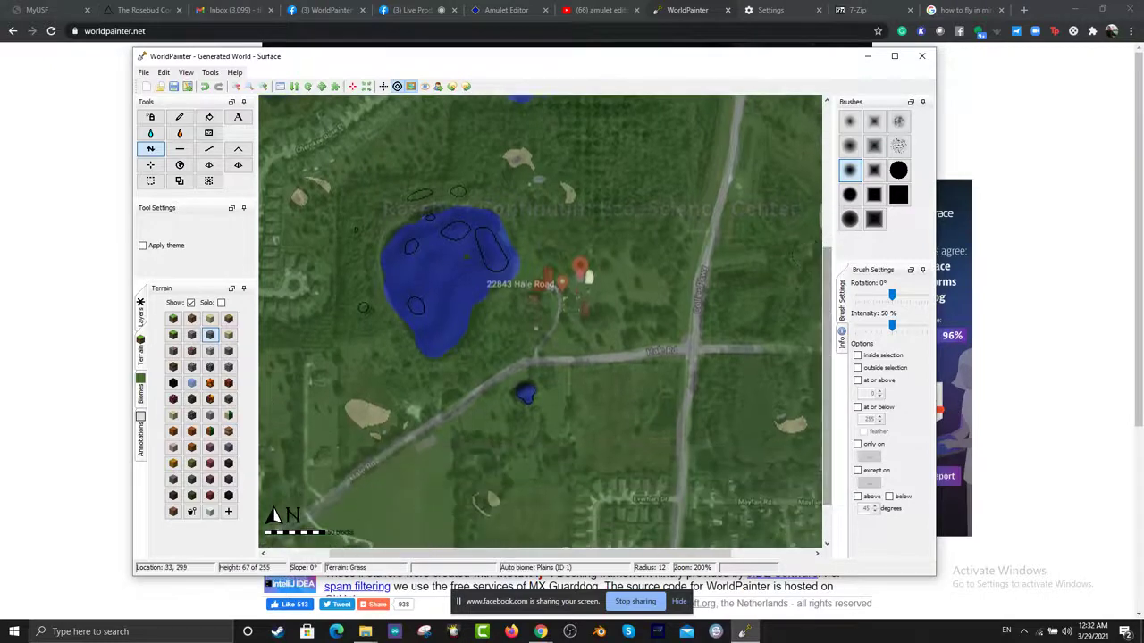
drag(413, 560, 464, 559)
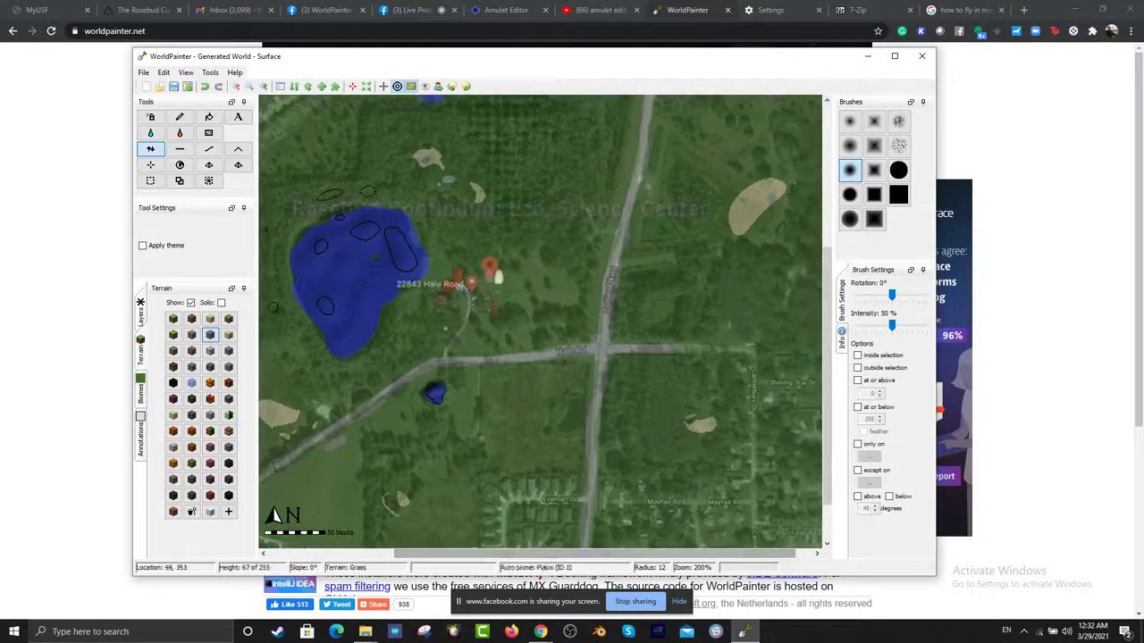
click(180, 117)
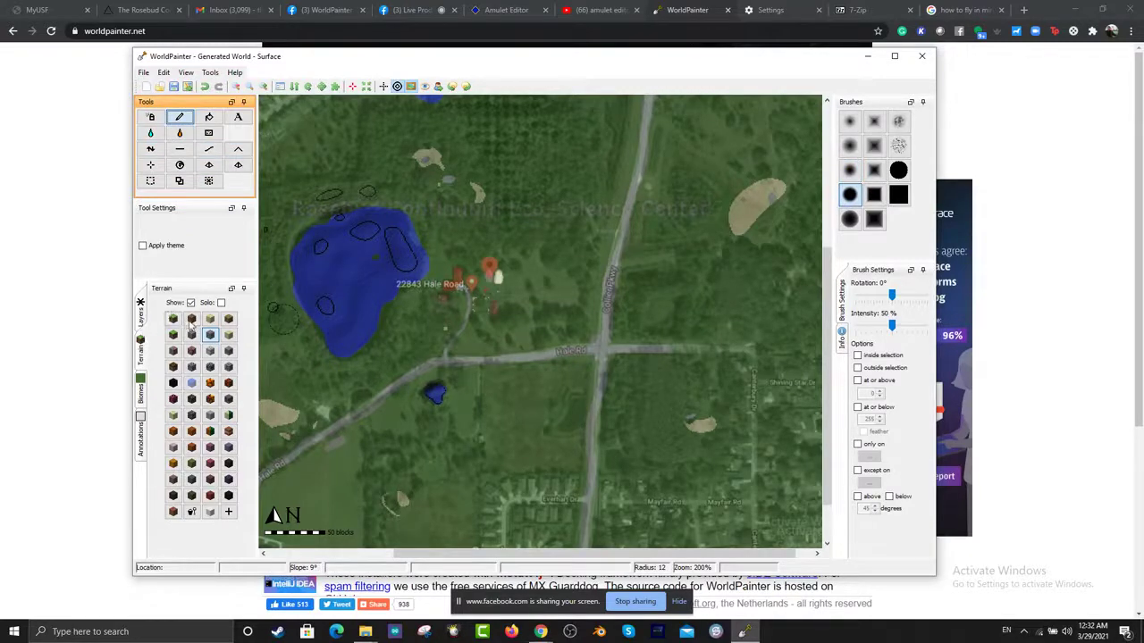
click(193, 385)
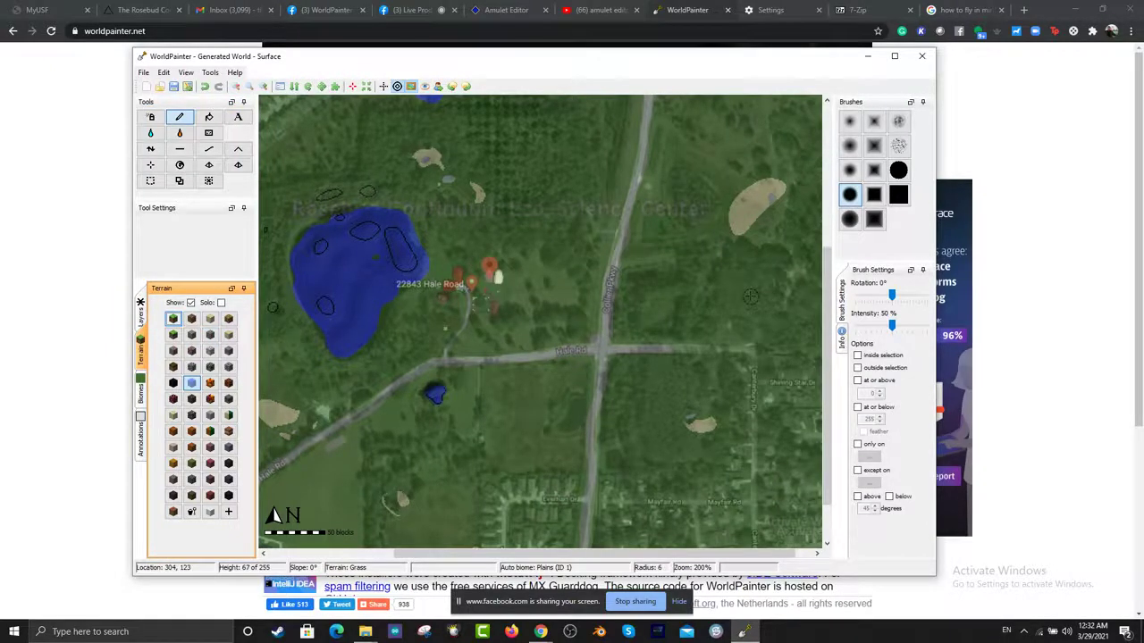
scroll(749, 296, up, 2)
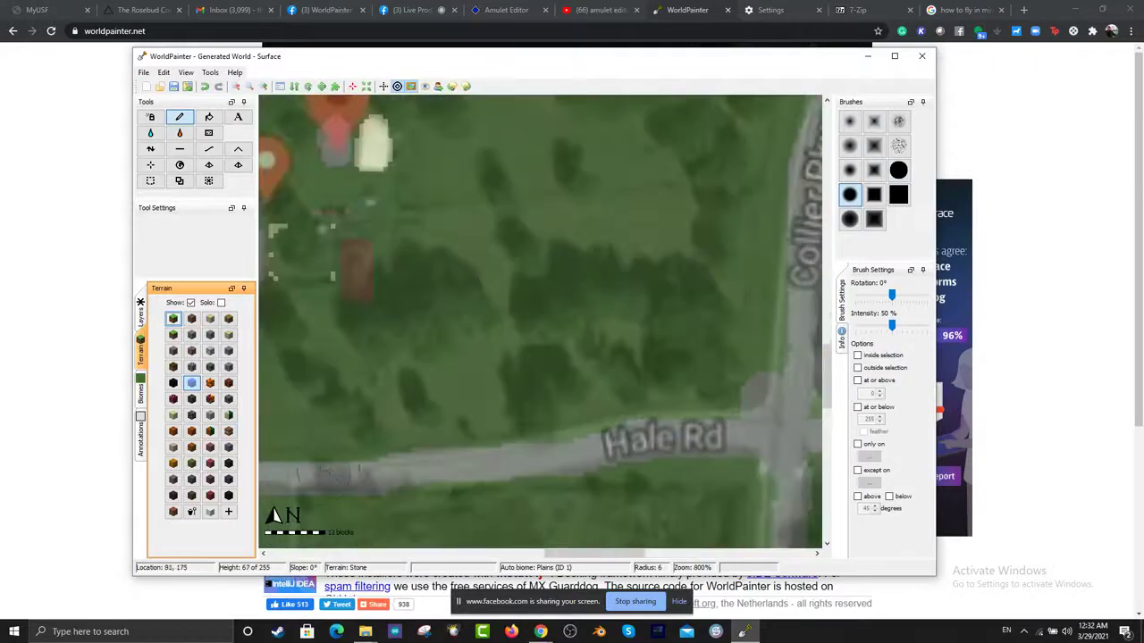
drag(547, 559, 488, 558)
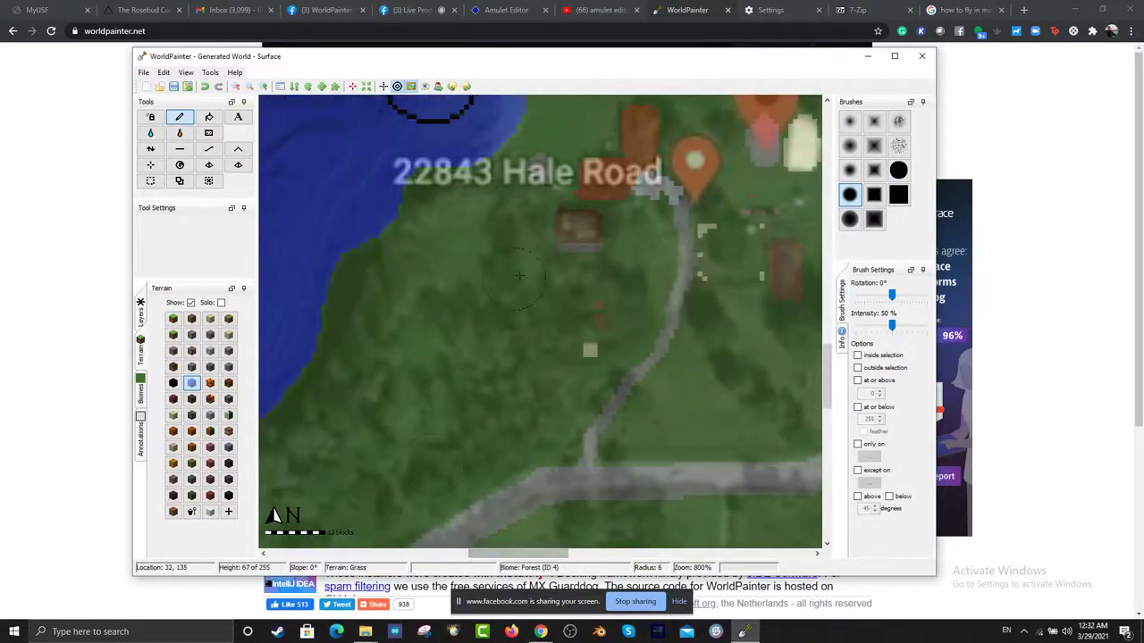
scroll(504, 294, down, 3)
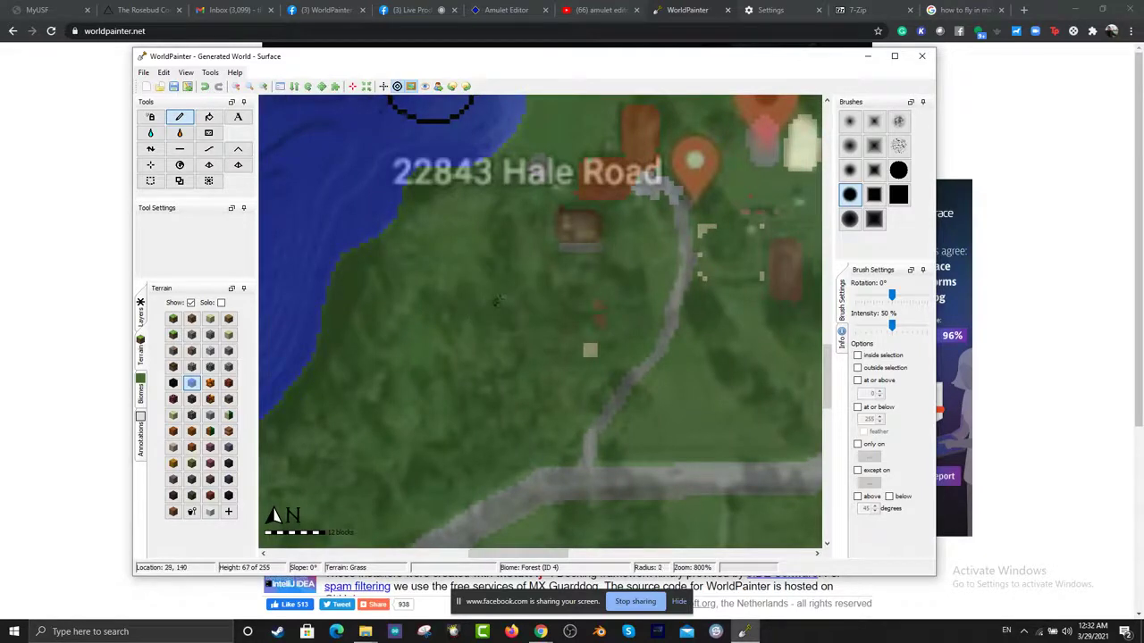
scroll(501, 305, up, 1)
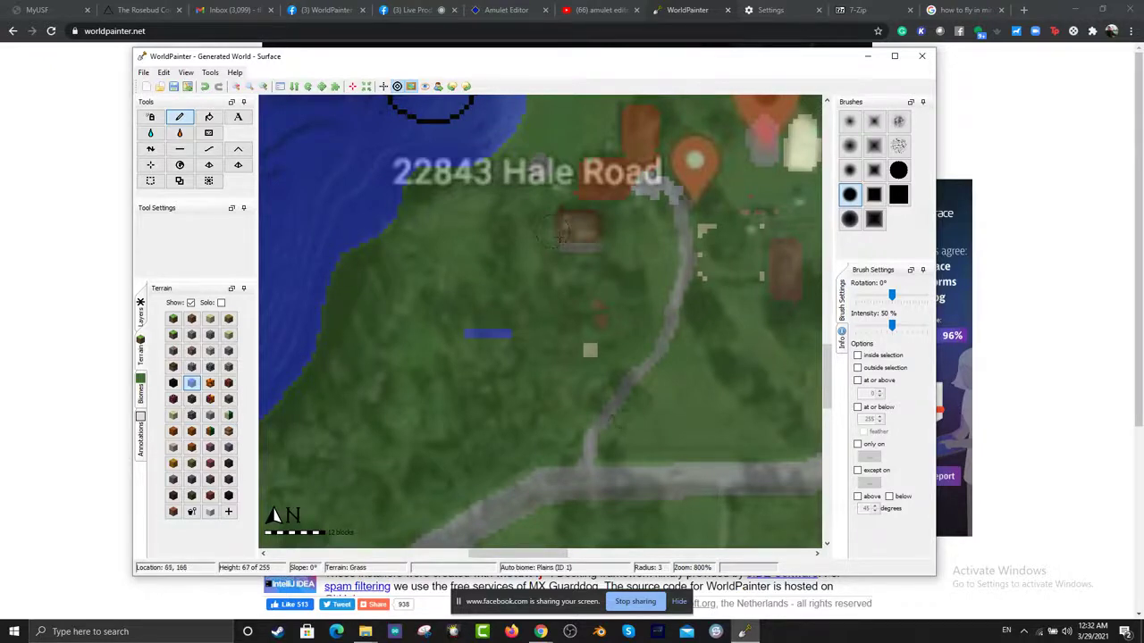
Step: Save the world as RosebudTrial3 in the "KMZ Files for World Painter and Google Earth" folder
scroll(560, 237, down, 2)
ctrl+scroll(594, 402, down, 2)
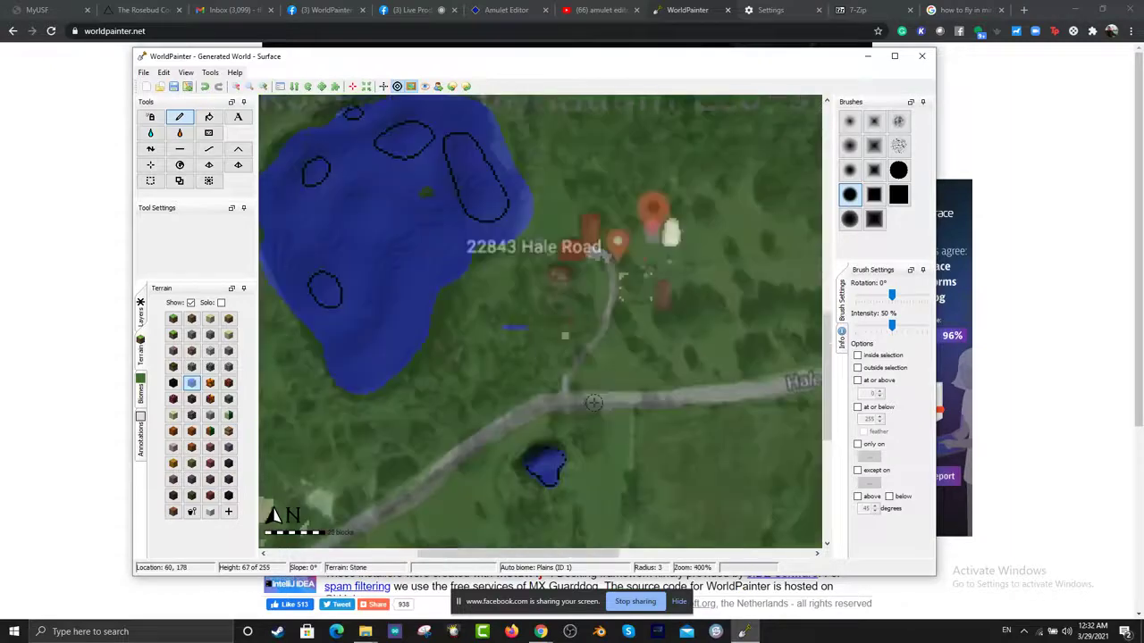
ctrl+scroll(595, 402, down, 1)
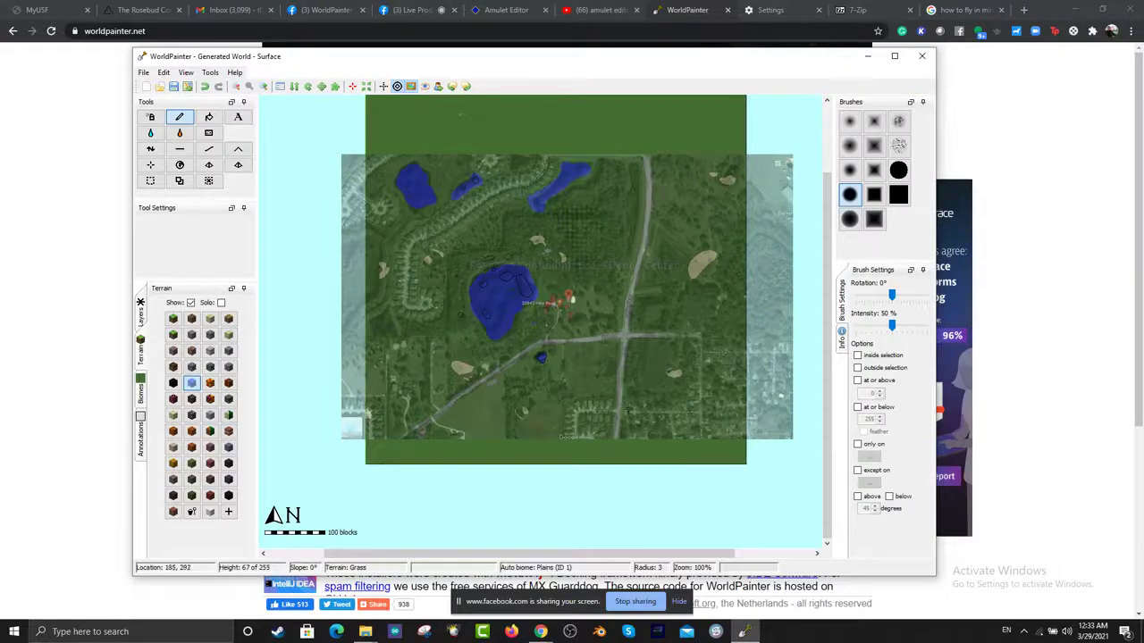
click(143, 72)
click(178, 152)
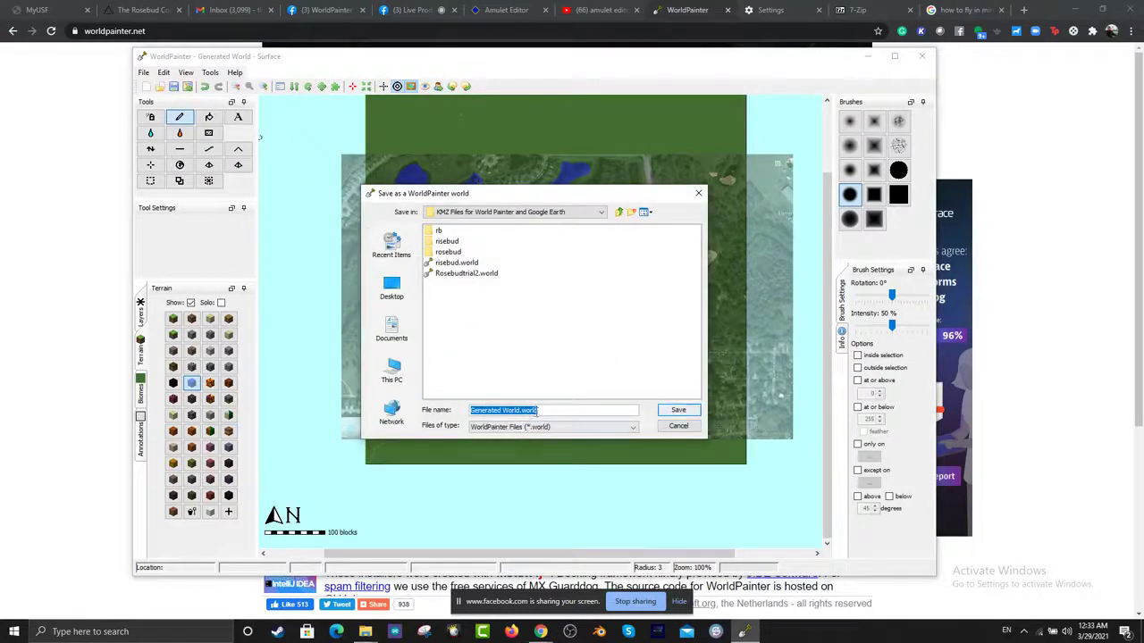
text(RosebudTrial3)
click(681, 410)
click(534, 333)
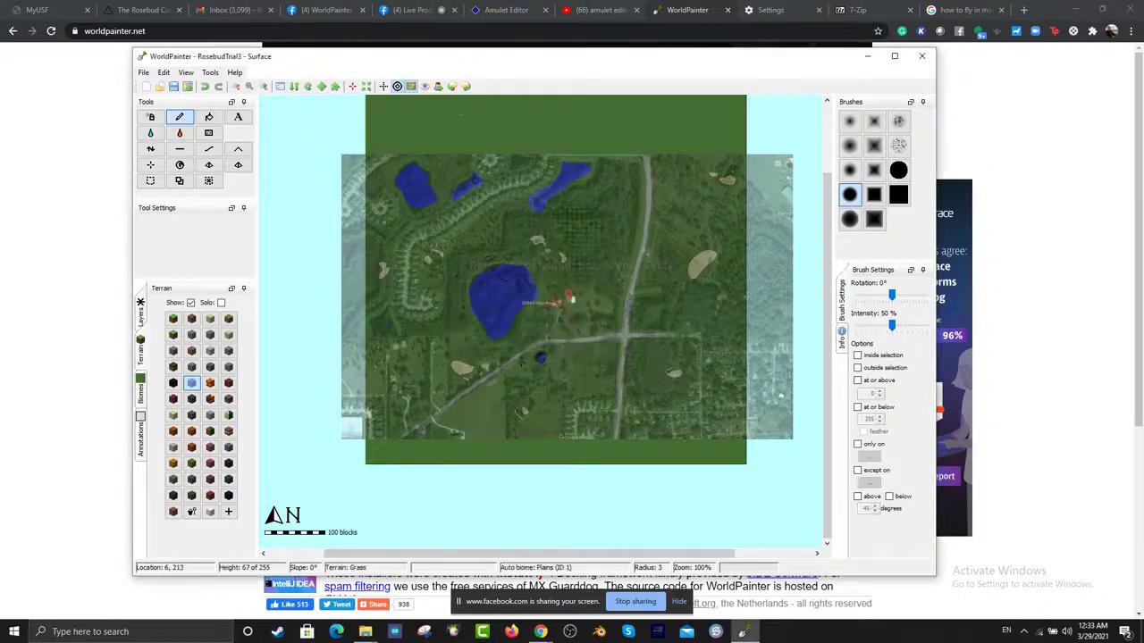
Step: Start exporting RosebudTrial3 as a Minecraft map and browse up to the Desktop level for the export directory
click(188, 87)
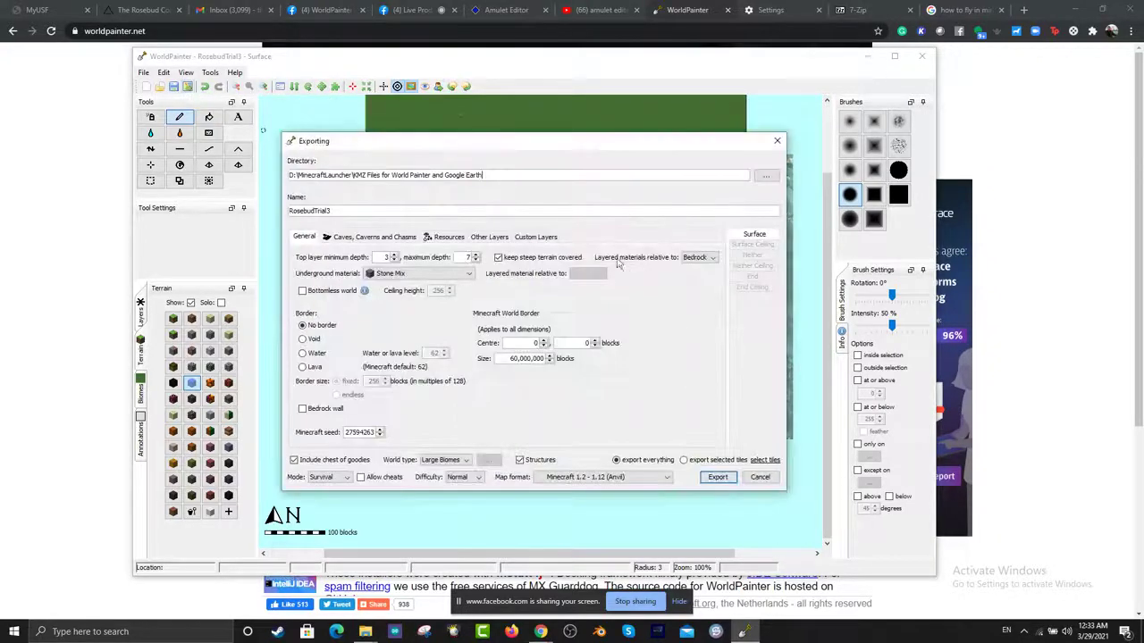
click(766, 176)
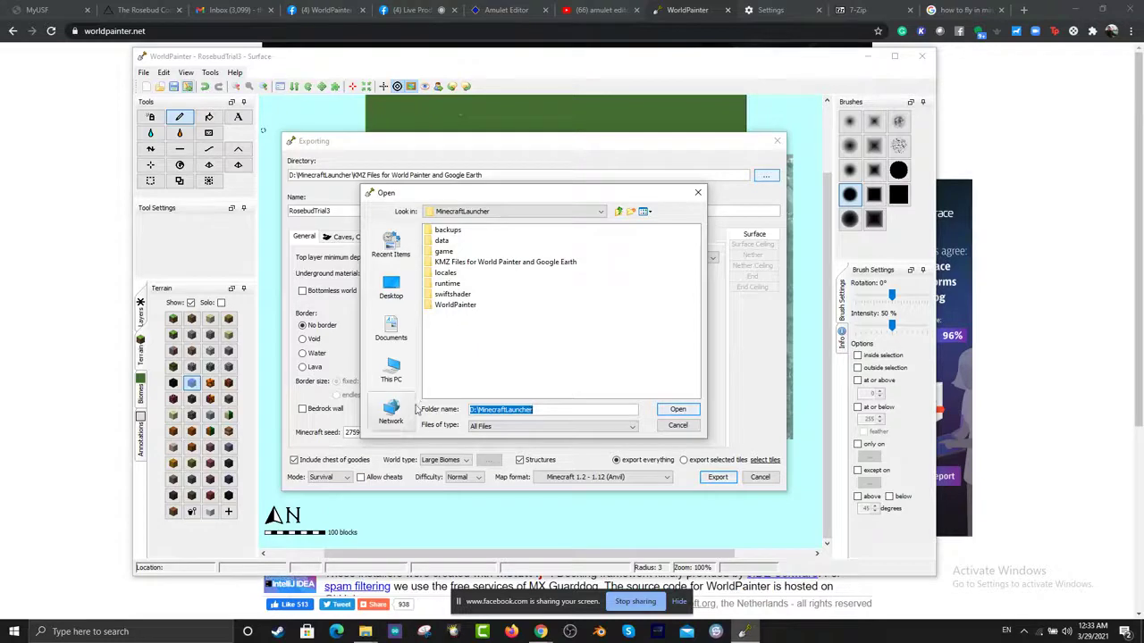
click(618, 212)
click(619, 212)
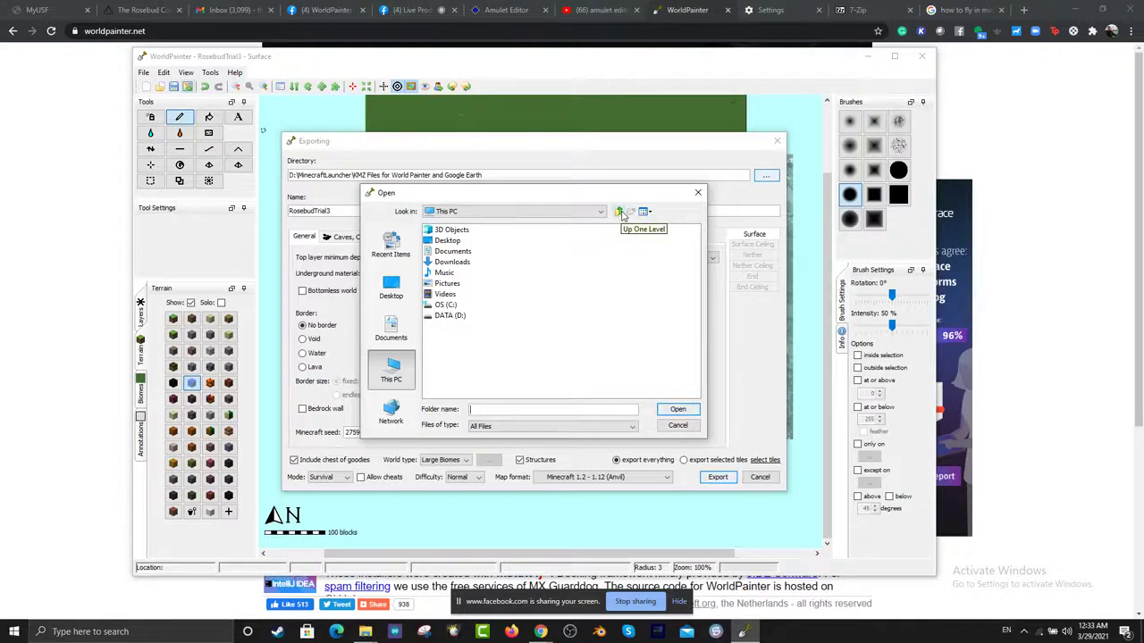
click(619, 212)
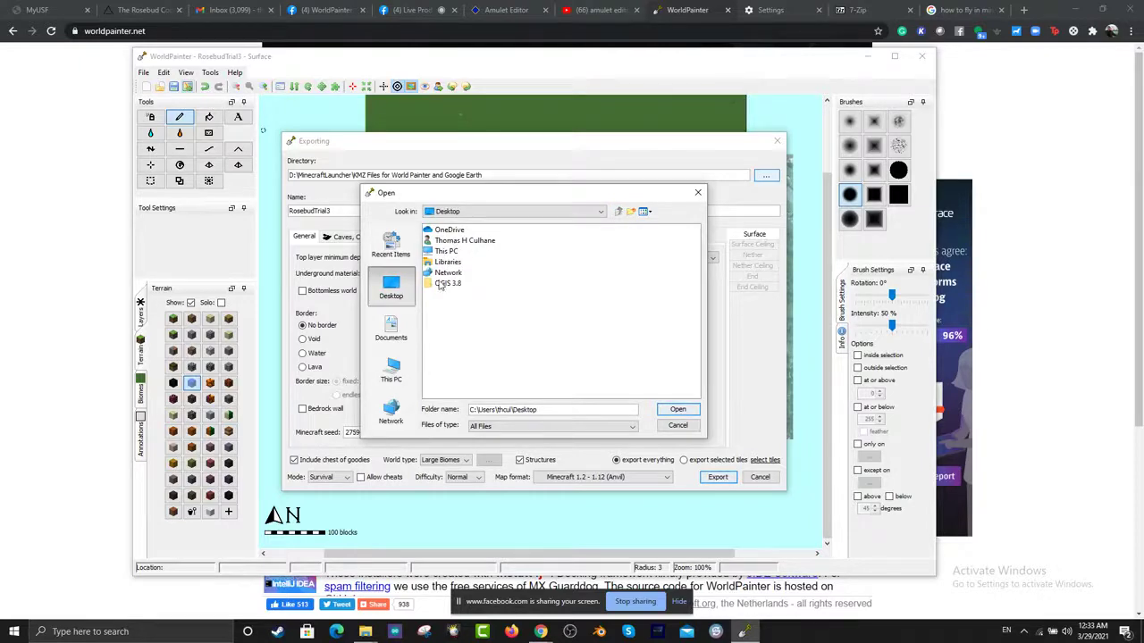
Step: Search Windows for %appdata% and bring its Roaming folder to the front in File Explorer
click(129, 630)
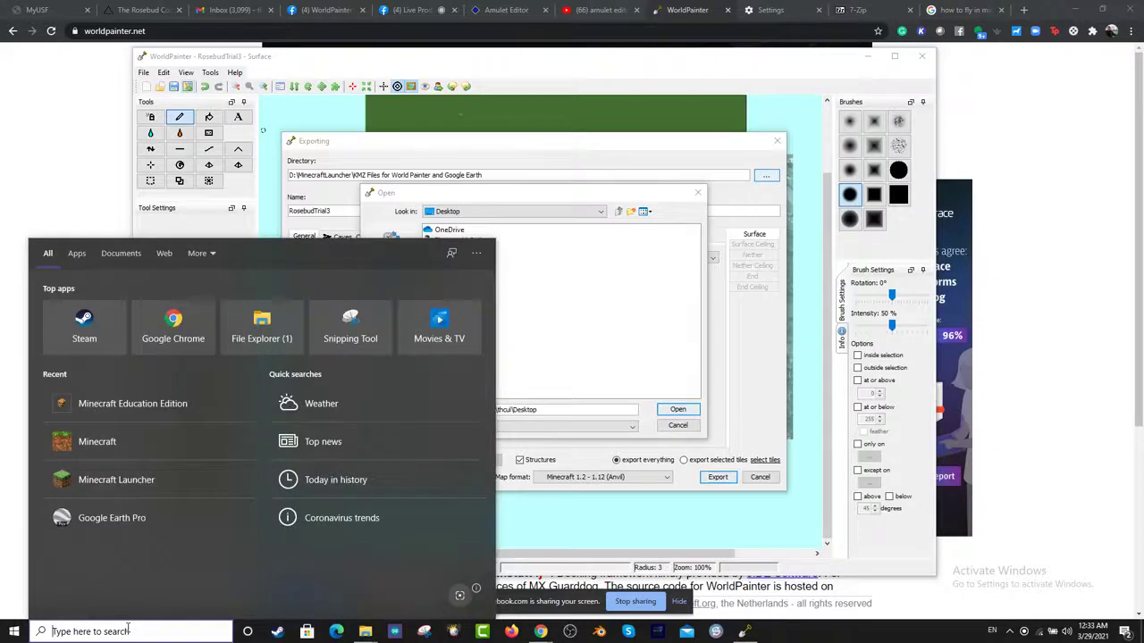
text(%appdata%)
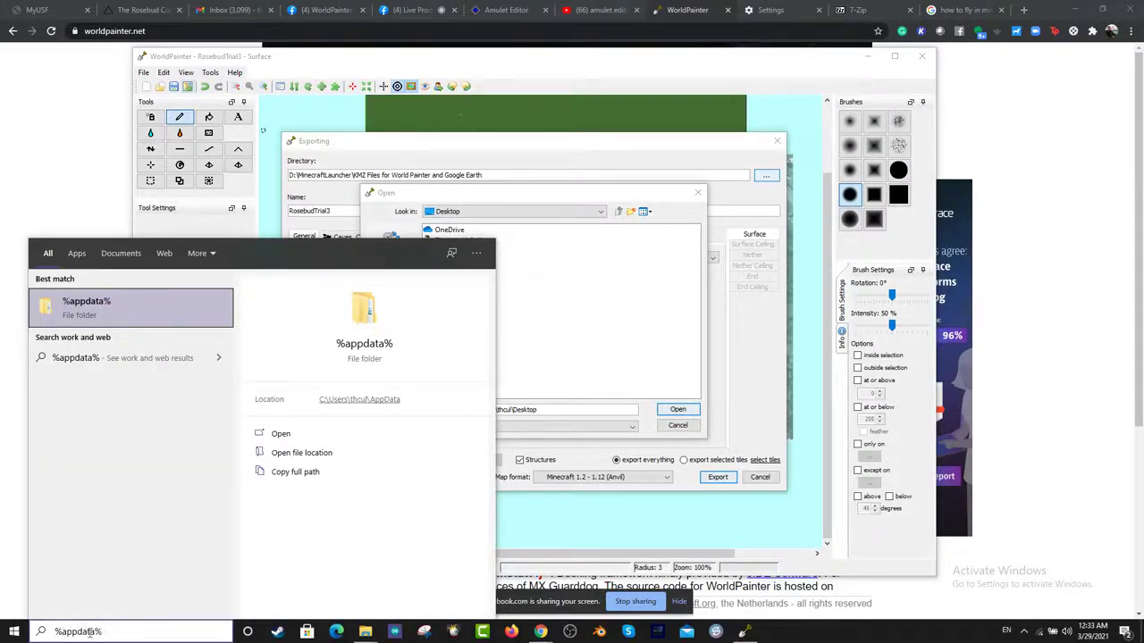
click(93, 315)
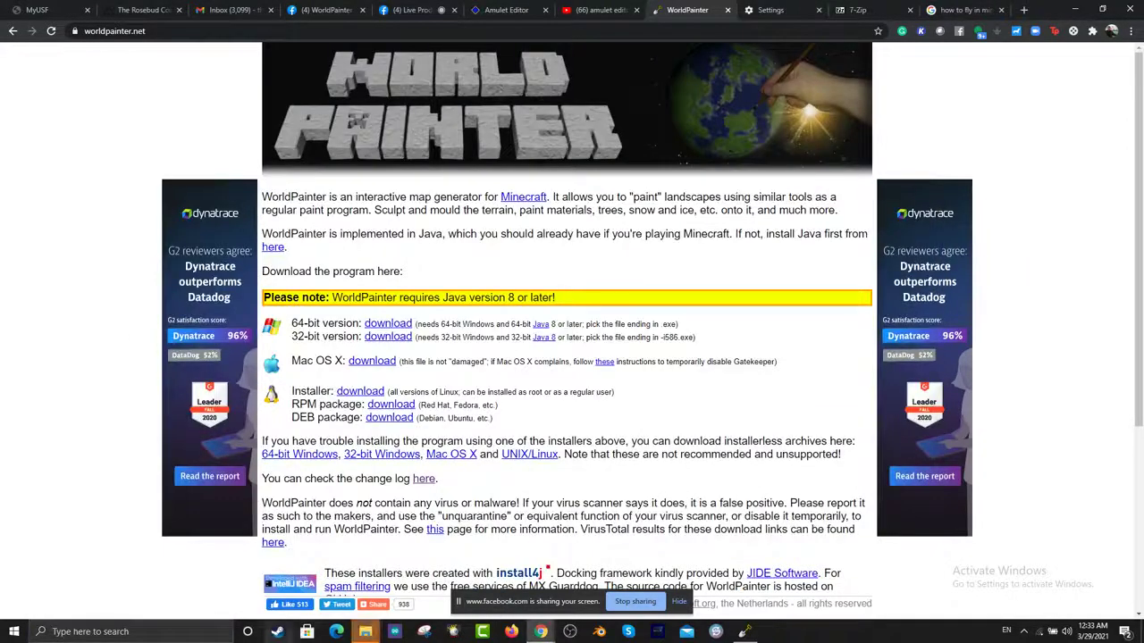
click(366, 632)
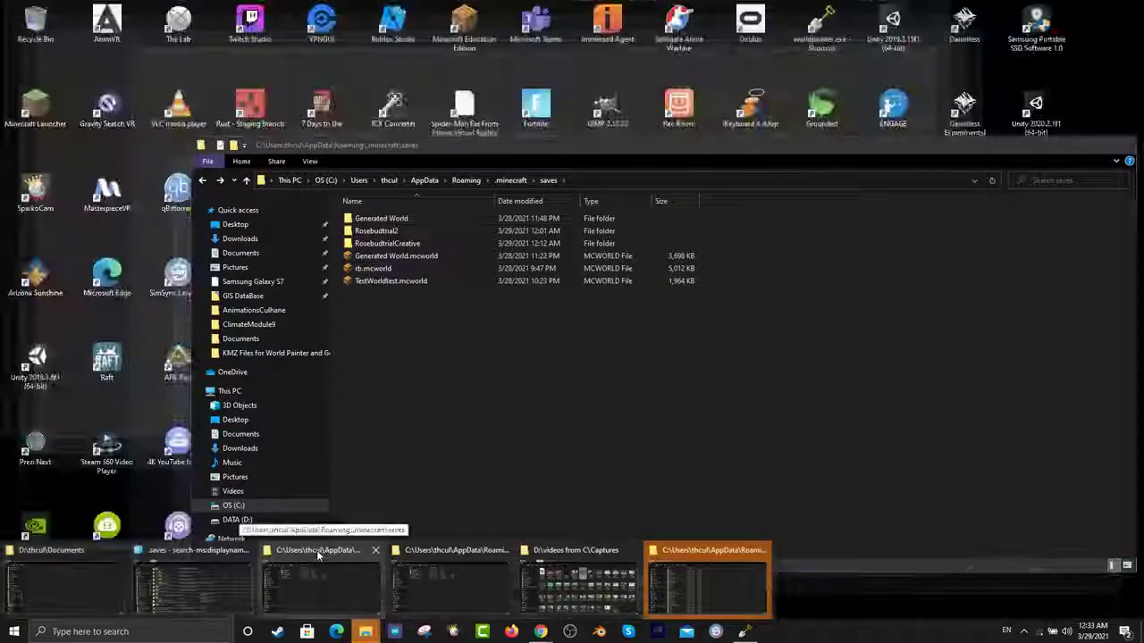
click(706, 581)
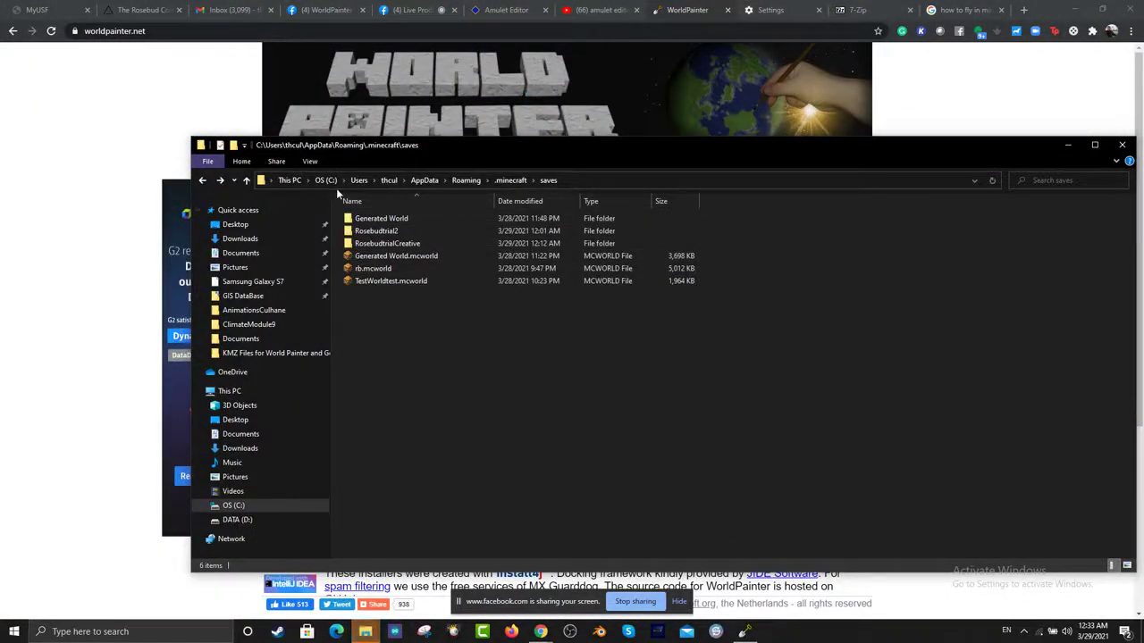
click(366, 631)
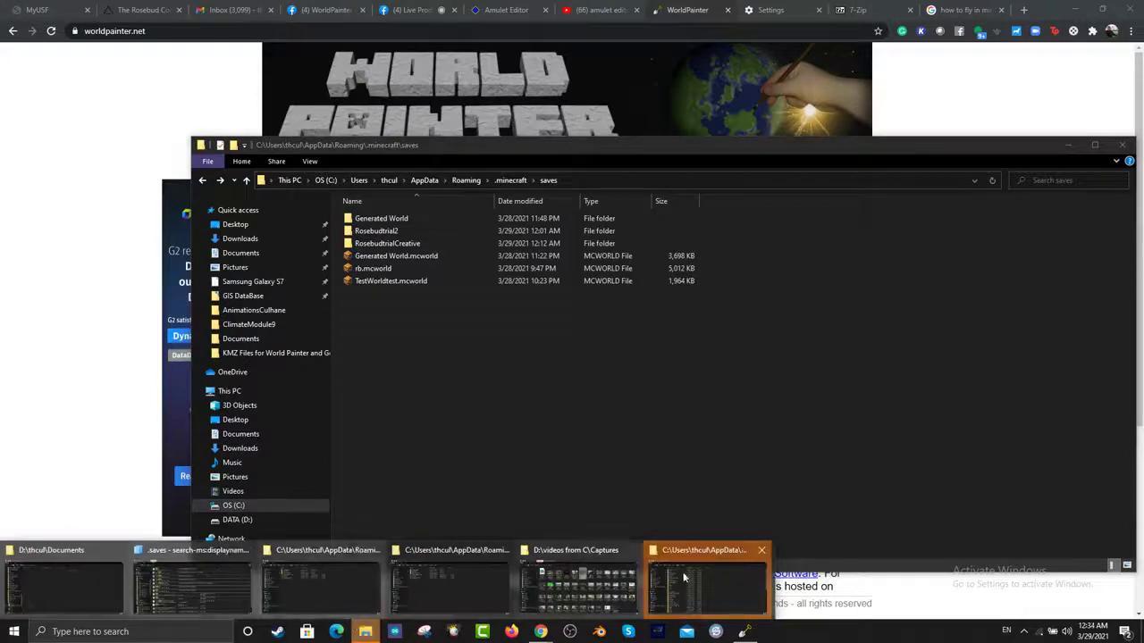
click(322, 581)
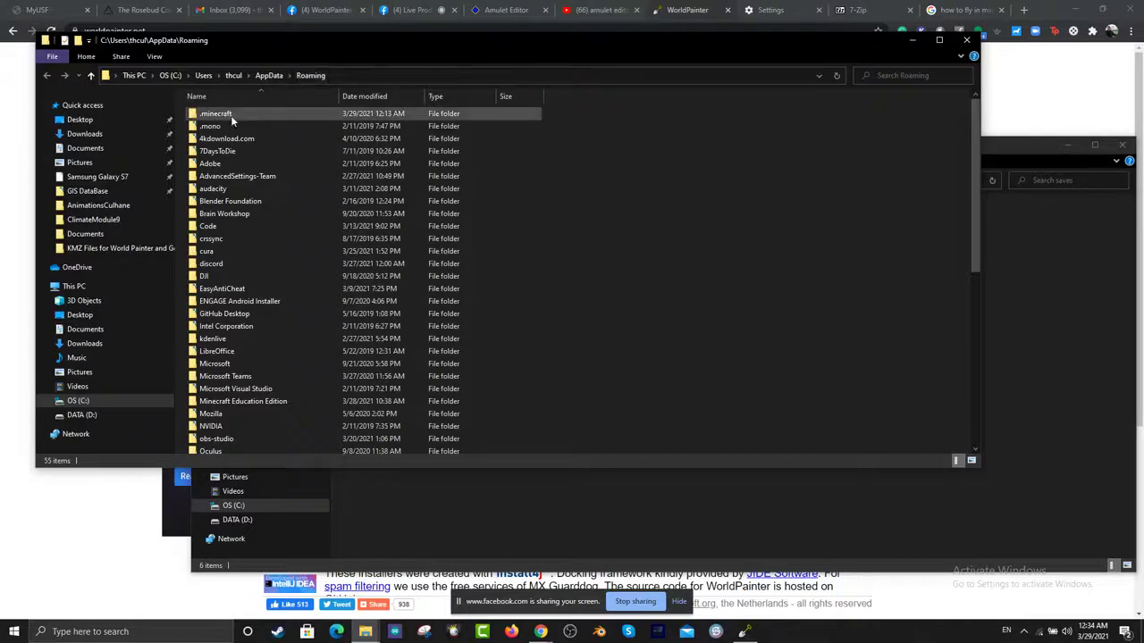
click(90, 632)
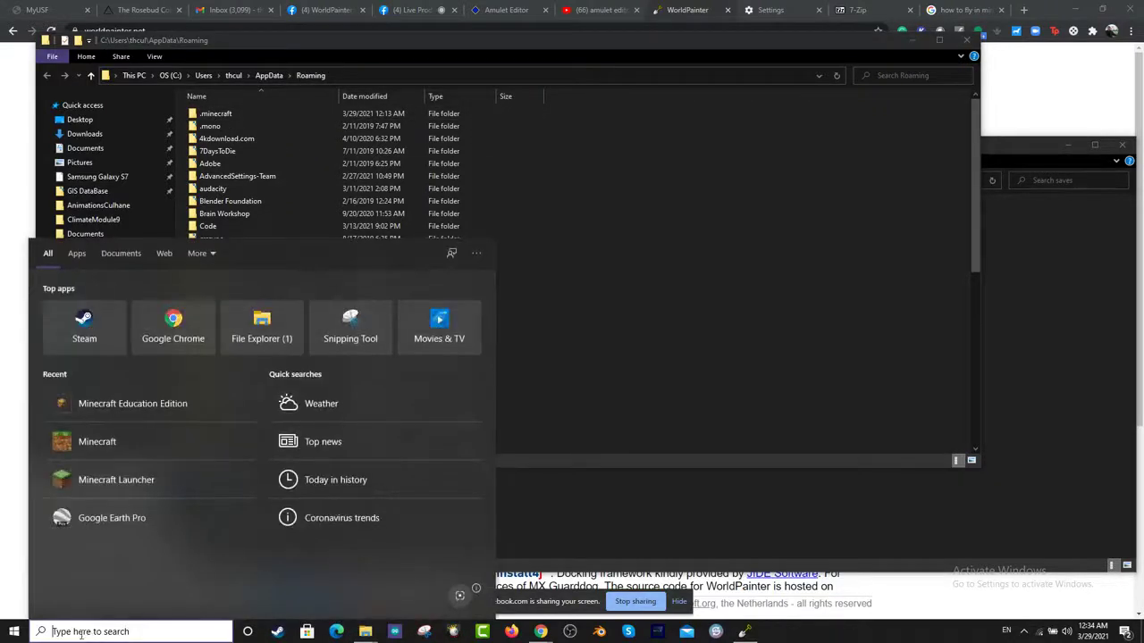
text(%appdata%)
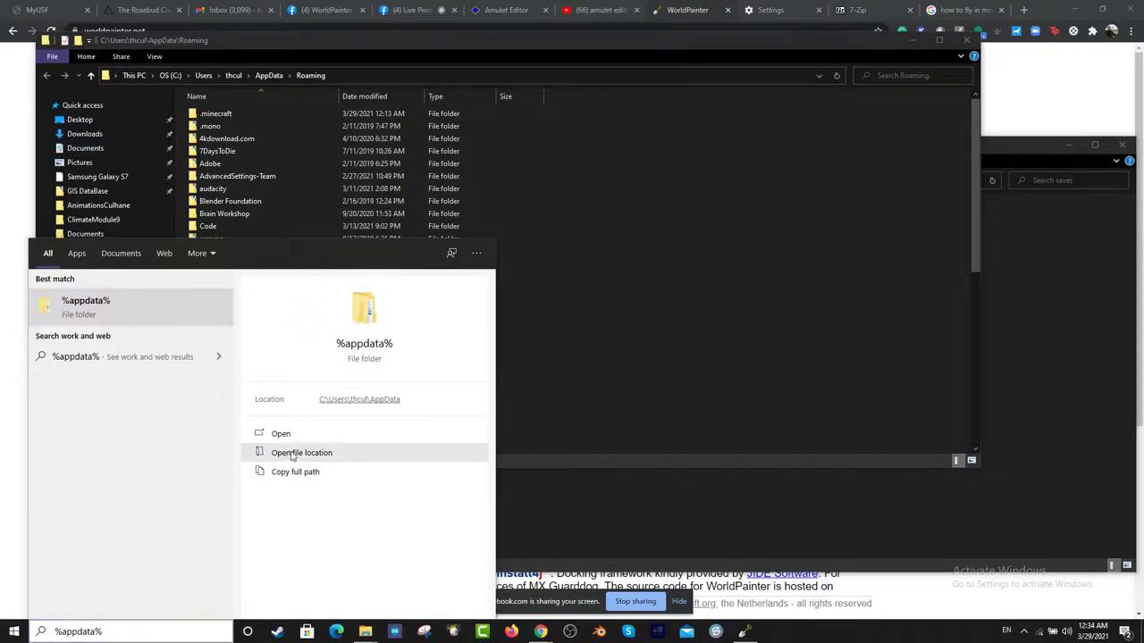
click(638, 283)
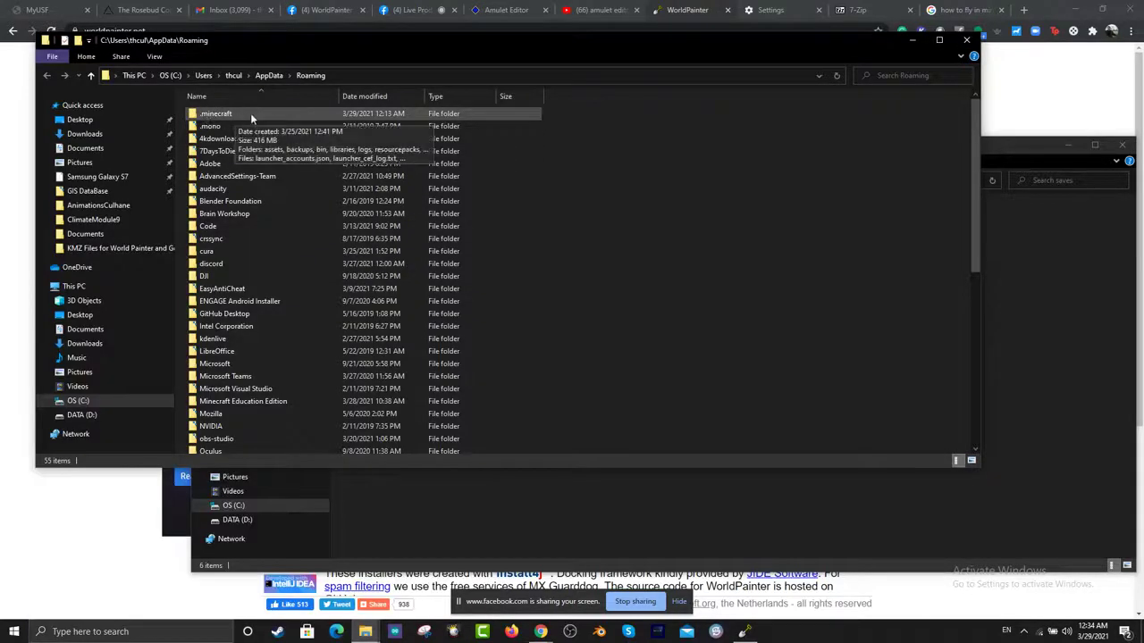
Step: Open the saves folder inside .minecraft and delete all the old worlds and .mcworld files in it
double_click(225, 114)
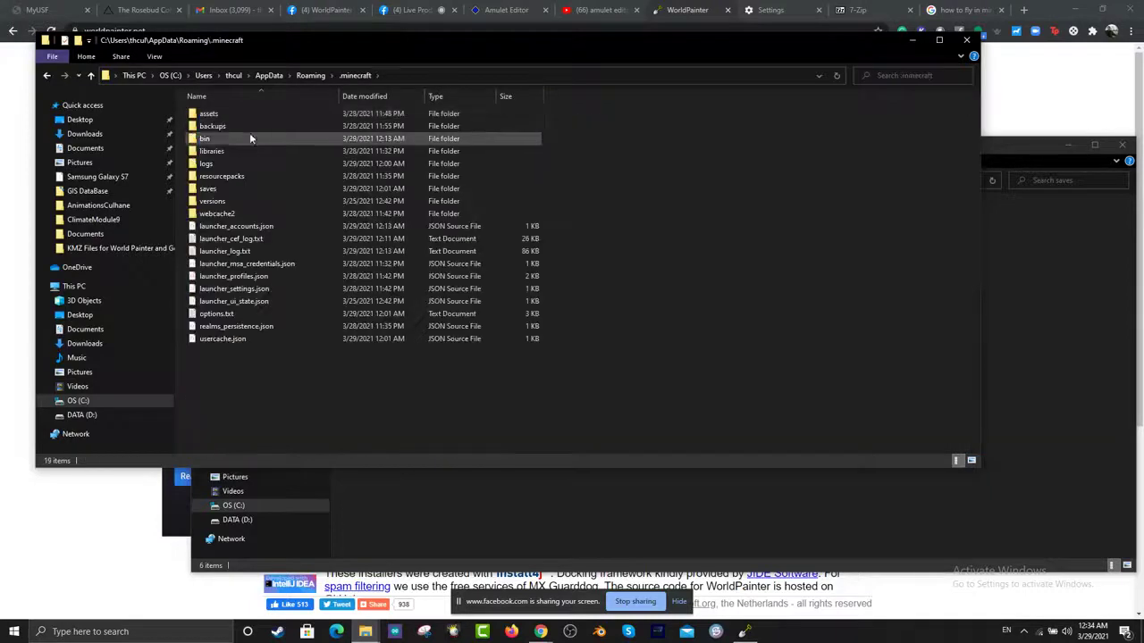
double_click(209, 189)
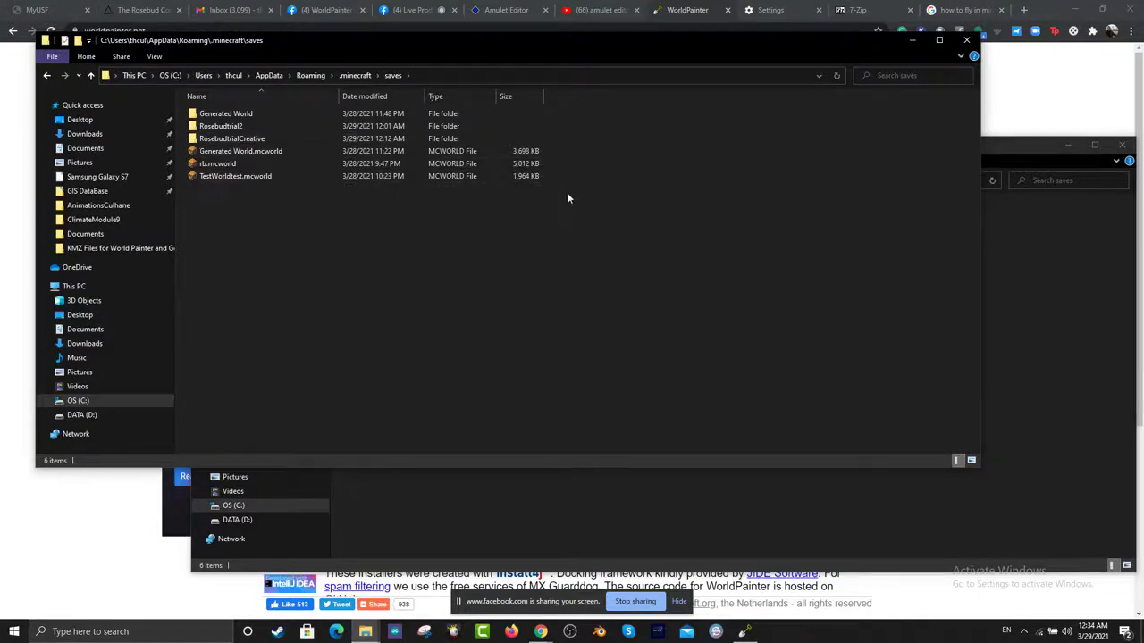
drag(555, 186, 187, 103)
key(alt+Up)
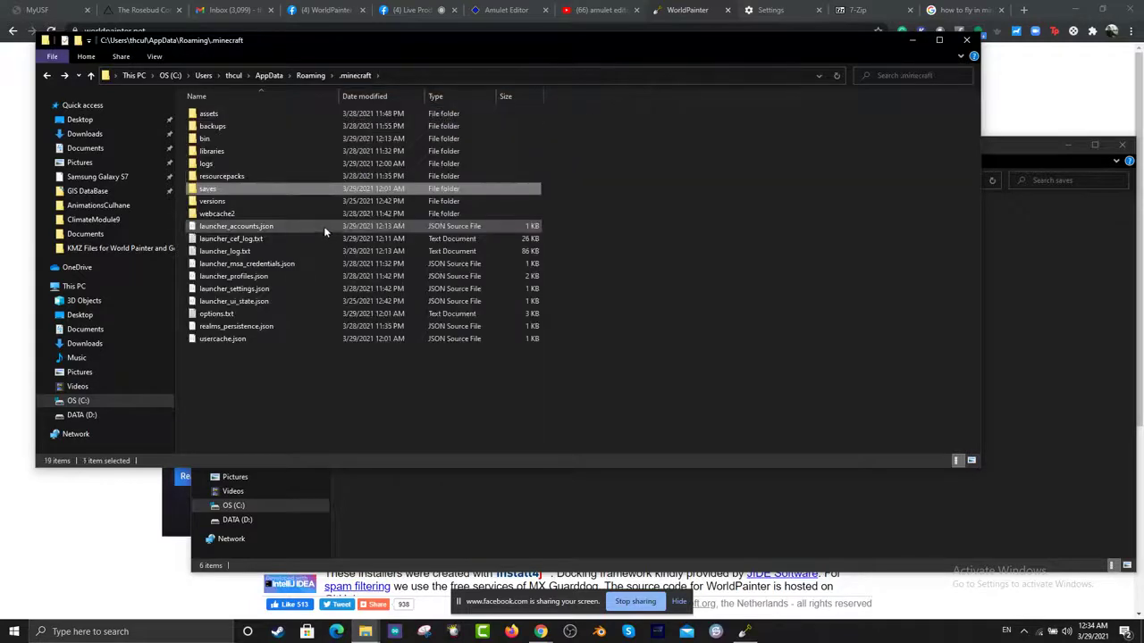
double_click(207, 190)
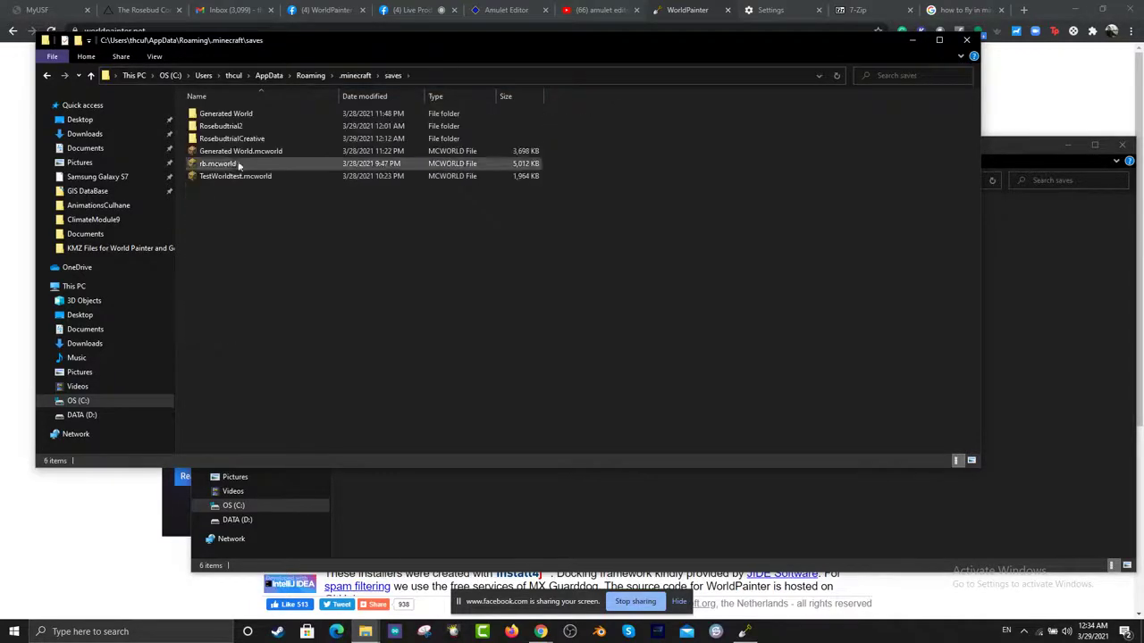
key(ctrl+a)
right_click(213, 126)
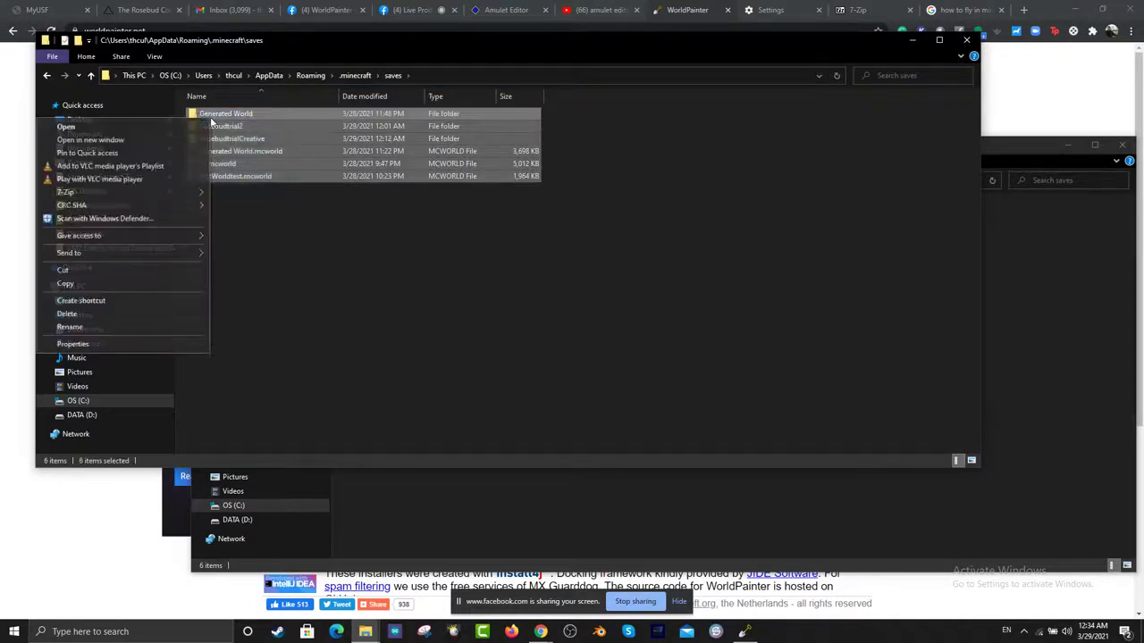
click(91, 315)
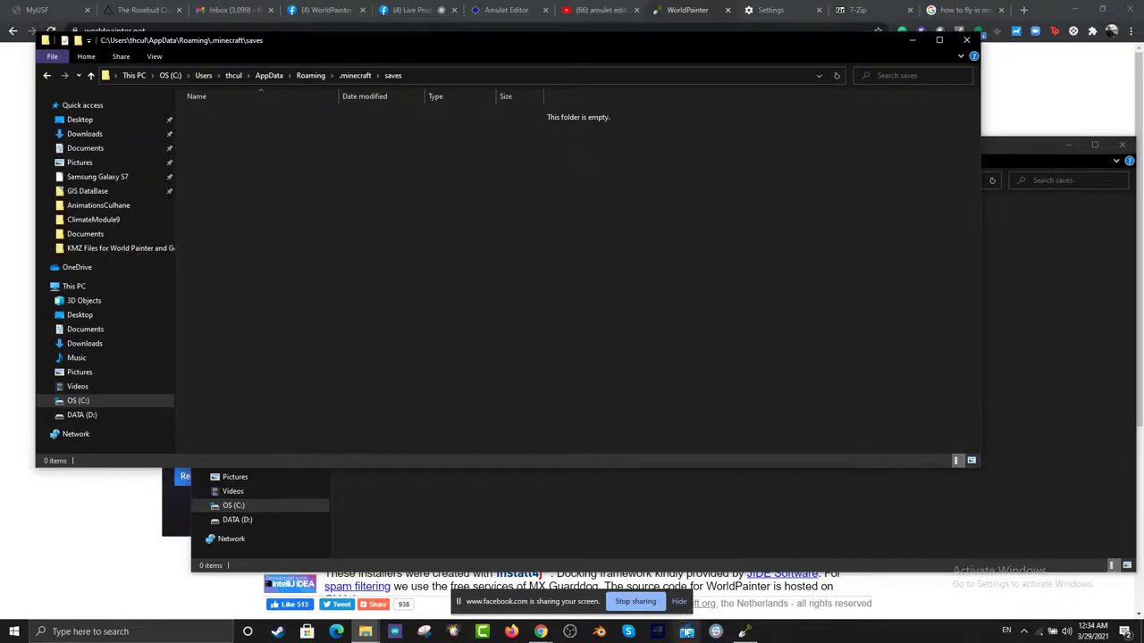
Step: Back in WorldPainter, set the export directory to the .minecraft\saves folder under the user's AppData\Roaming folder
click(744, 634)
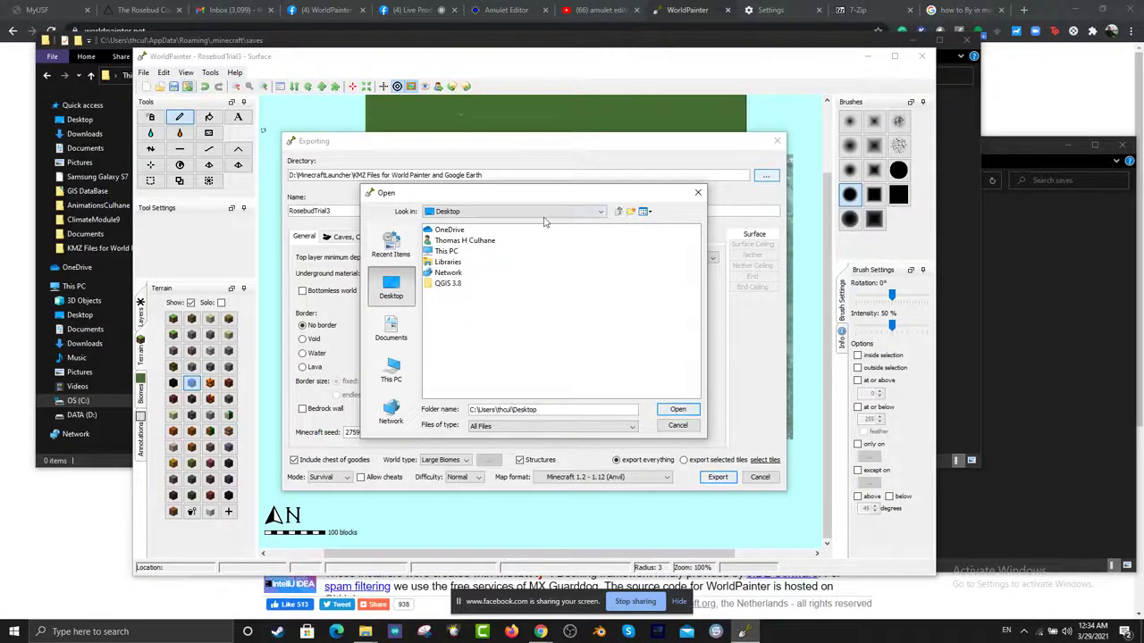
click(391, 368)
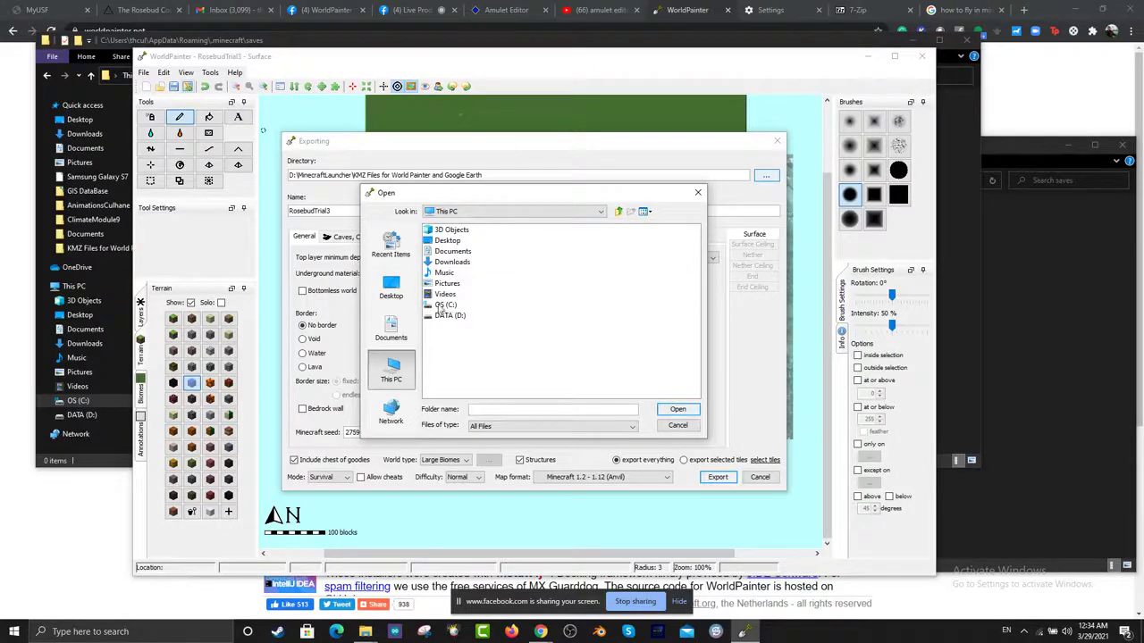
click(446, 304)
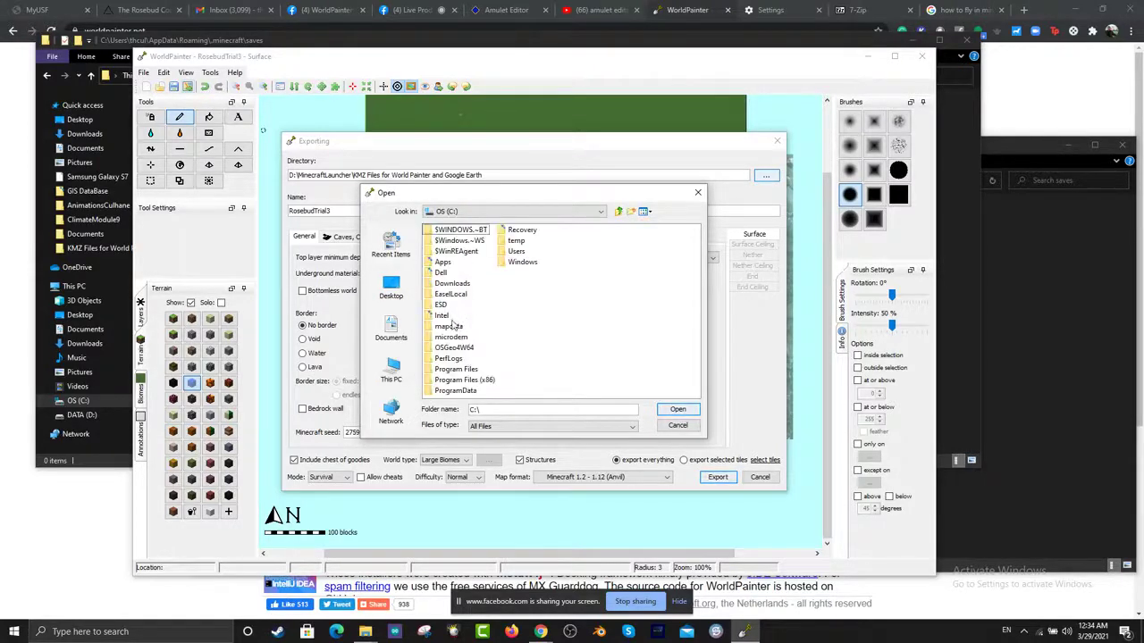
double_click(446, 304)
double_click(516, 252)
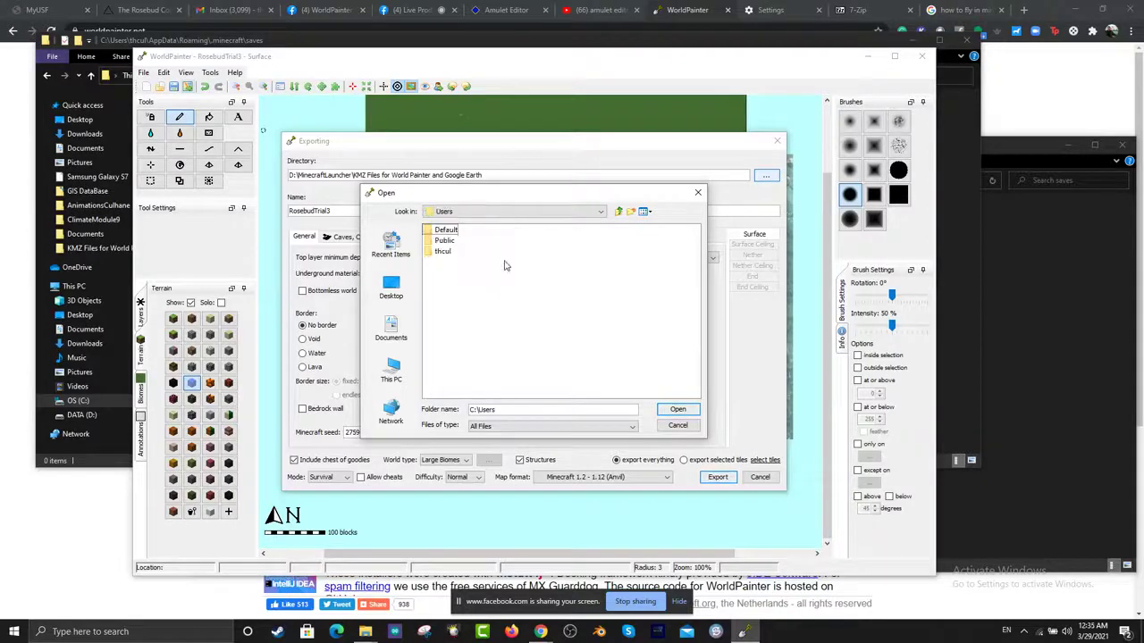
click(442, 252)
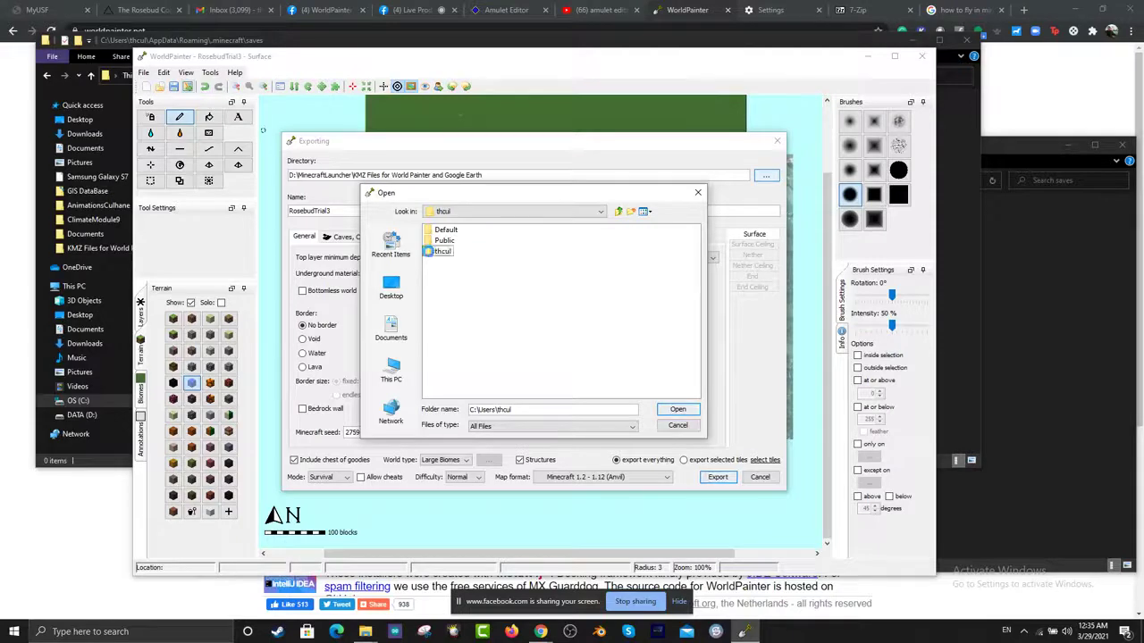
double_click(432, 253)
click(433, 253)
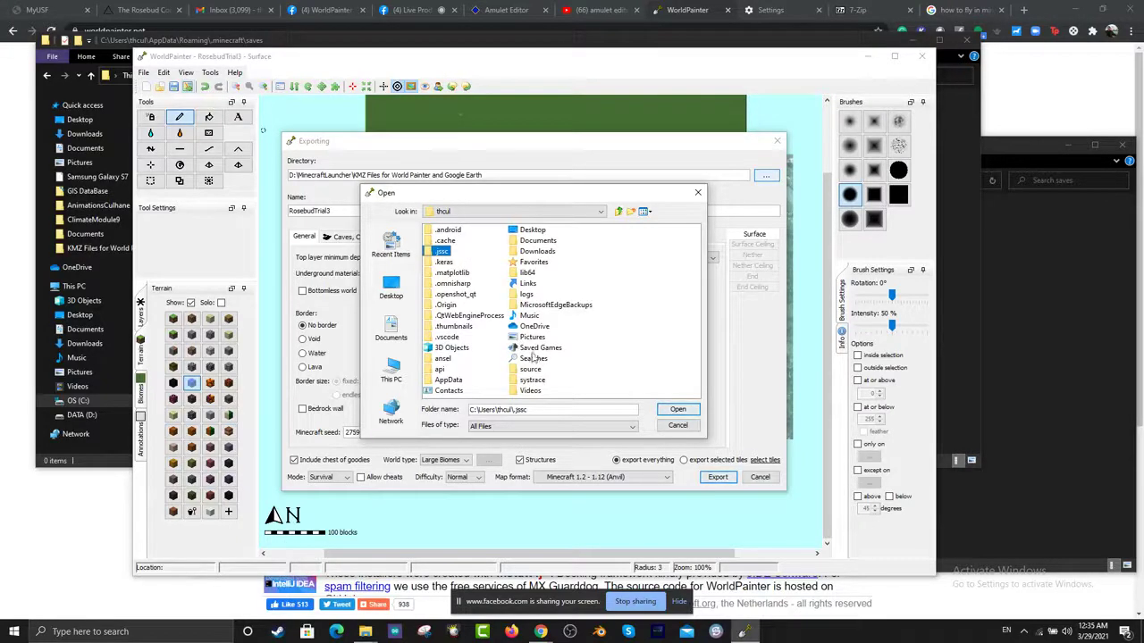
double_click(448, 380)
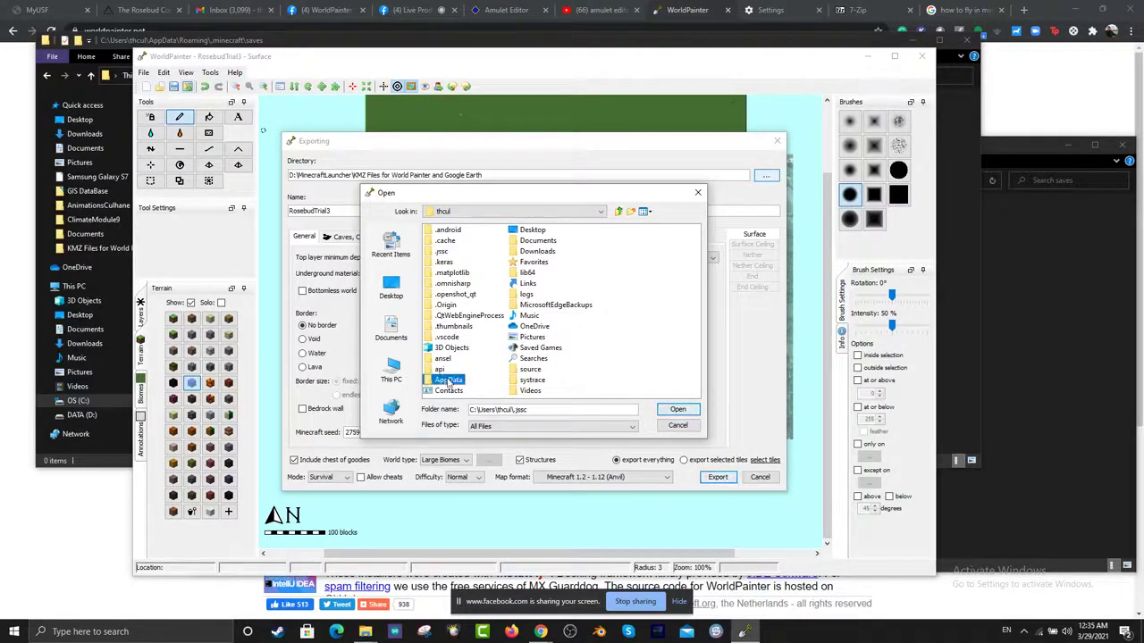
double_click(447, 253)
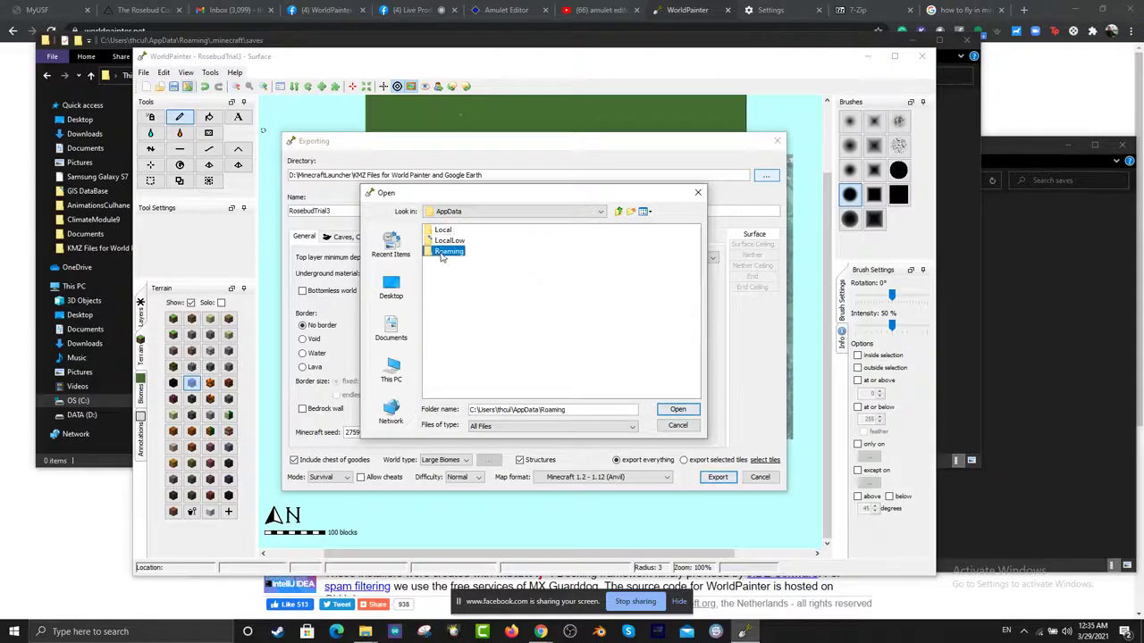
double_click(431, 231)
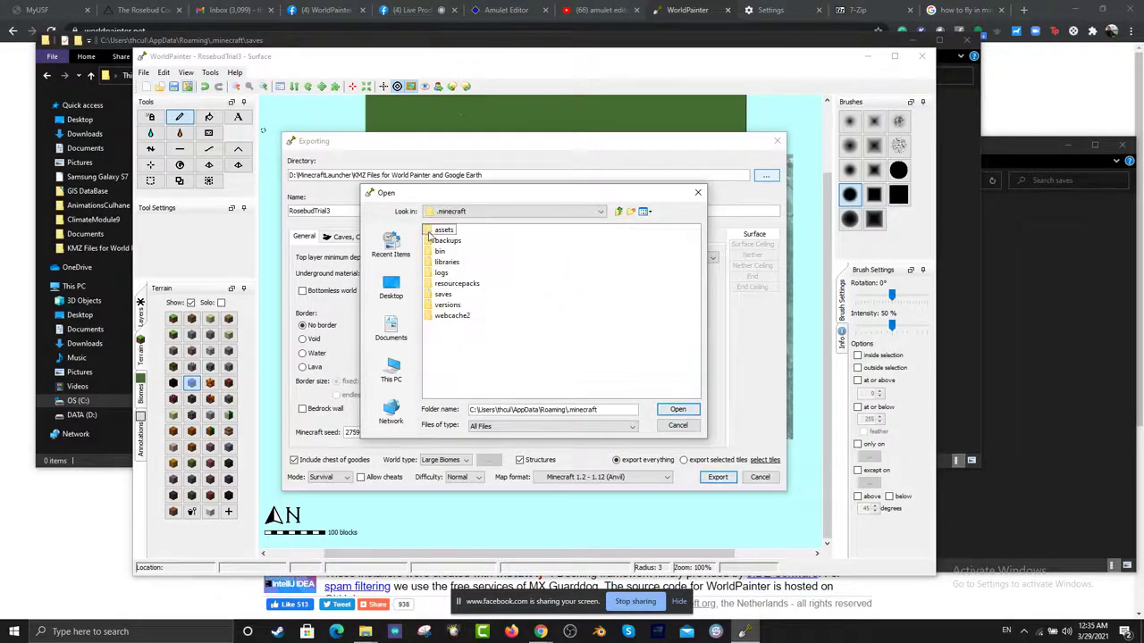
double_click(433, 295)
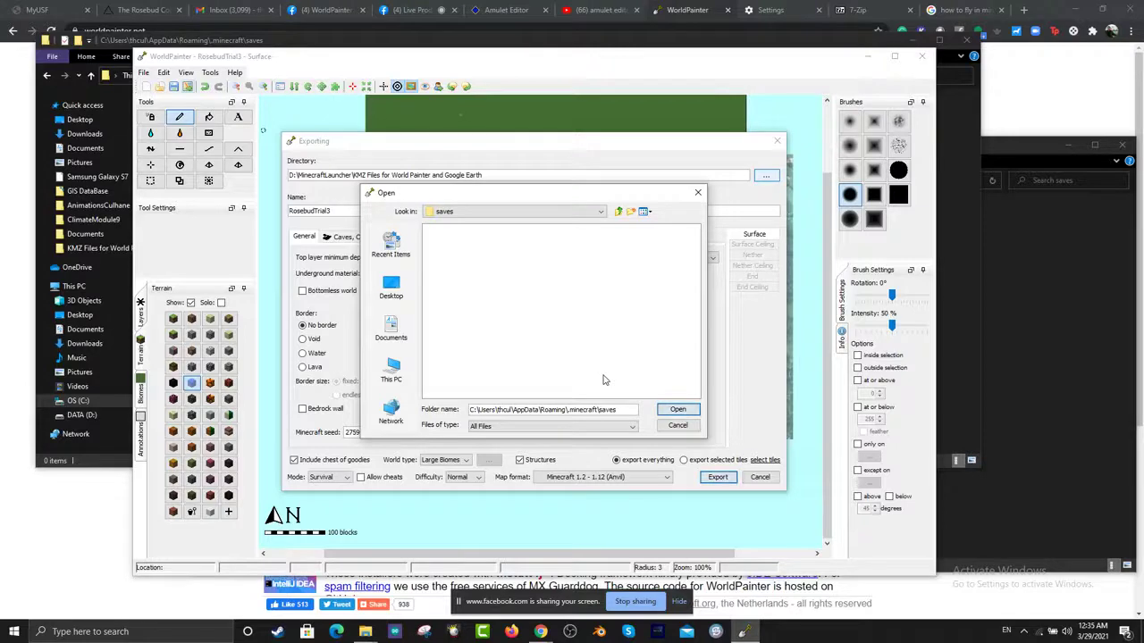
click(676, 410)
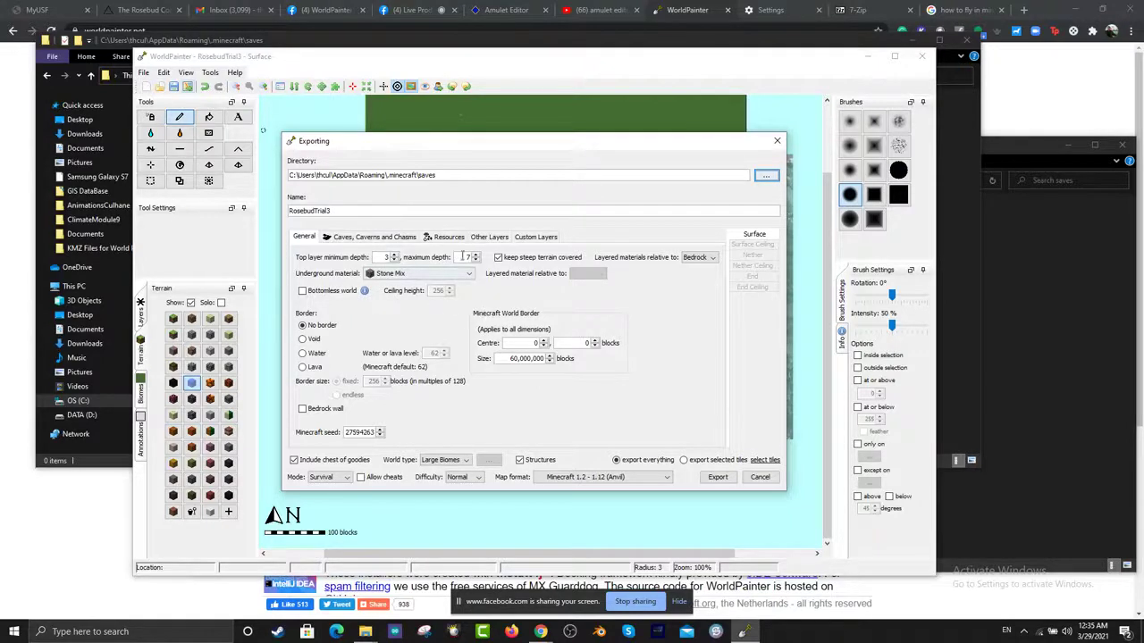
Step: Review the cave and resource export settings, and enable deciduous forest, swampland and pine forest everywhere at low intensity
click(360, 237)
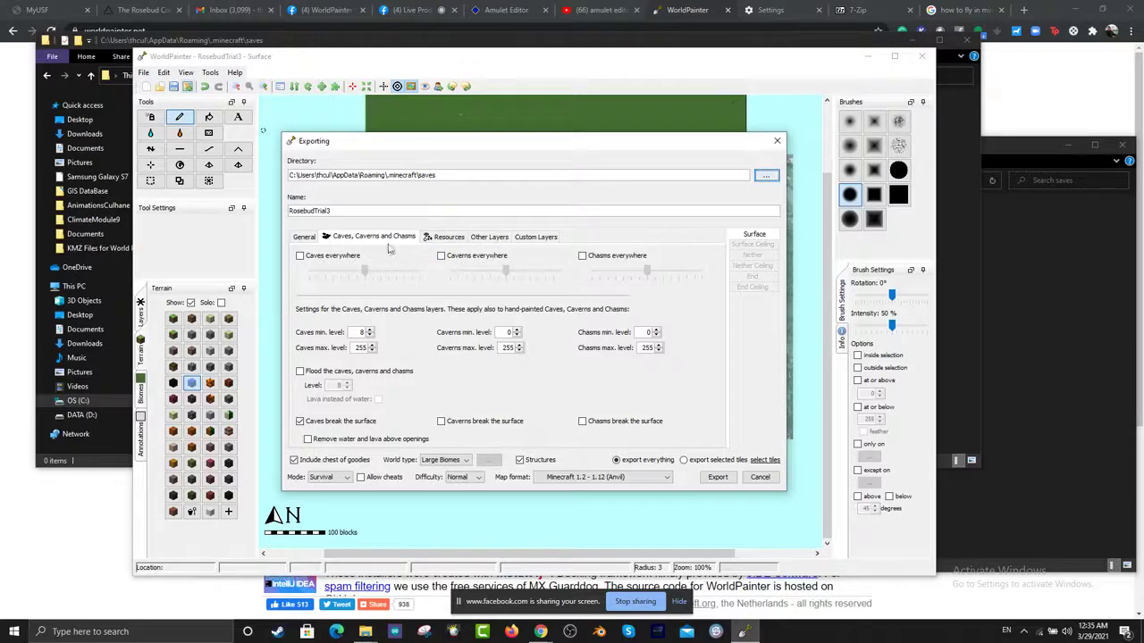
click(445, 238)
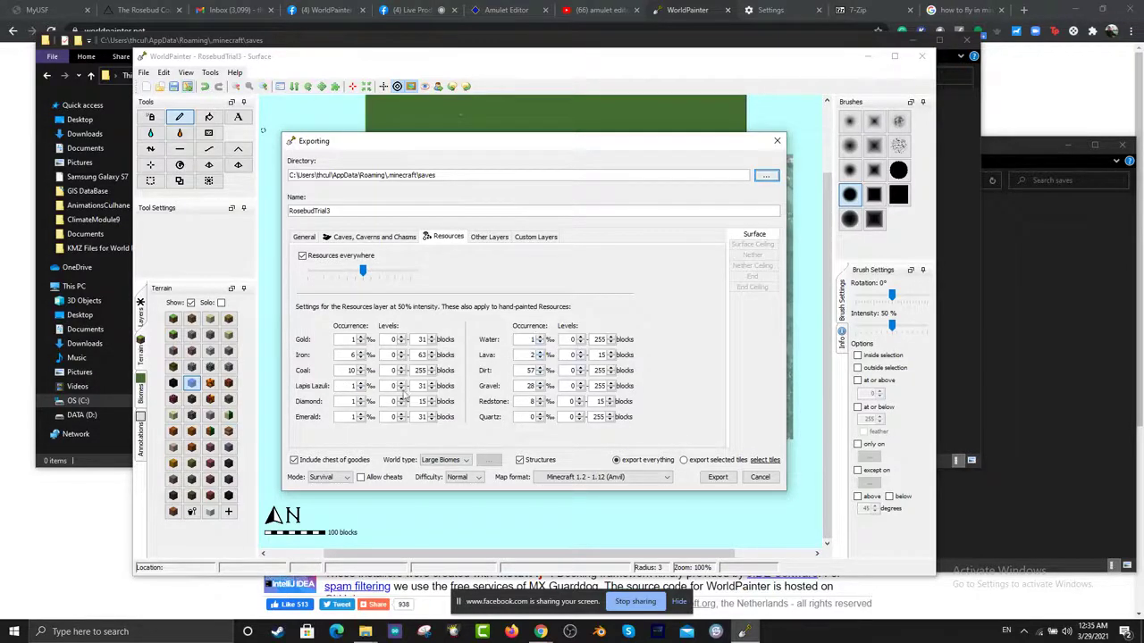
click(489, 238)
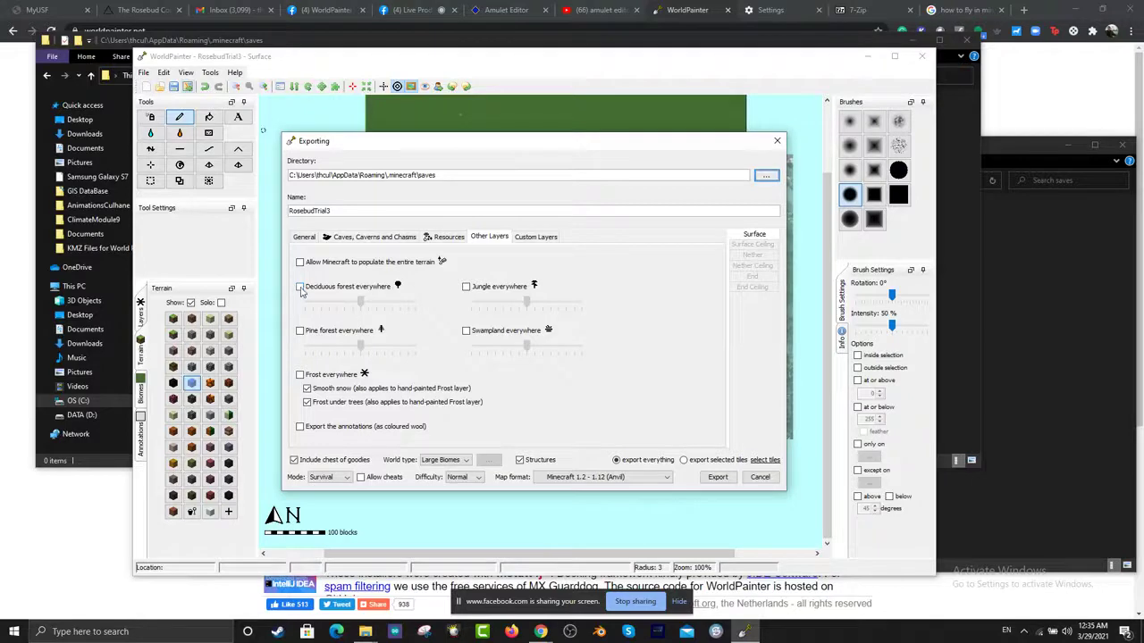
click(300, 287)
drag(358, 303, 321, 304)
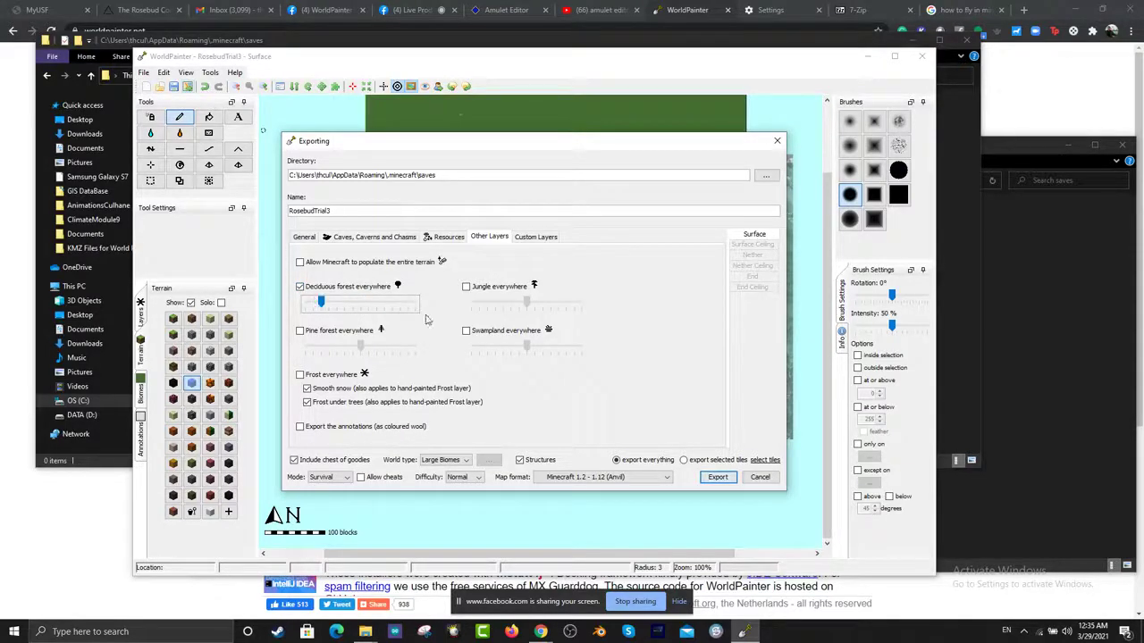
click(465, 331)
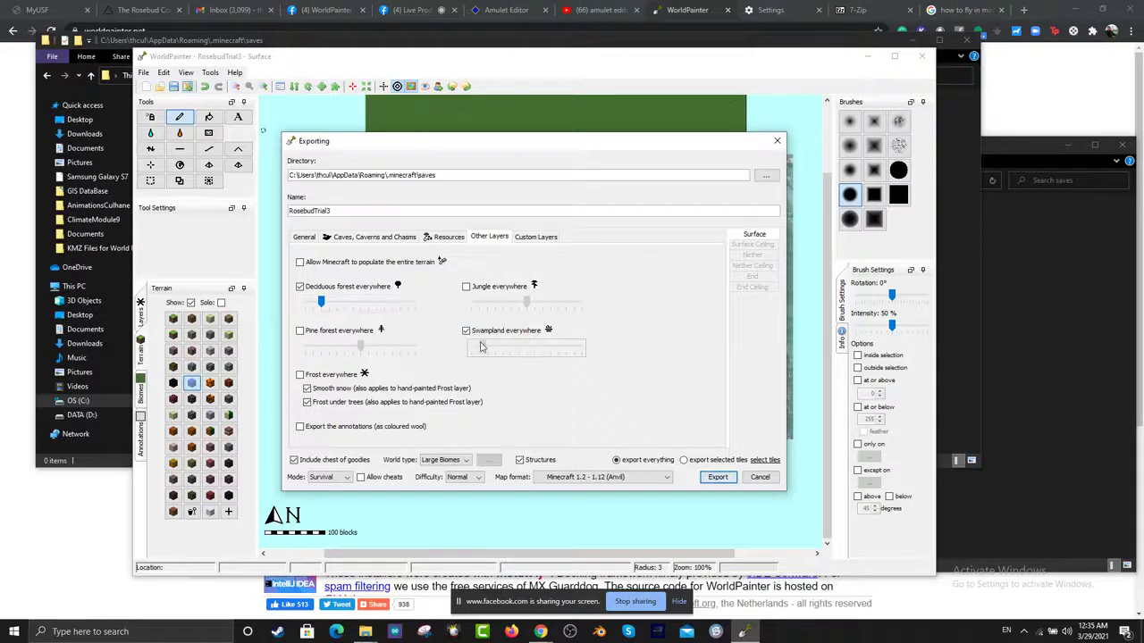
click(322, 303)
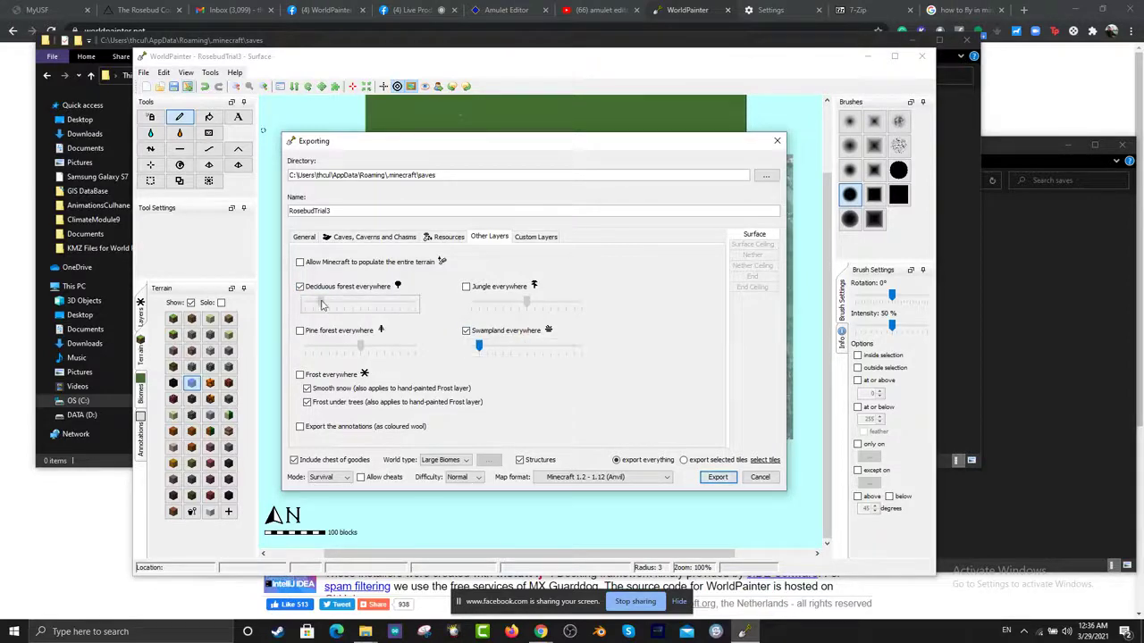
click(300, 331)
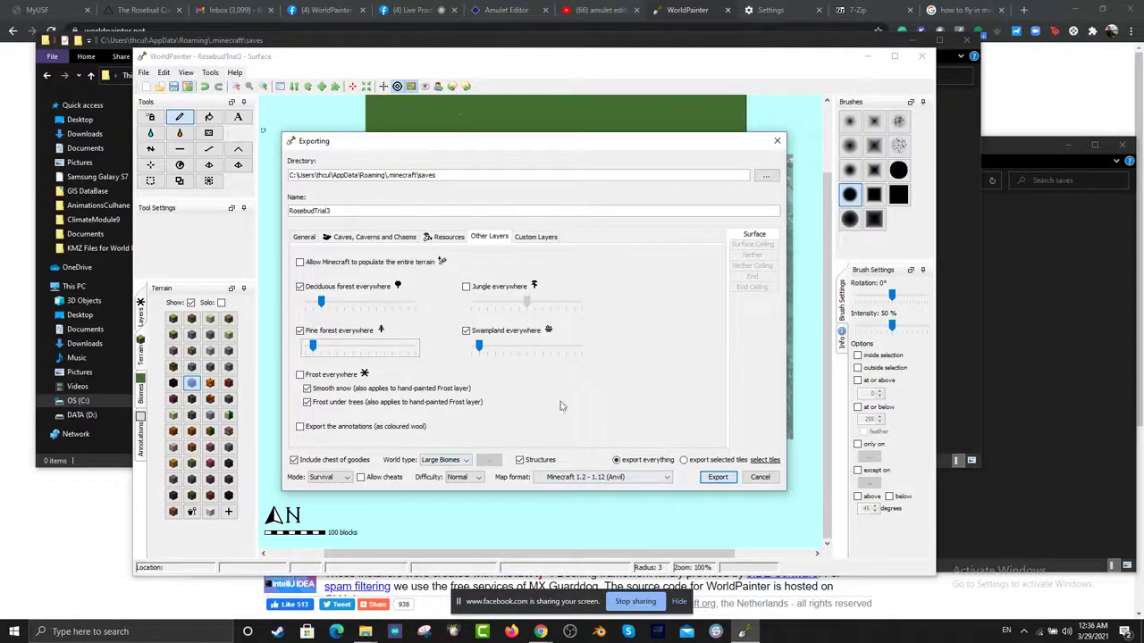
Step: Check the custom layers and general export settings, and set the game mode to Creative with Peaceful difficulty
click(527, 239)
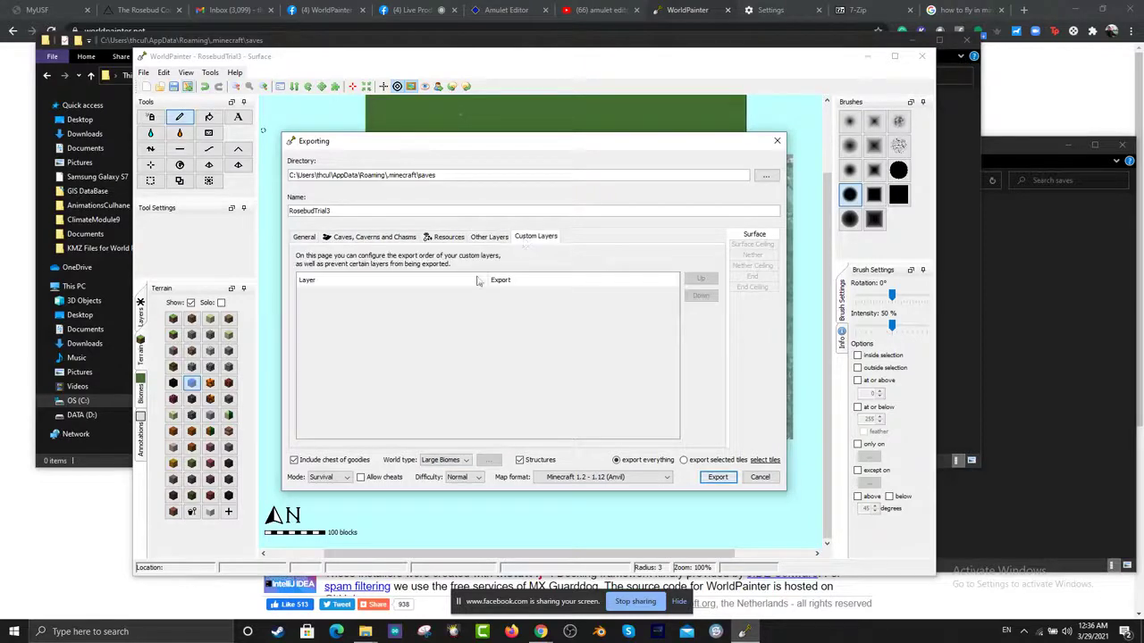
click(305, 237)
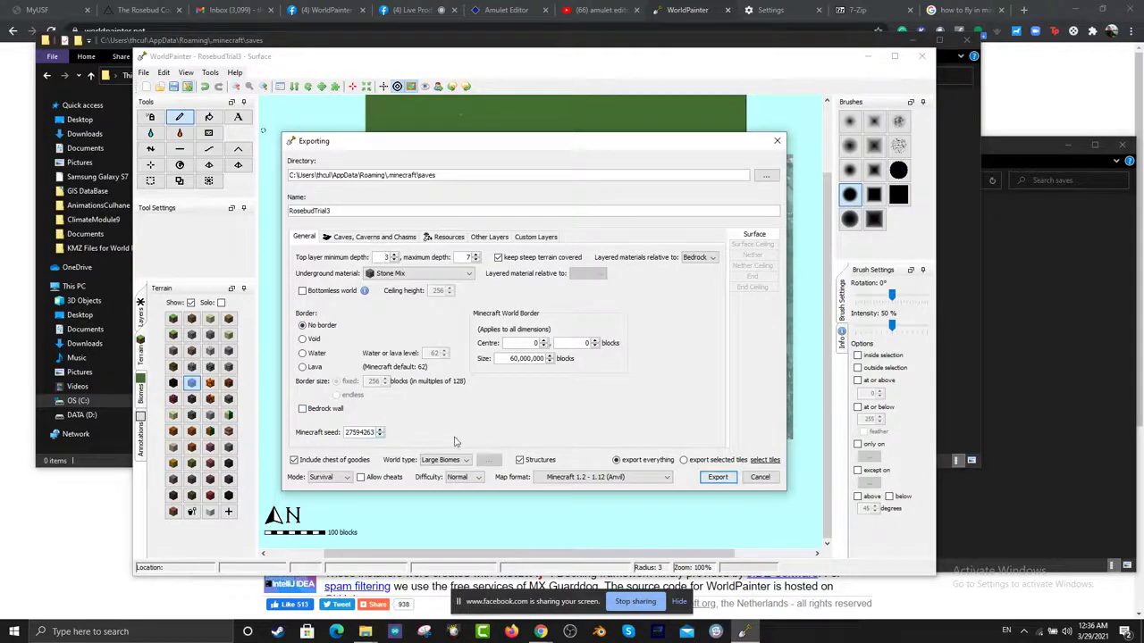
click(348, 478)
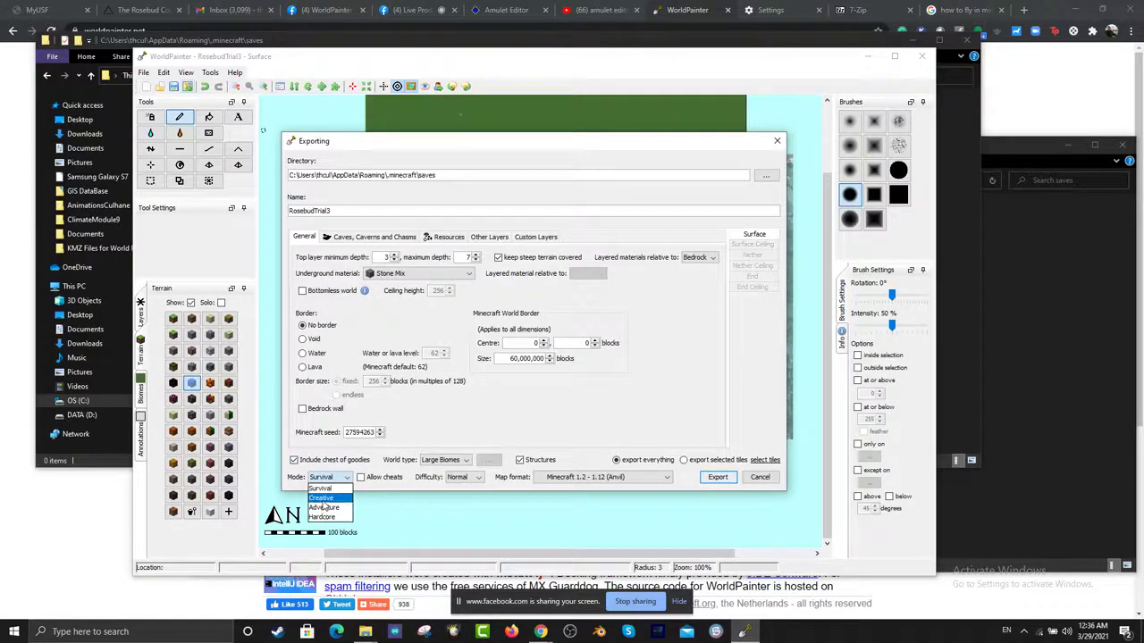
click(324, 501)
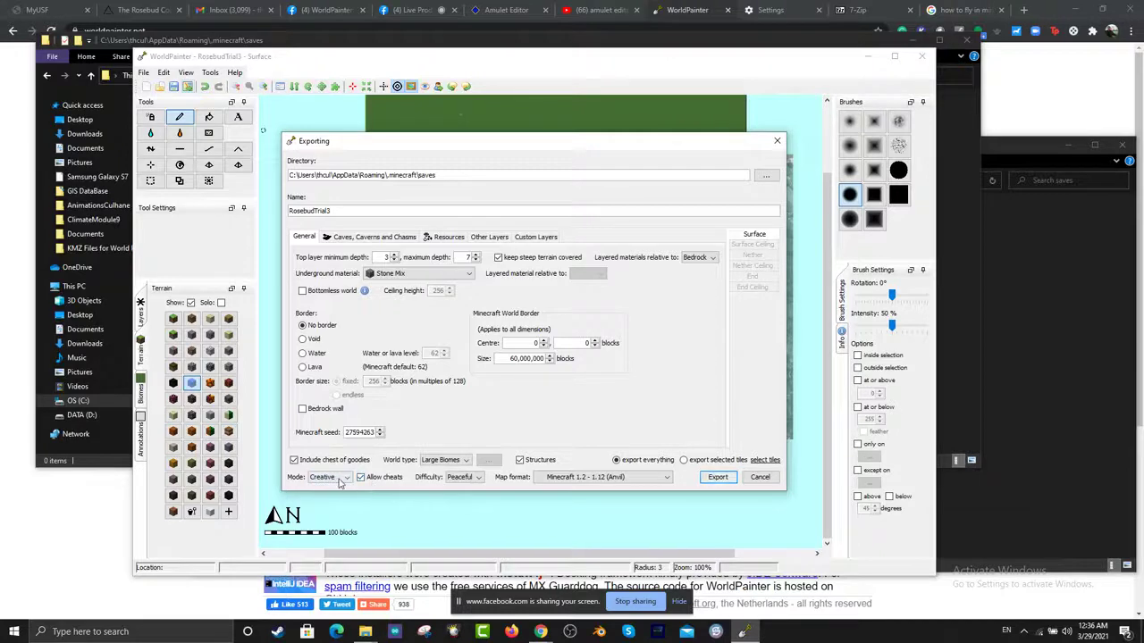
click(478, 478)
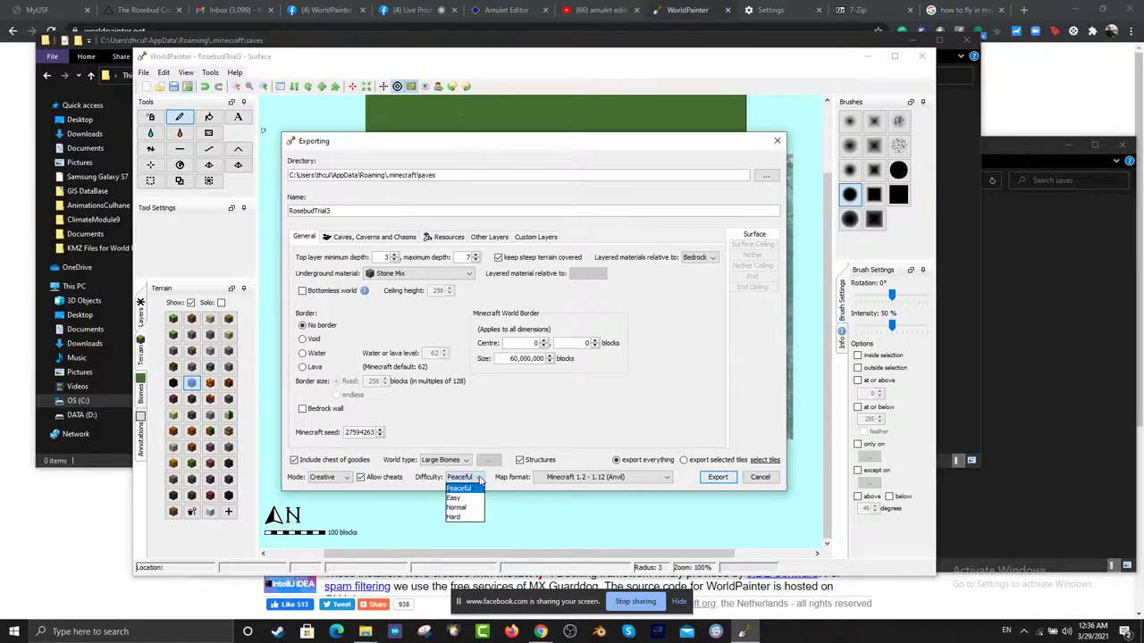
click(480, 480)
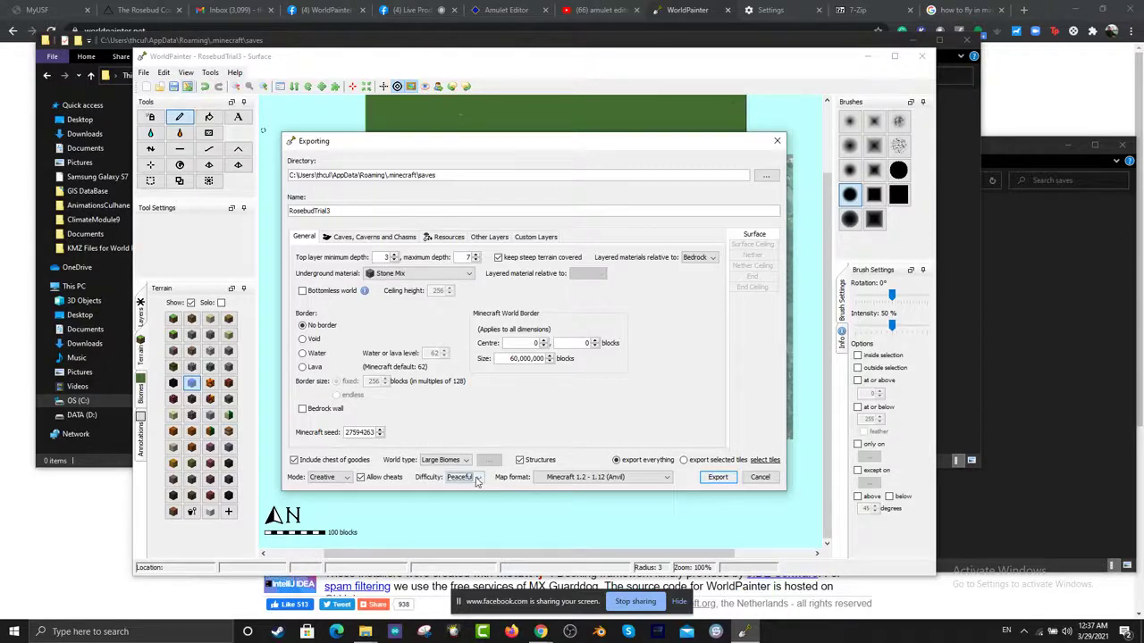
Step: Set the map format to [BETA] Minecraft 1.14.4 or later (Anvil) and export RosebudTrial3
click(665, 478)
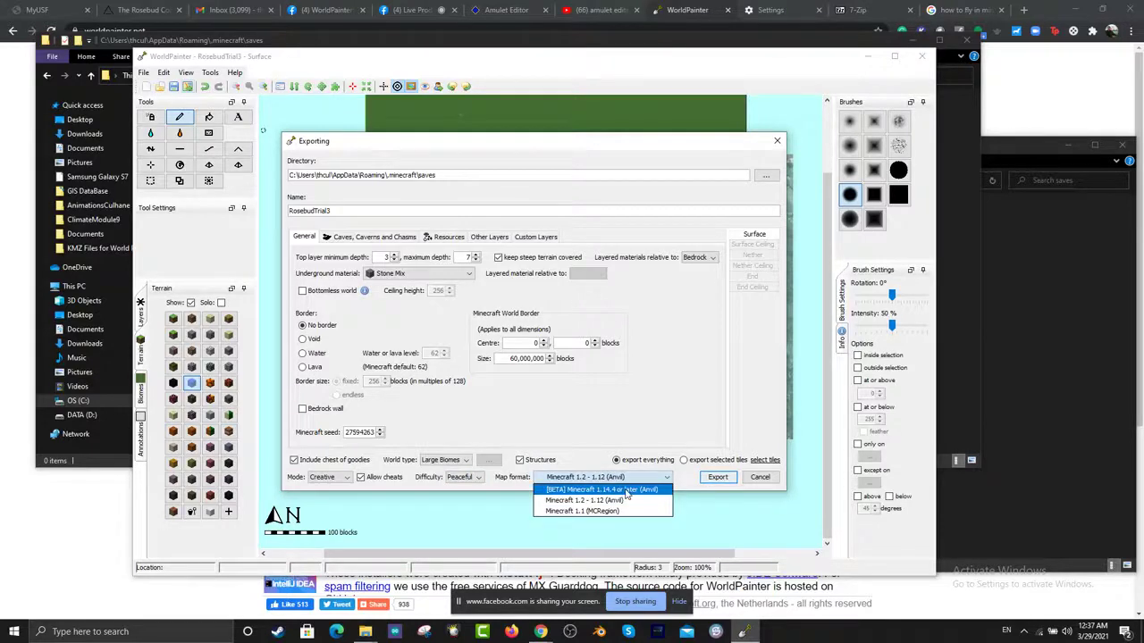
click(629, 491)
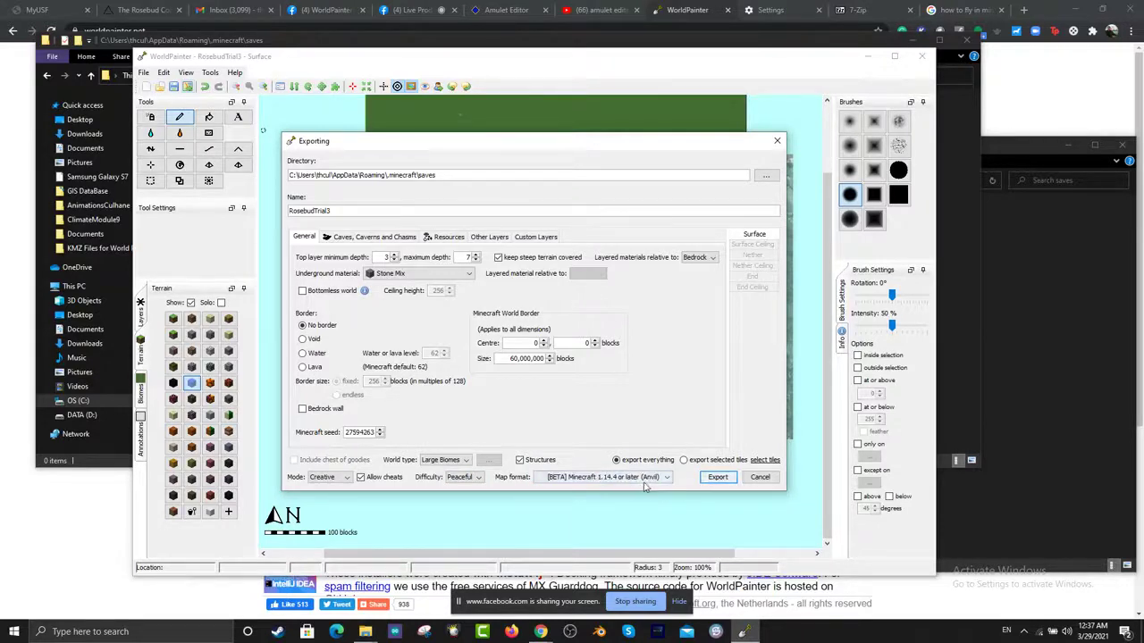
click(573, 480)
click(573, 490)
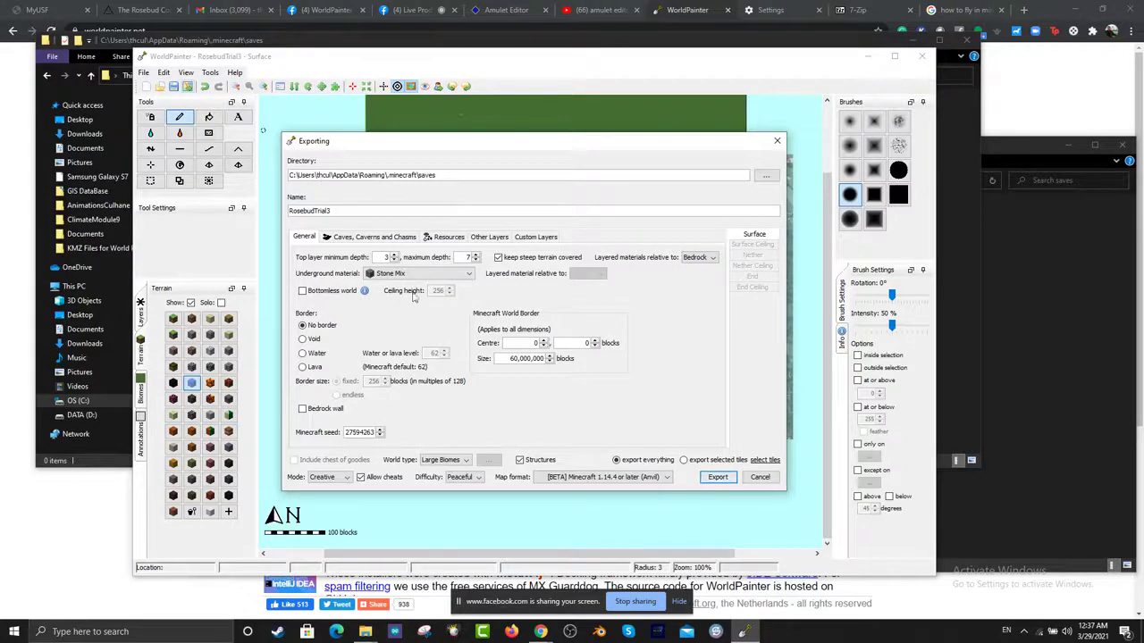
click(706, 479)
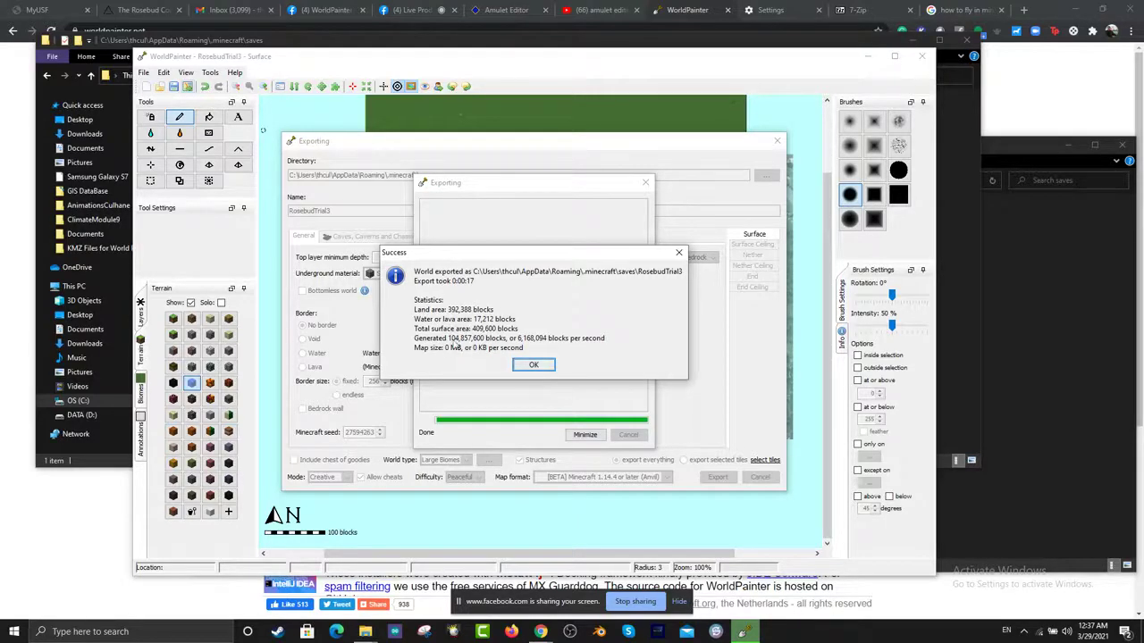
click(534, 366)
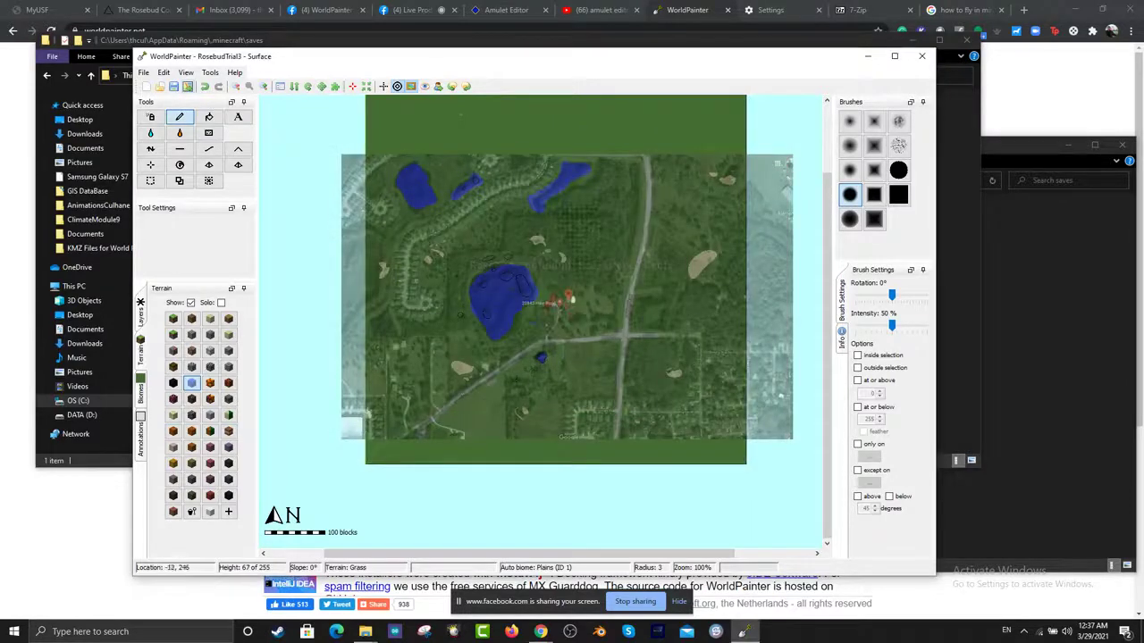
Step: In File Explorer, examine the exported RosebudTrial3 folder, its region files, and its location in the .minecraft\saves folder
click(365, 632)
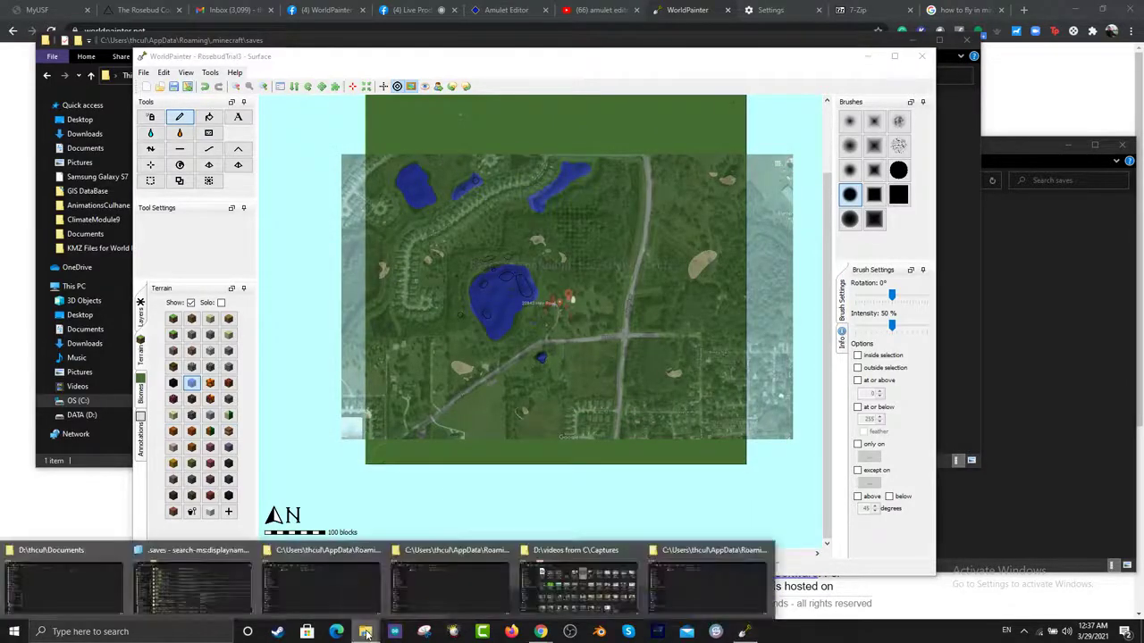
click(665, 572)
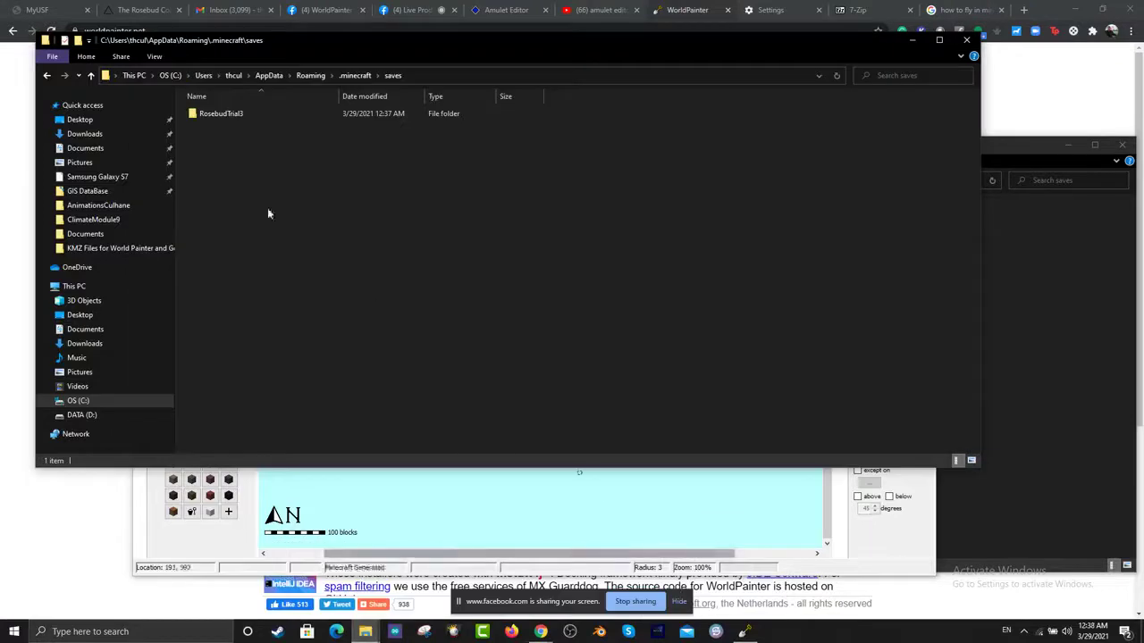
double_click(197, 116)
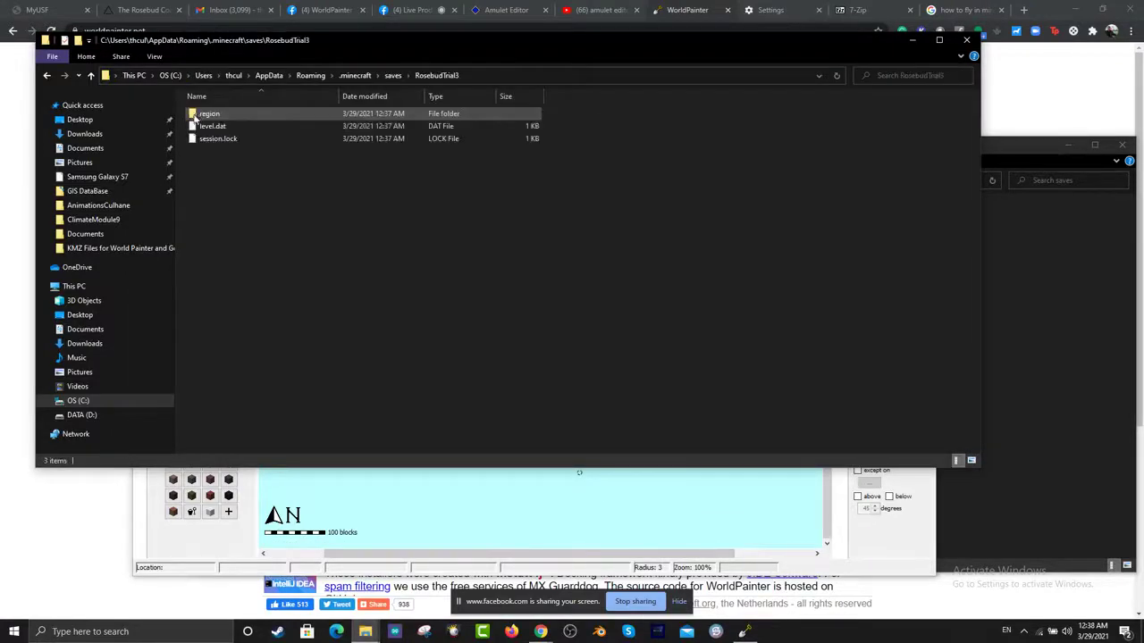
double_click(199, 116)
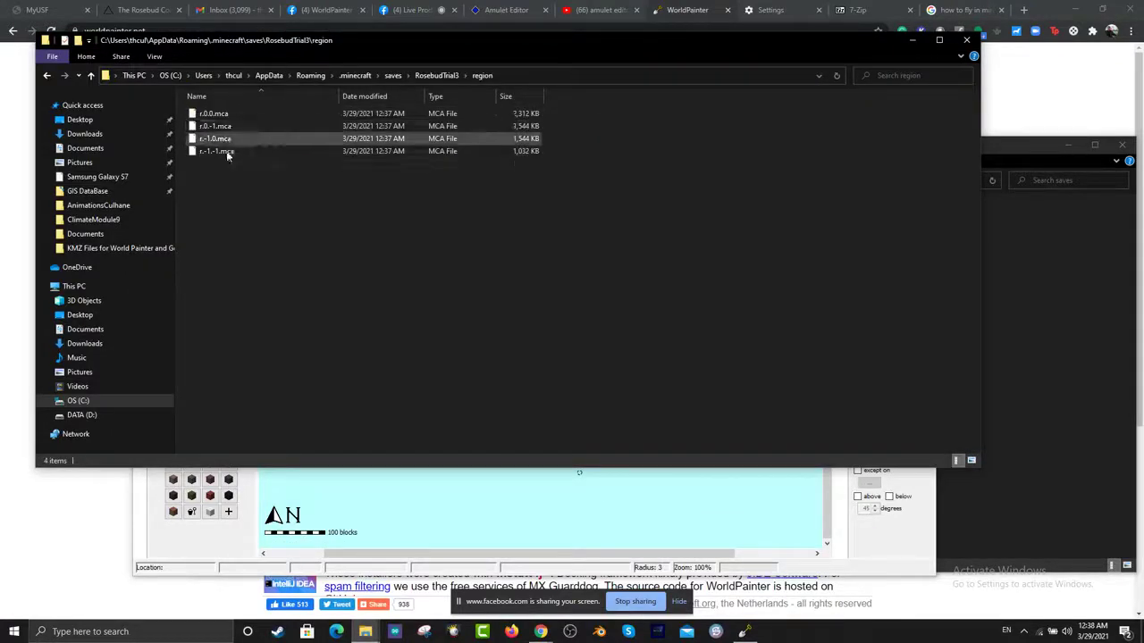
click(436, 75)
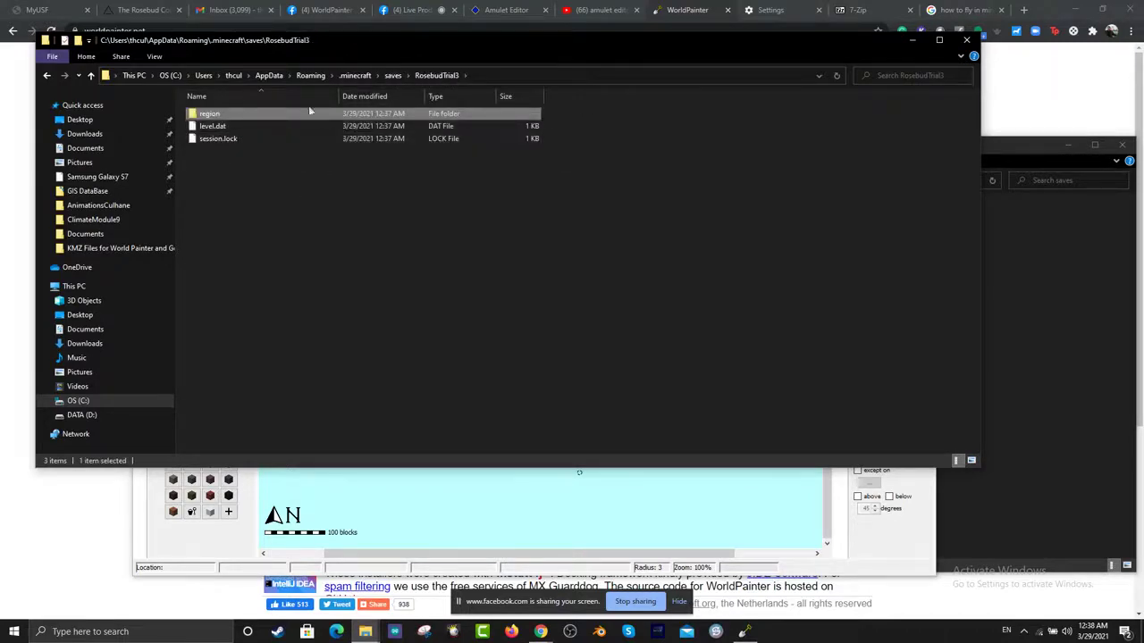
click(393, 75)
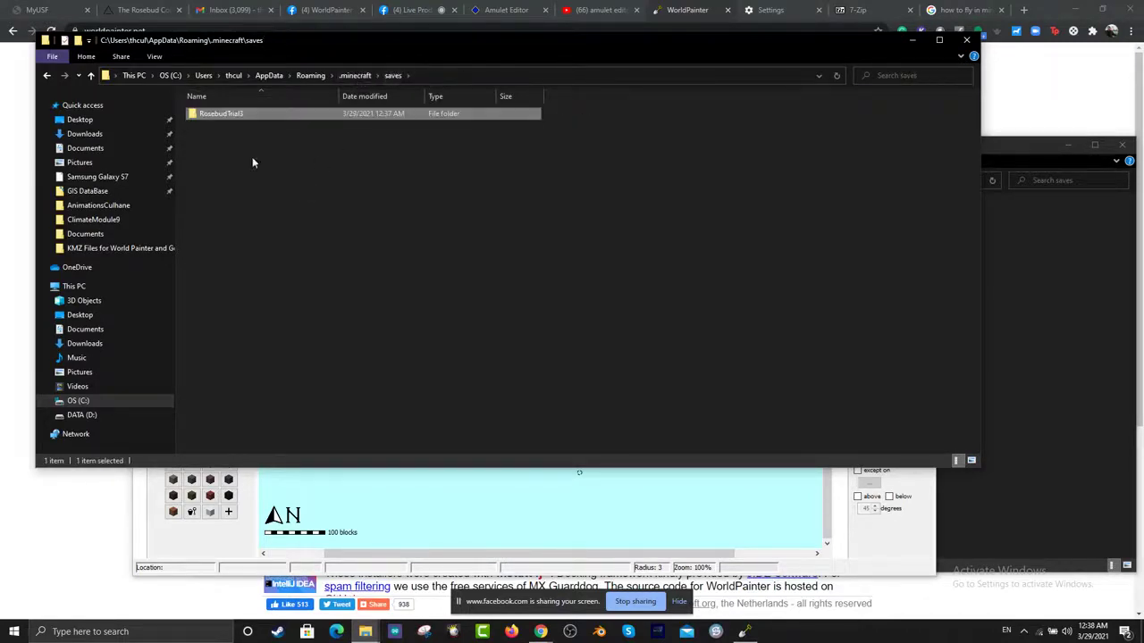
click(362, 76)
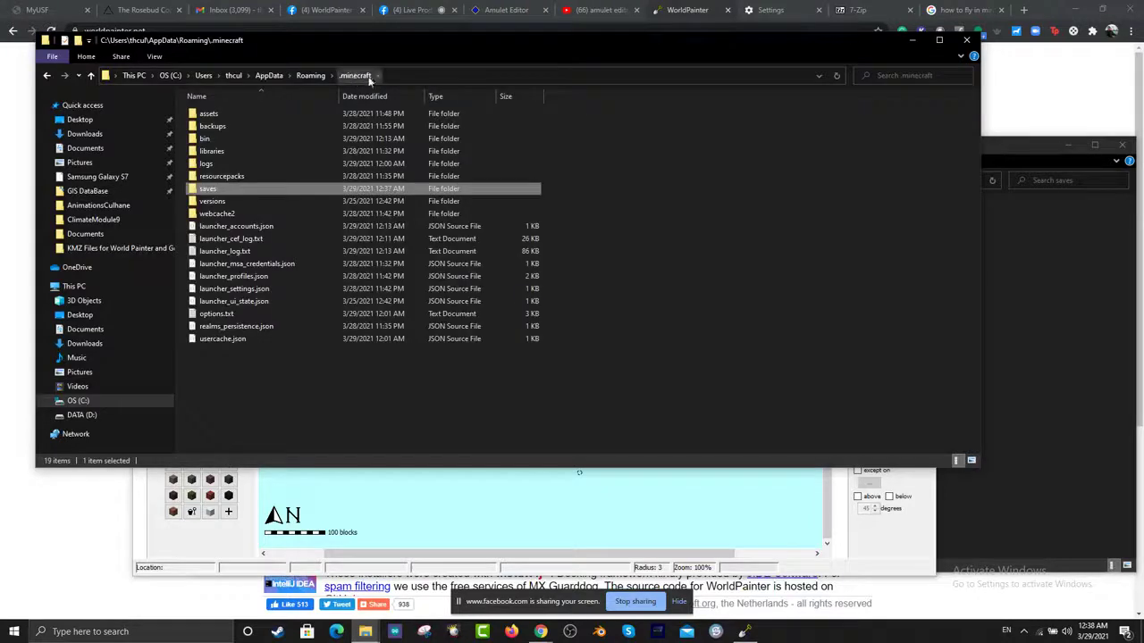
double_click(189, 193)
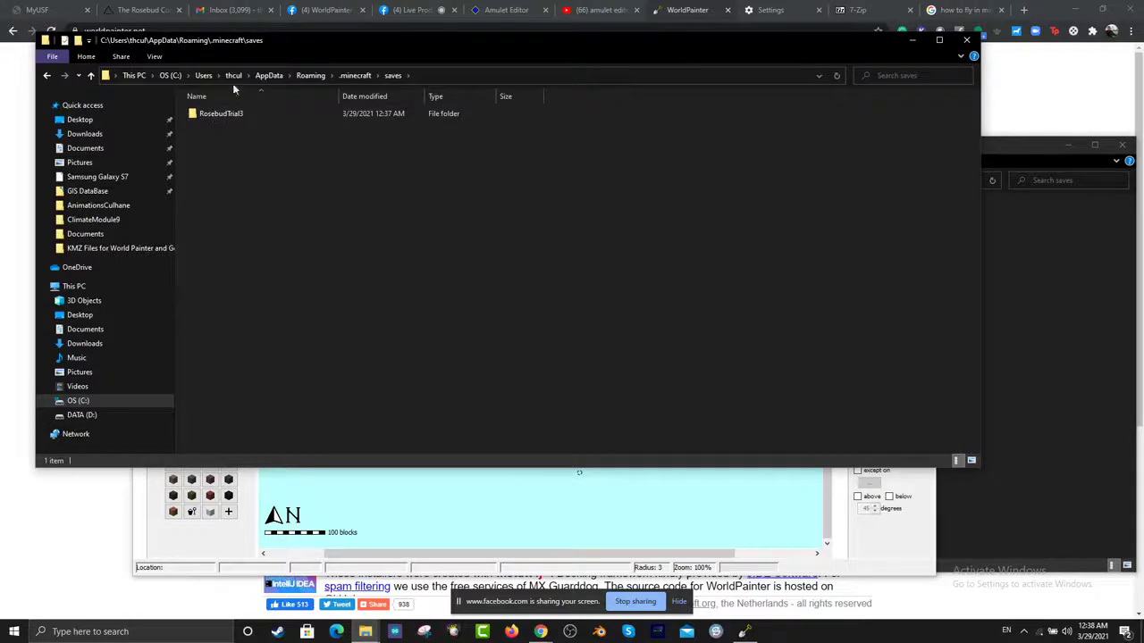
Step: View the 7-Zip compression options available for the RosebudTrial3 folder
right_click(194, 117)
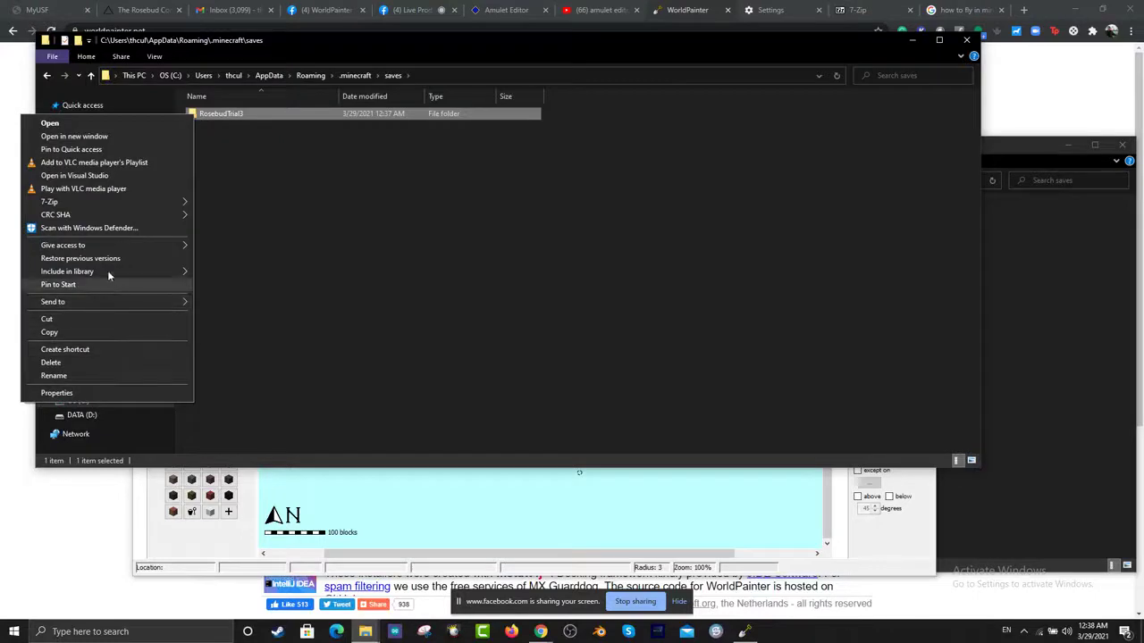
mouse_move(103, 202)
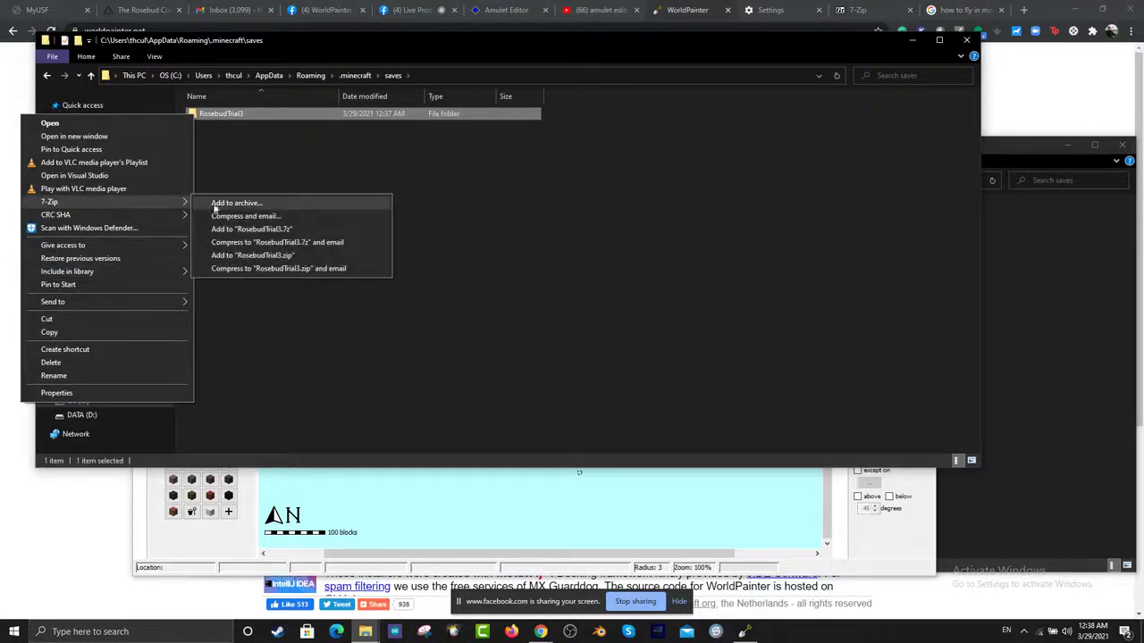
click(525, 213)
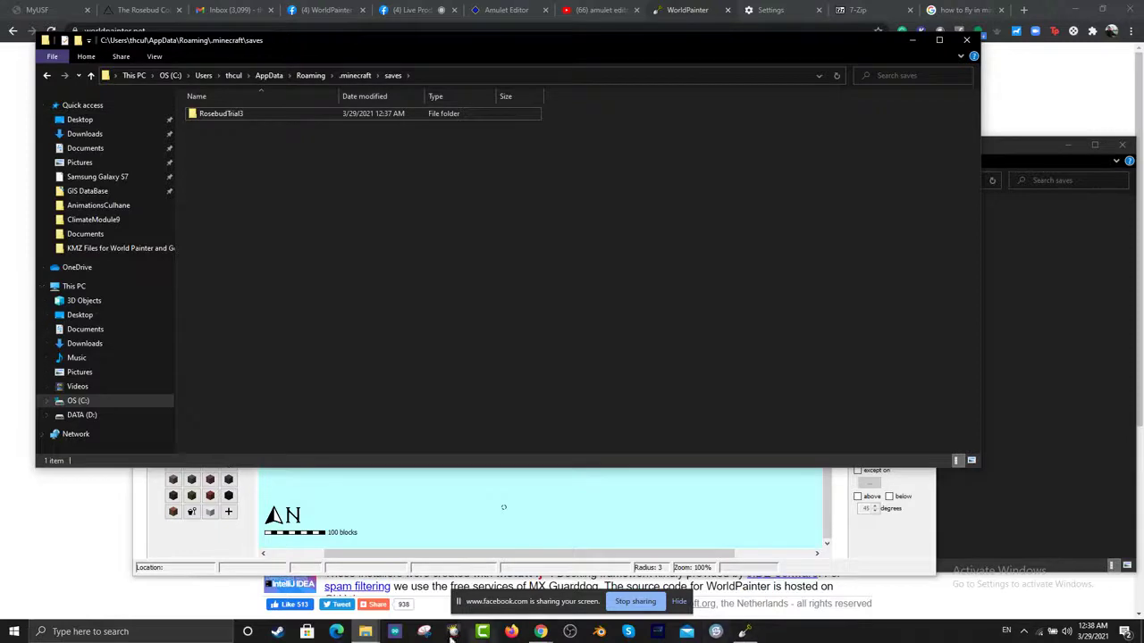
Step: Switch to Minecraft Launcher and start Minecraft: Java Edition with the latest release, 1.16.5
click(207, 638)
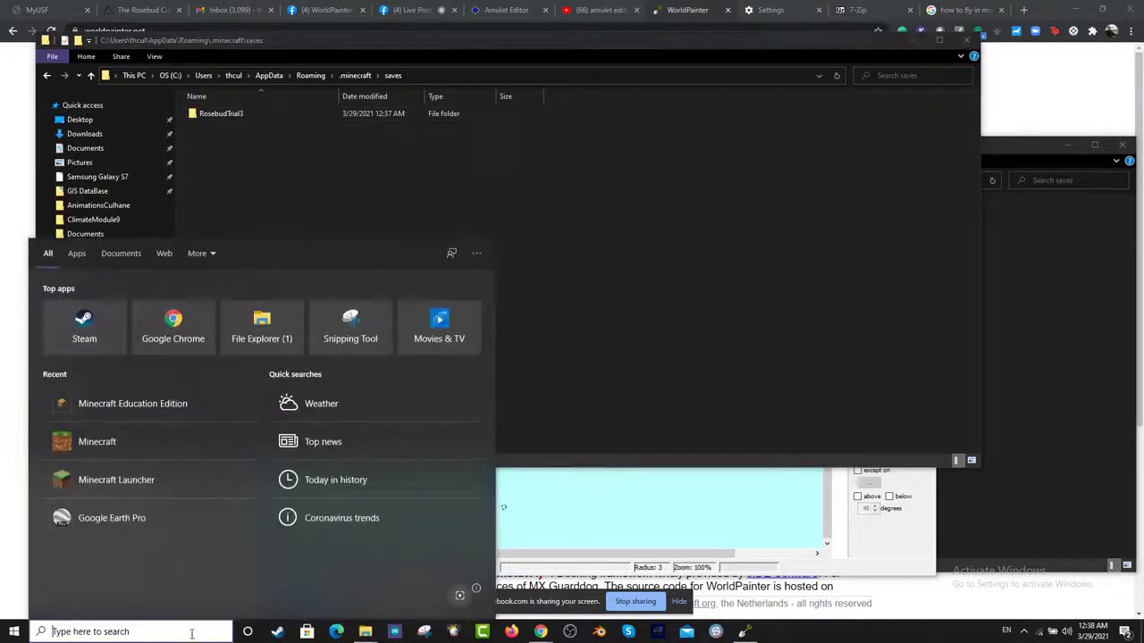
click(129, 484)
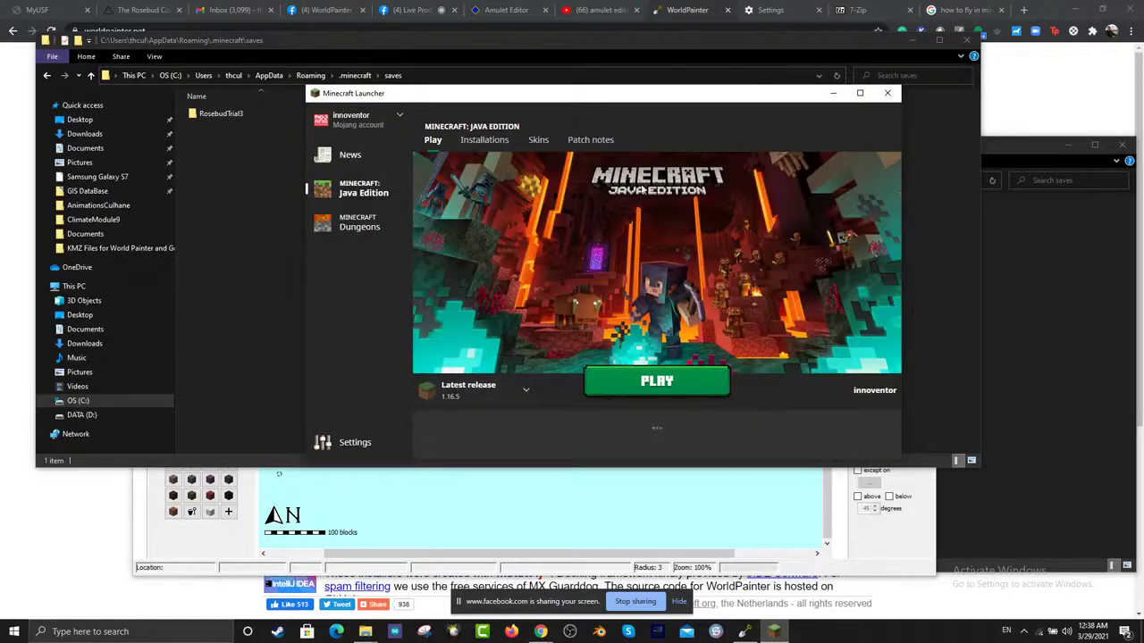
click(77, 631)
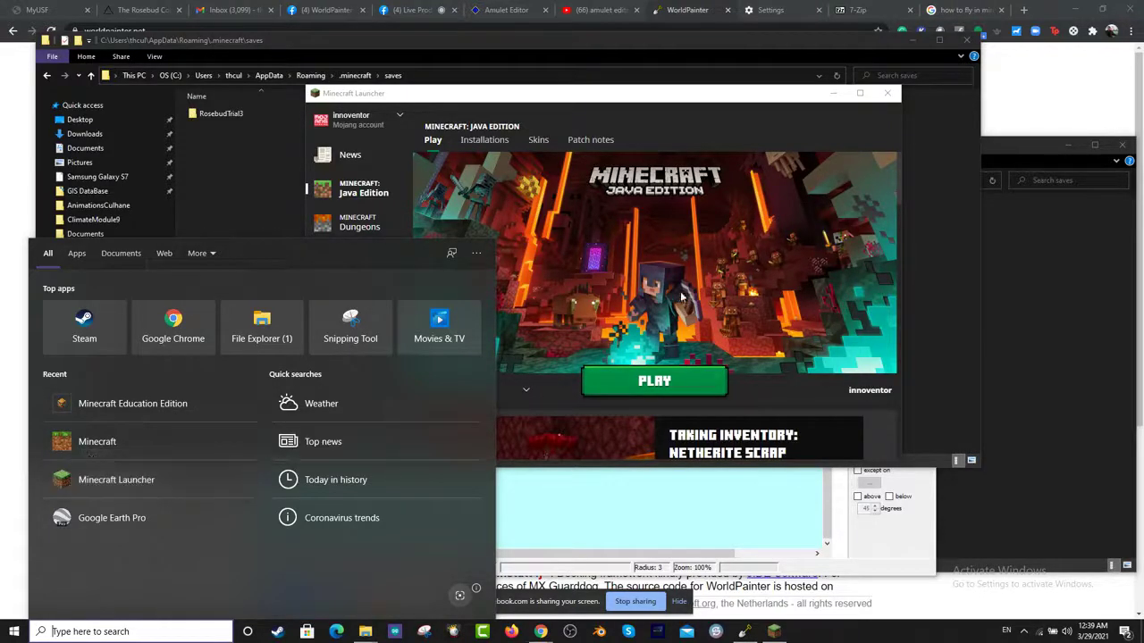
click(691, 95)
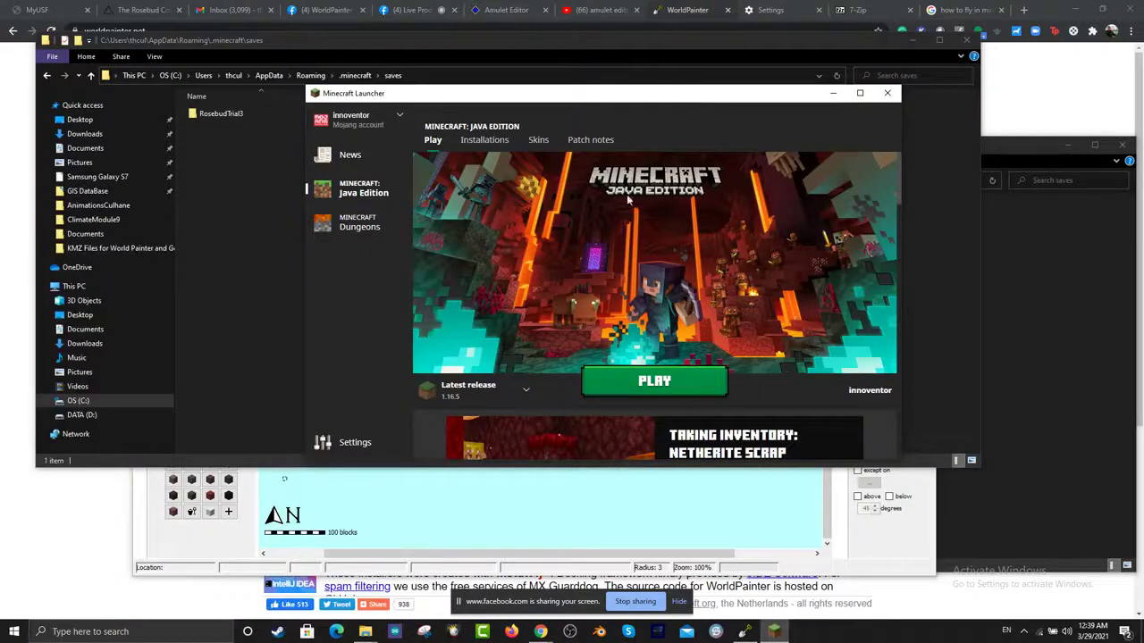
click(525, 396)
click(525, 396)
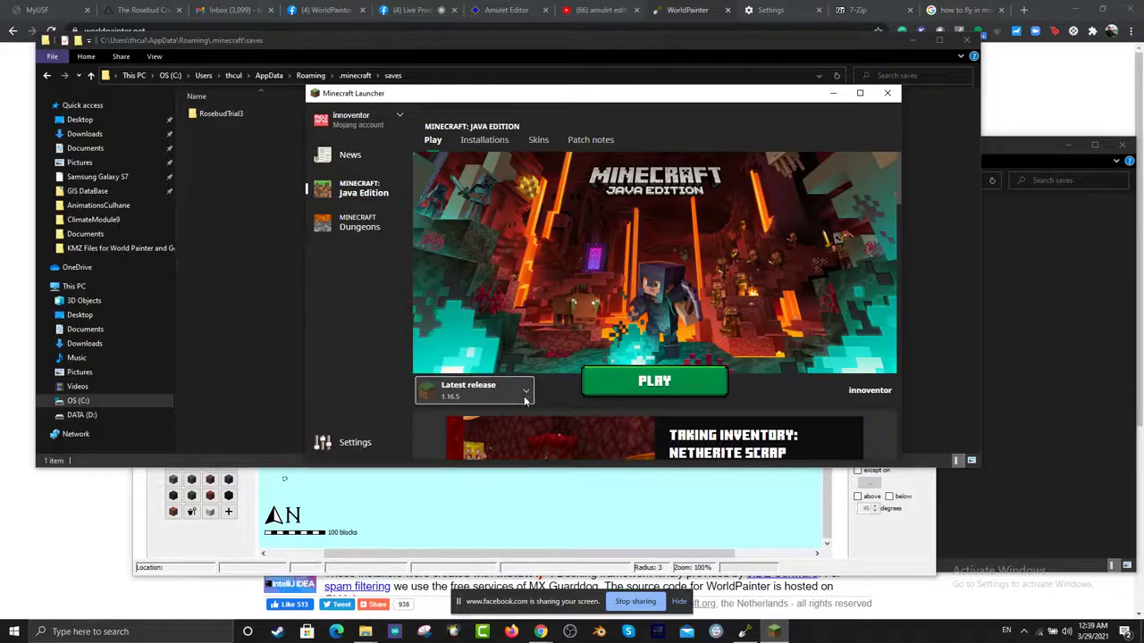
click(673, 383)
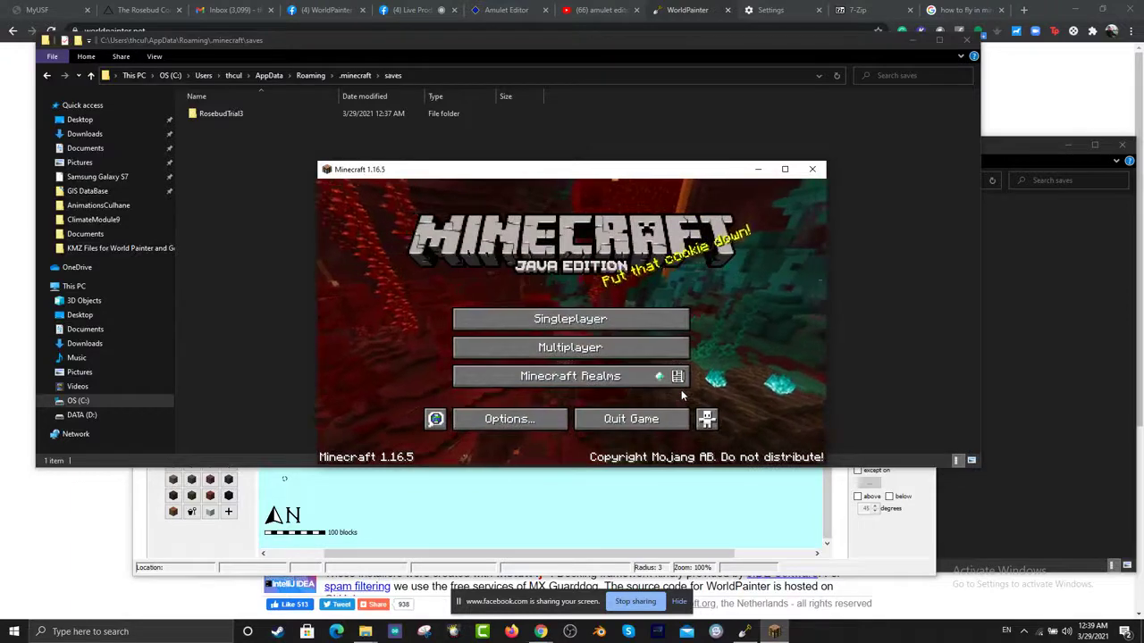
Step: Open multiplayer, allow the Java(TM) Platform SE binary through the firewall on public networks, and return to the title screen
click(601, 350)
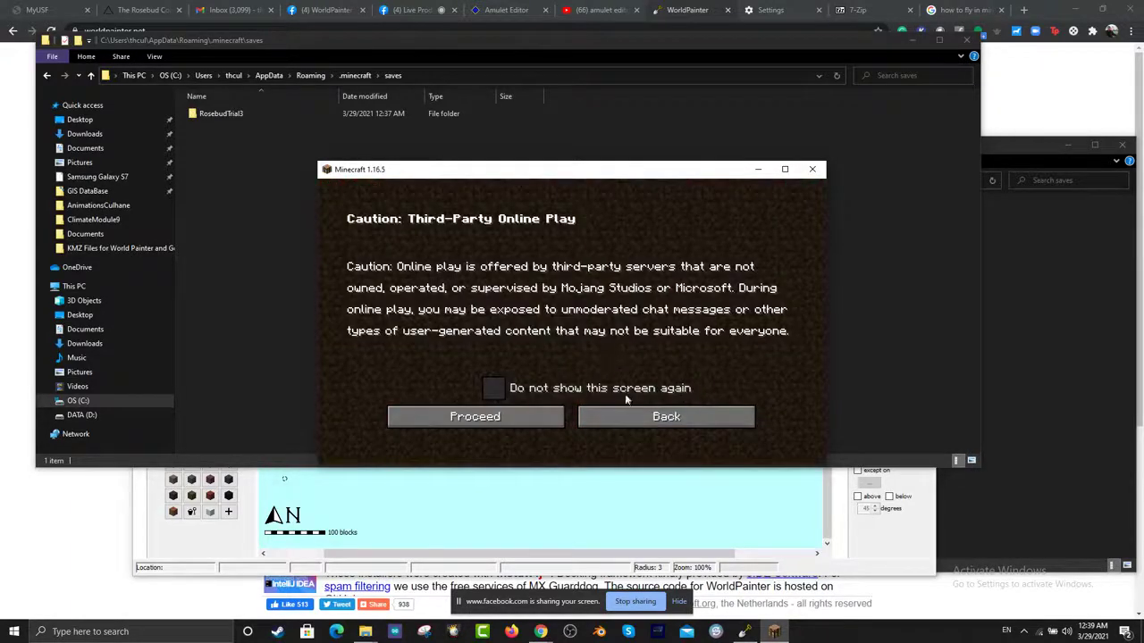
click(515, 419)
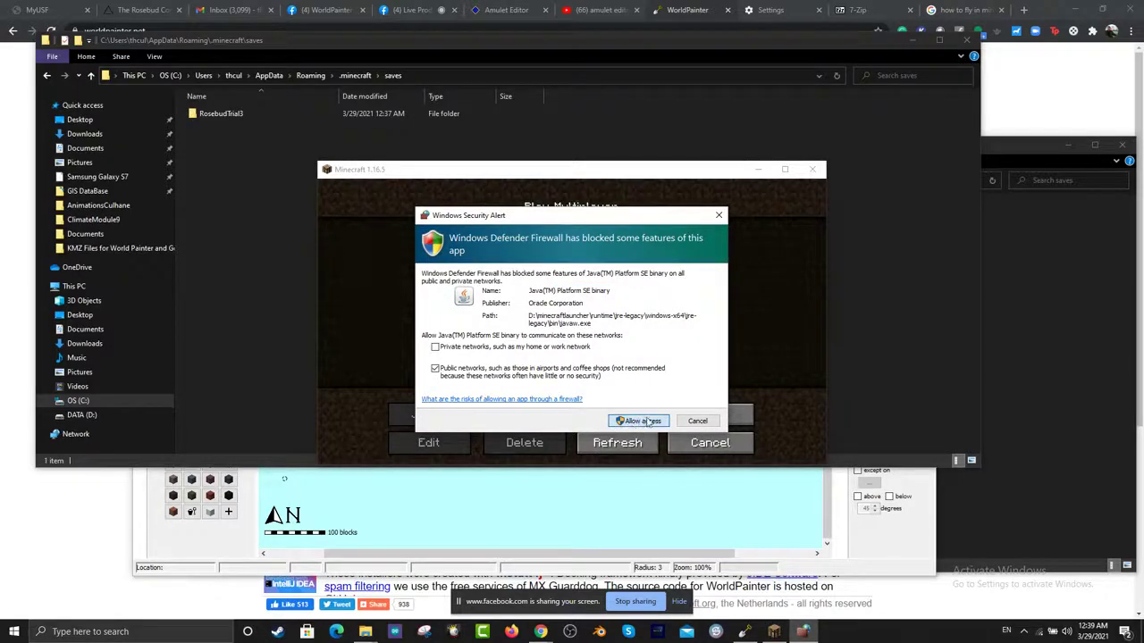
click(638, 421)
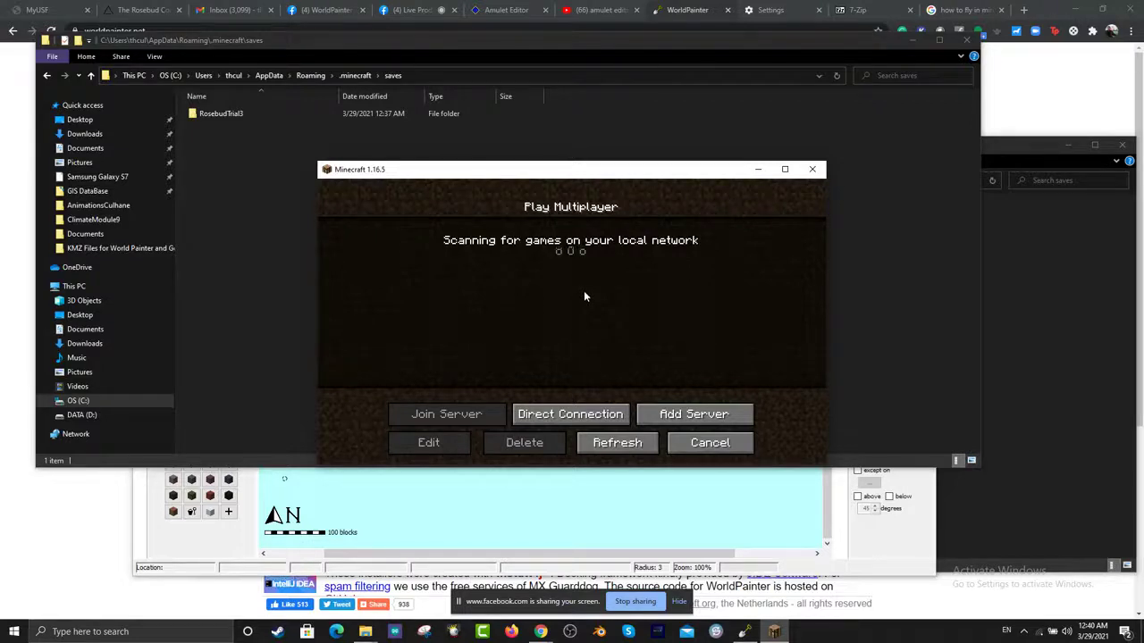
click(702, 452)
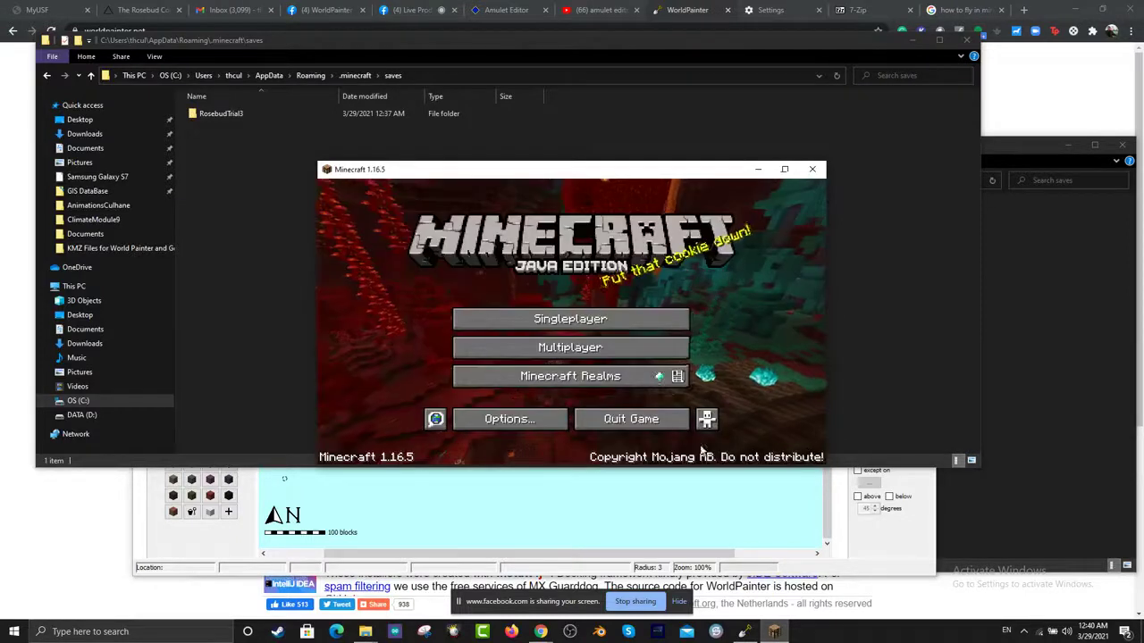
Step: Load the RosebudTrial3 singleplayer world without creating a backup, and resume play in a maximized window
click(561, 324)
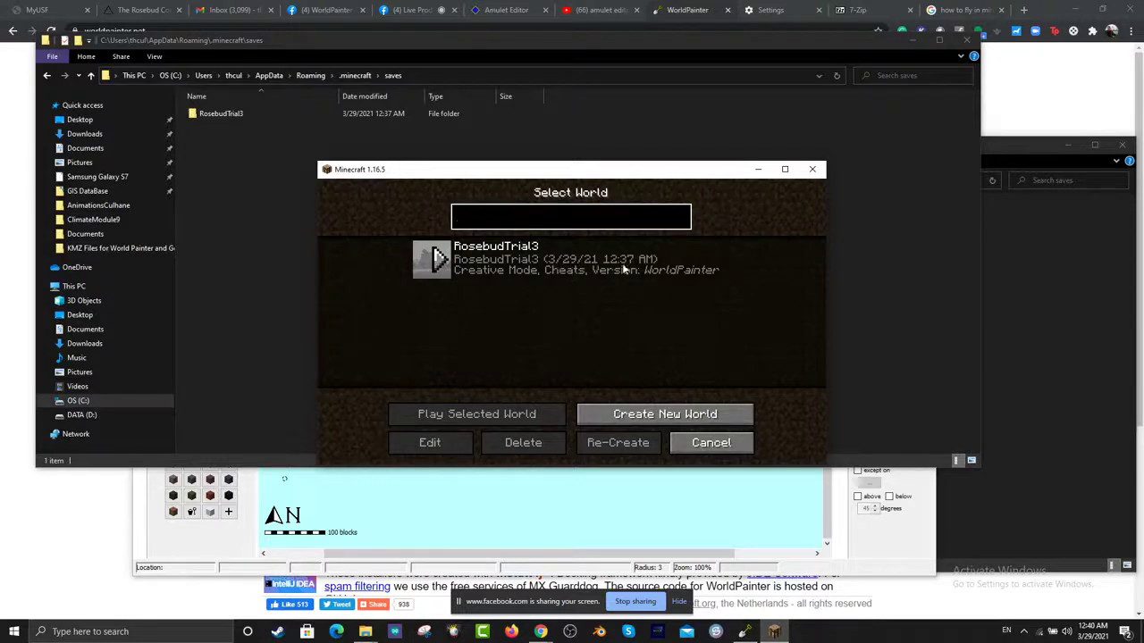
click(439, 259)
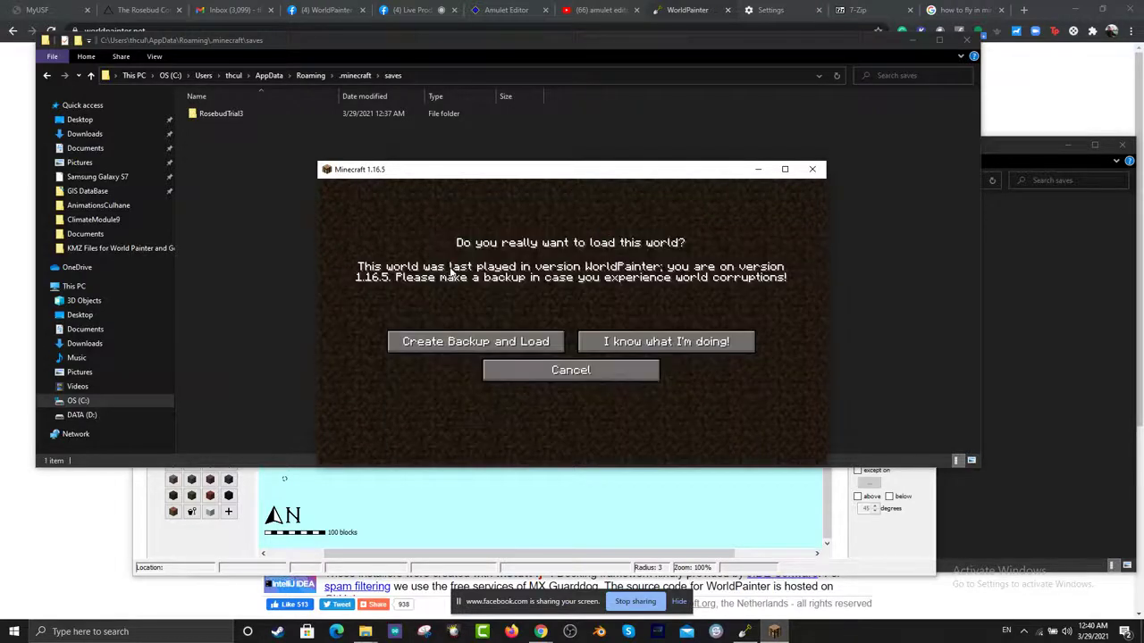
click(652, 341)
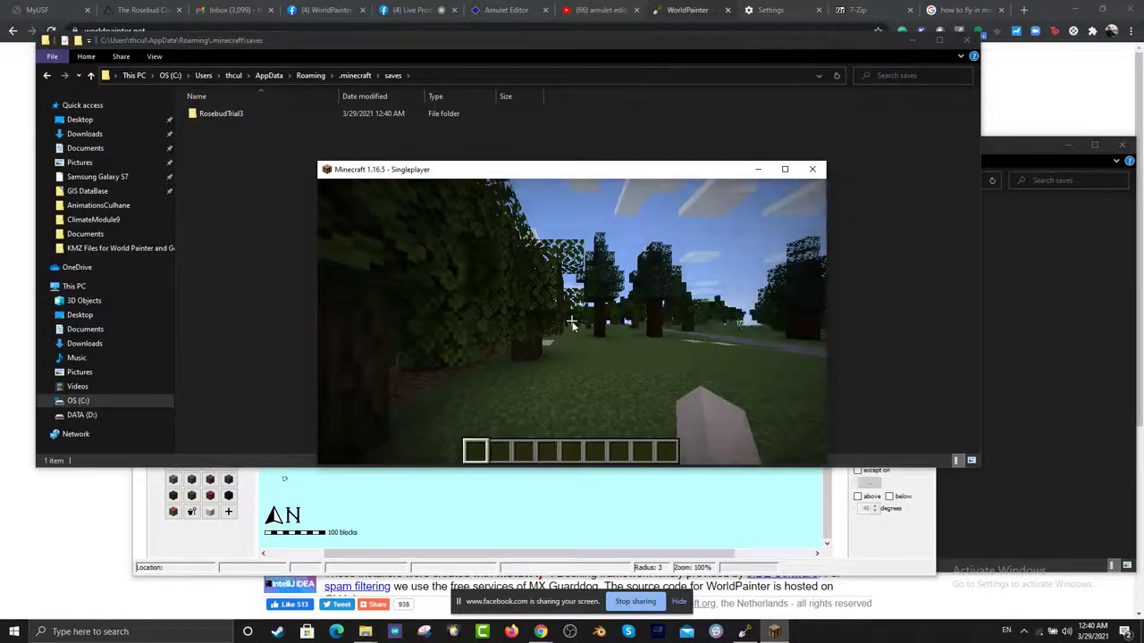
key(w)
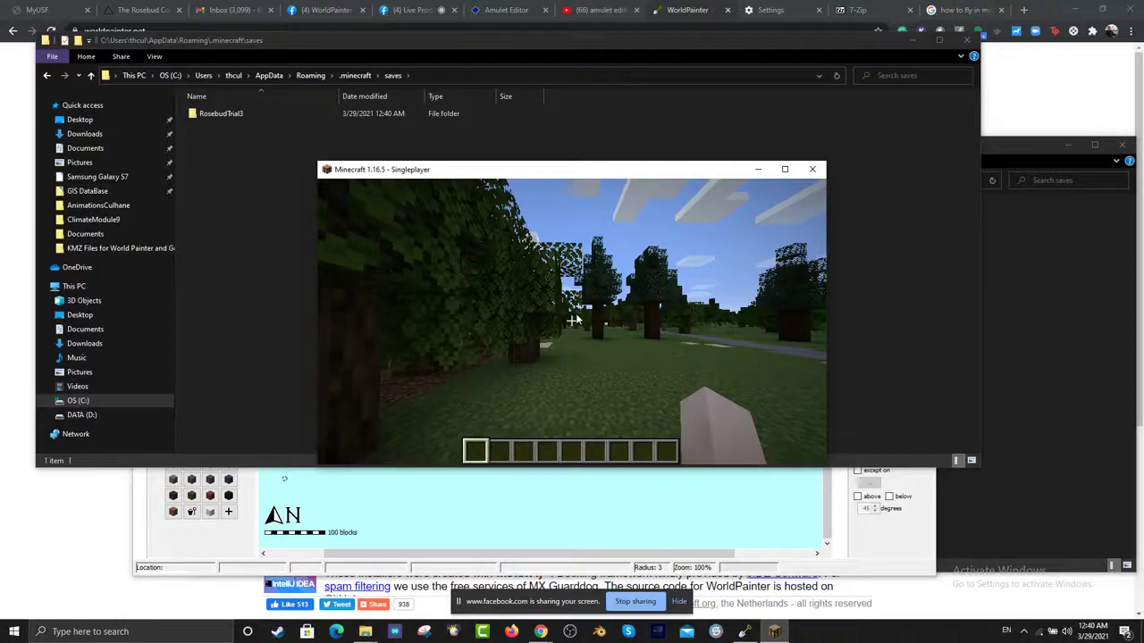
click(784, 169)
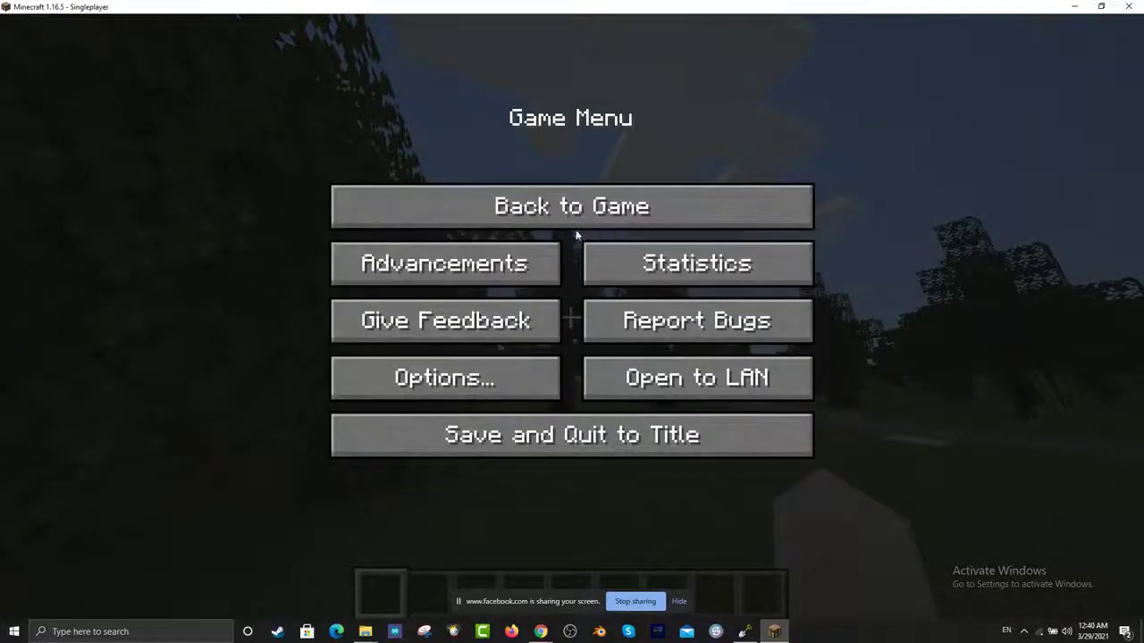
click(523, 211)
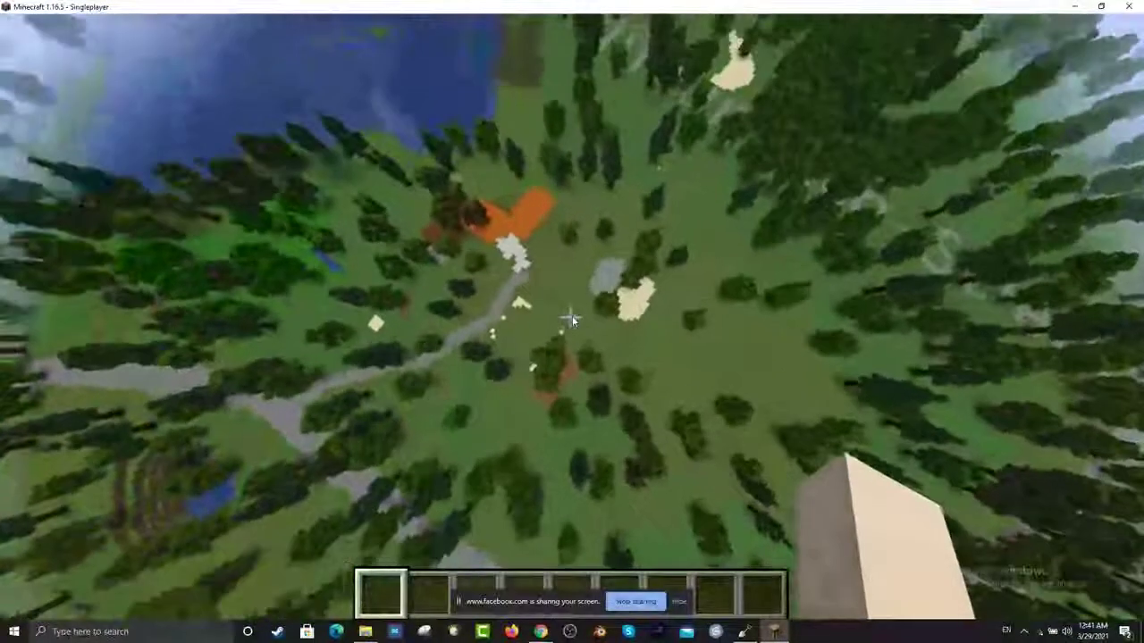
Step: Stop flying to descend to the ground, and walk past the reddish block patches to the tree beside the sand patch
key(space)
key(space)
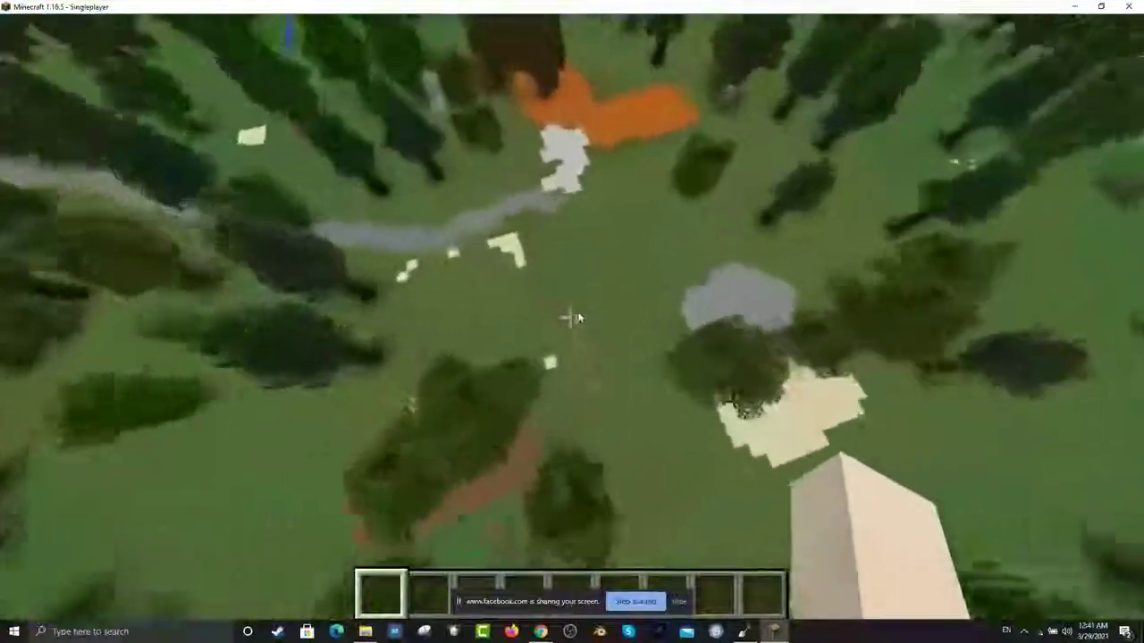
key(w)
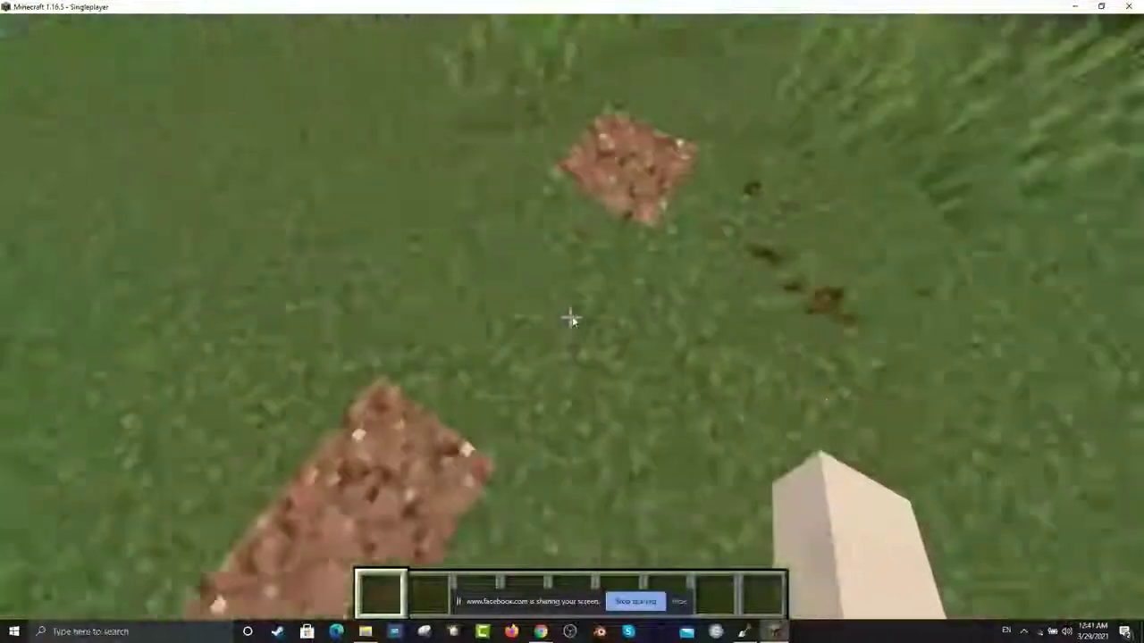
key(w)
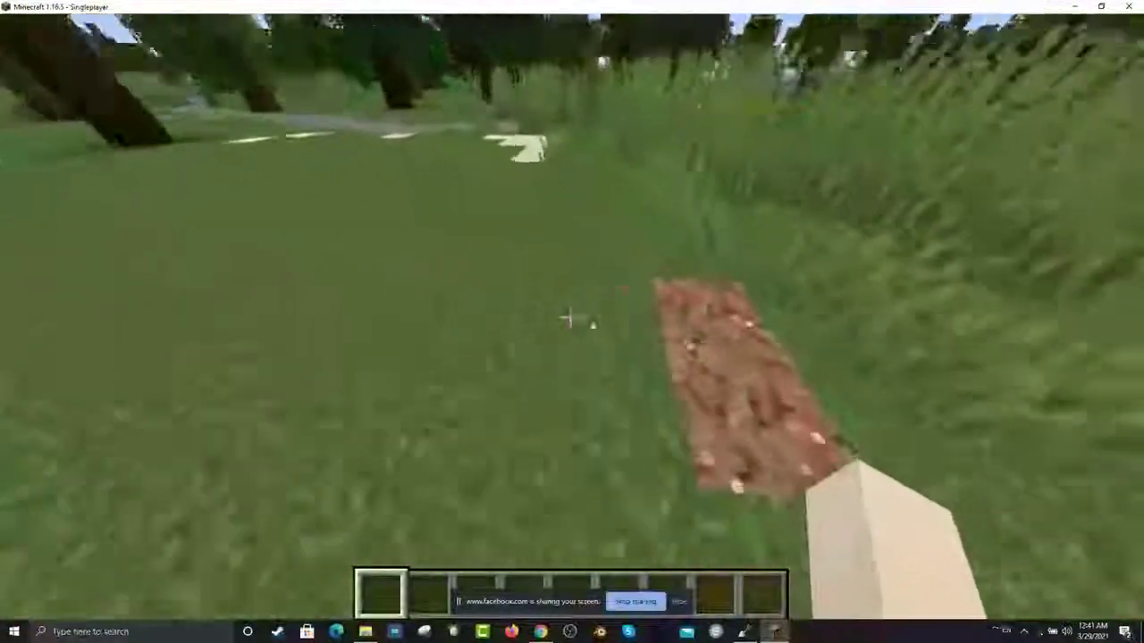
key(w)
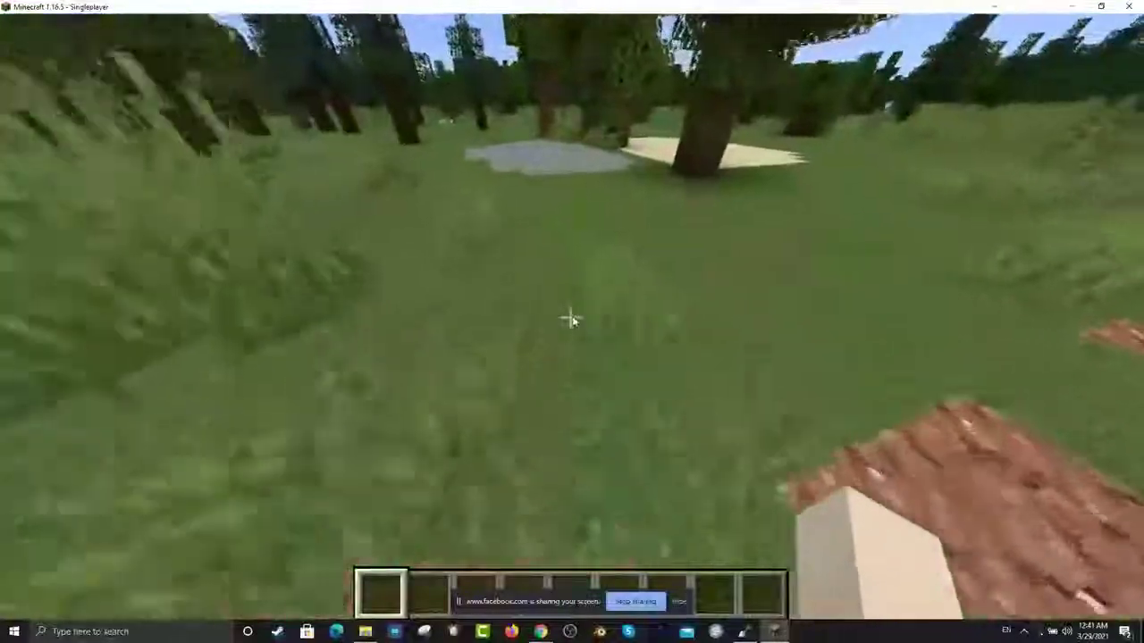
key(w)
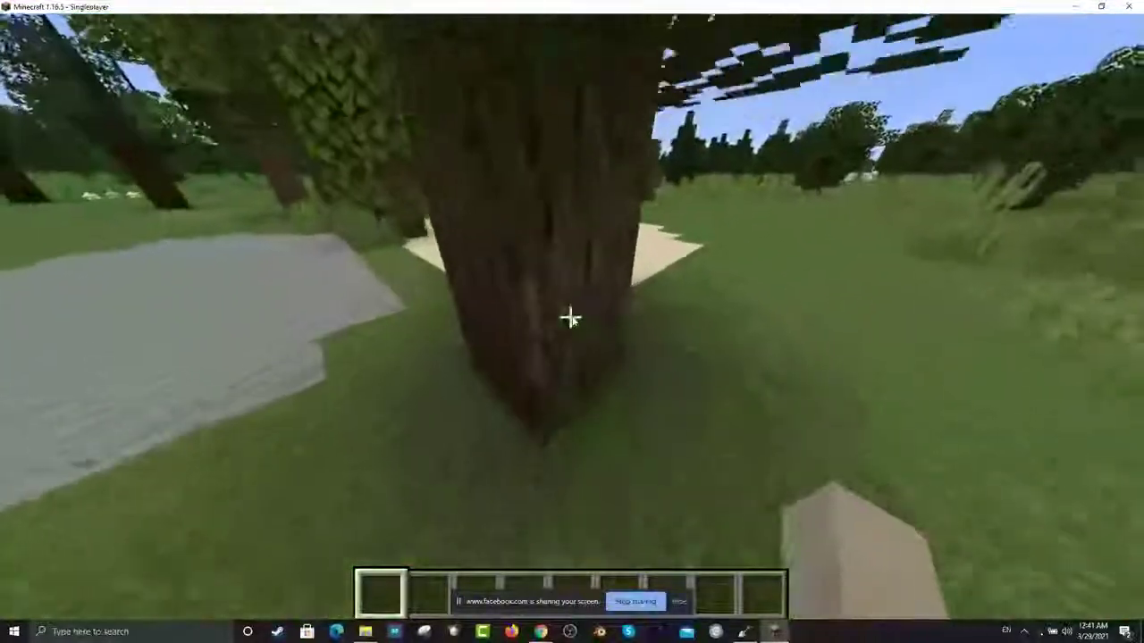
Step: Break the trunk blocks of the tree beside the sand patch, working upward into its canopy
click(572, 319)
click(572, 319)
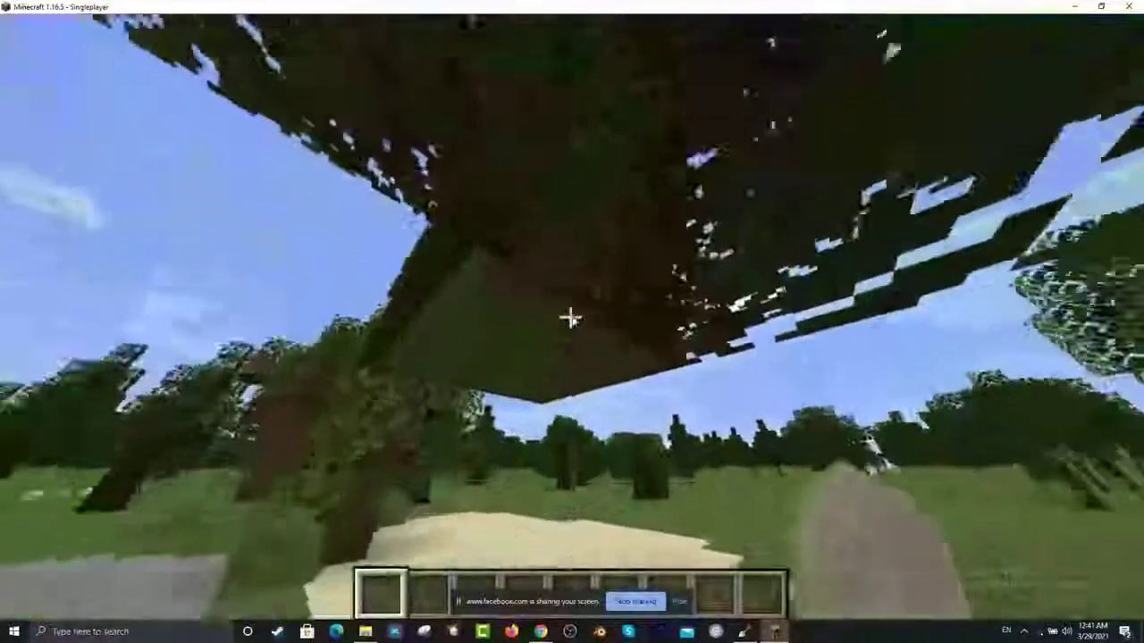
click(572, 319)
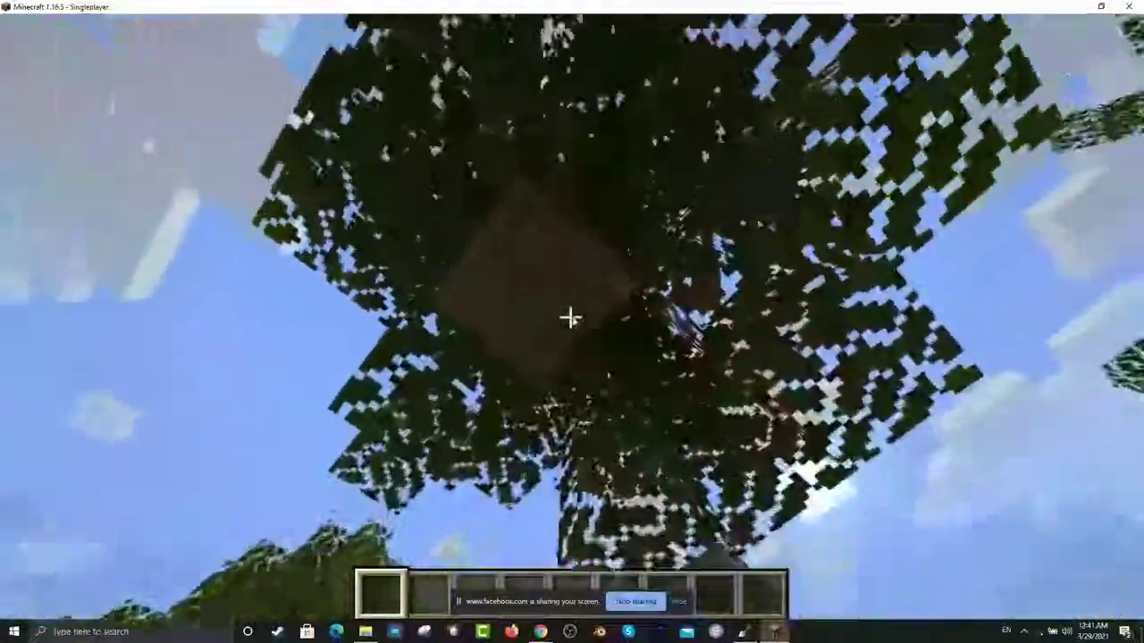
click(572, 319)
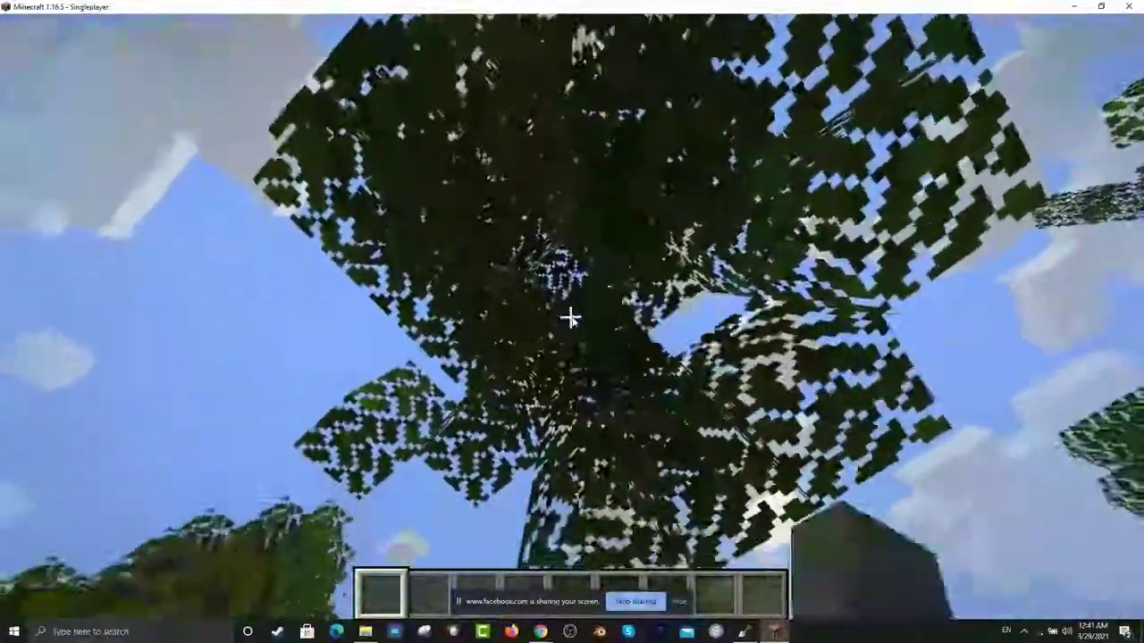
Step: Break the leaf blocks of the felled tree's canopy beside the sand patch from below
click(572, 319)
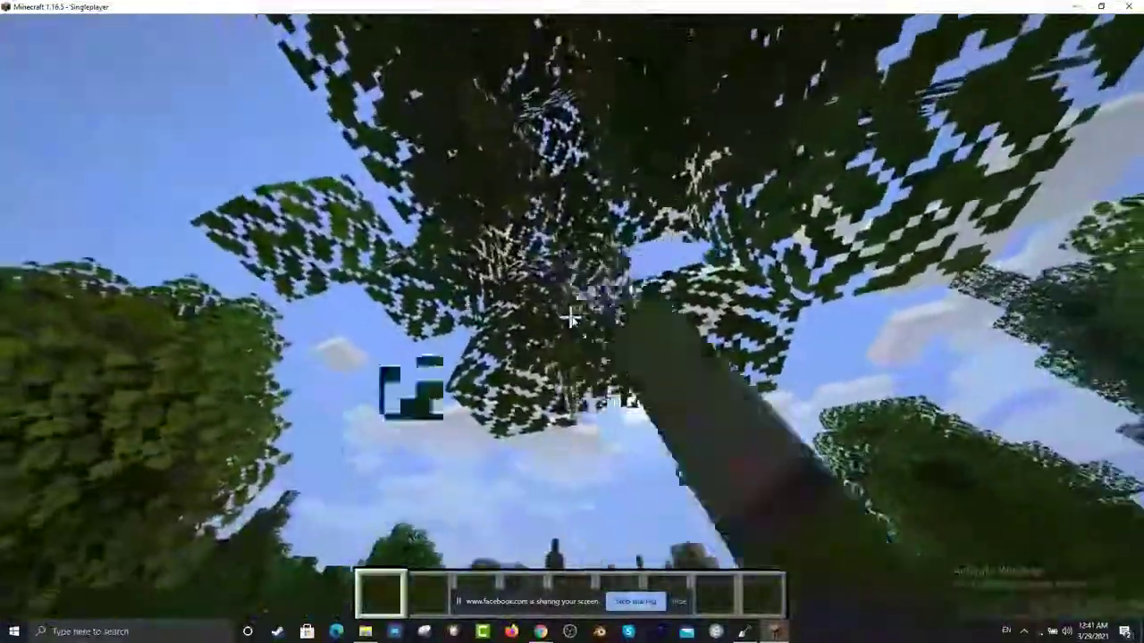
click(572, 319)
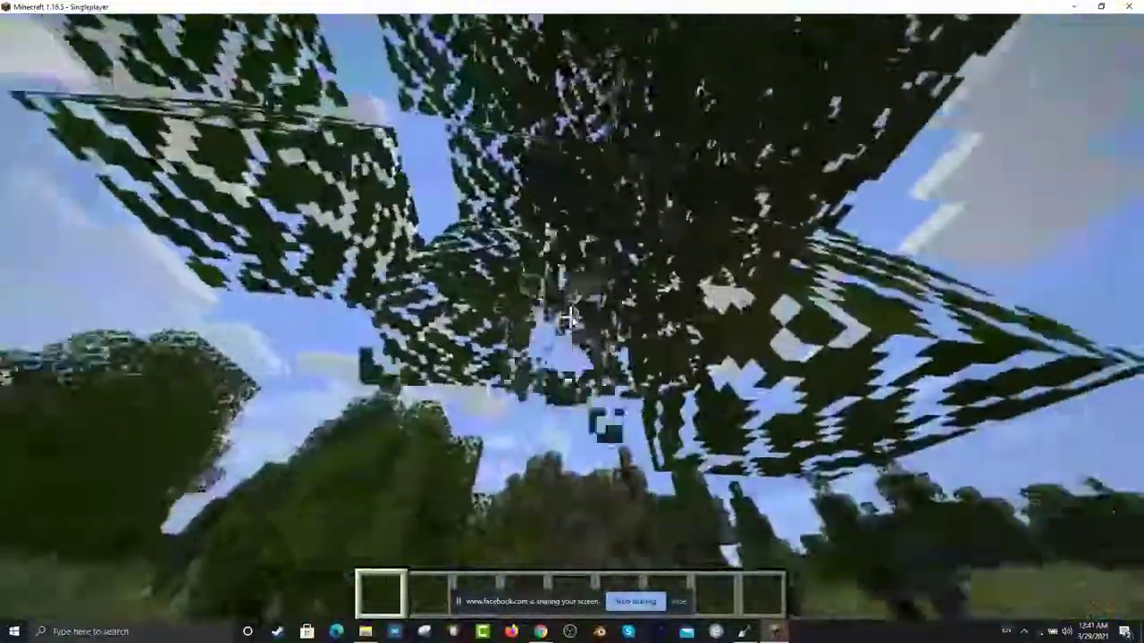
click(572, 319)
click(572, 319)
click(572, 319)
click(572, 319)
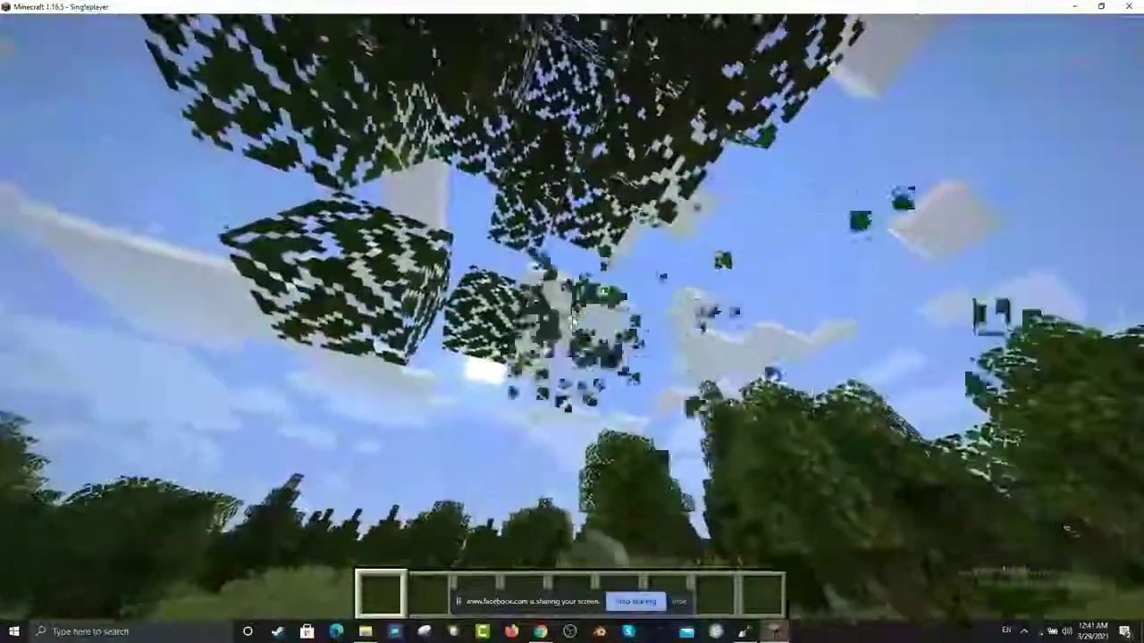
click(572, 319)
click(572, 319)
click(572, 319)
click(572, 319)
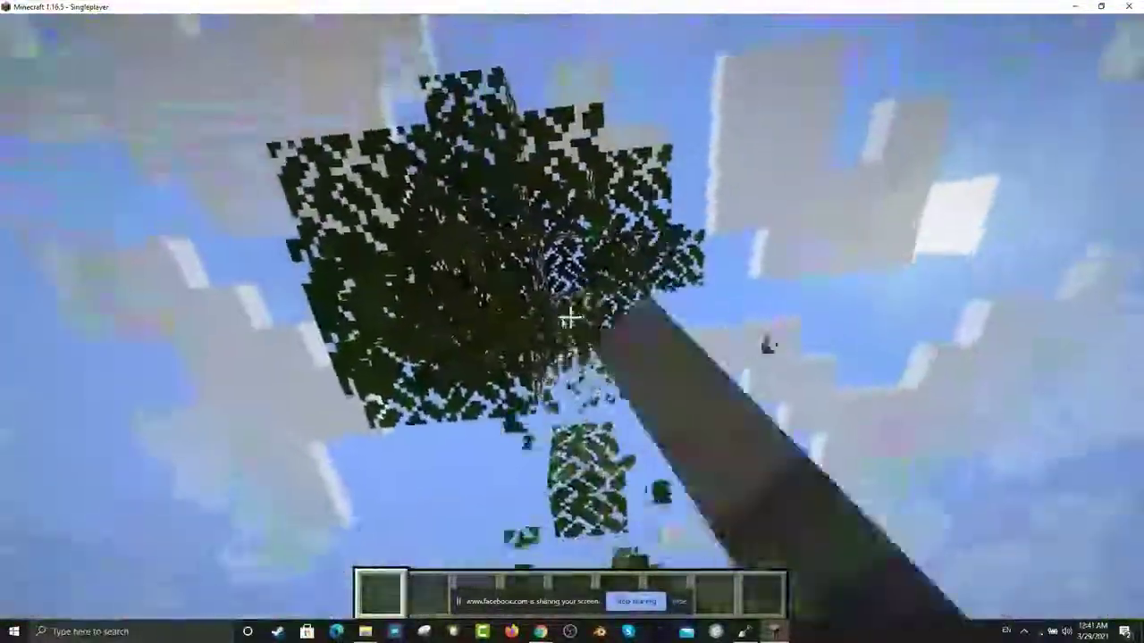
click(572, 319)
click(572, 319)
click(572, 319)
click(571, 319)
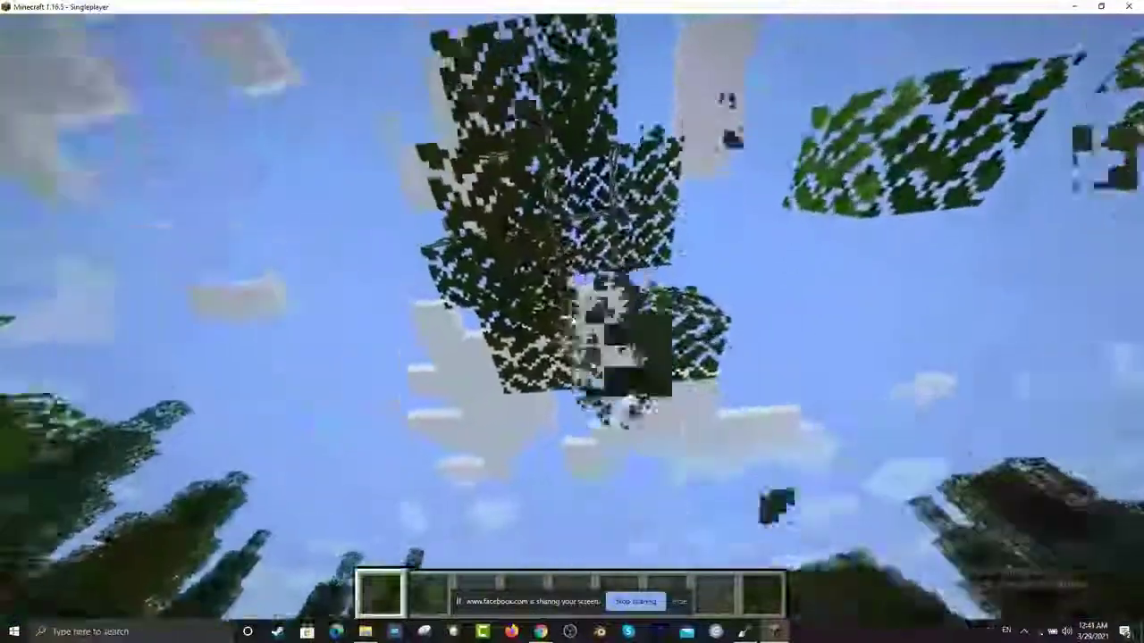
click(572, 319)
click(572, 319)
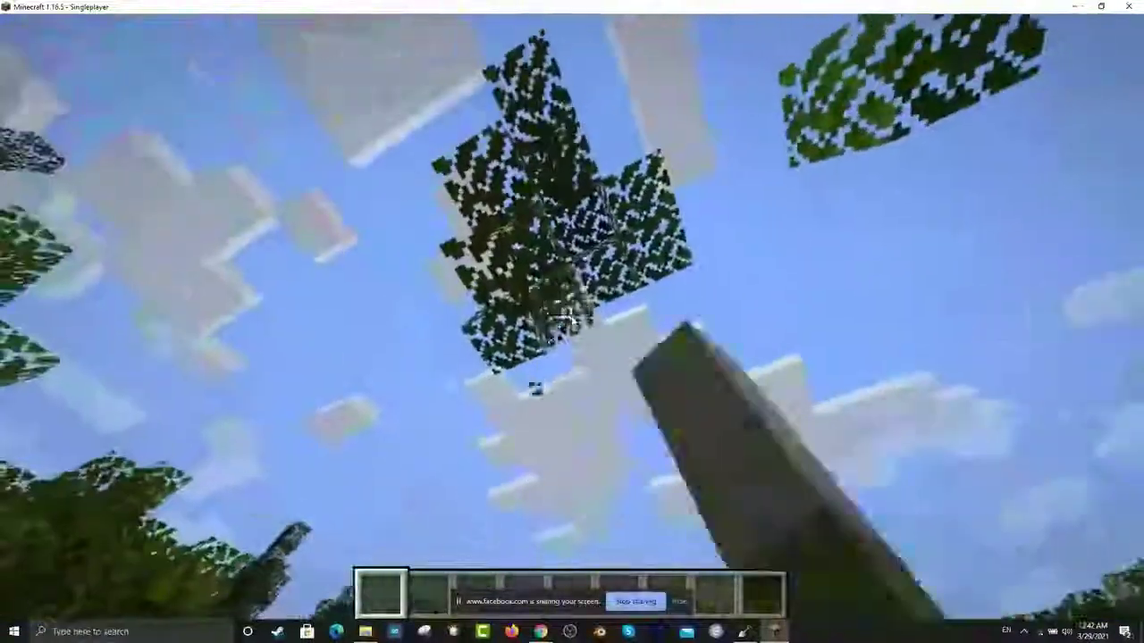
Step: Clear the last floating leaf clusters of the canopy, rising to reach the highest remaining block
click(571, 319)
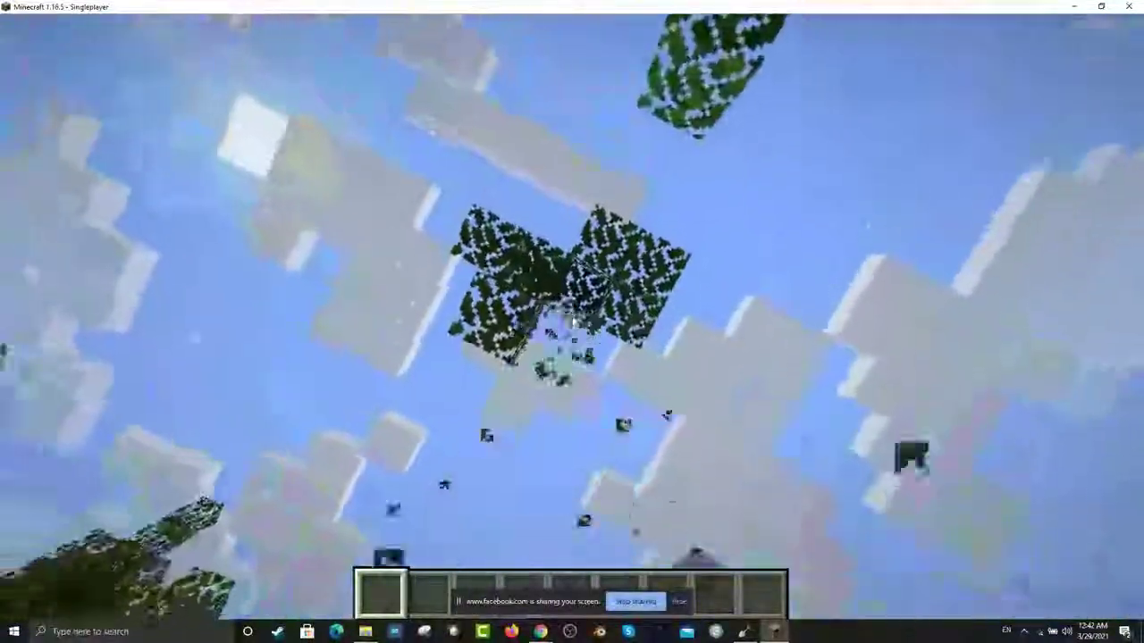
click(571, 319)
click(572, 319)
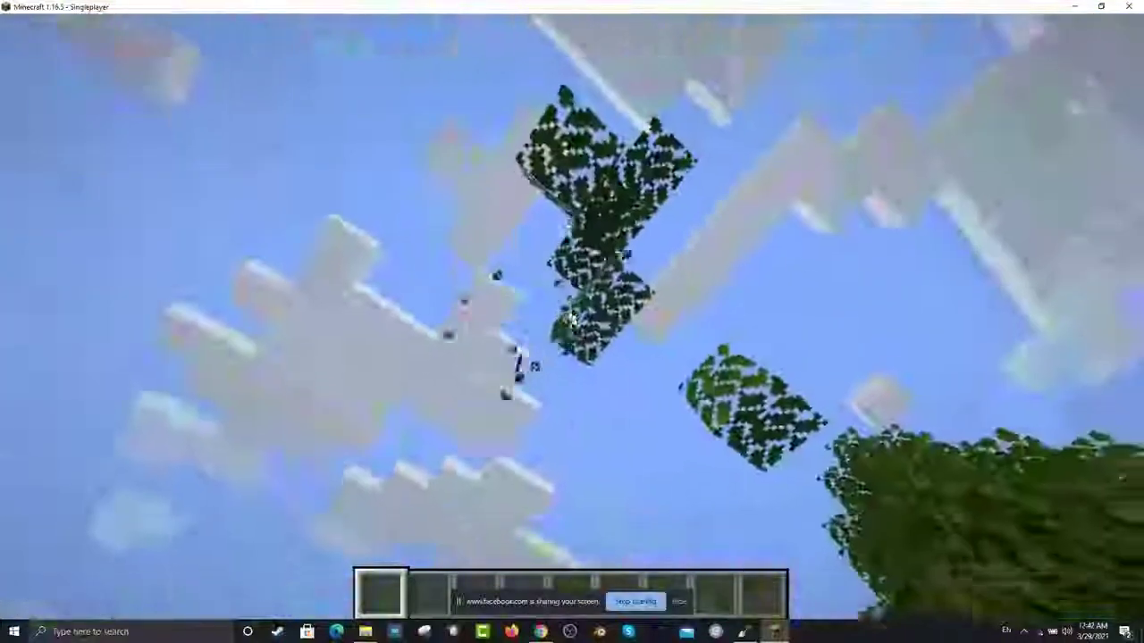
click(572, 319)
click(572, 319)
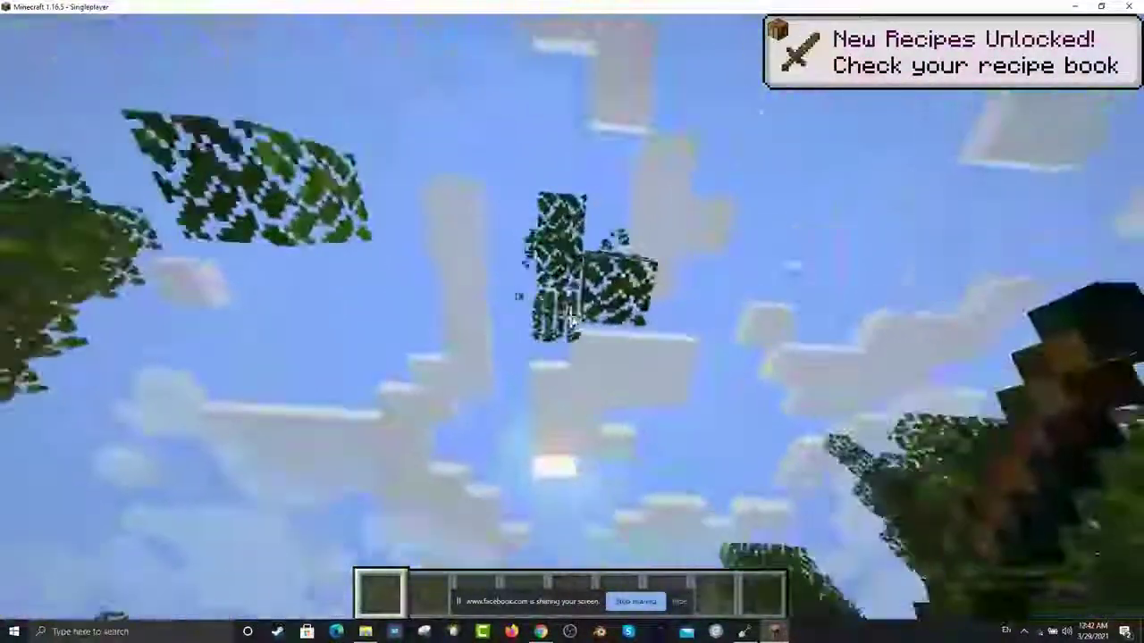
click(572, 319)
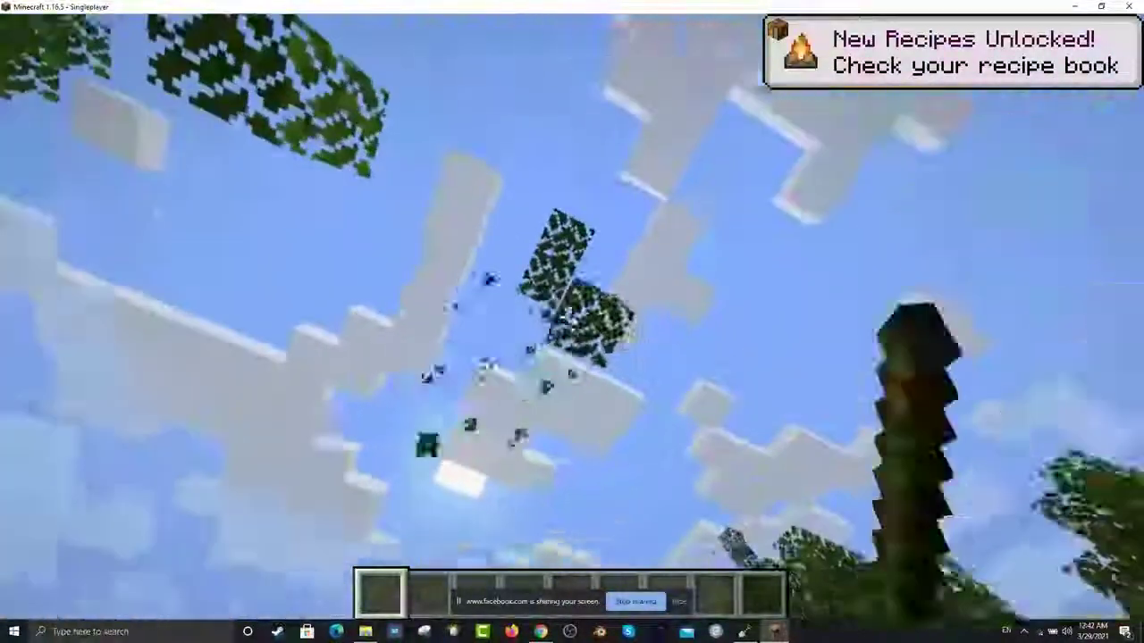
click(572, 319)
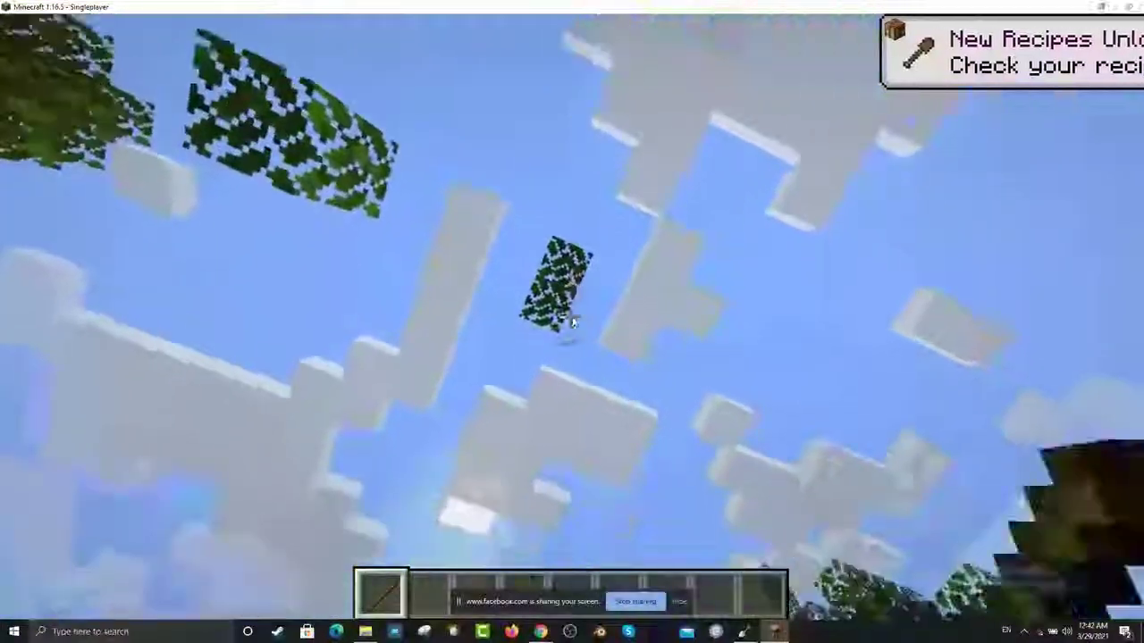
click(572, 319)
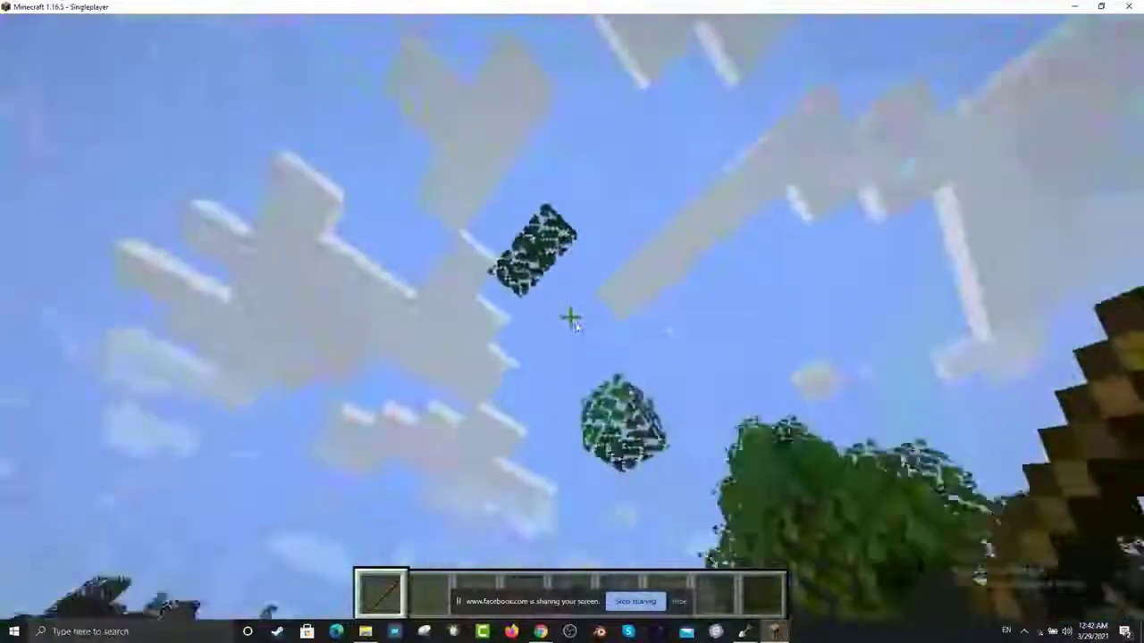
click(572, 319)
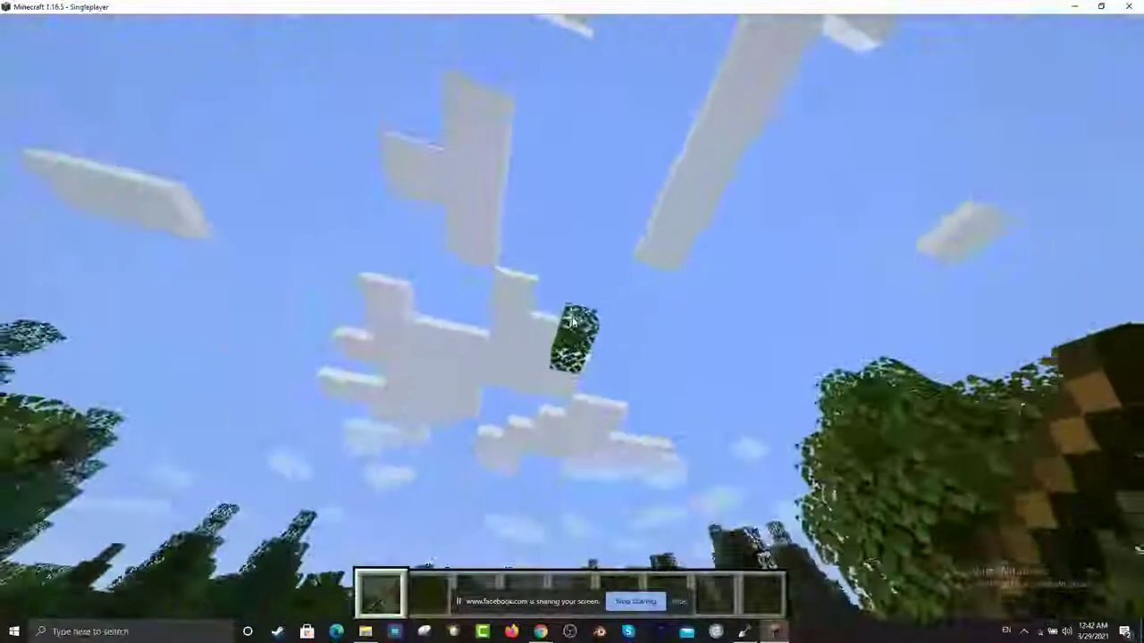
click(572, 320)
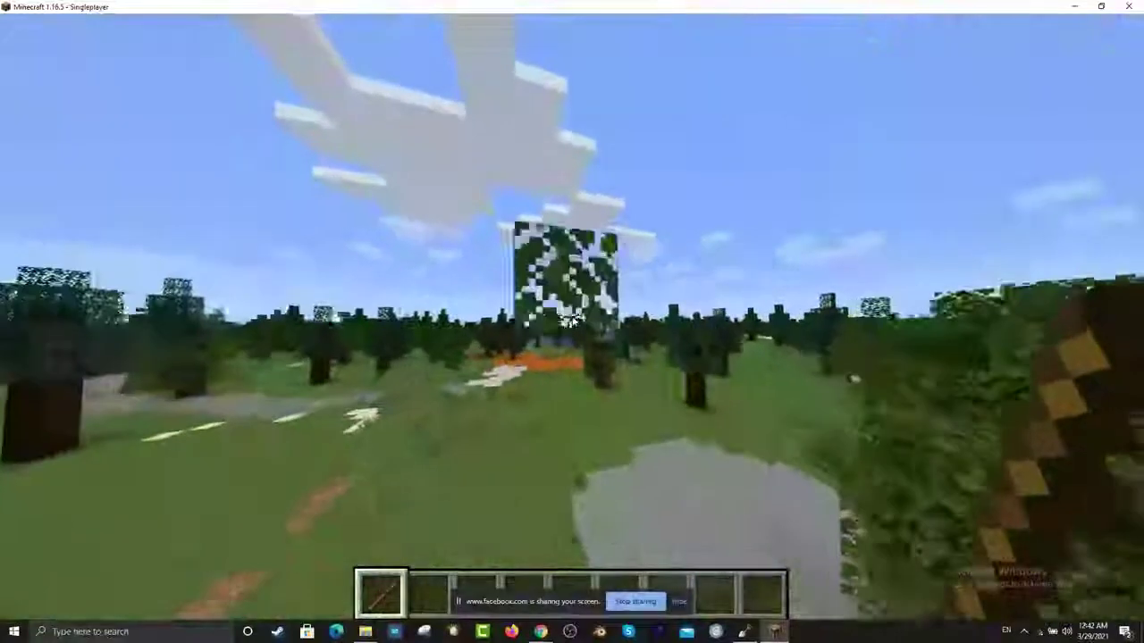
click(572, 320)
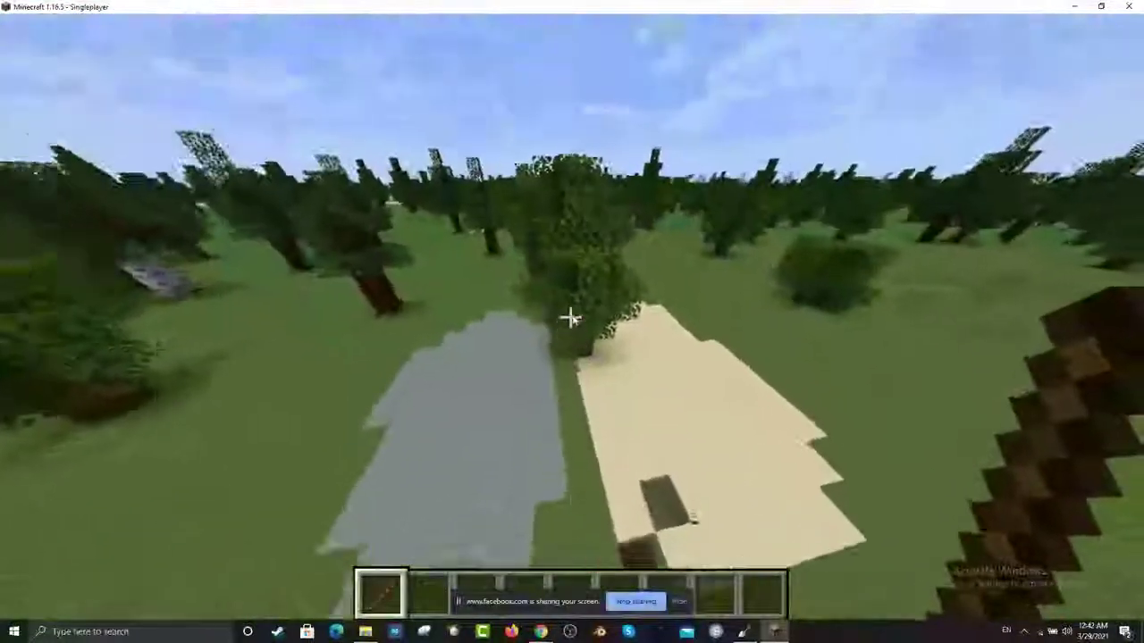
Step: Move forward over the grey and sand patches into the foliage of the leafy tree between them
key(w)
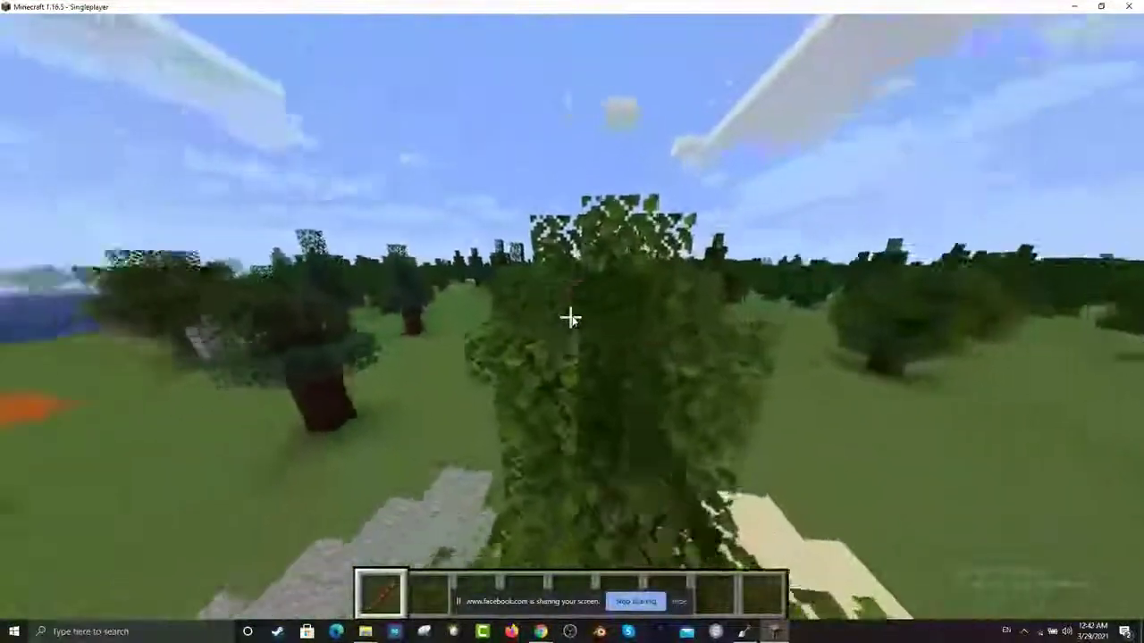
key(w)
key(w)
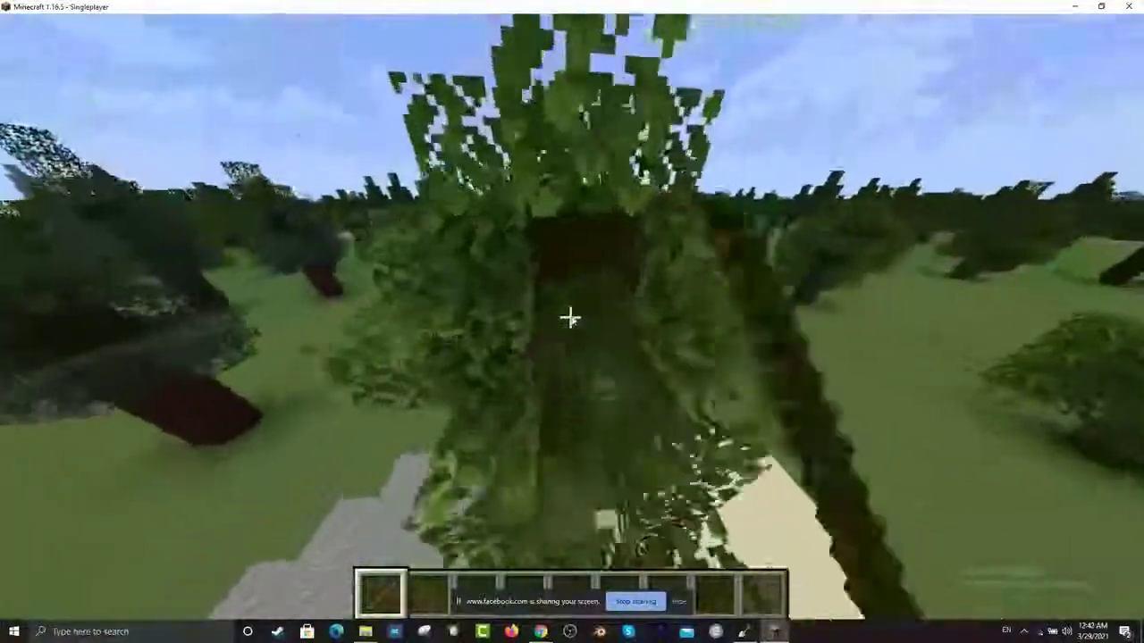
key(w)
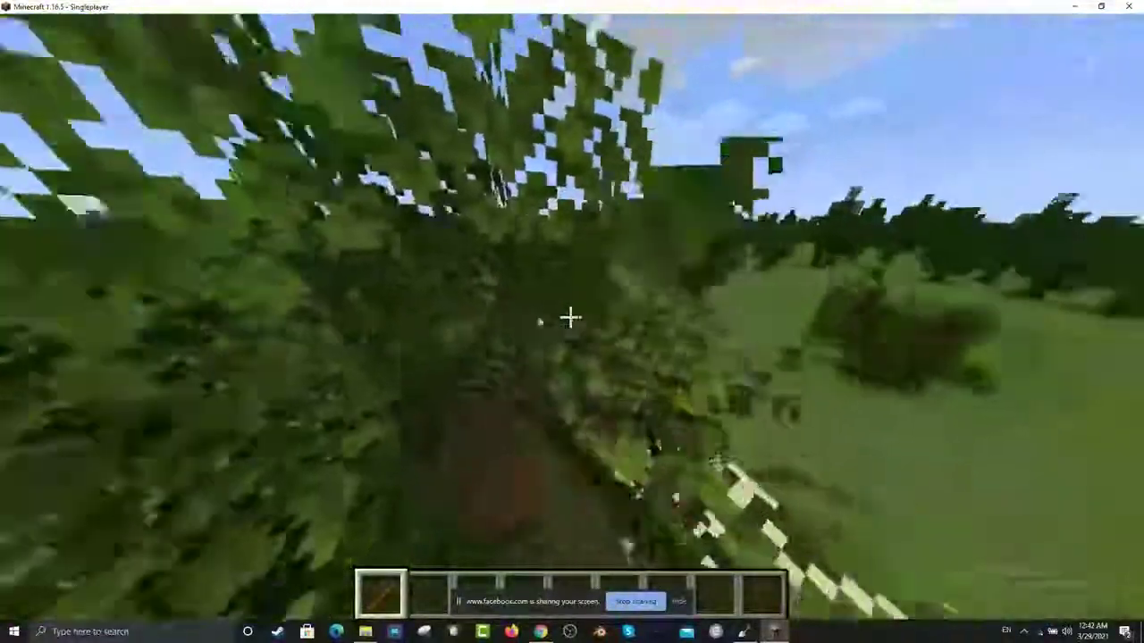
key(w)
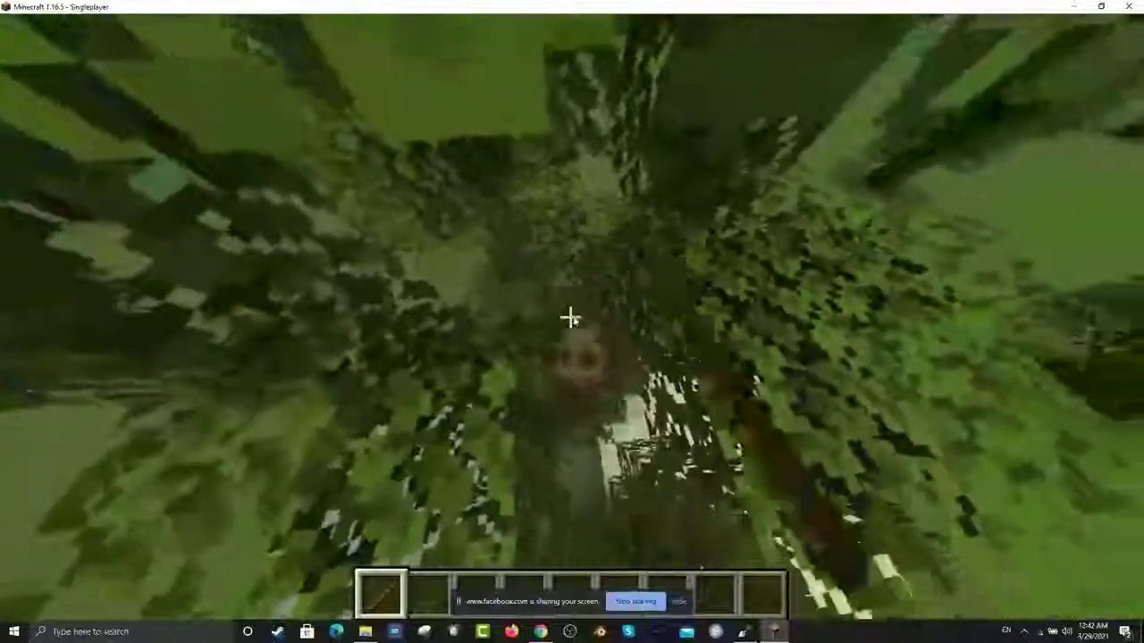
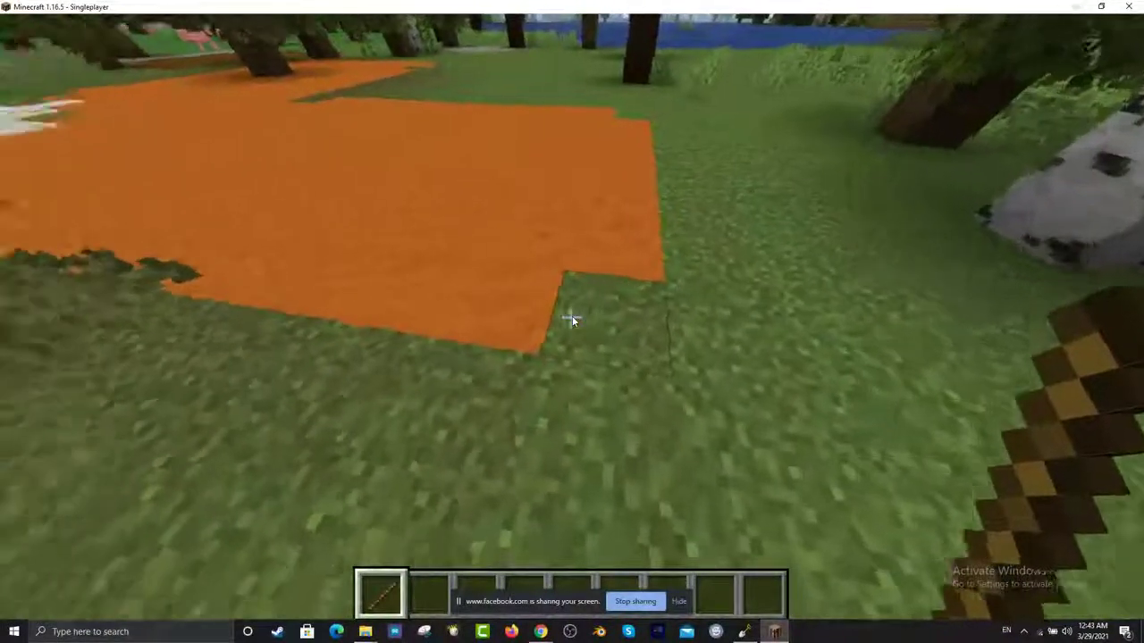
Step: Fly up and along the grey path over the forest, and descend to the grass clearing near the pigs
scroll(572, 319, down, 2)
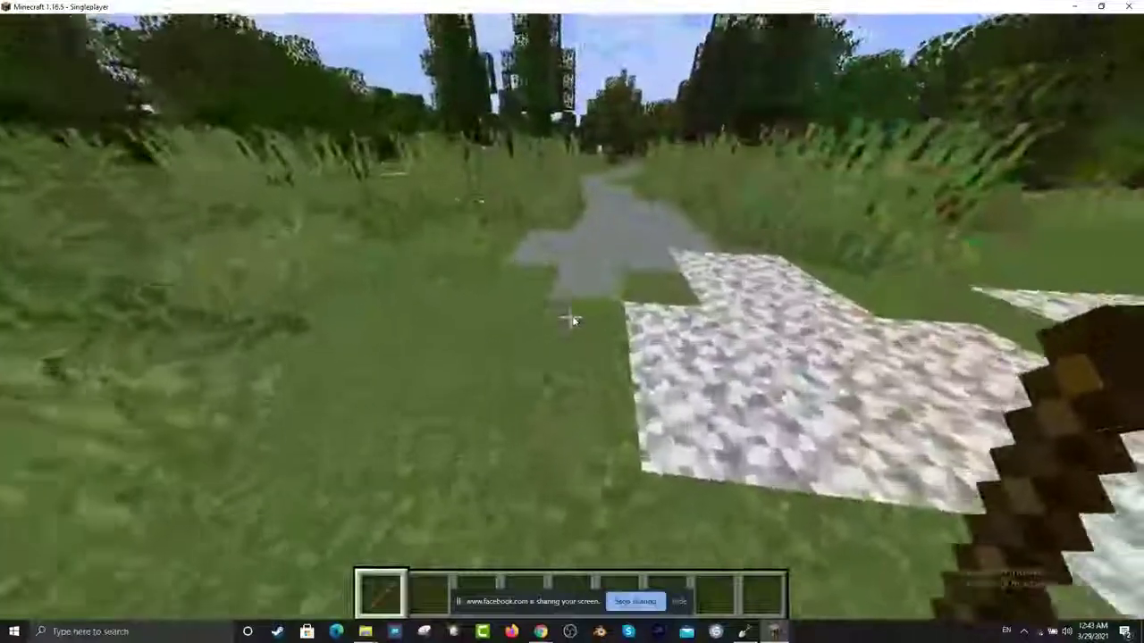
key(space)
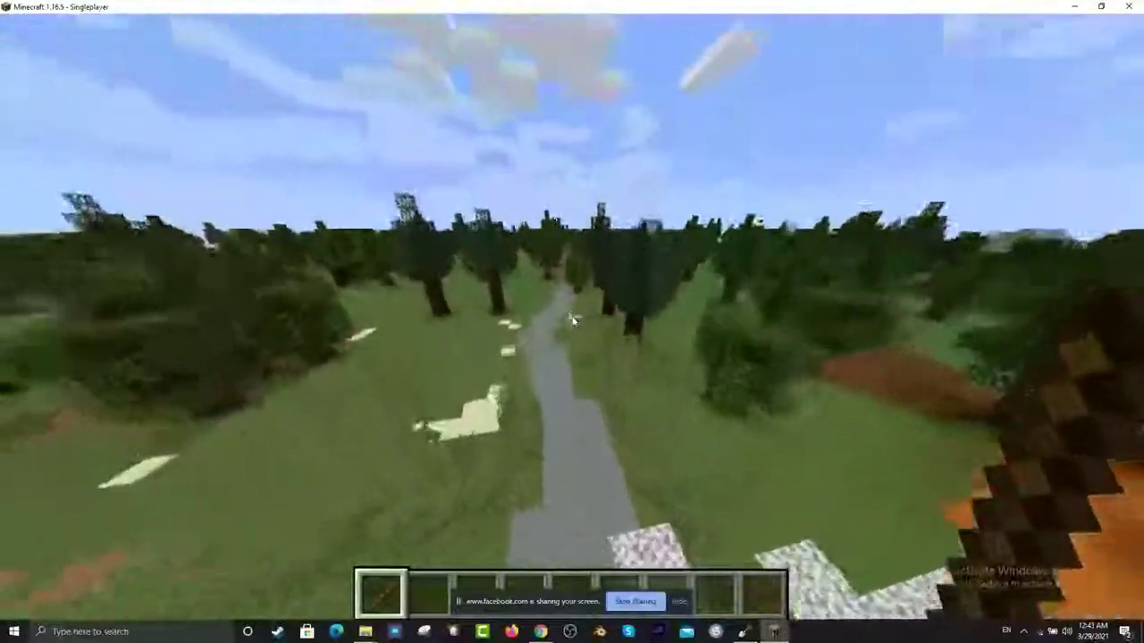
key(space)
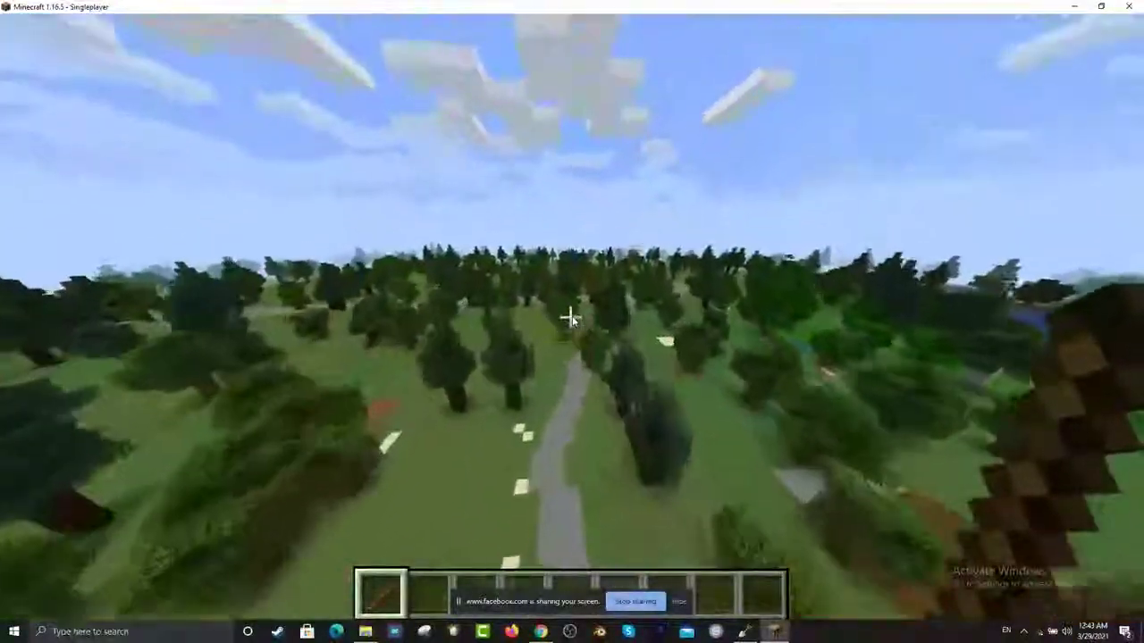
key(w)
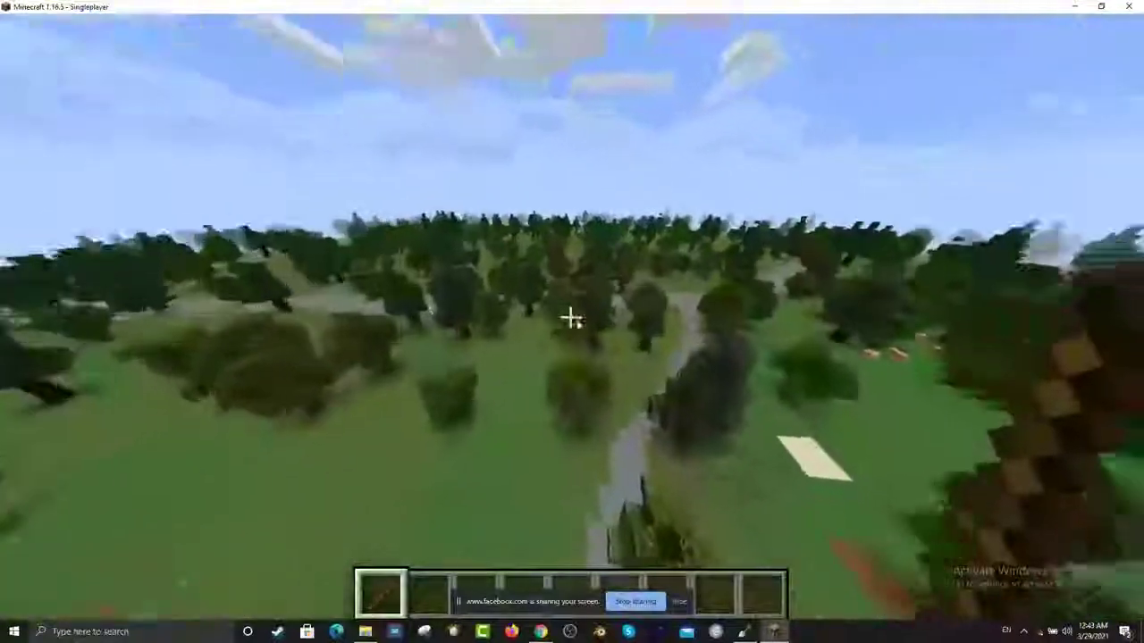
key(w)
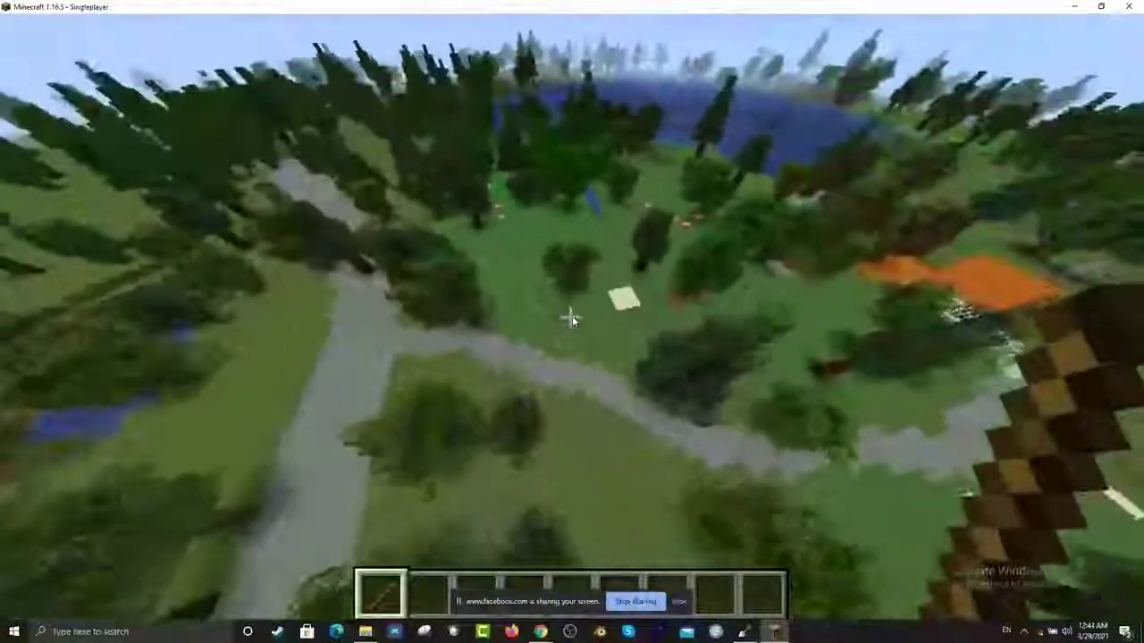
key(w)
key(shift)
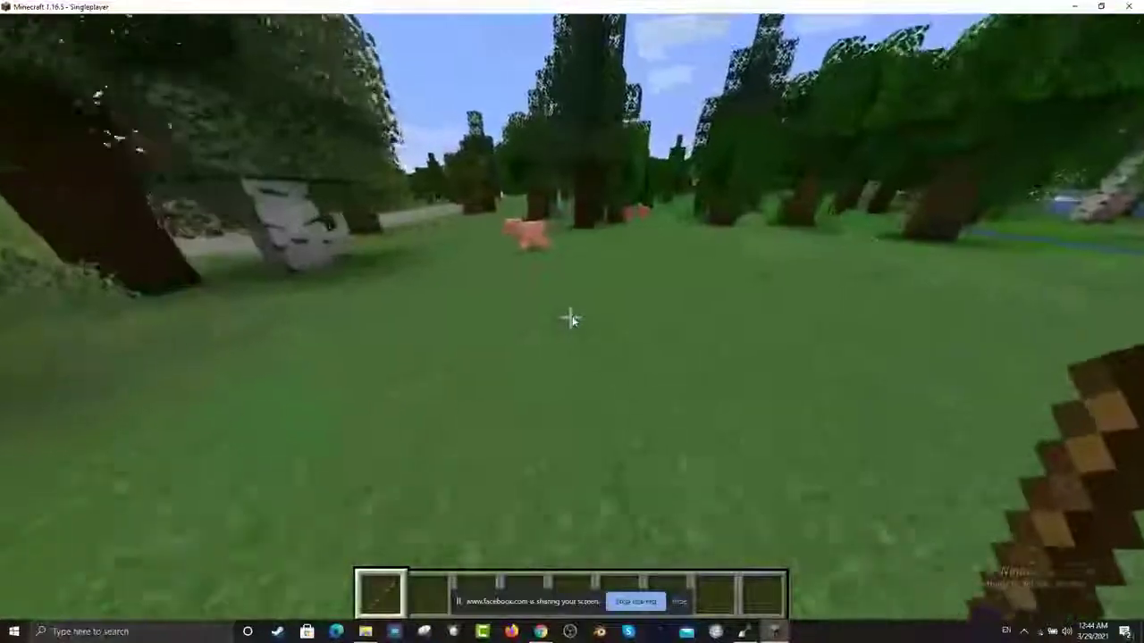
Step: Walk to the narrow water channel in the grass, dive into it, and swim up toward the surface
key(w)
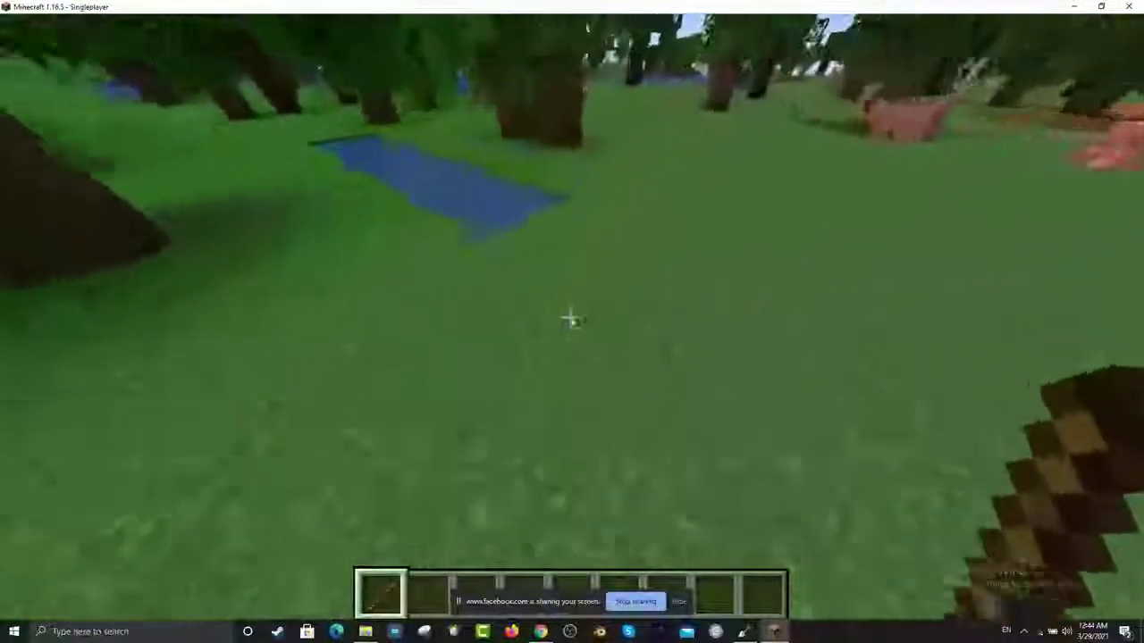
key(w)
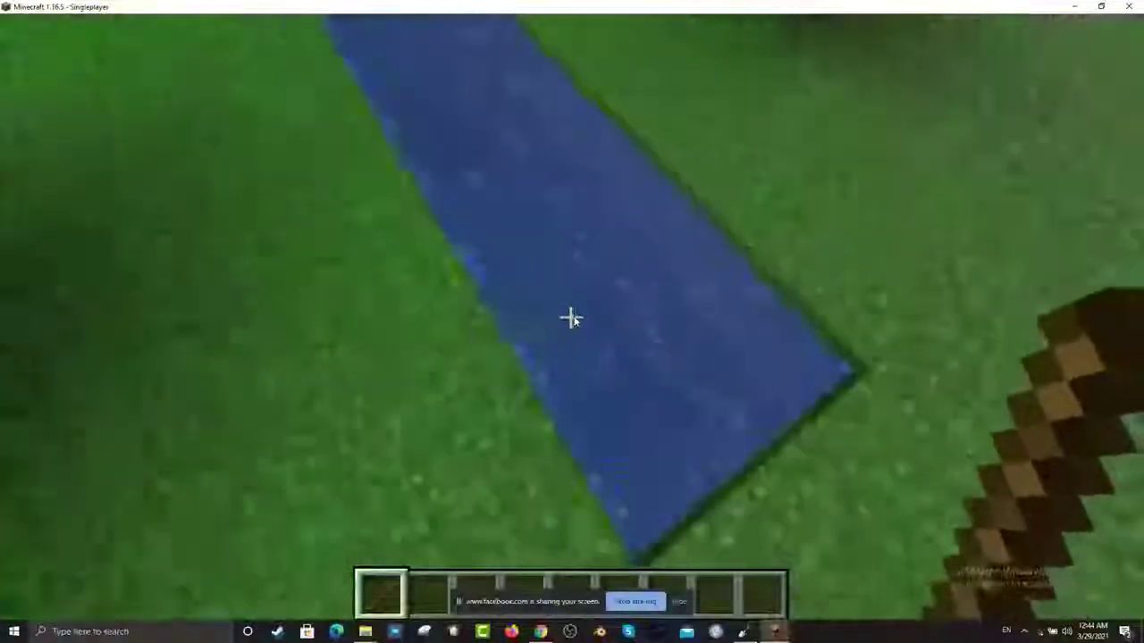
key(w)
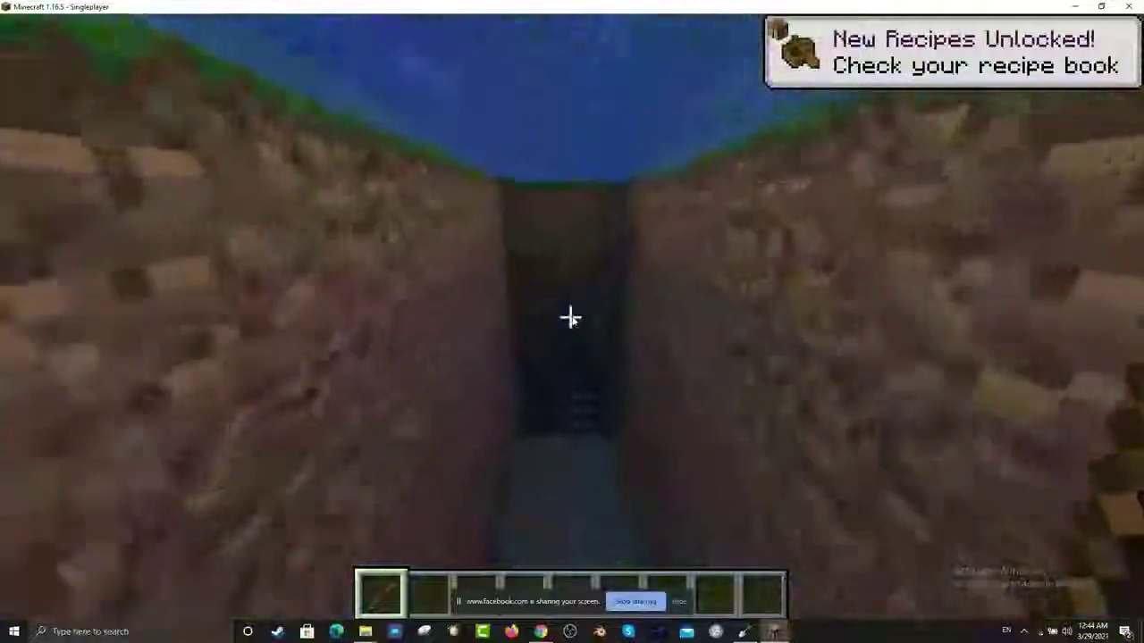
key(w)
key(space)
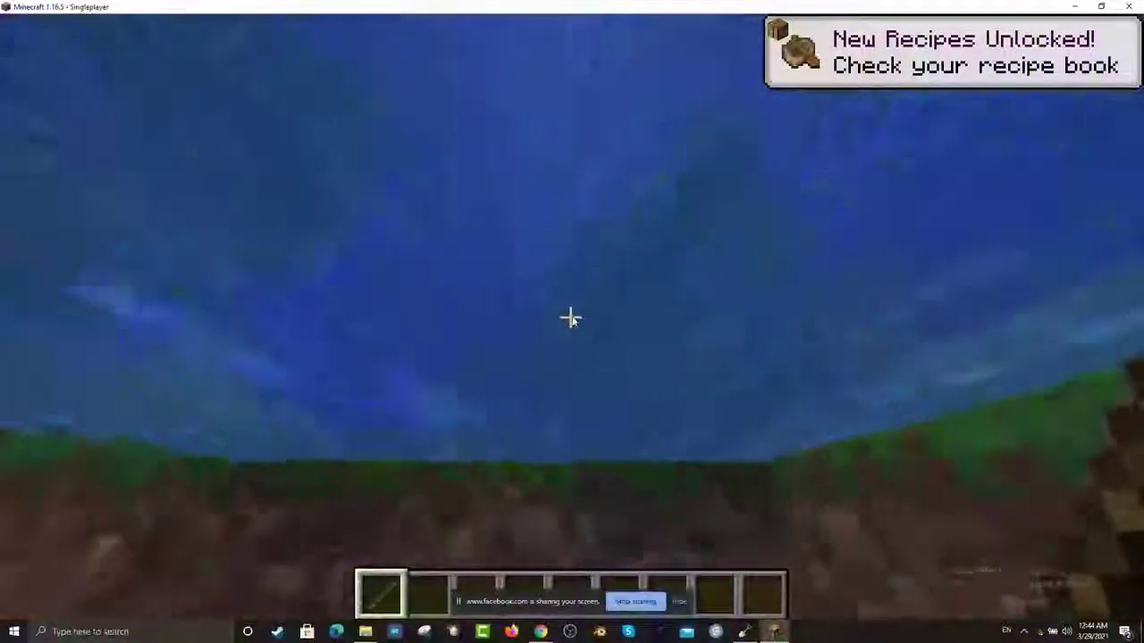
Step: Leave the channel, walk past the birch tree to the large lake, and go out onto the water
key(w)
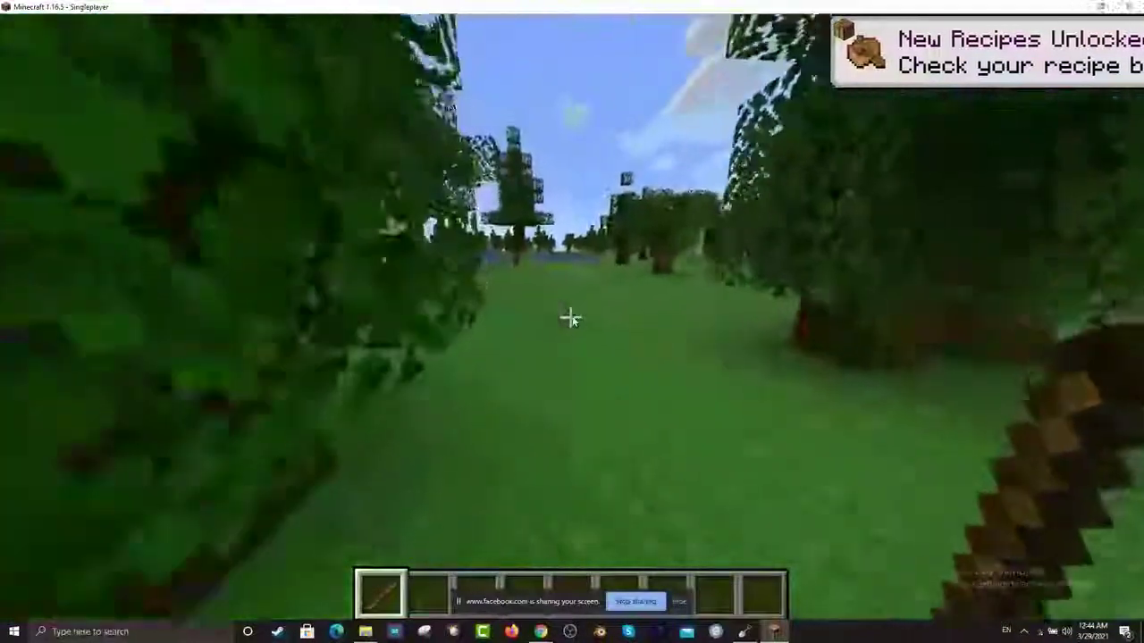
key(w)
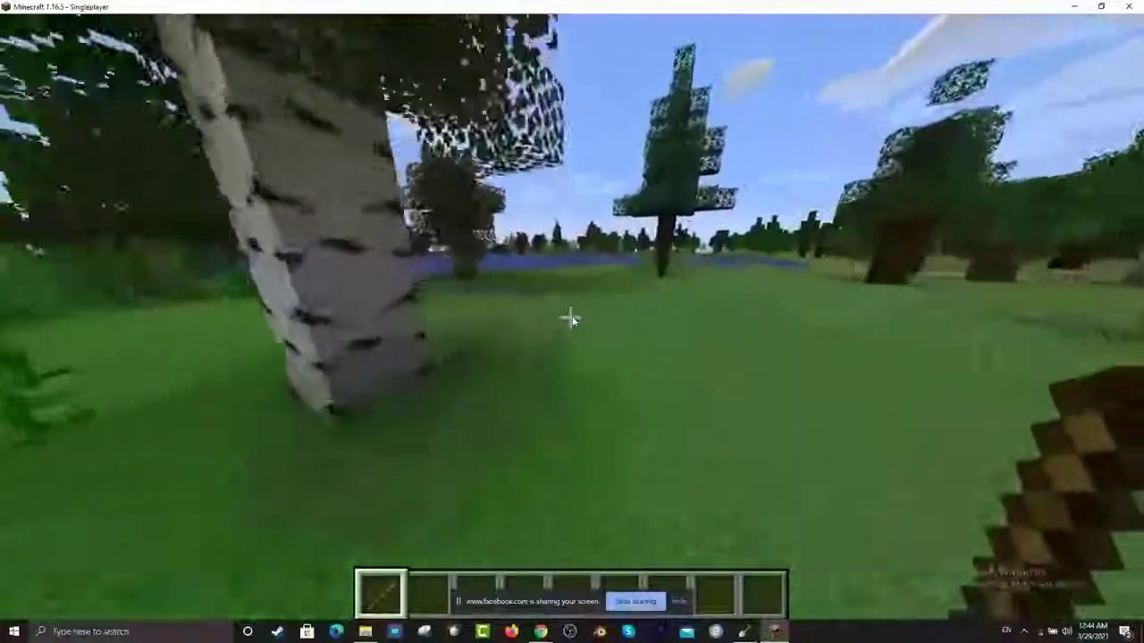
key(w)
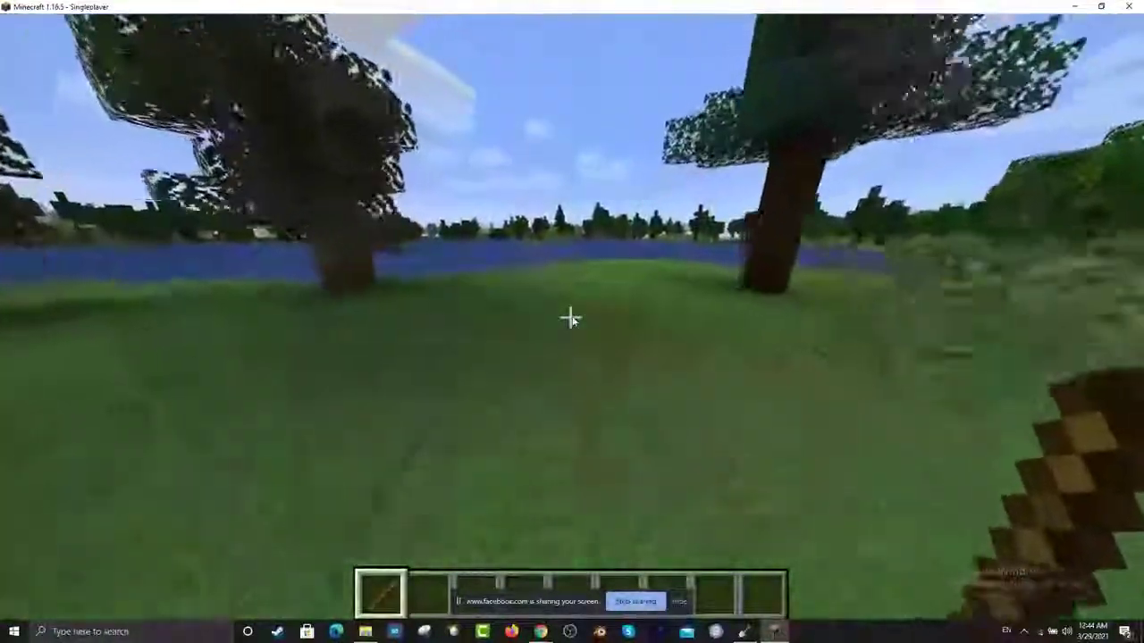
key(w)
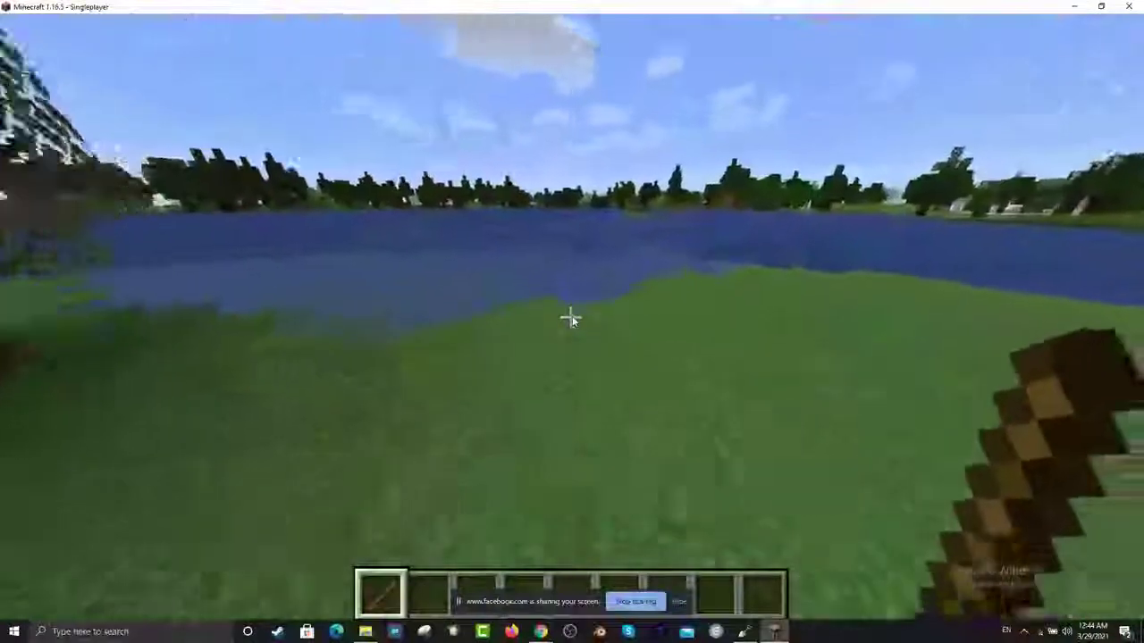
key(w)
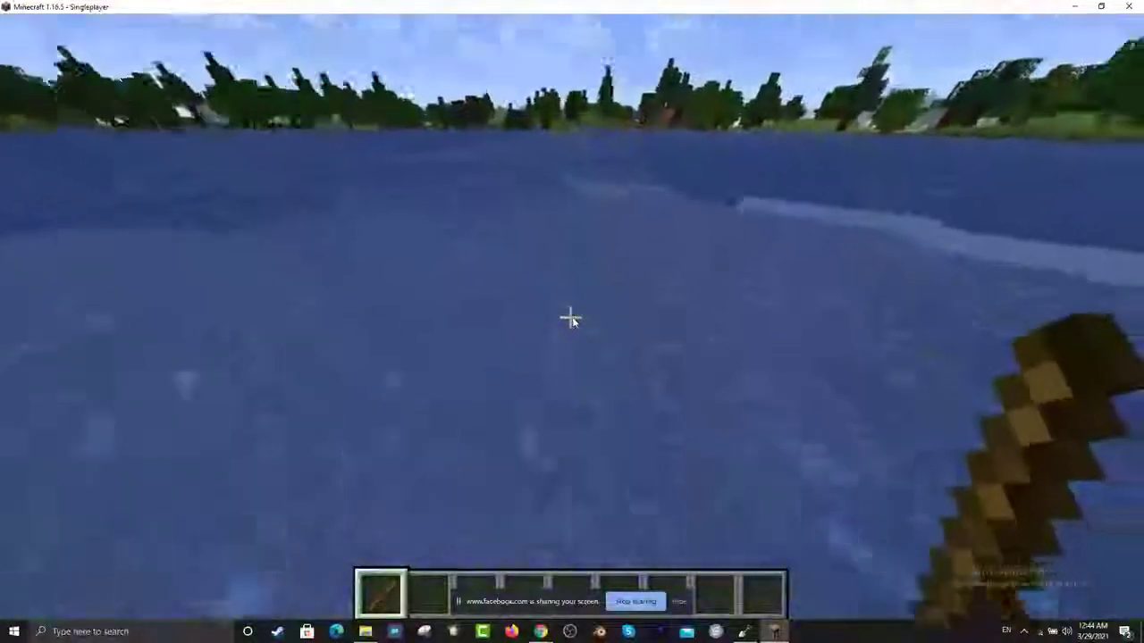
Step: Swim forward across the lake surface to the pale submerged ledge and dive beneath the water
key(w)
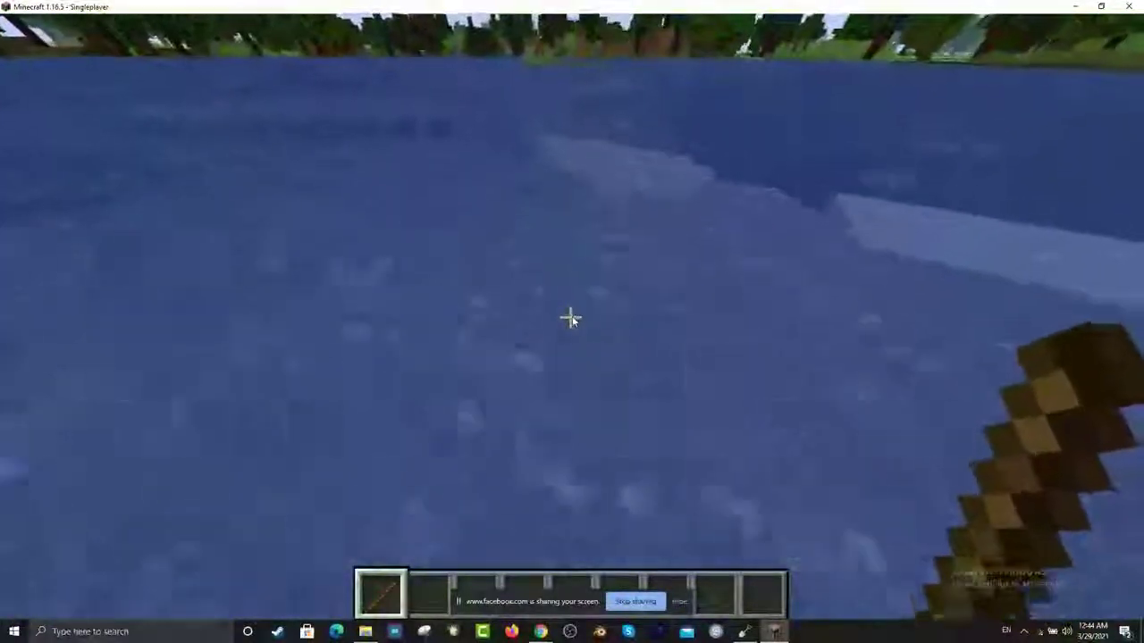
key(w)
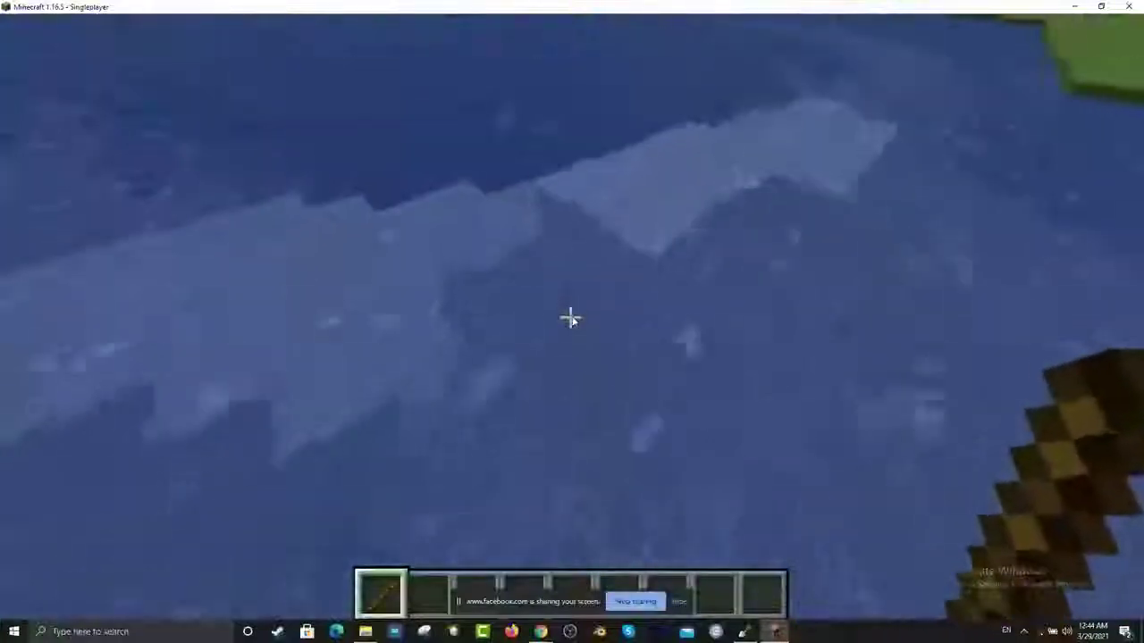
key(w)
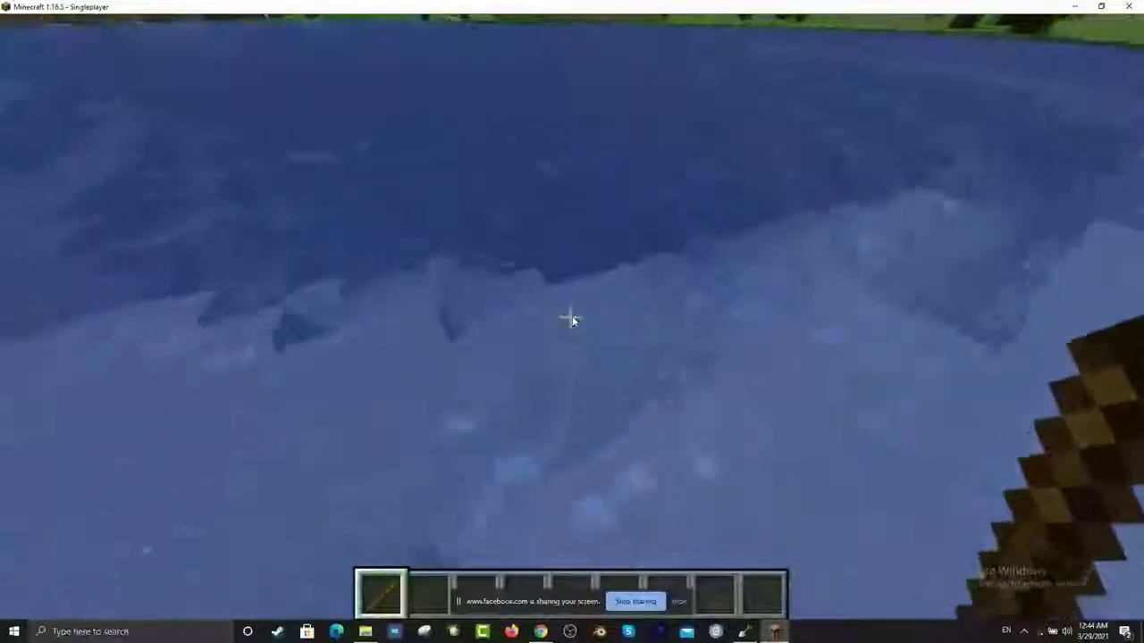
key(w)
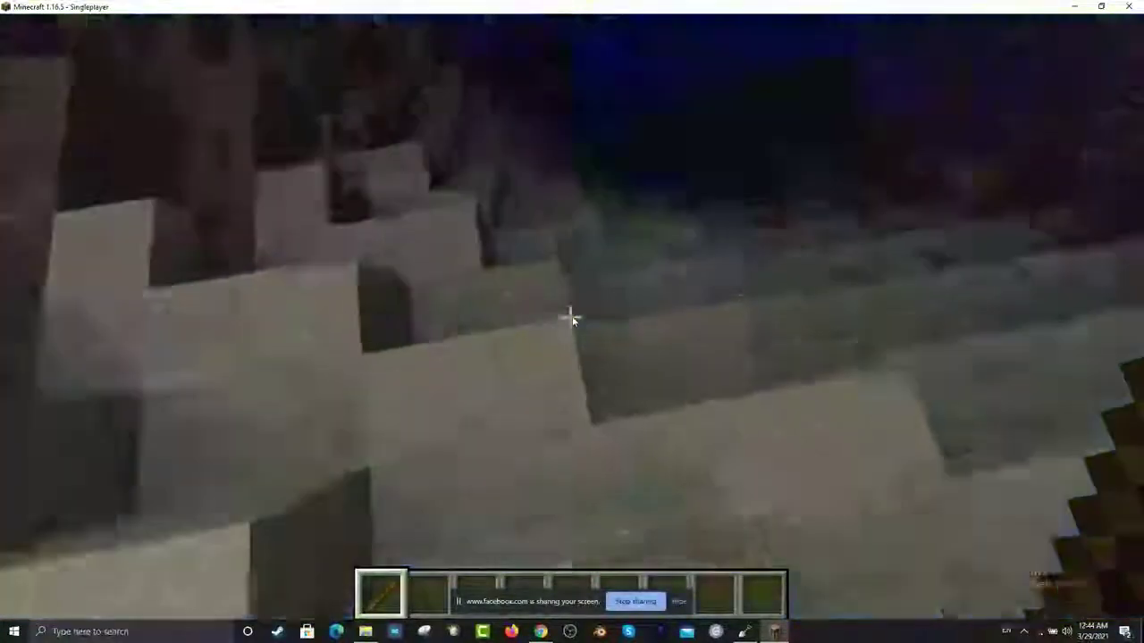
Step: Swim underwater past the fish and along the sloping lake bed
key(w)
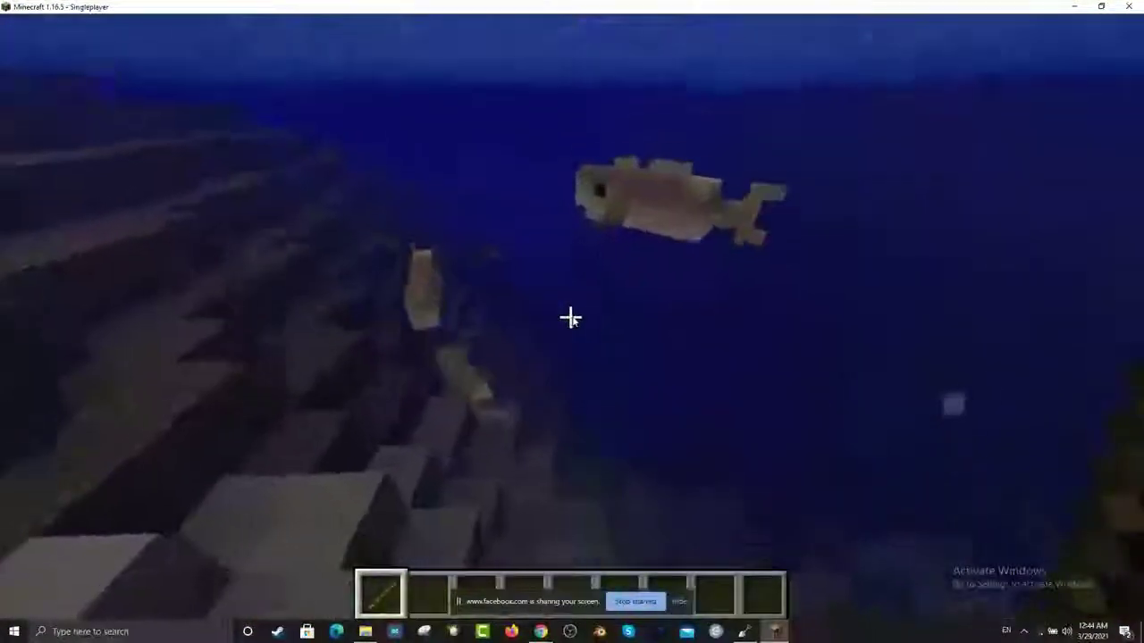
key(w)
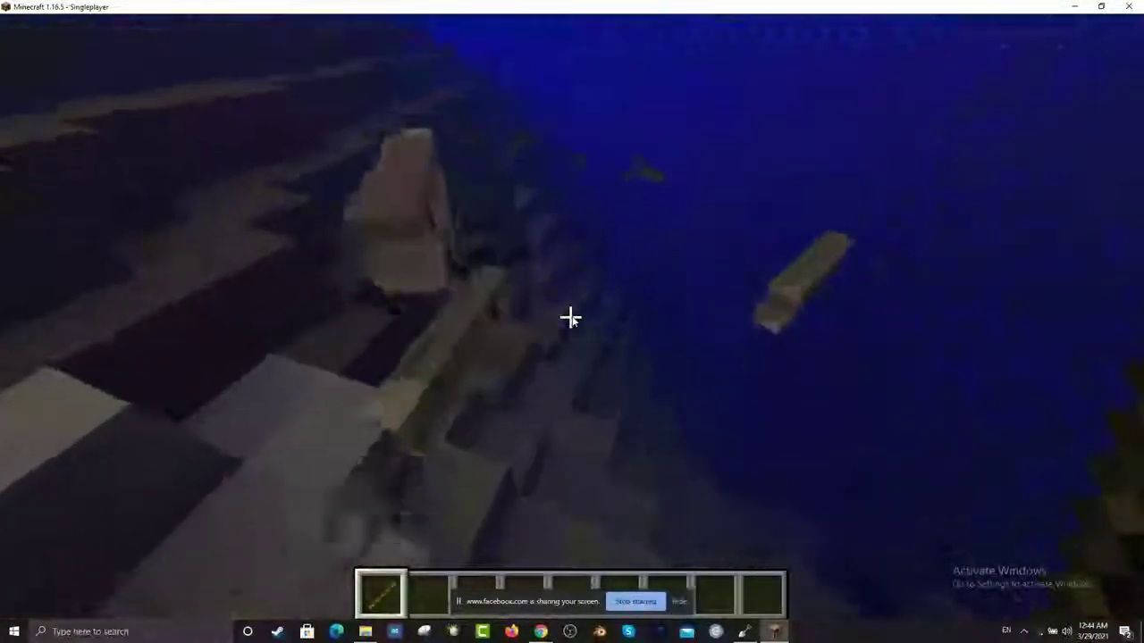
key(w)
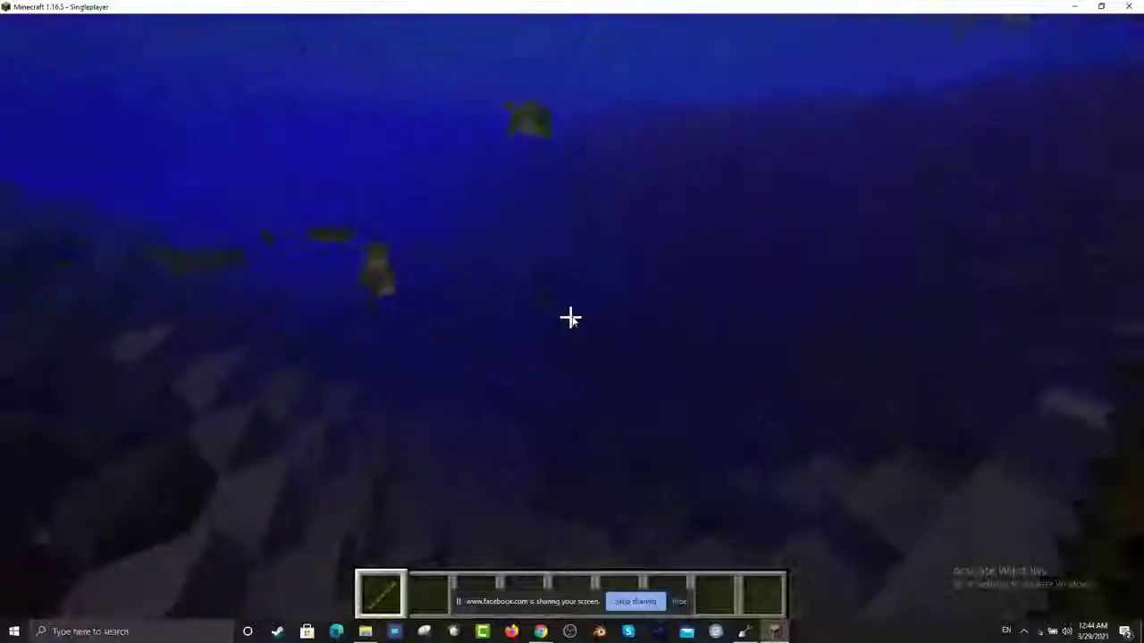
key(w)
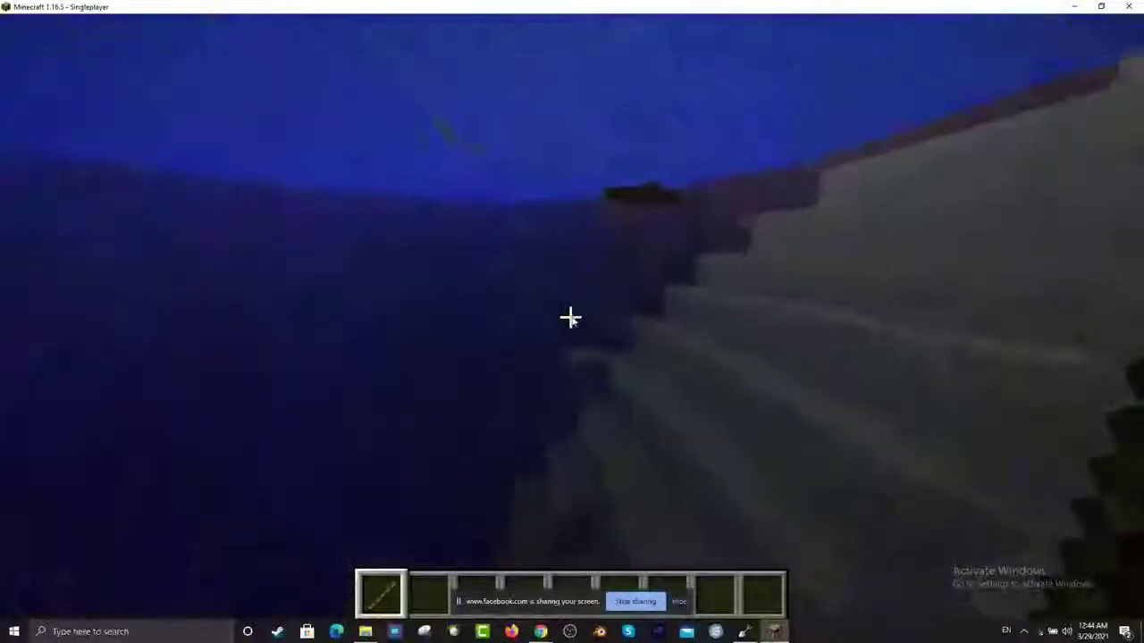
key(w)
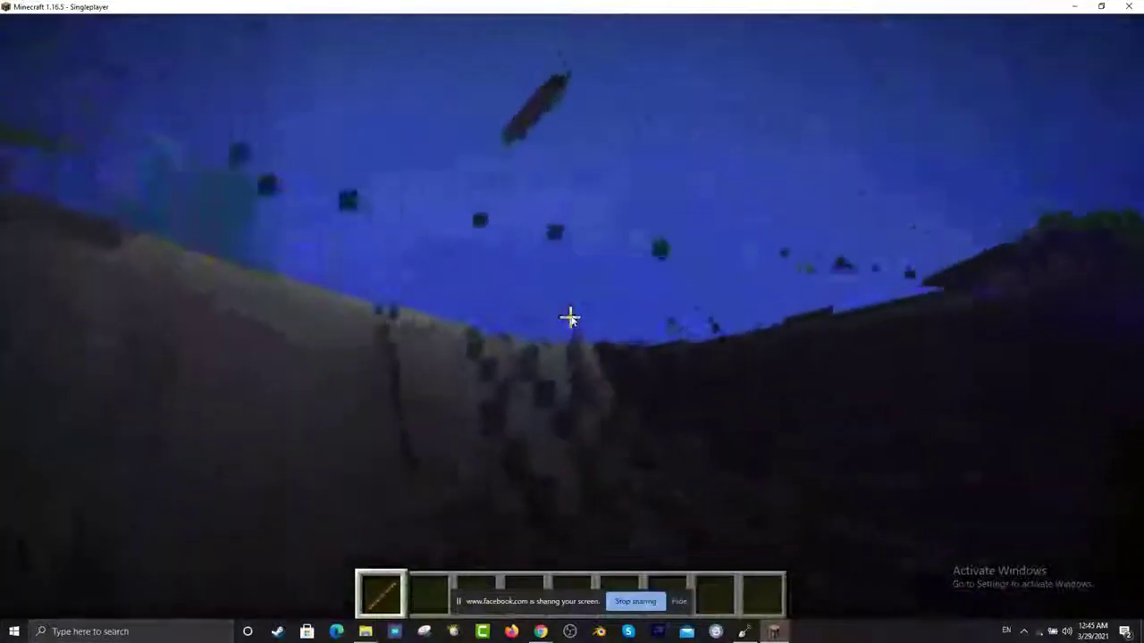
Step: Surface from the lake and fly high above the shore toward the orange patch
key(space)
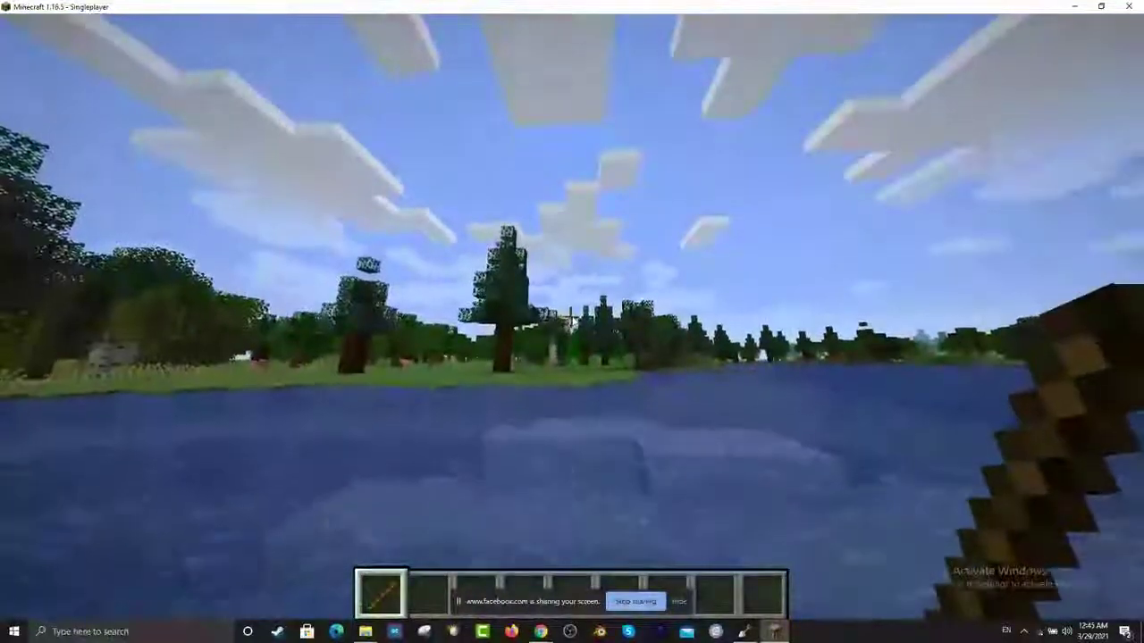
key(w)
key(space)
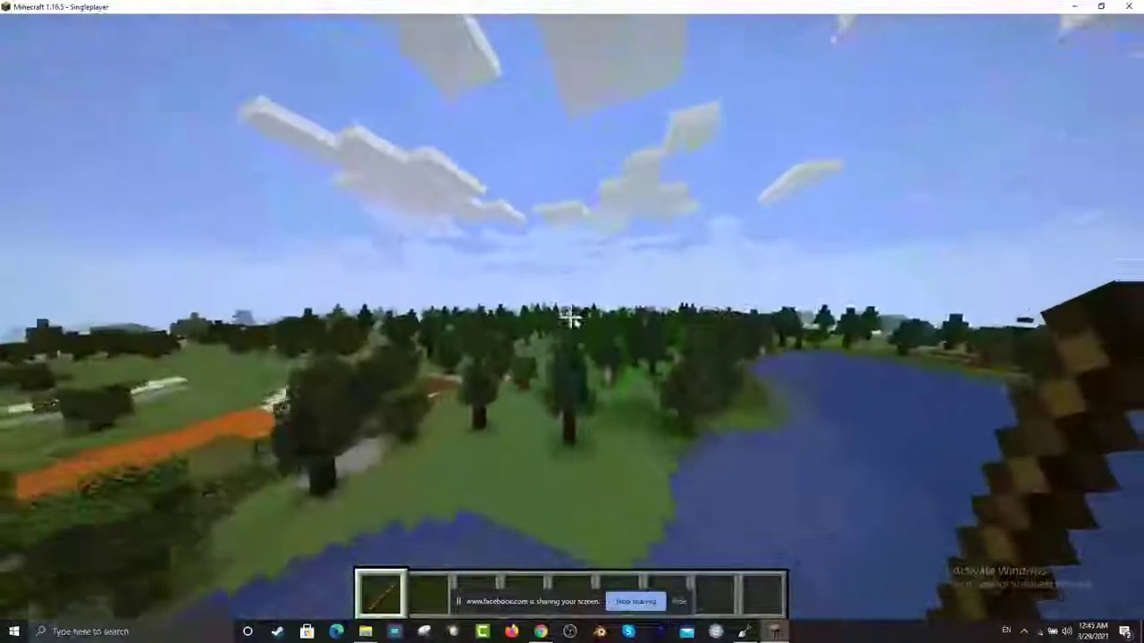
key(space)
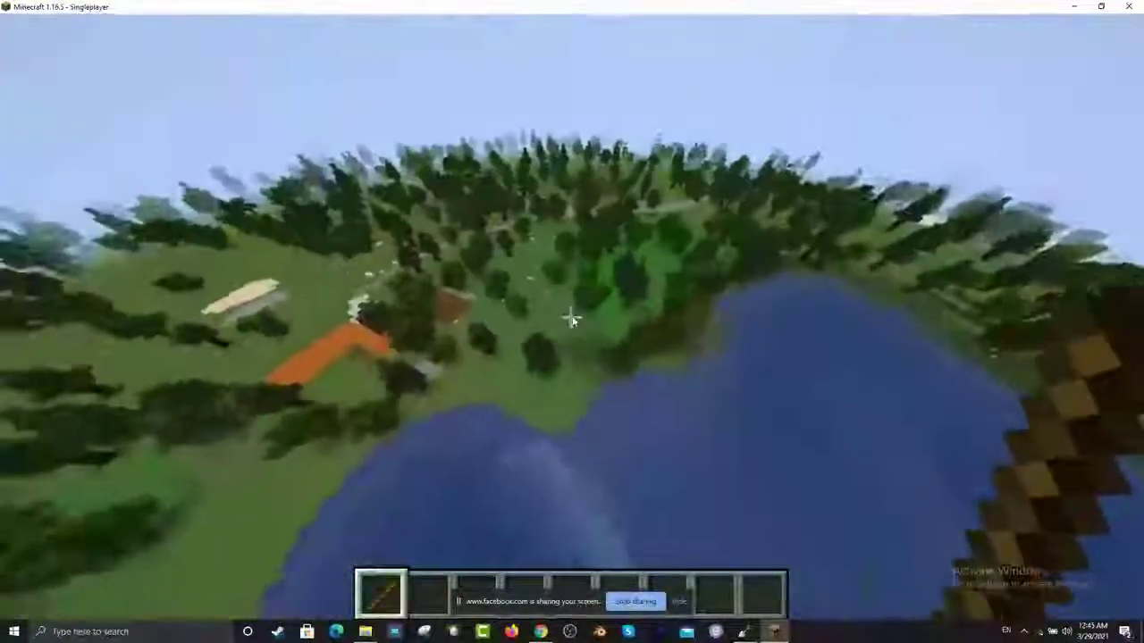
key(space)
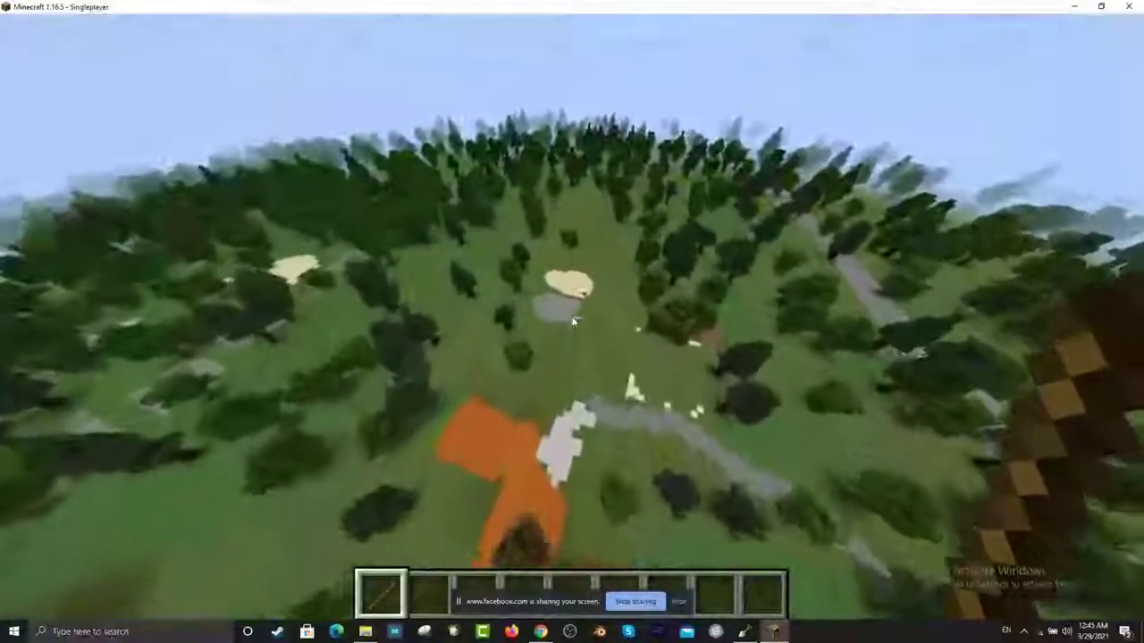
Step: Fly over to the adjoining sand and grey patches in the clearing and descend onto them
key(w)
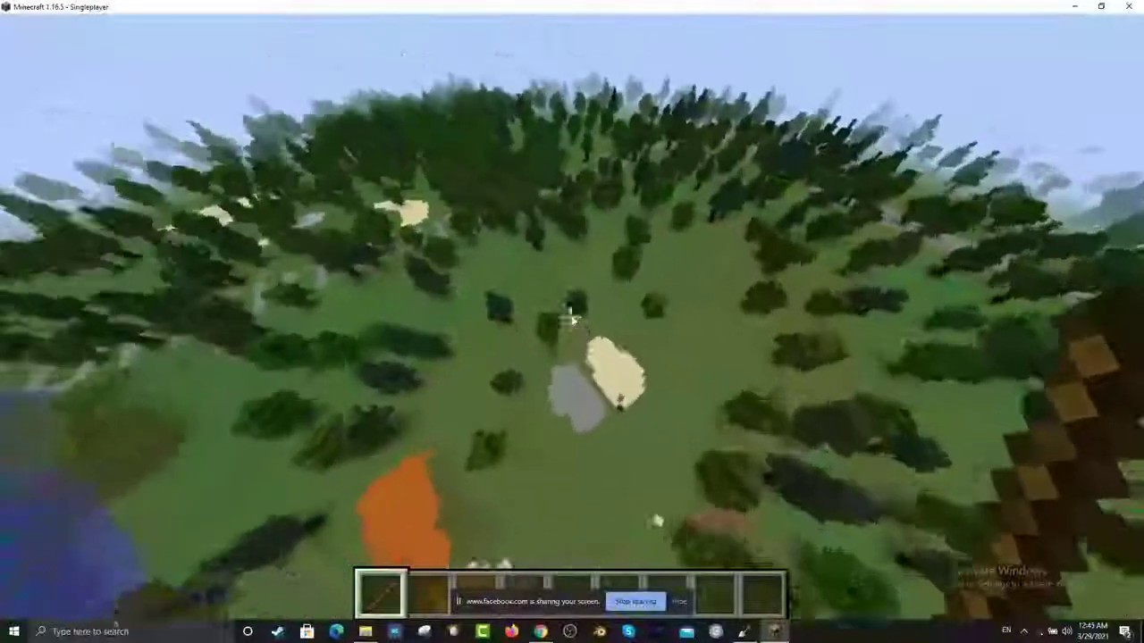
key(shift)
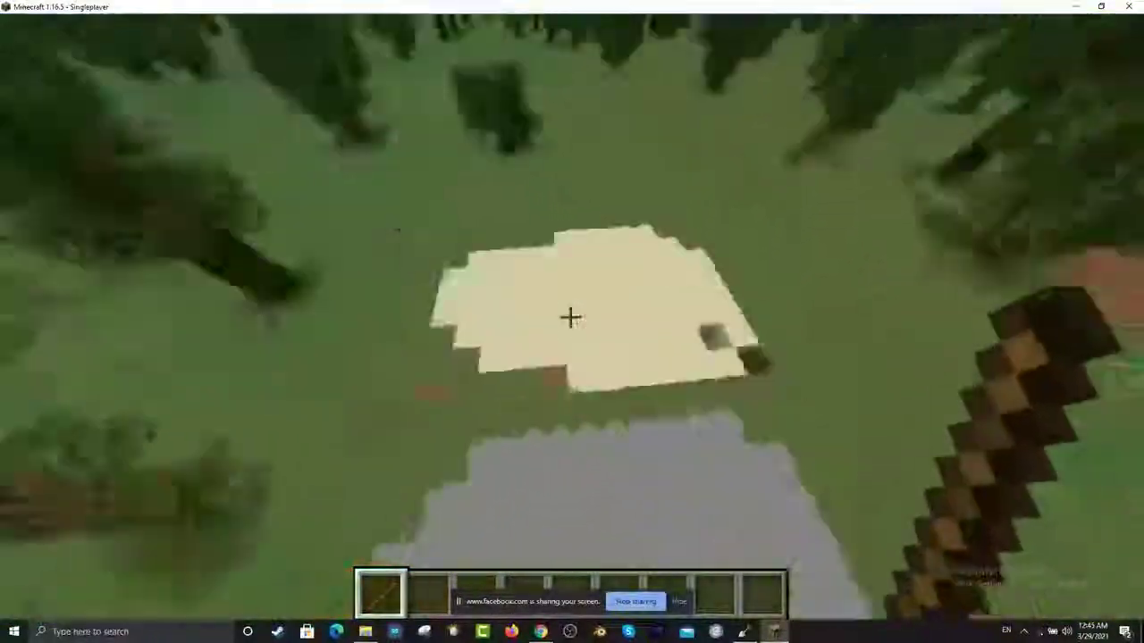
key(w)
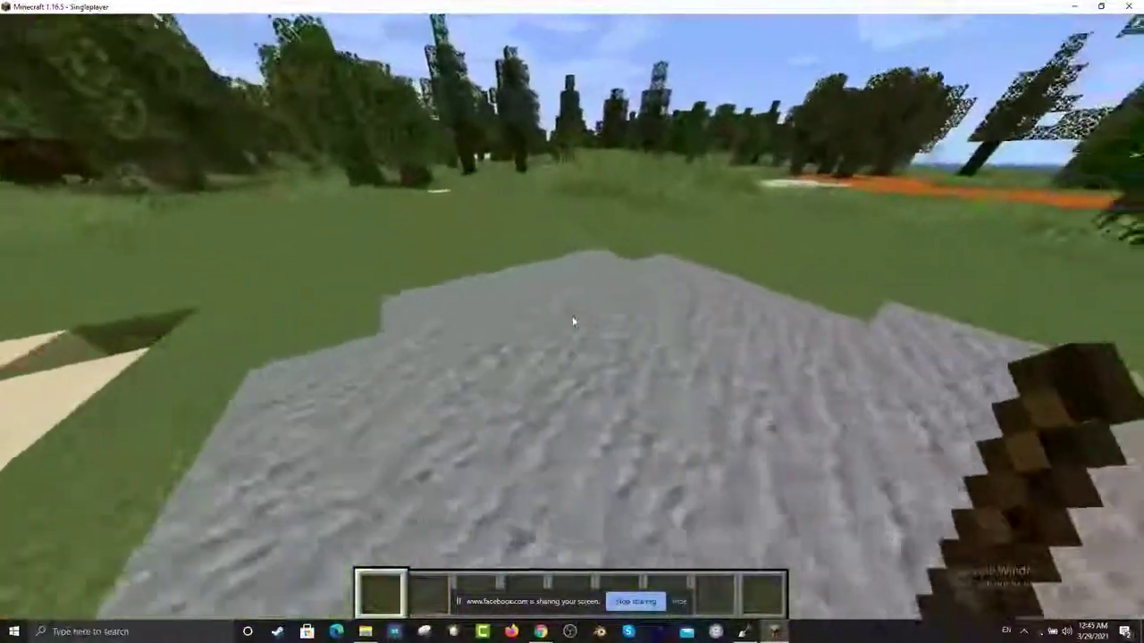
Step: Cross the grey patch and the grass to the small reddish granite blocks, and continue past them
key(w)
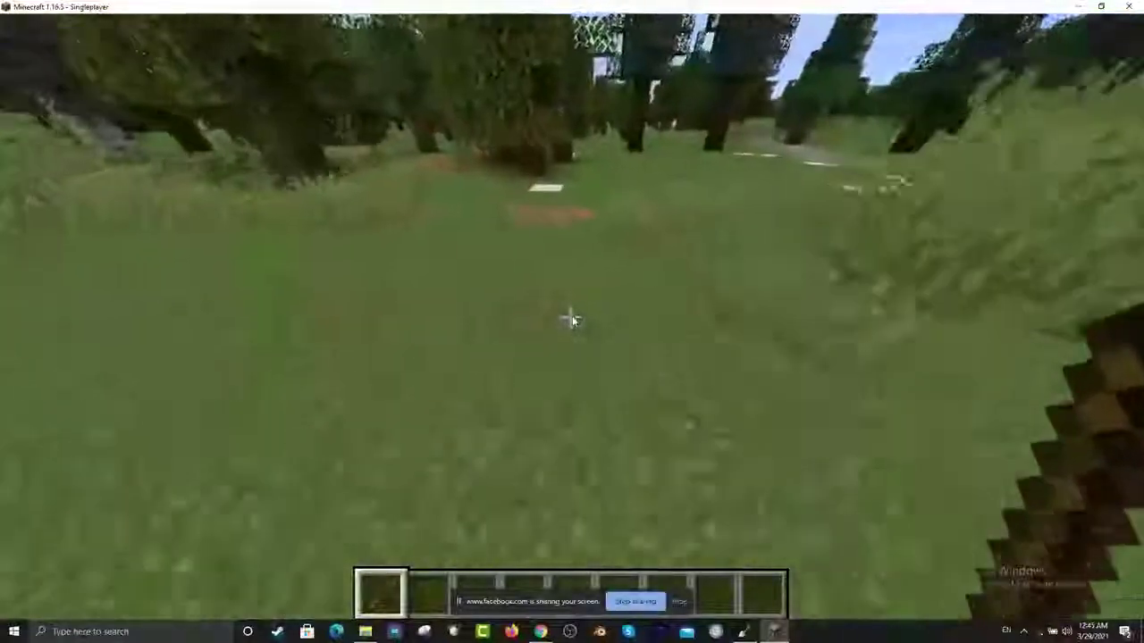
key(w)
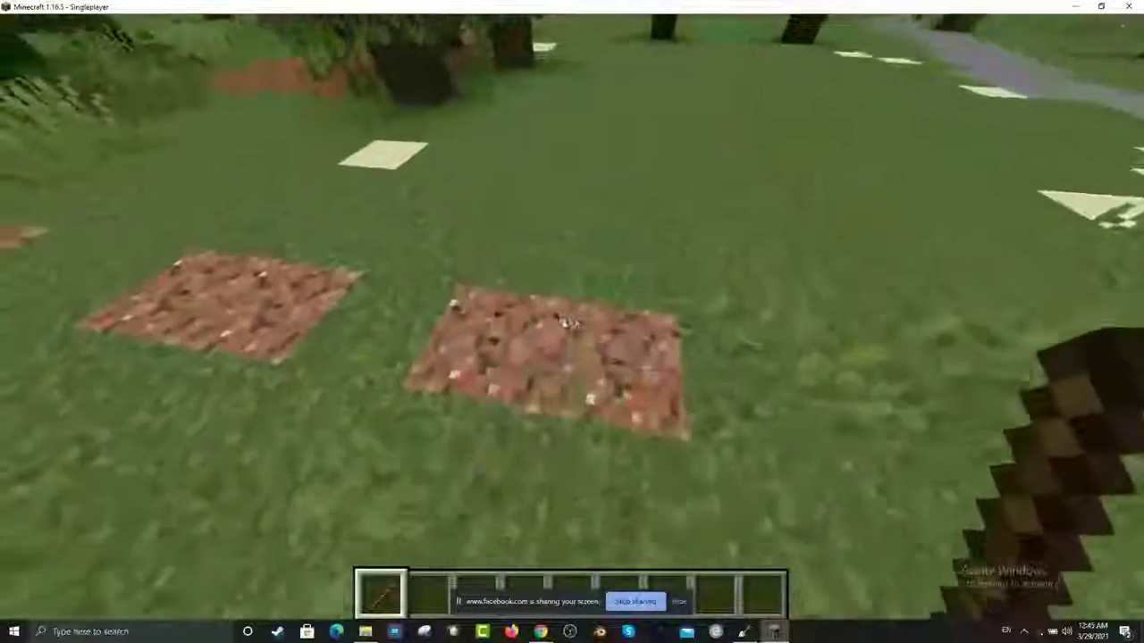
key(w)
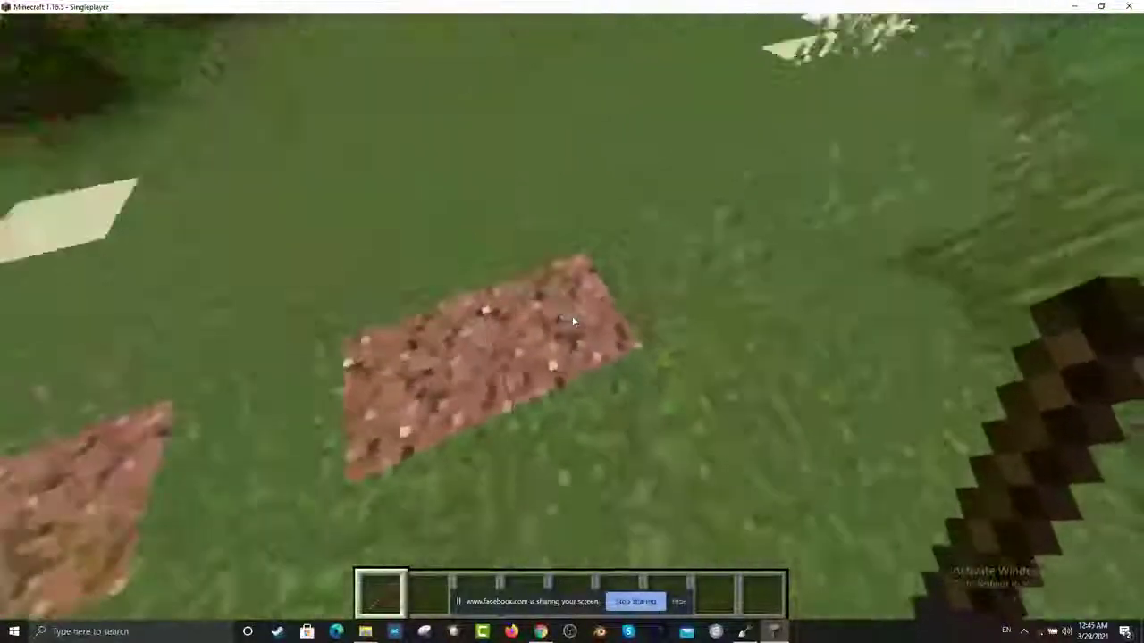
key(w)
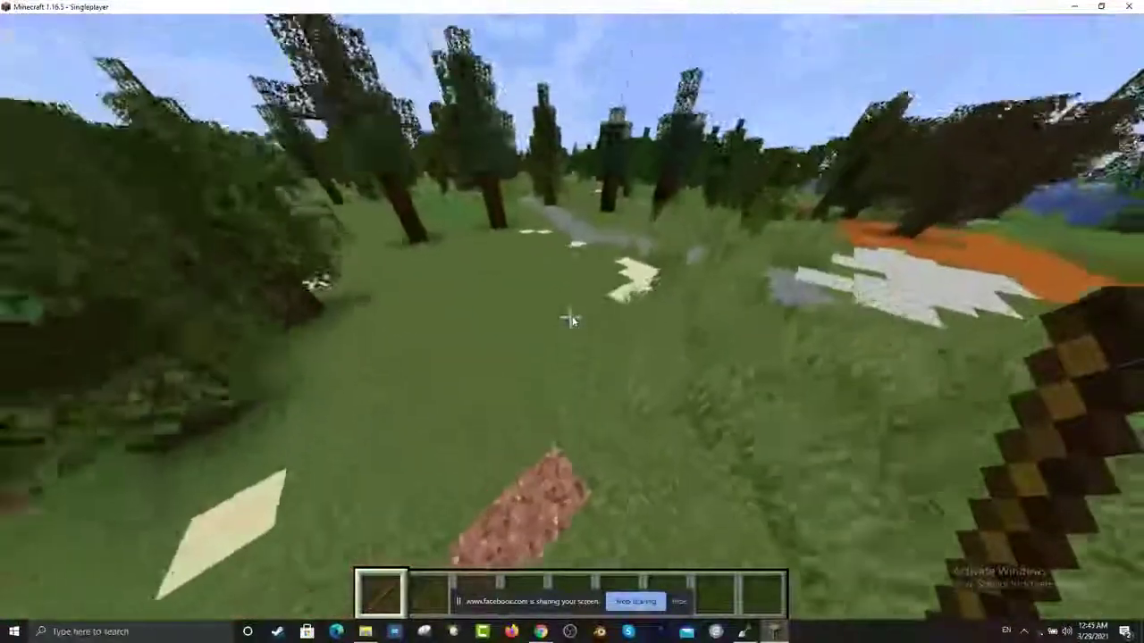
Step: Fly above the clouds over the forest and come down to the grass among the trees
key(w)
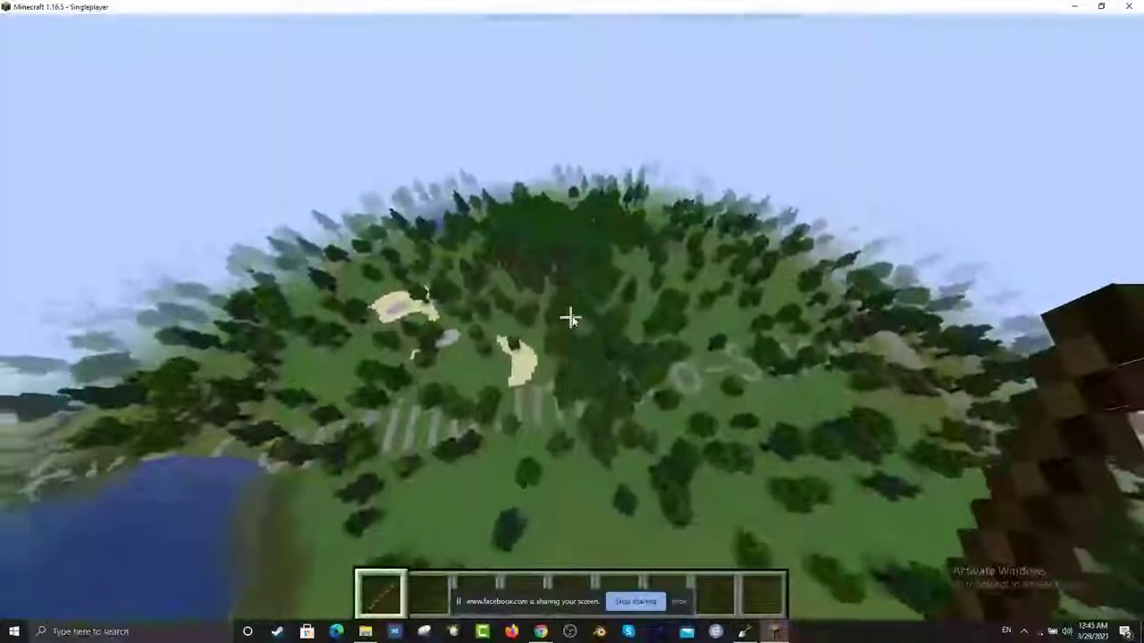
key(space)
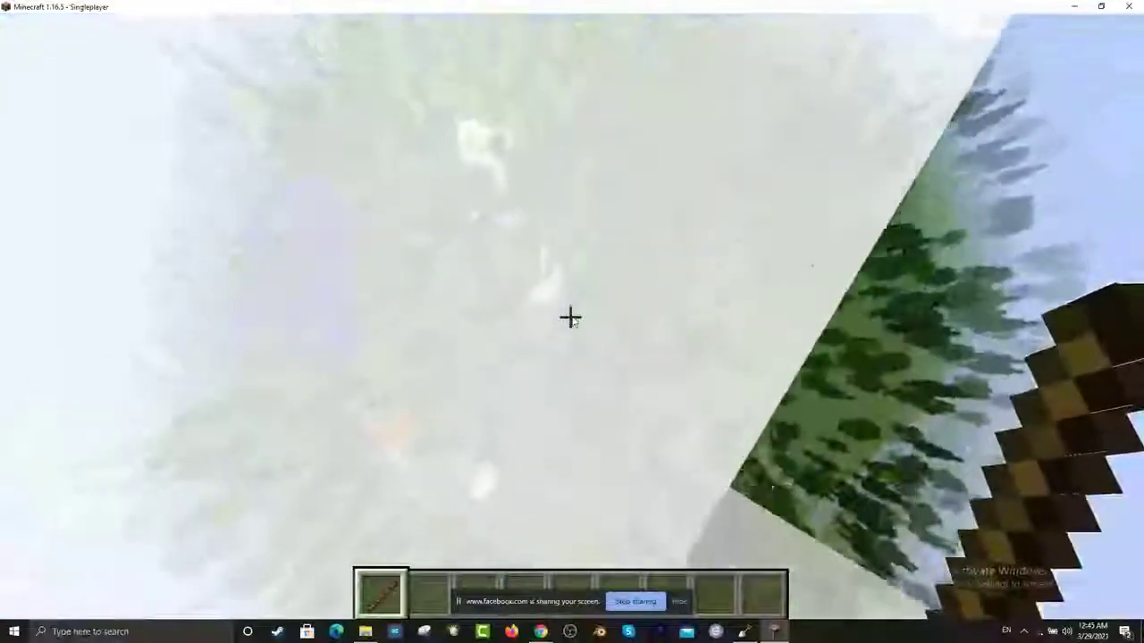
key(w)
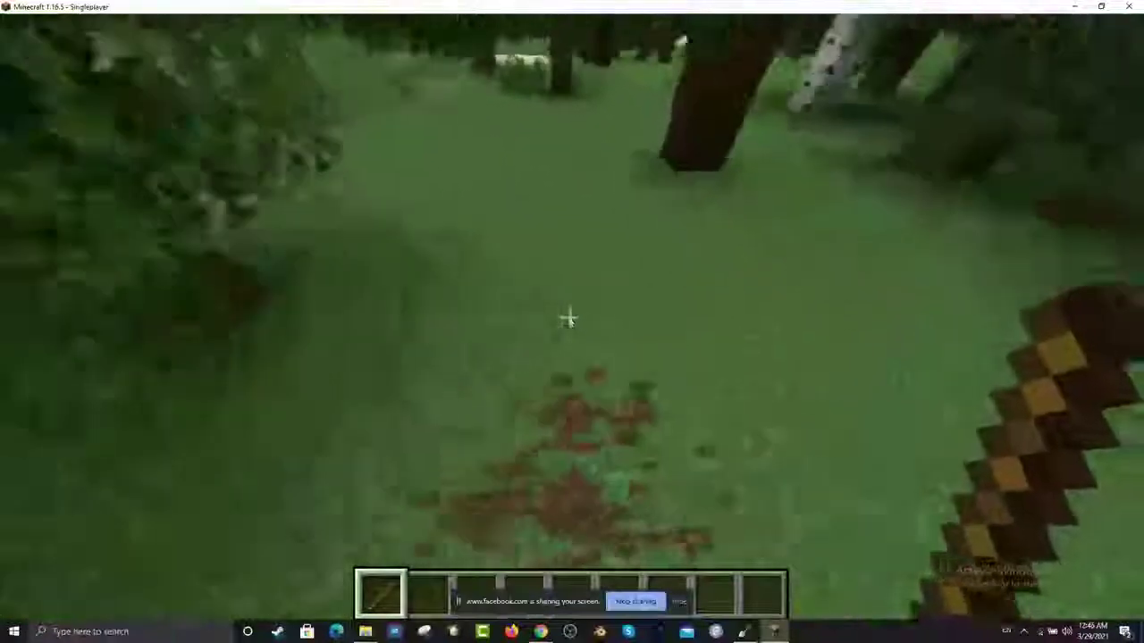
Step: Break grass and dirt blocks with the held stick to dig a widening pit among the trees
click(570, 318)
click(570, 318)
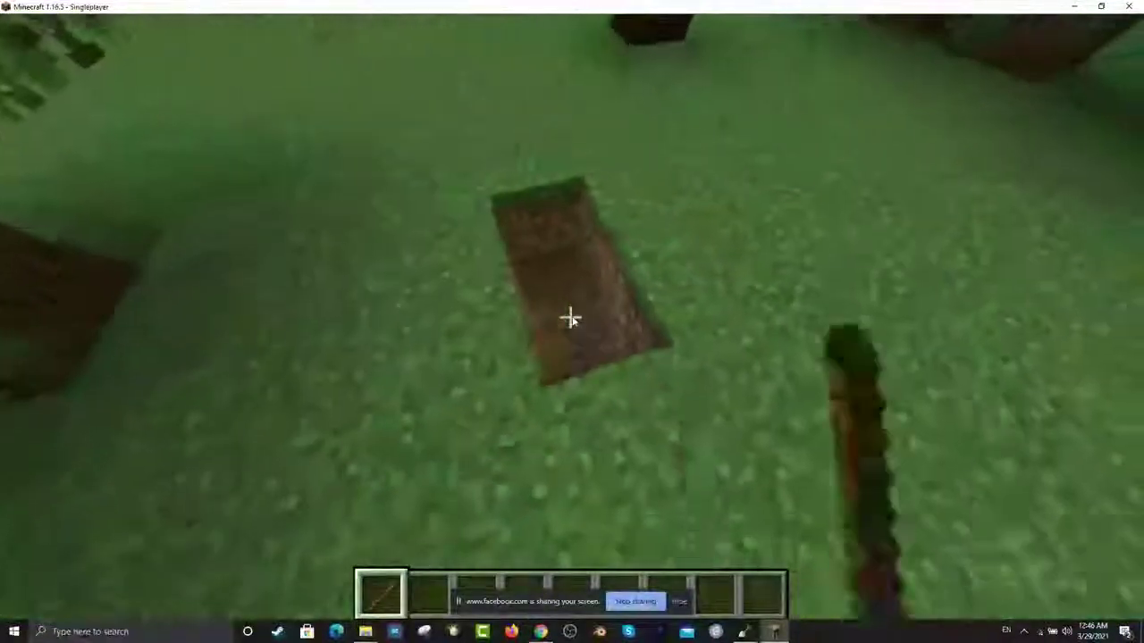
click(570, 319)
click(570, 318)
click(570, 318)
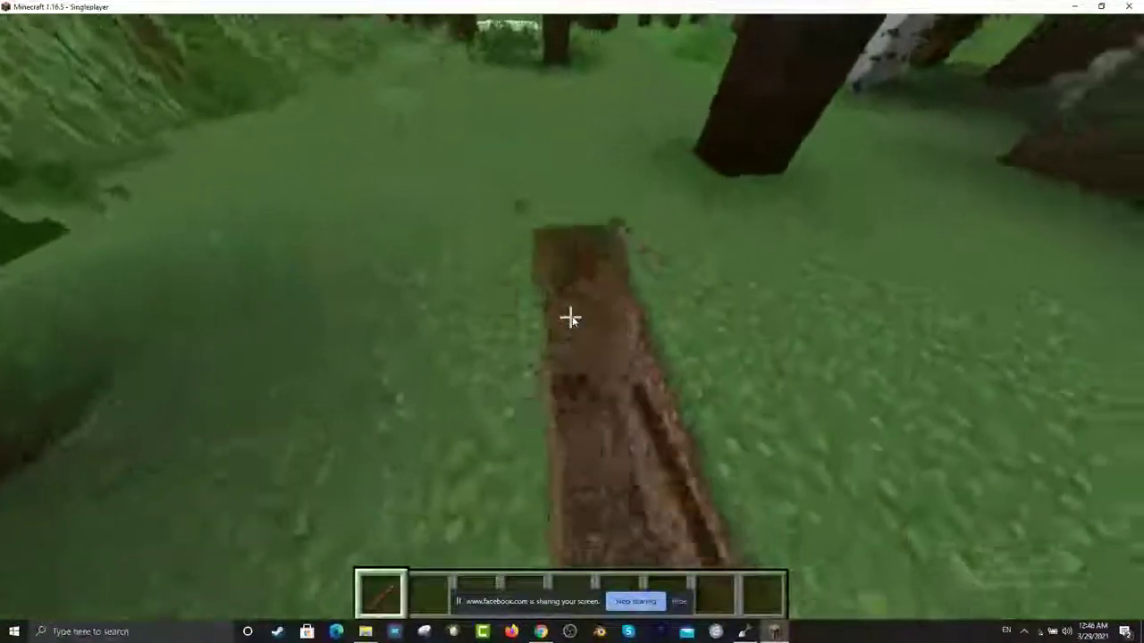
click(570, 318)
click(570, 318)
click(570, 319)
click(572, 318)
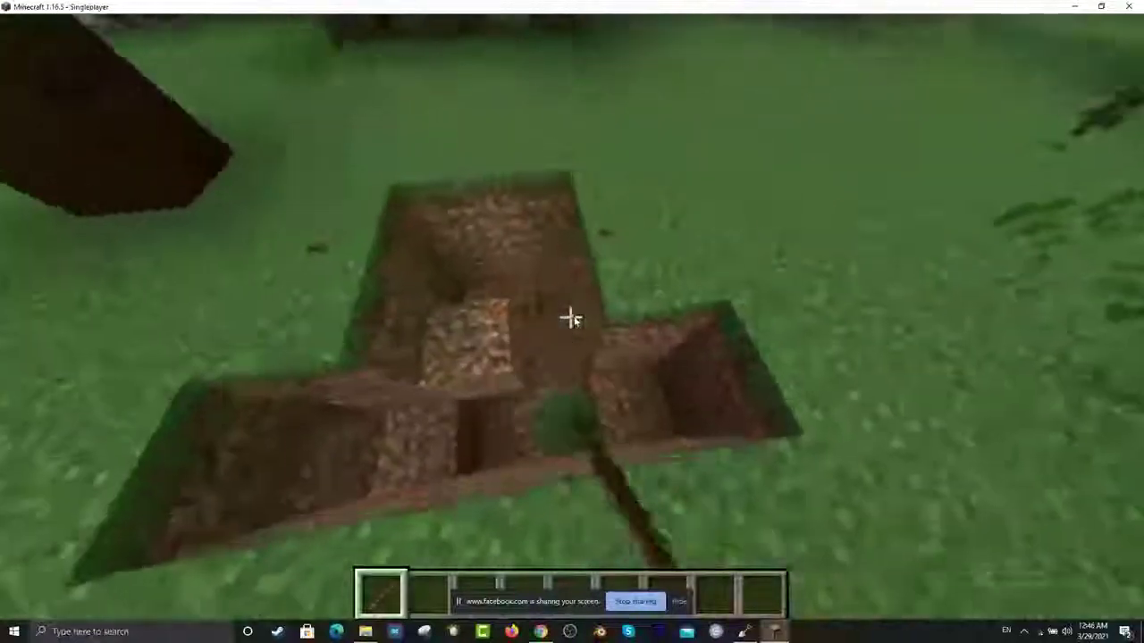
click(570, 318)
click(570, 318)
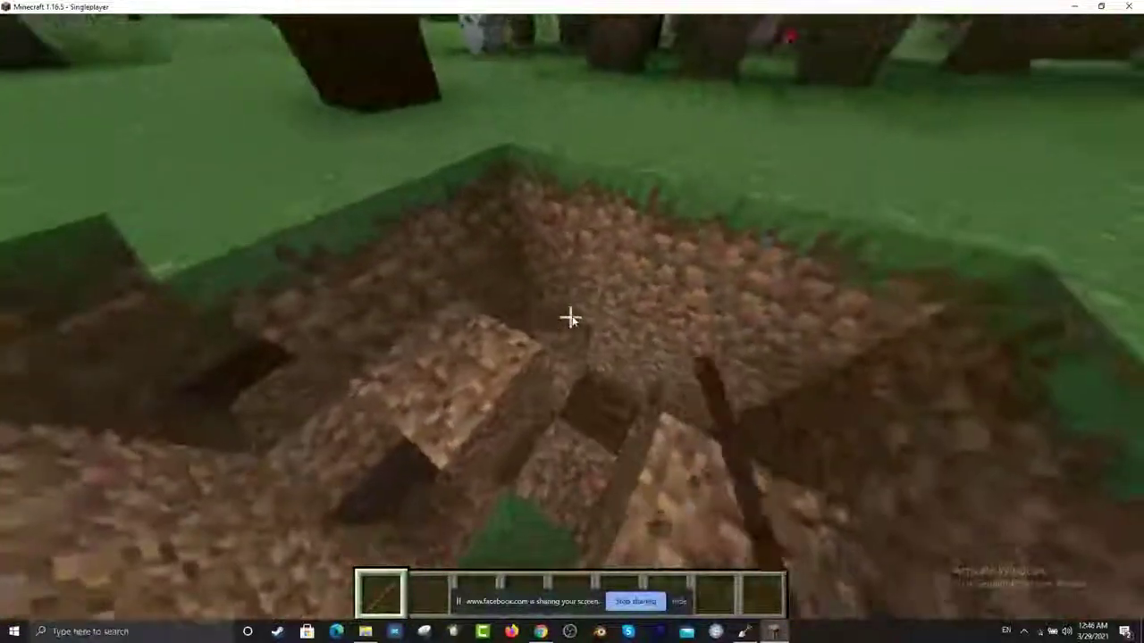
Step: Switch to the empty third hotbar slot and move down into the dug pit
scroll(570, 318, down, 2)
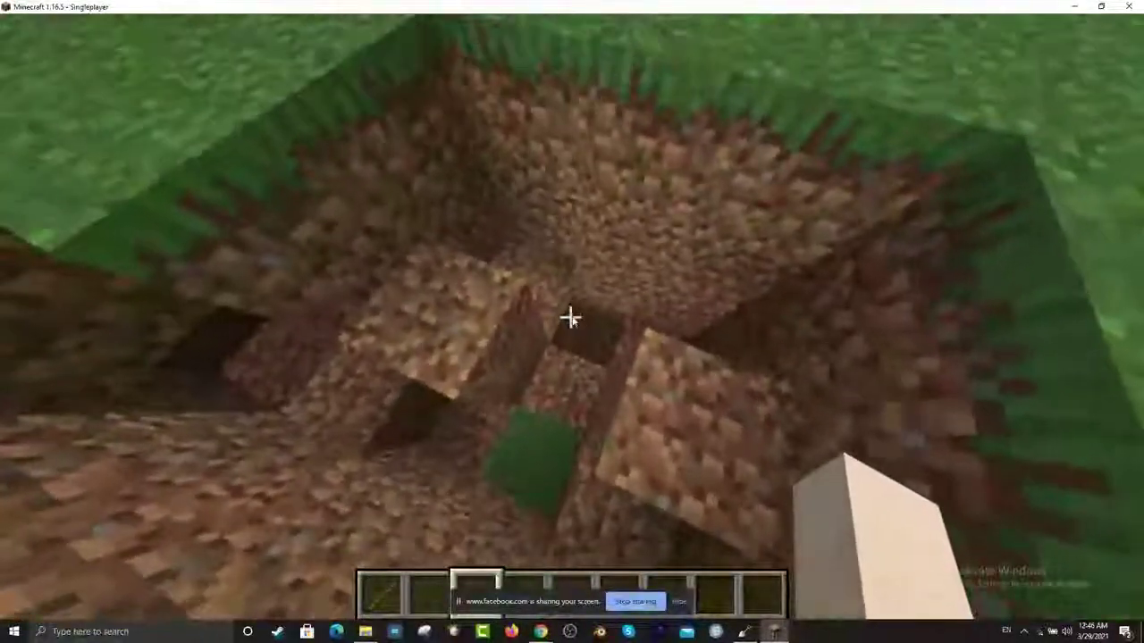
key(Escape)
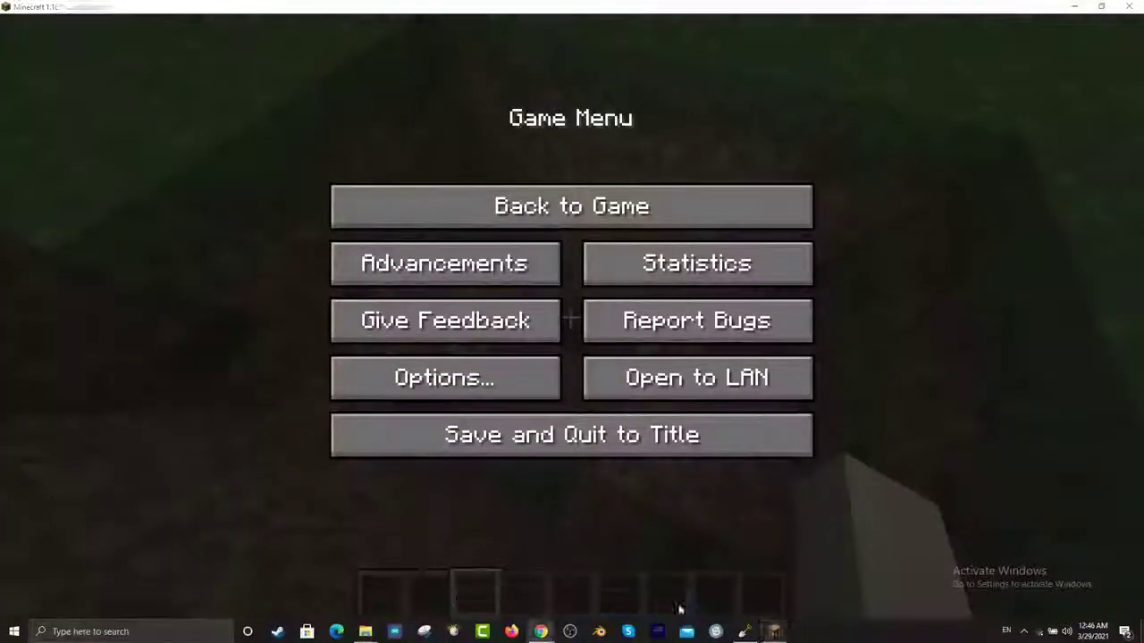
key(Escape)
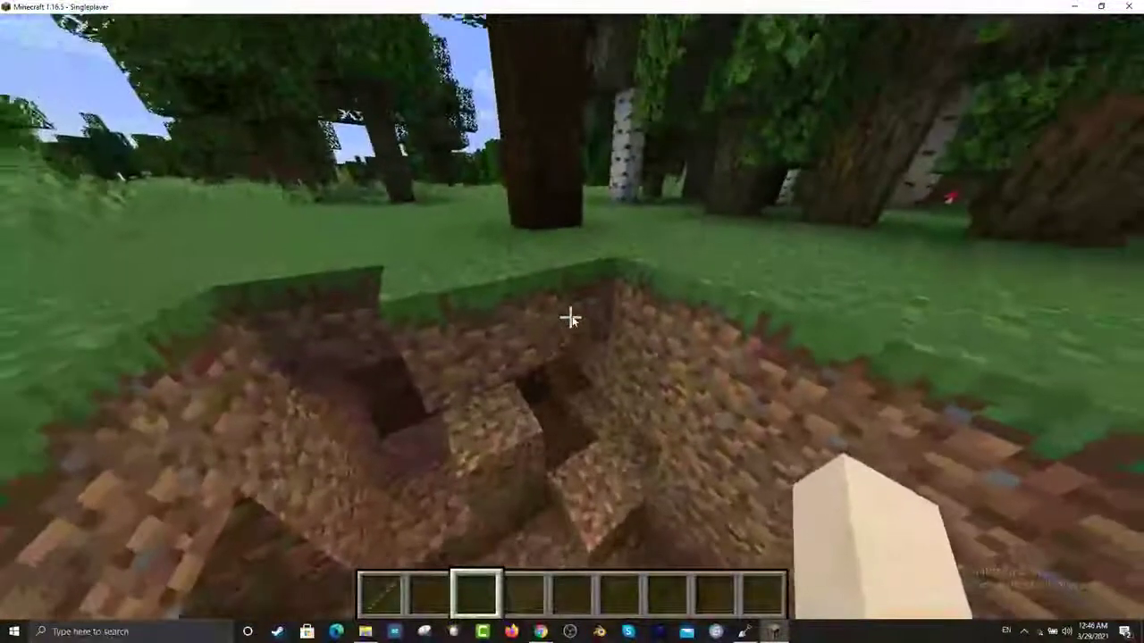
key(w)
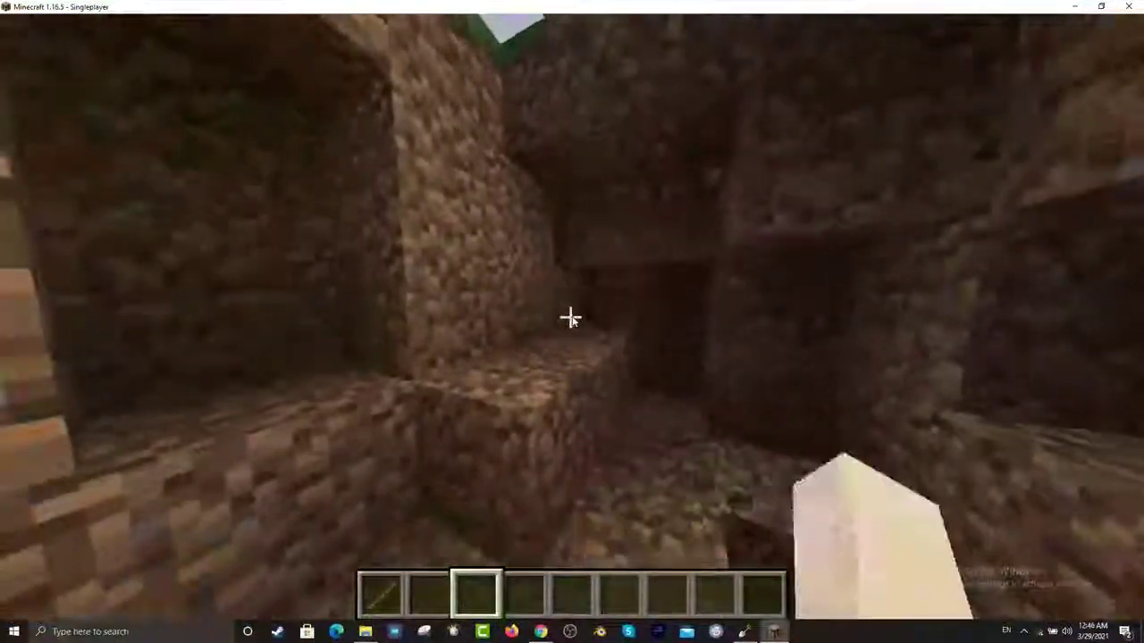
Step: Glance at the Building Blocks inventory, and dig the pit floor down through the dirt to stone bare-handed
key(e)
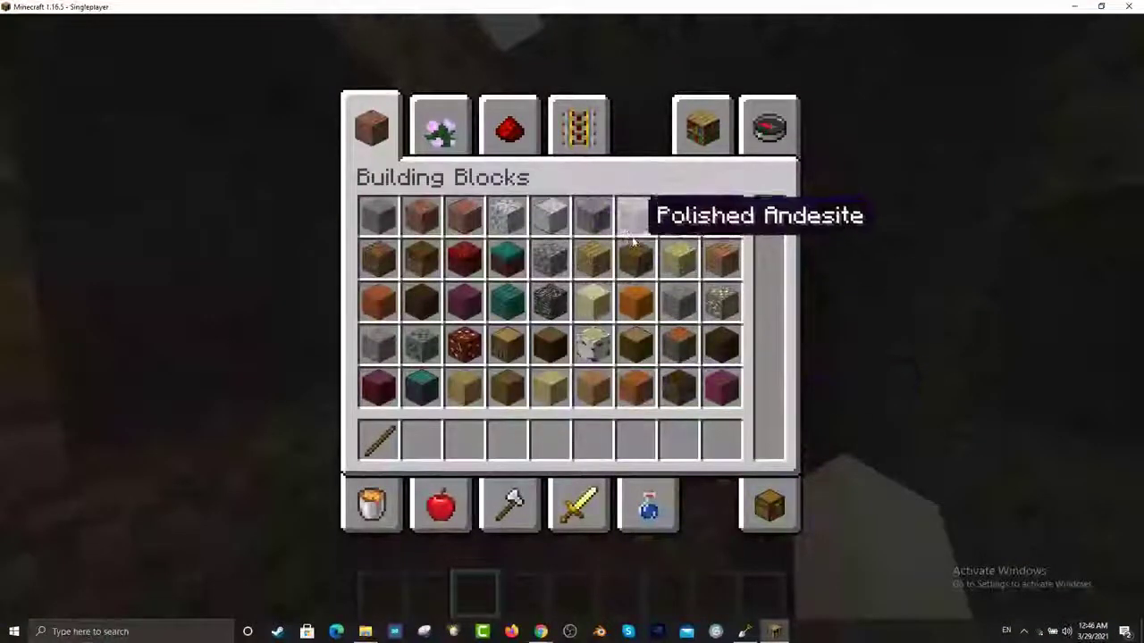
key(e)
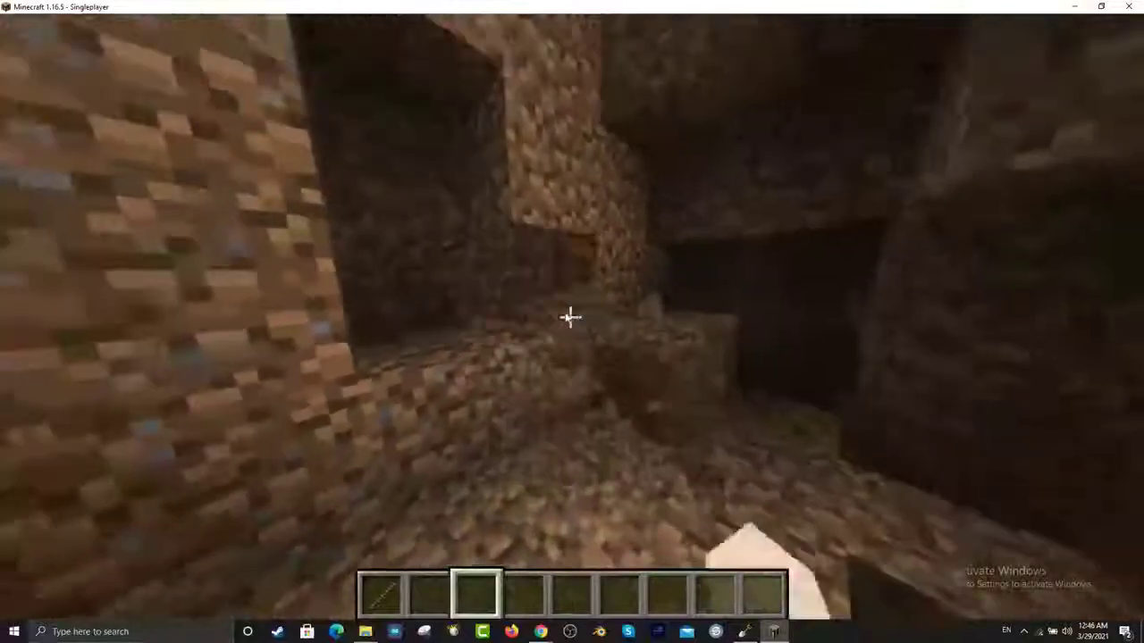
click(571, 317)
click(570, 317)
click(571, 317)
click(570, 318)
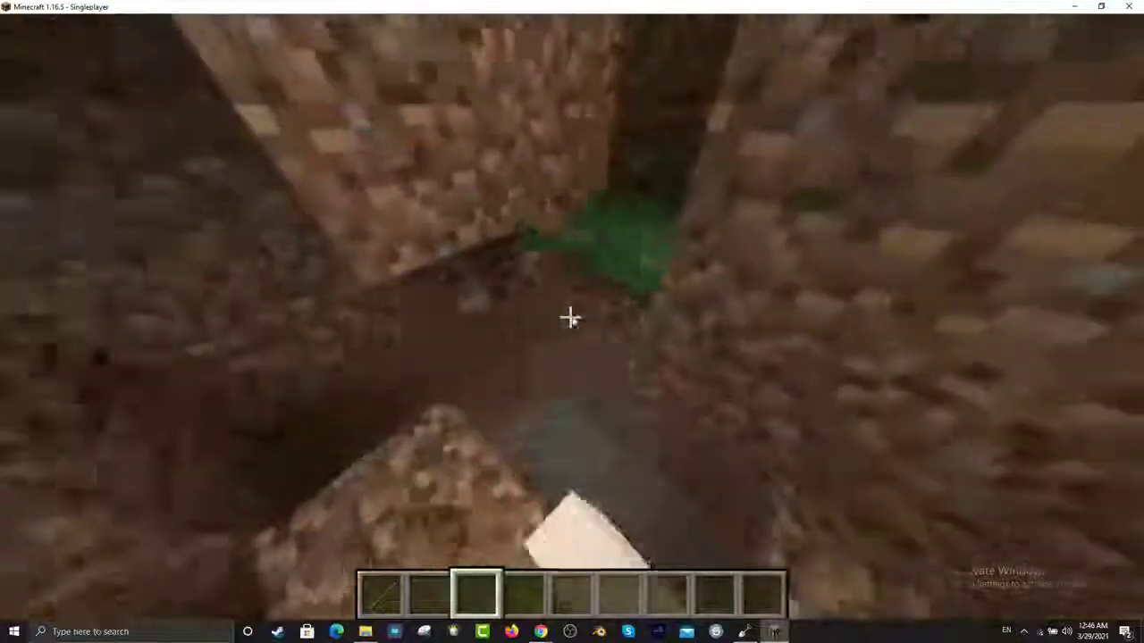
click(570, 317)
click(570, 317)
click(570, 317)
click(570, 317)
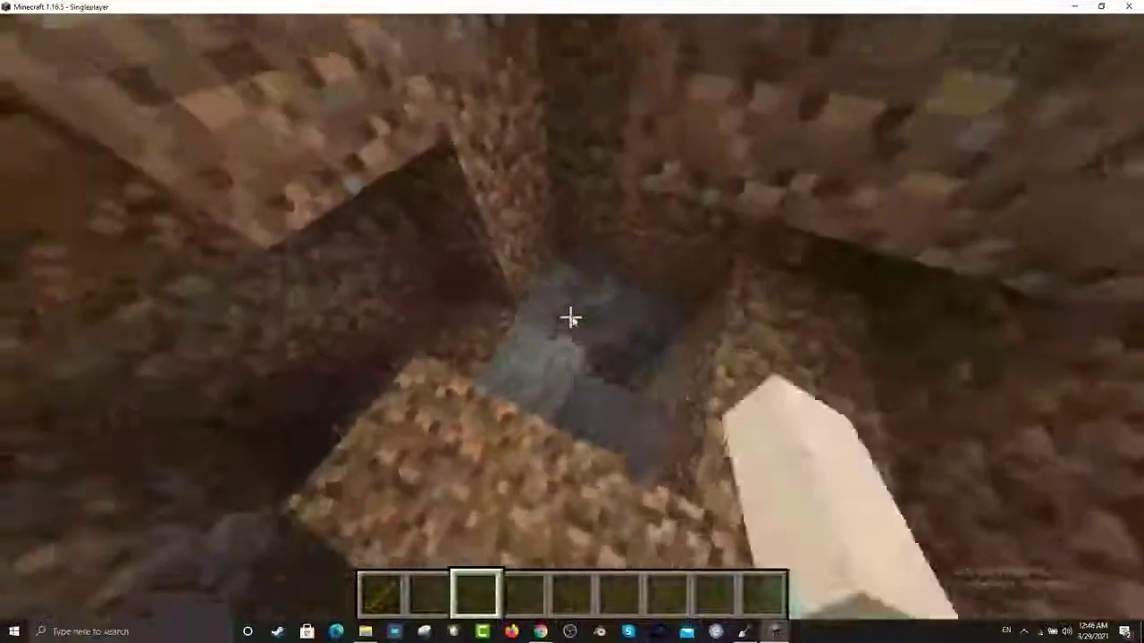
Step: Dig further into the dirt and stone at the bottom and walls of the pit bare-handed
click(570, 317)
click(570, 317)
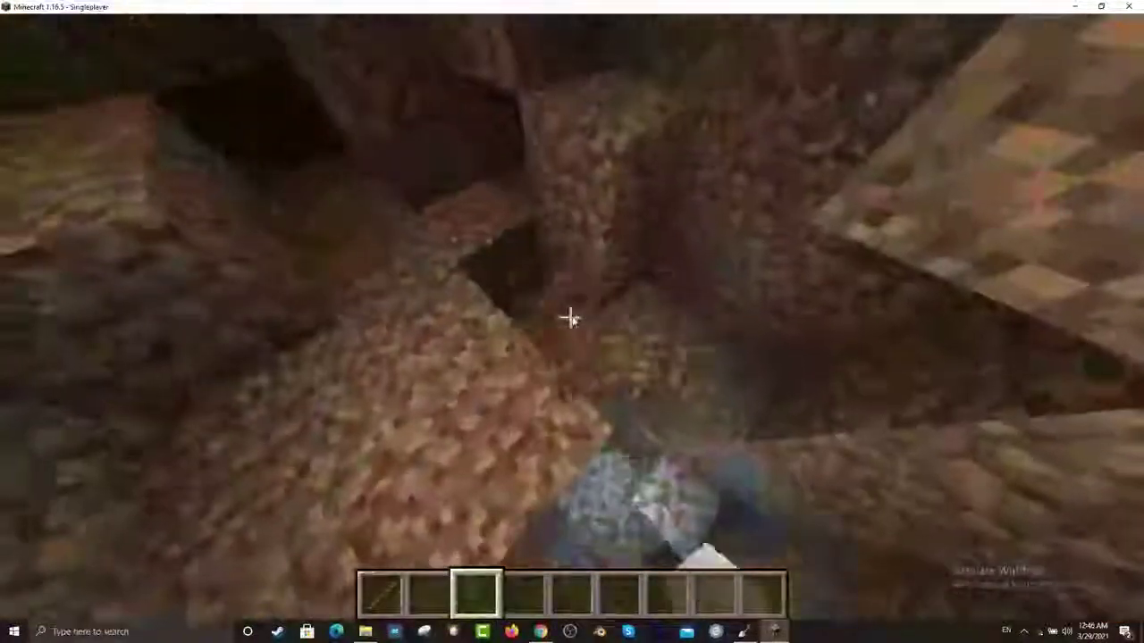
click(570, 317)
click(570, 317)
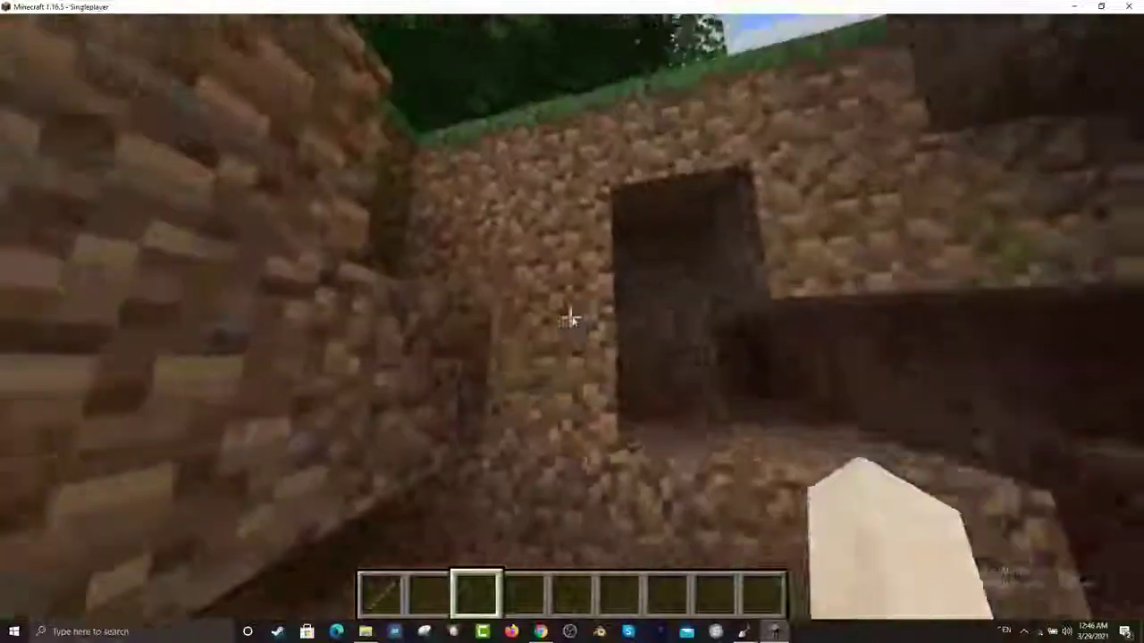
click(570, 317)
click(570, 317)
click(570, 318)
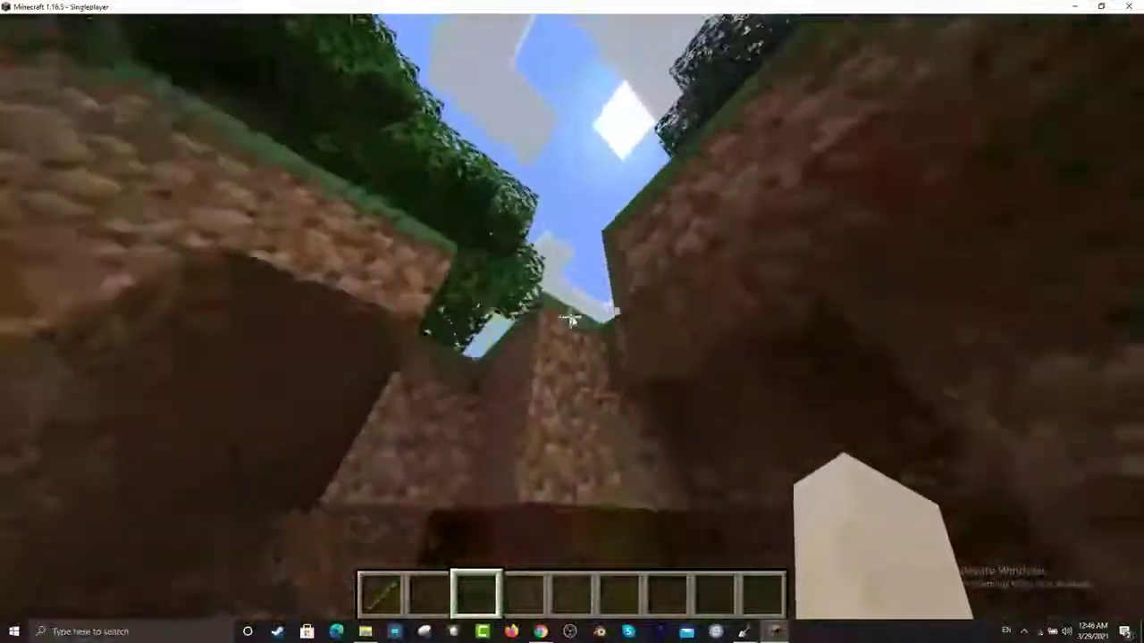
Step: Fly out of the pit, cross over the forest towards the painted ground patches, and come down beside the small granite patches
key(space)
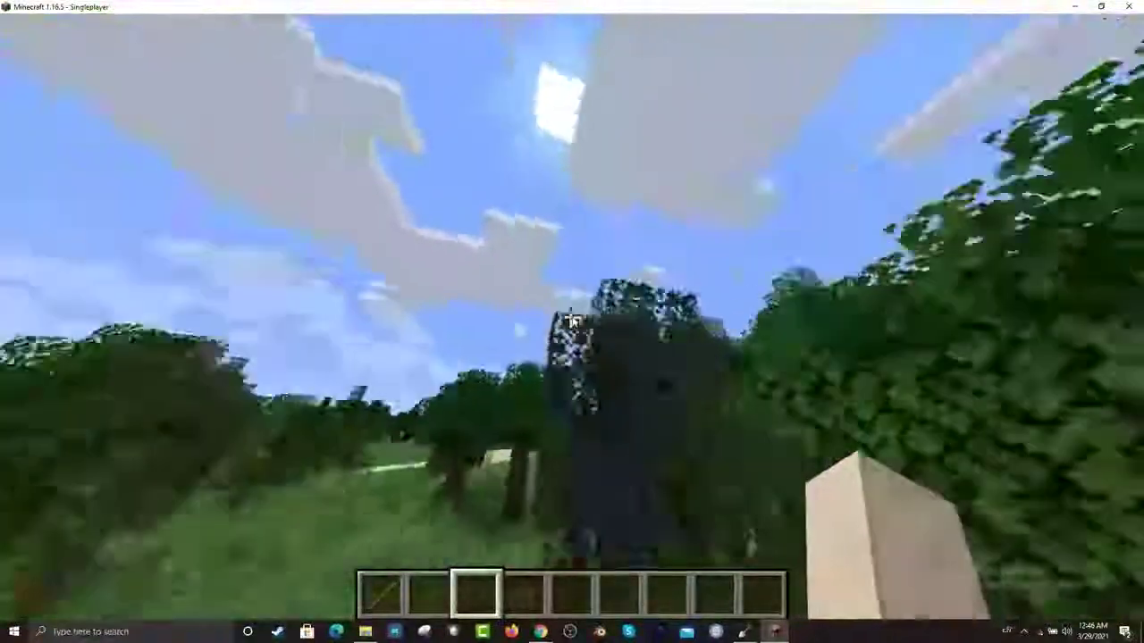
key(w)
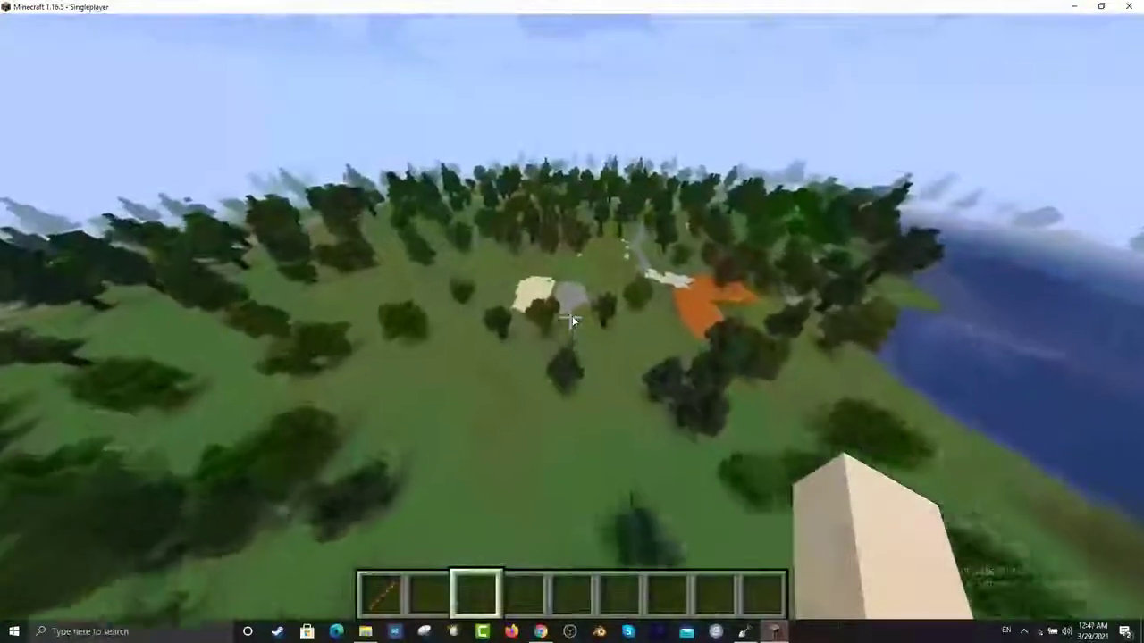
key(w)
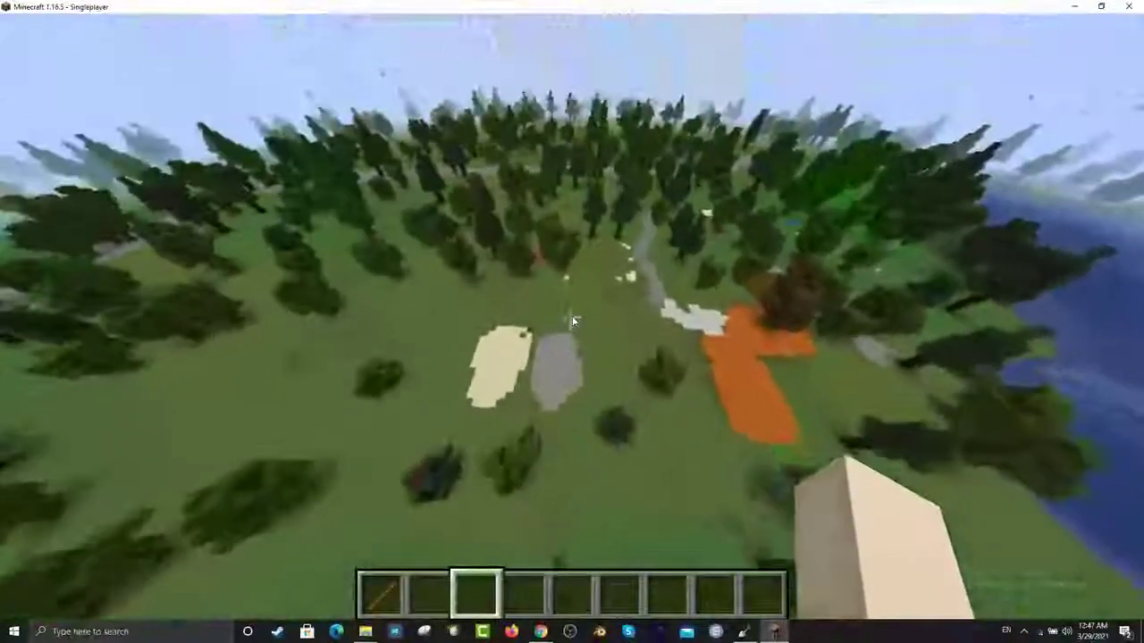
key(w)
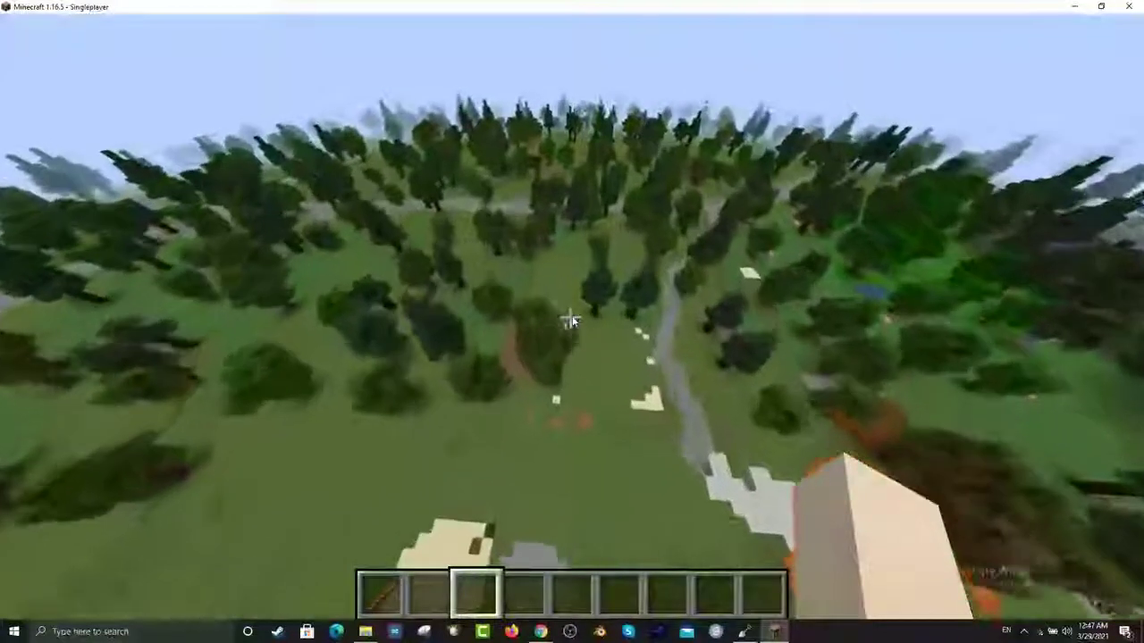
key(w)
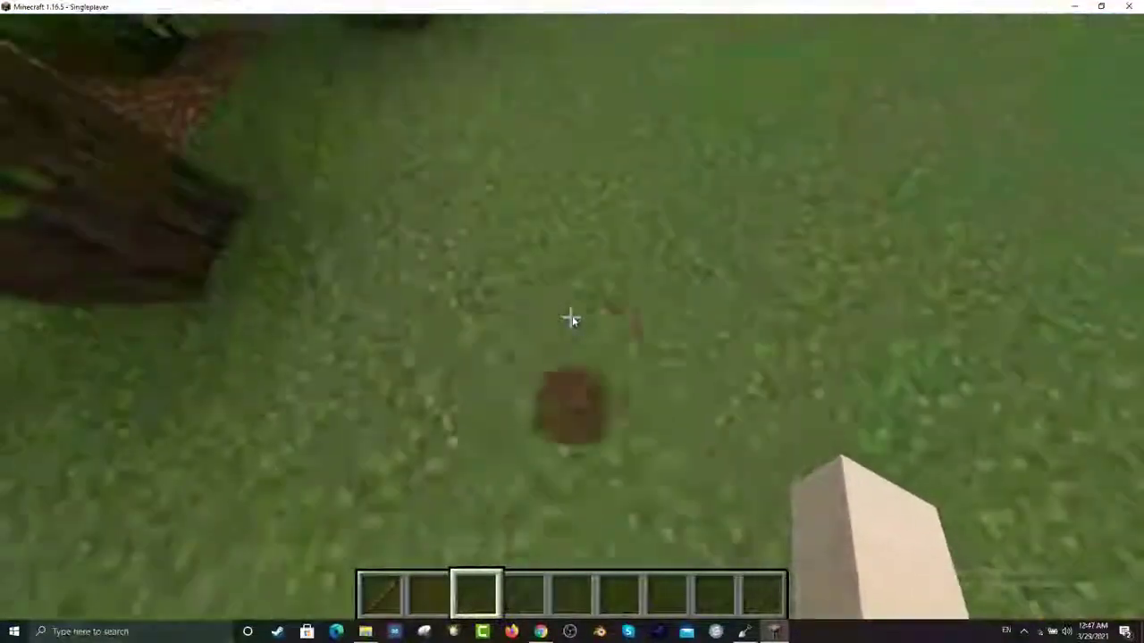
key(w)
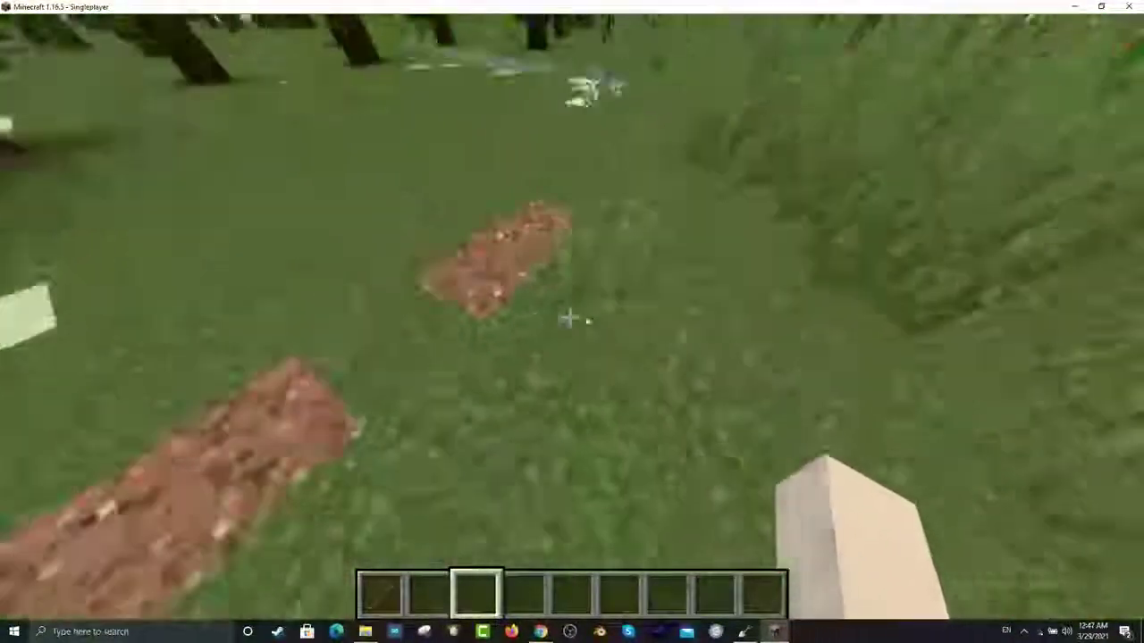
key(w)
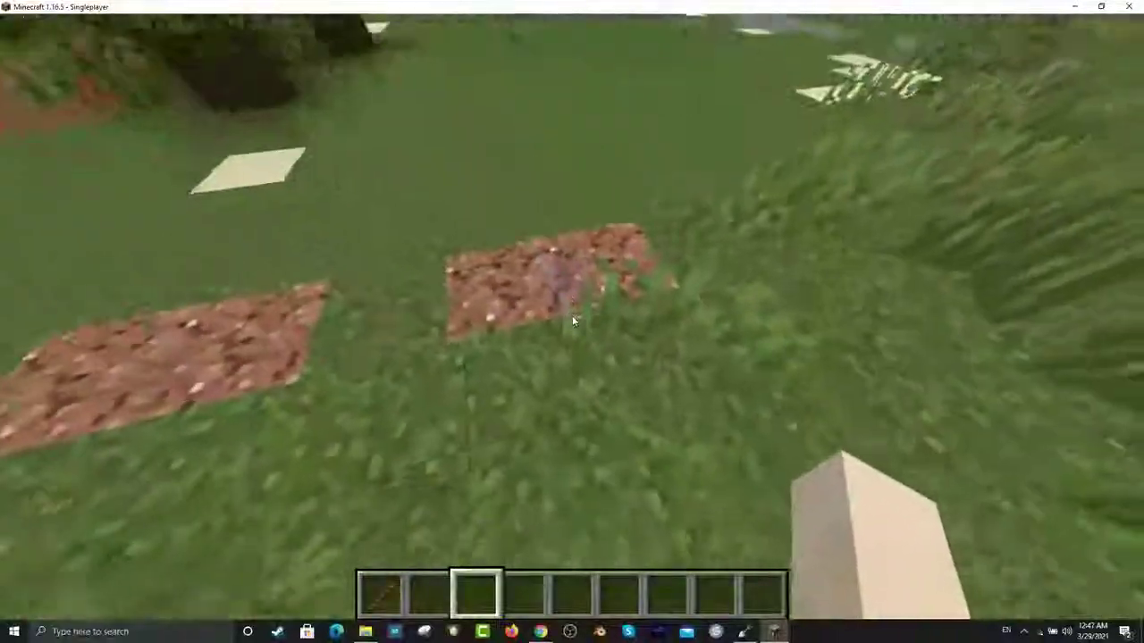
Step: Stock hotbar slots two to five from Building Blocks with granite and polished granite, stacking five polished granite in the second slot
key(e)
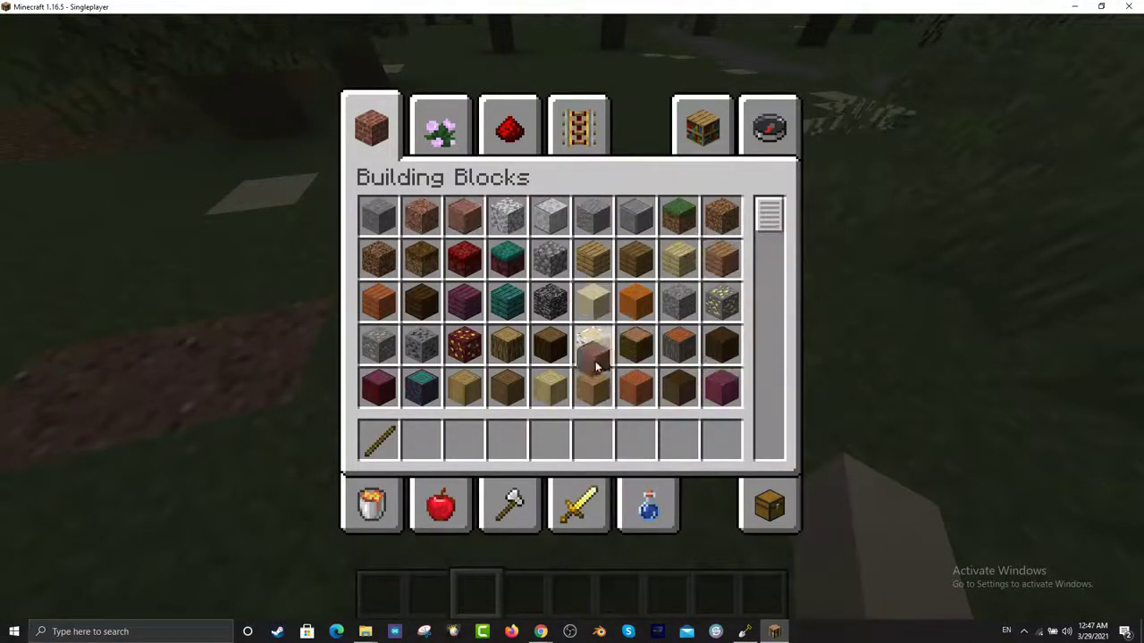
click(427, 450)
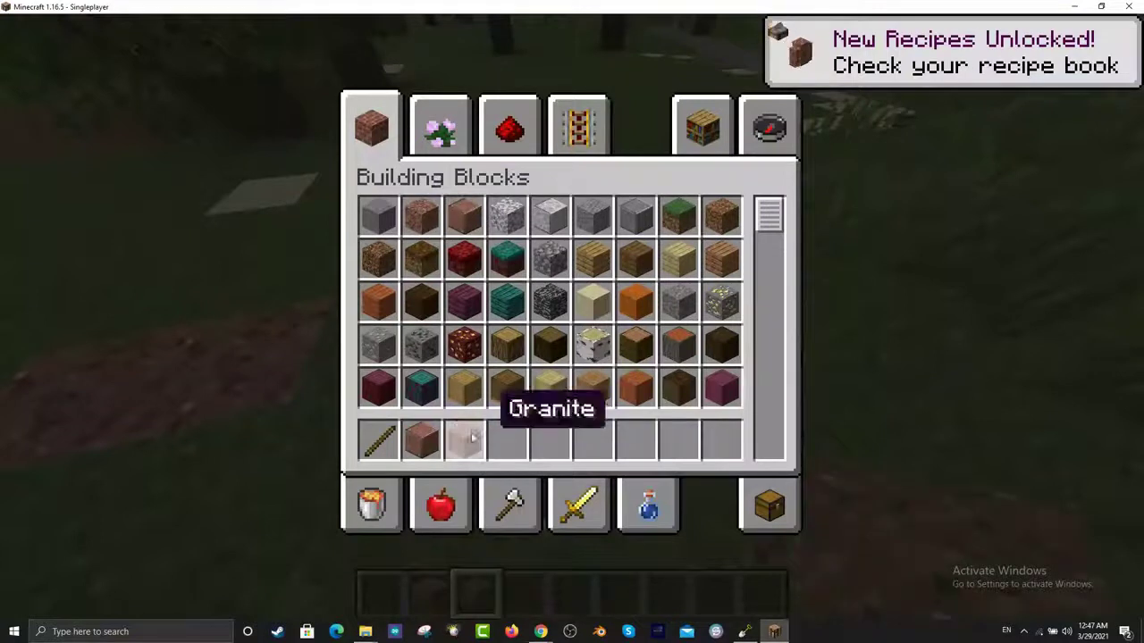
click(464, 217)
click(427, 440)
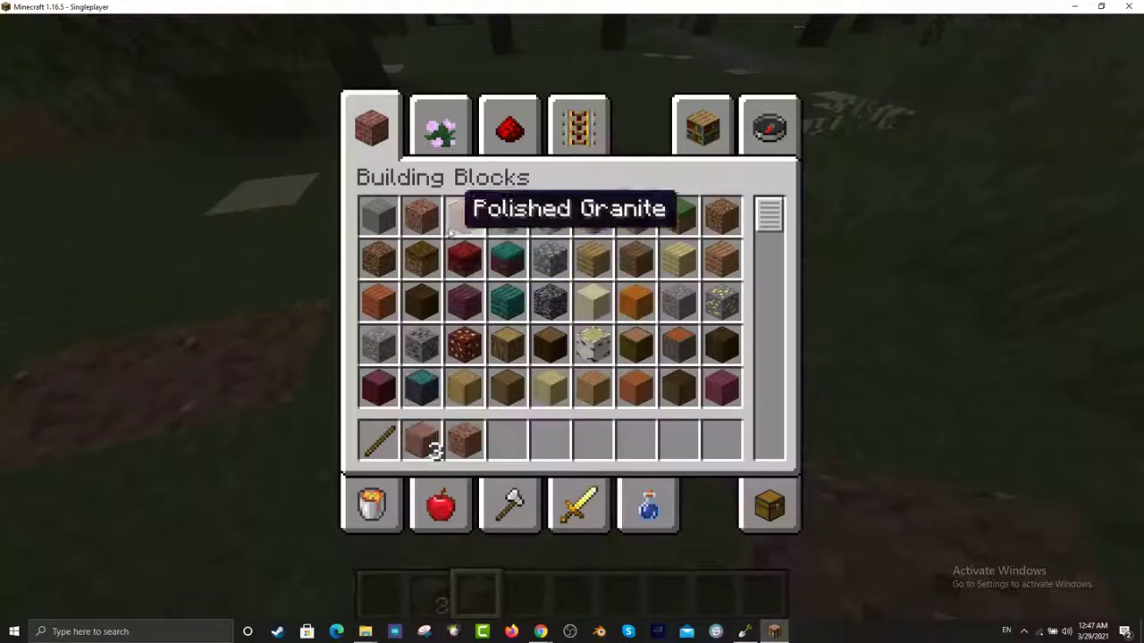
click(429, 444)
click(454, 219)
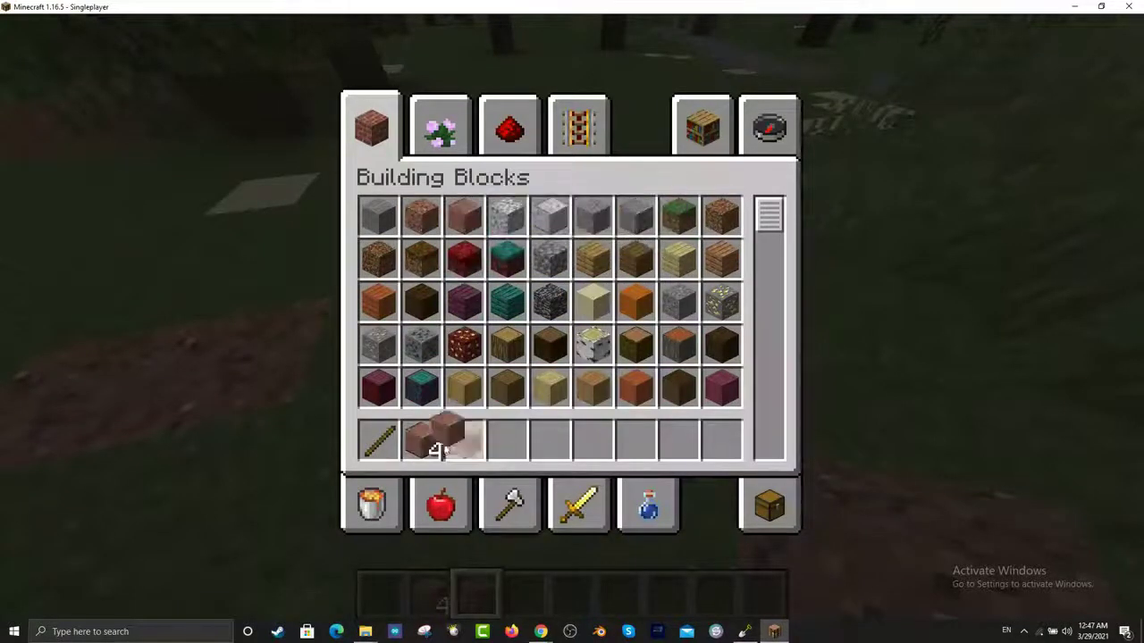
click(431, 451)
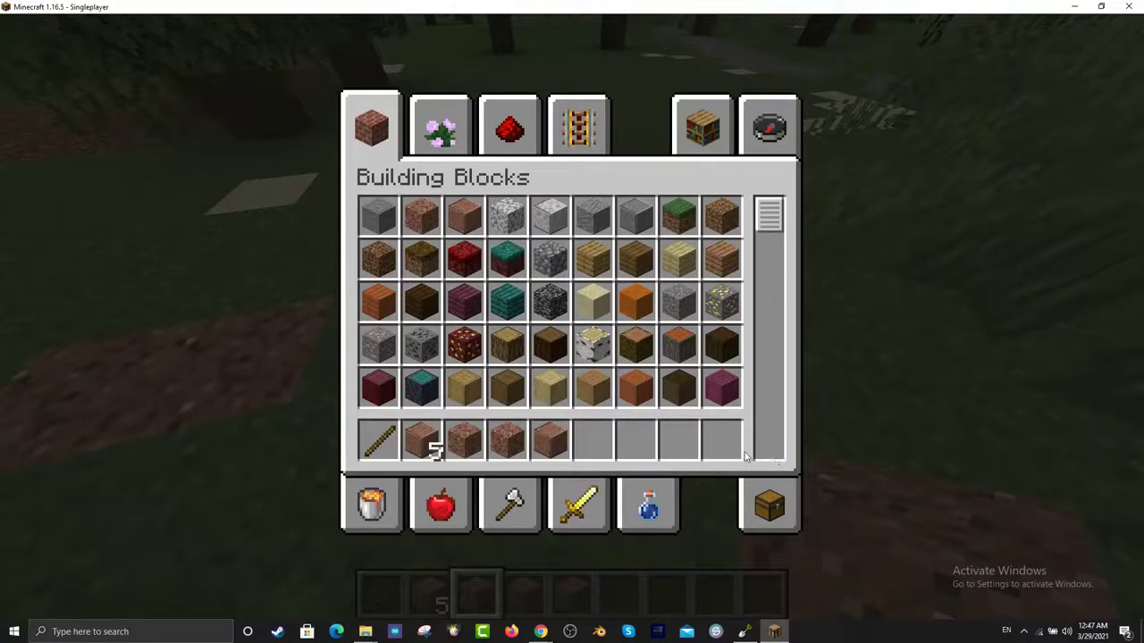
key(e)
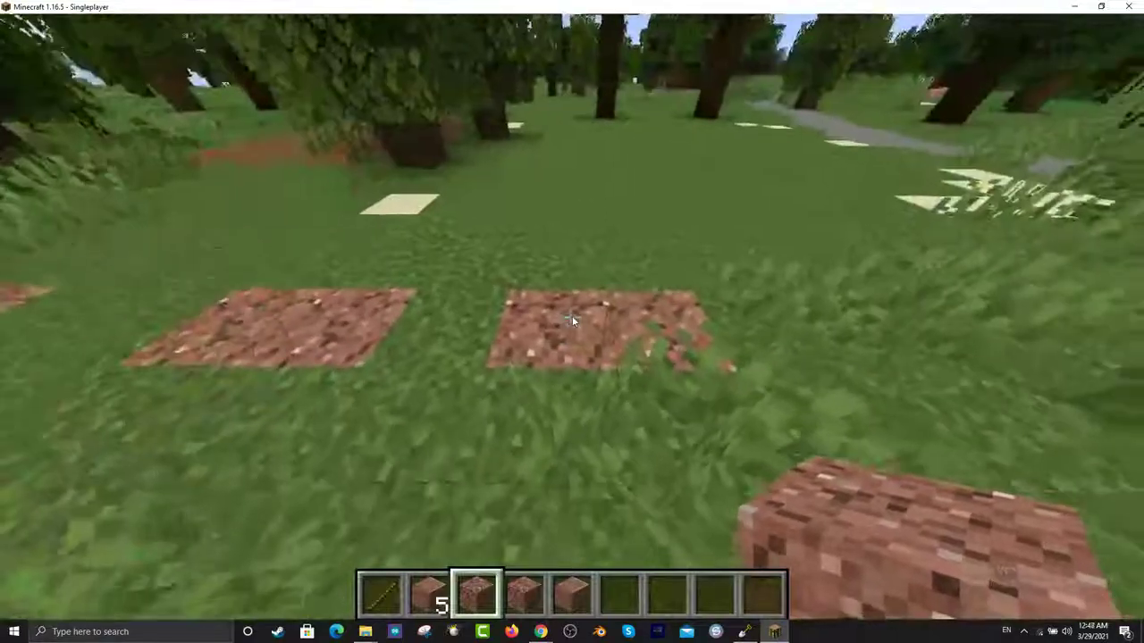
Step: Place granite blocks on and around the granite ground patches, and break the upright granite wall beside them
right_click(570, 318)
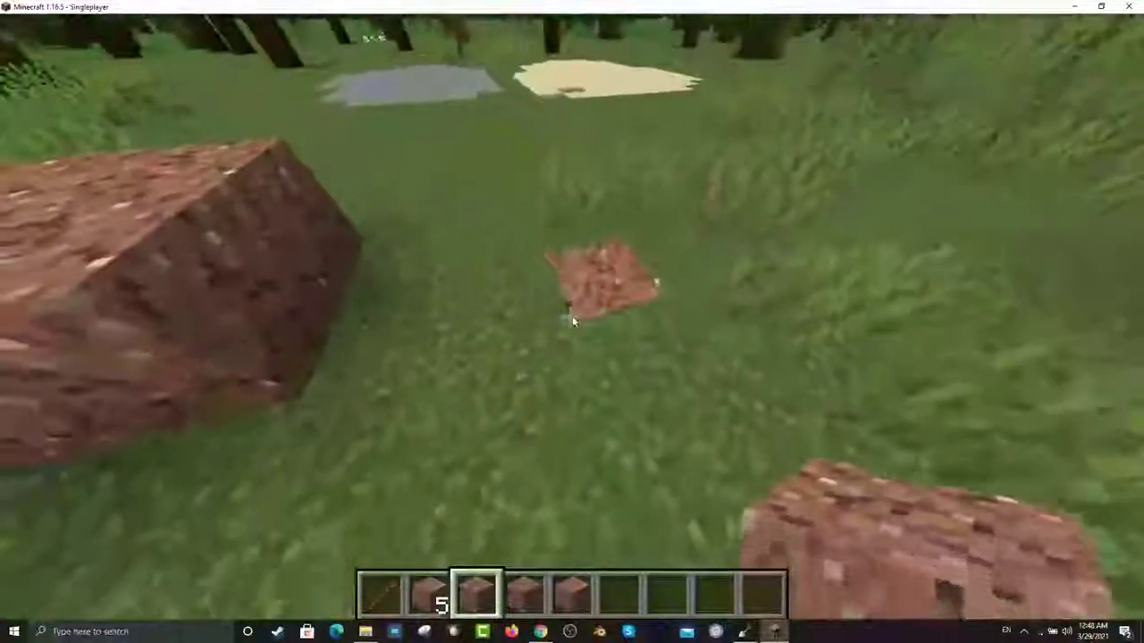
right_click(570, 319)
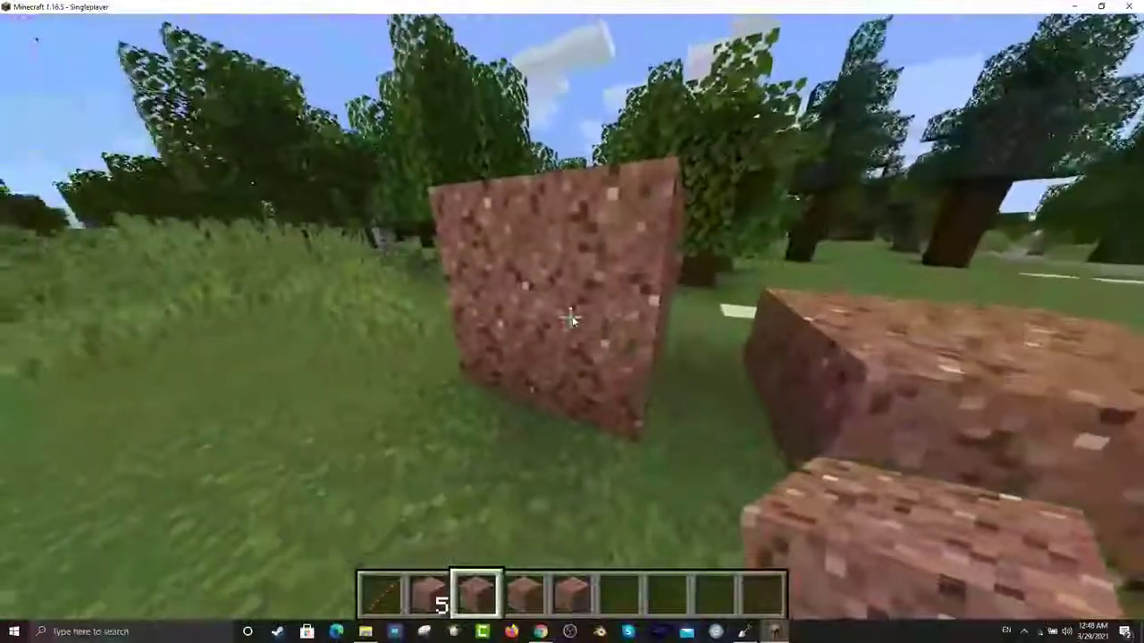
click(572, 321)
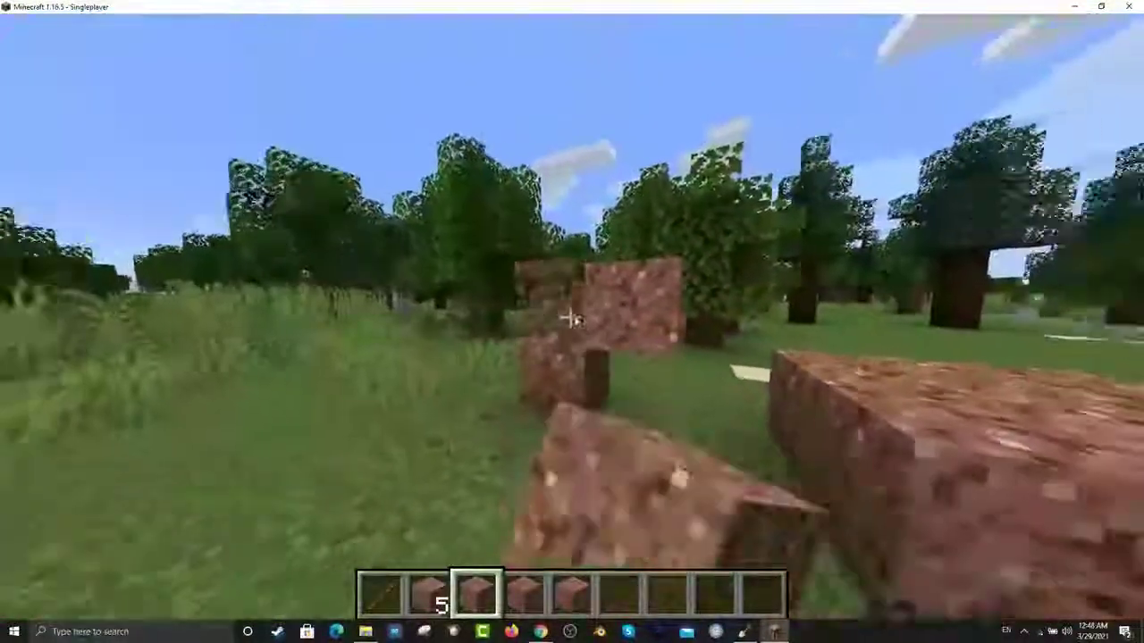
click(572, 319)
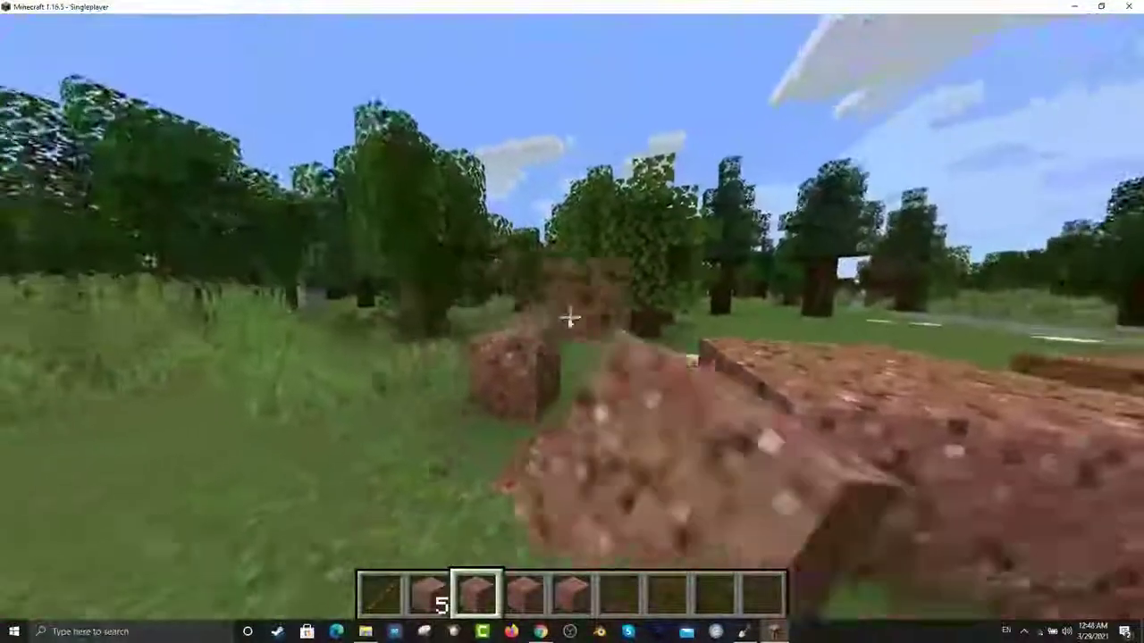
click(572, 319)
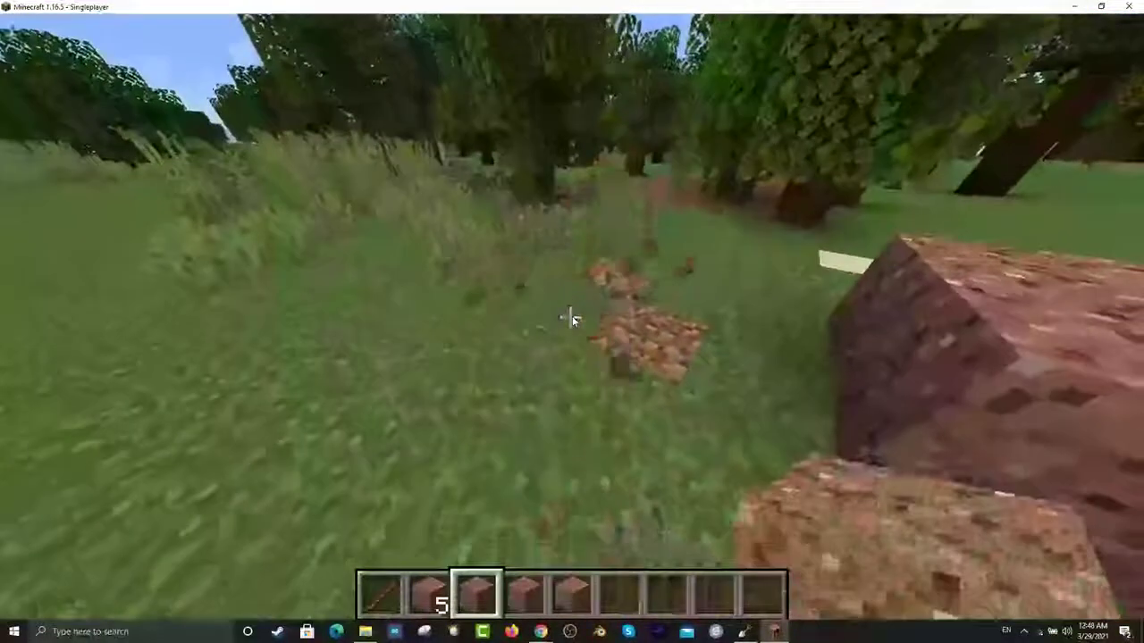
click(573, 321)
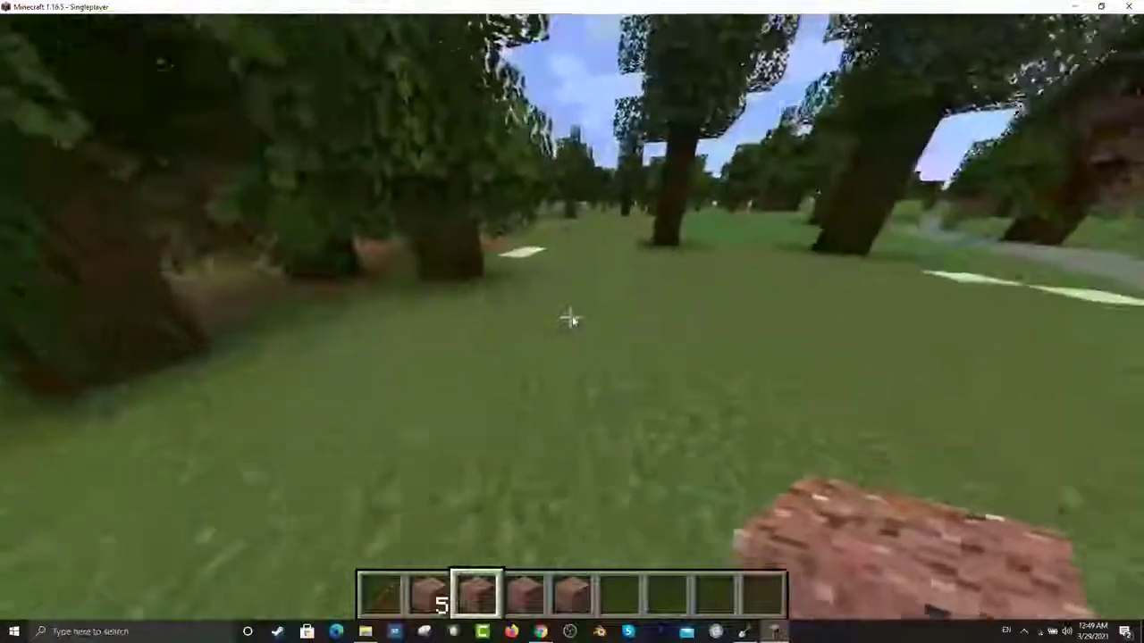
Step: Walk past the pale ground block onto the brown dirt patch beneath the trees, clearing foliage in the way
key(w)
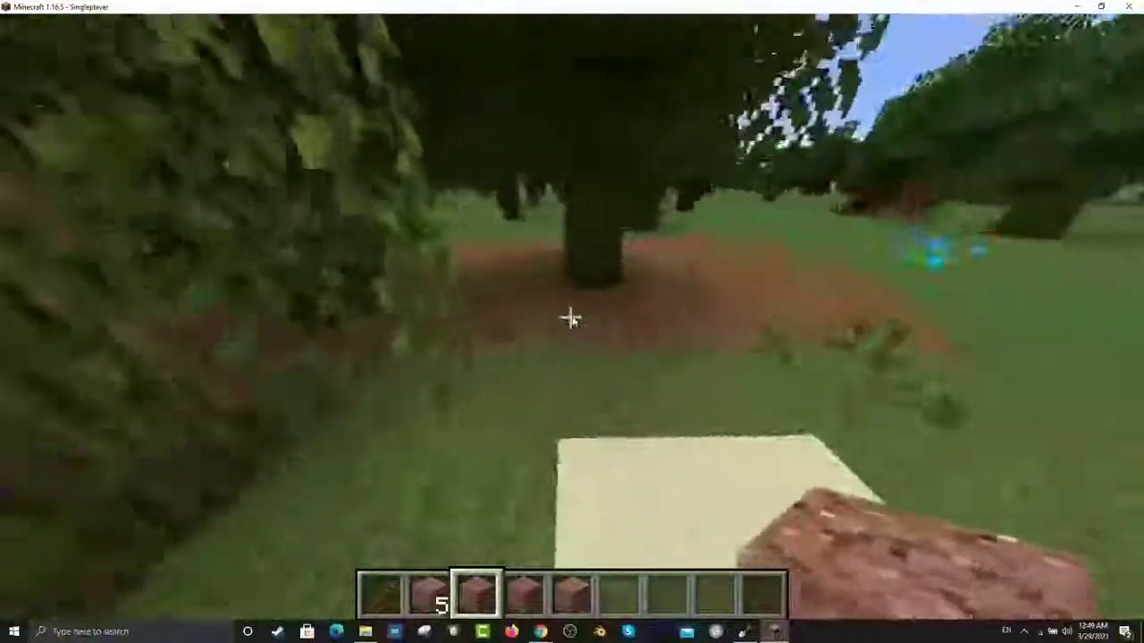
key(w)
key(w)
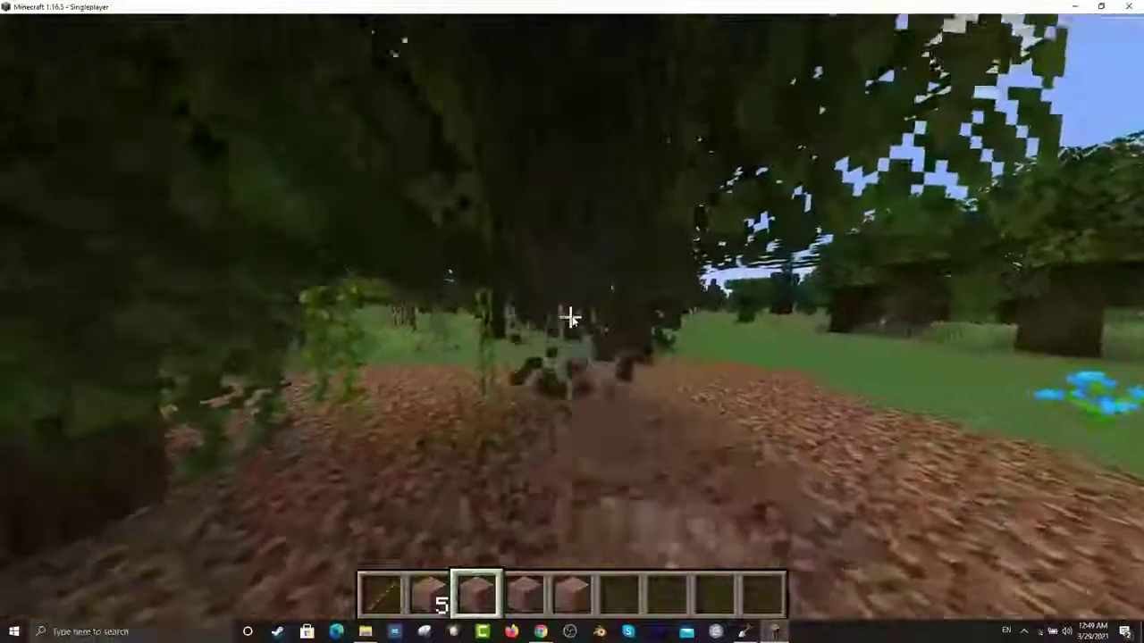
click(572, 319)
key(w)
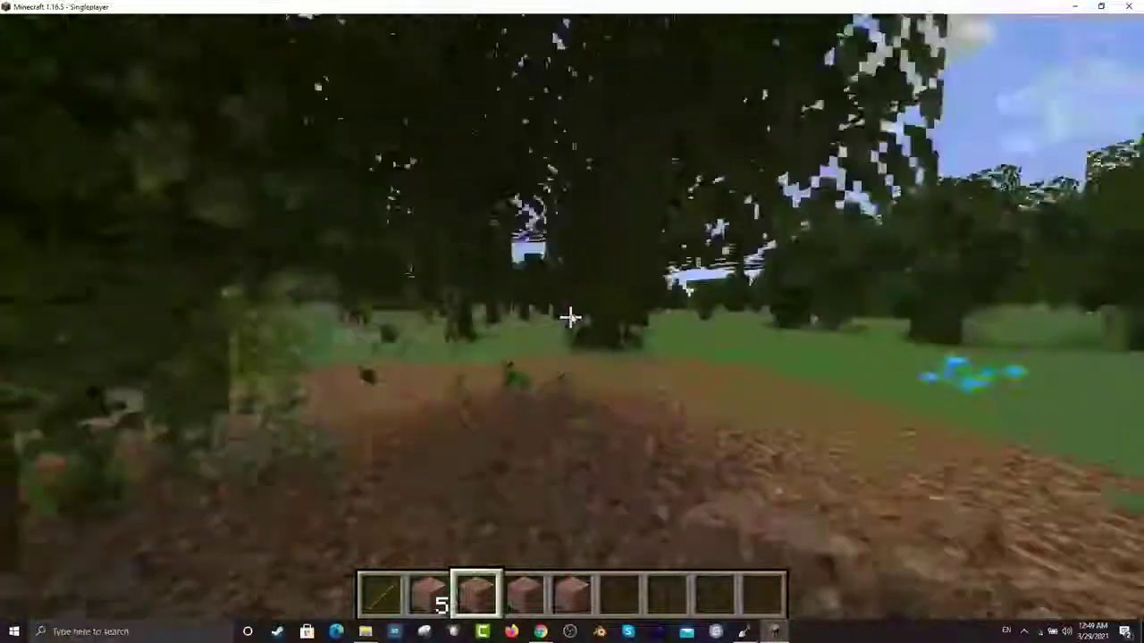
key(w)
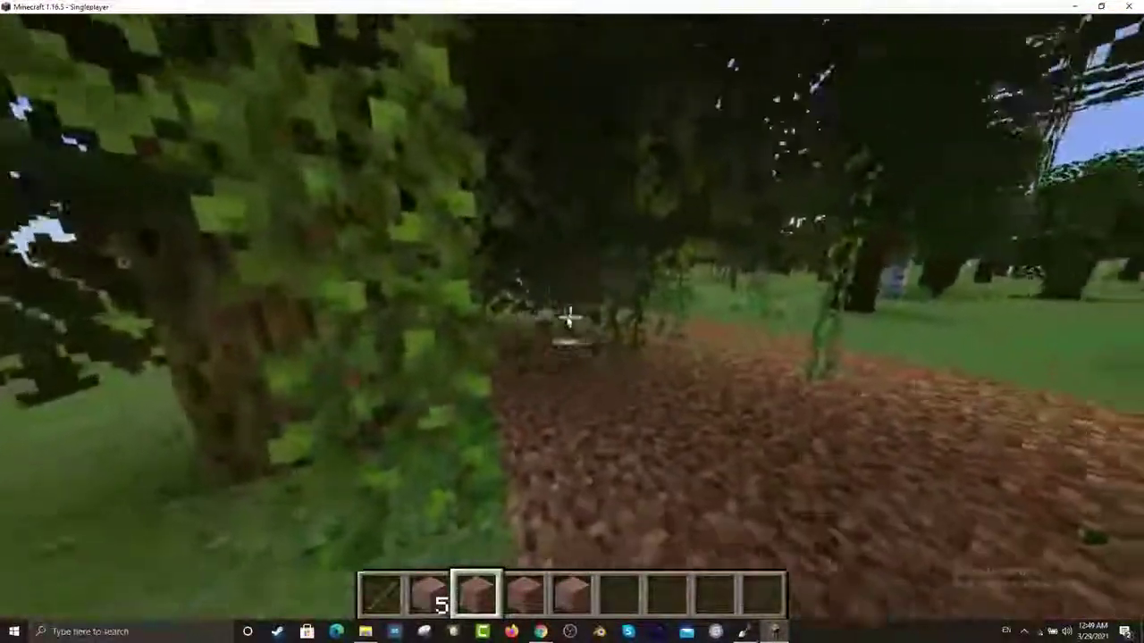
key(w)
key(w)
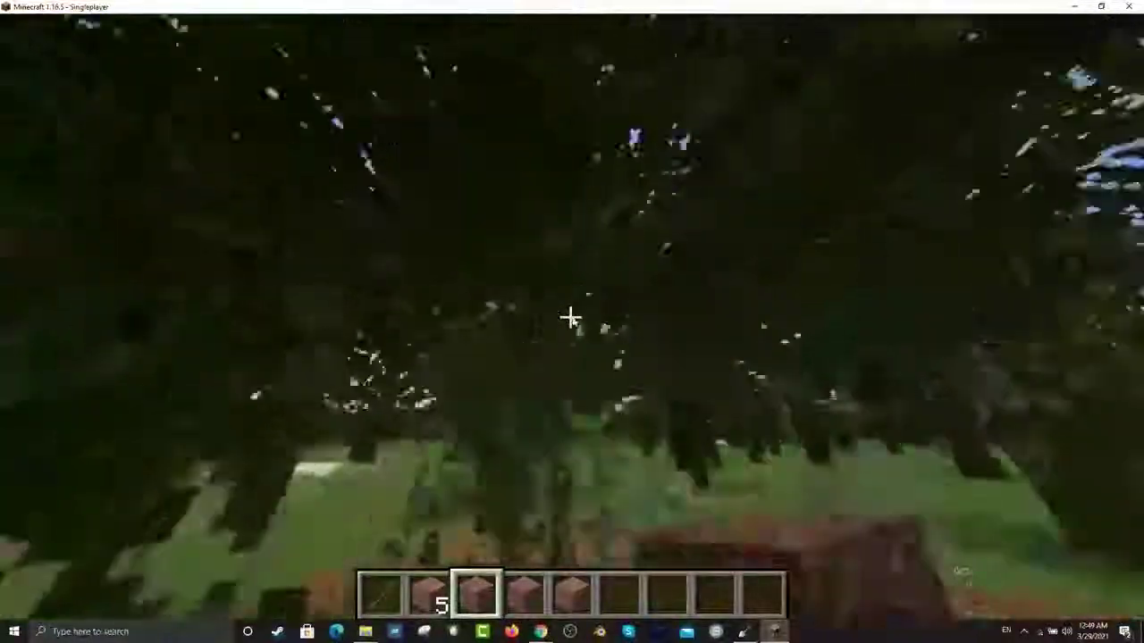
Step: Cross the shaded dirt patch and back out onto the grass near the blue flowers to view the whole patch
key(w)
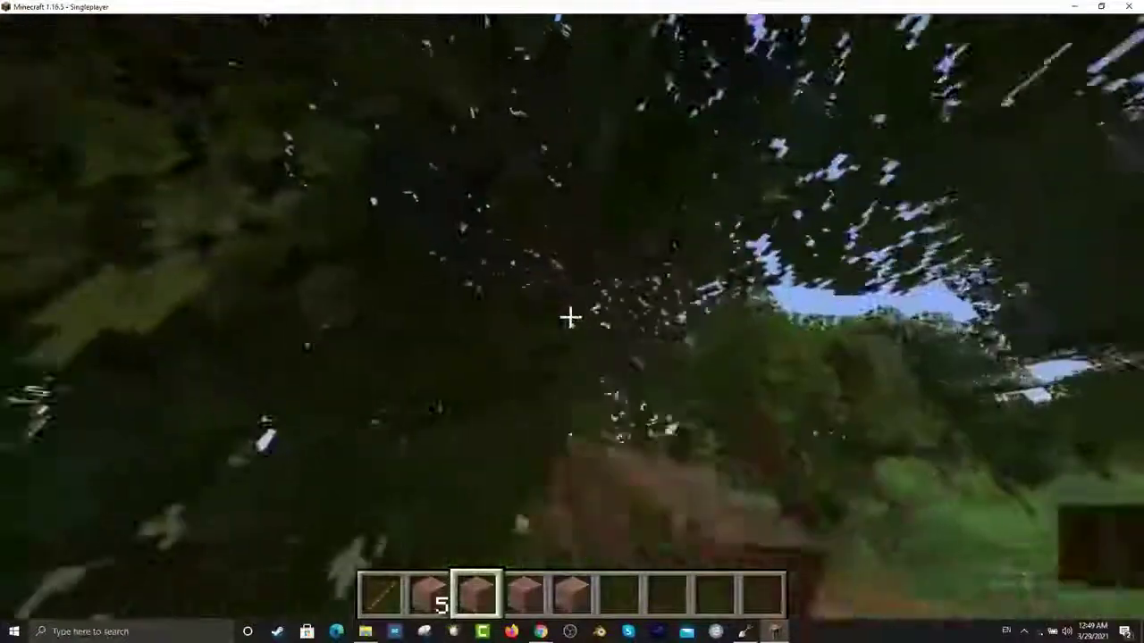
key(w)
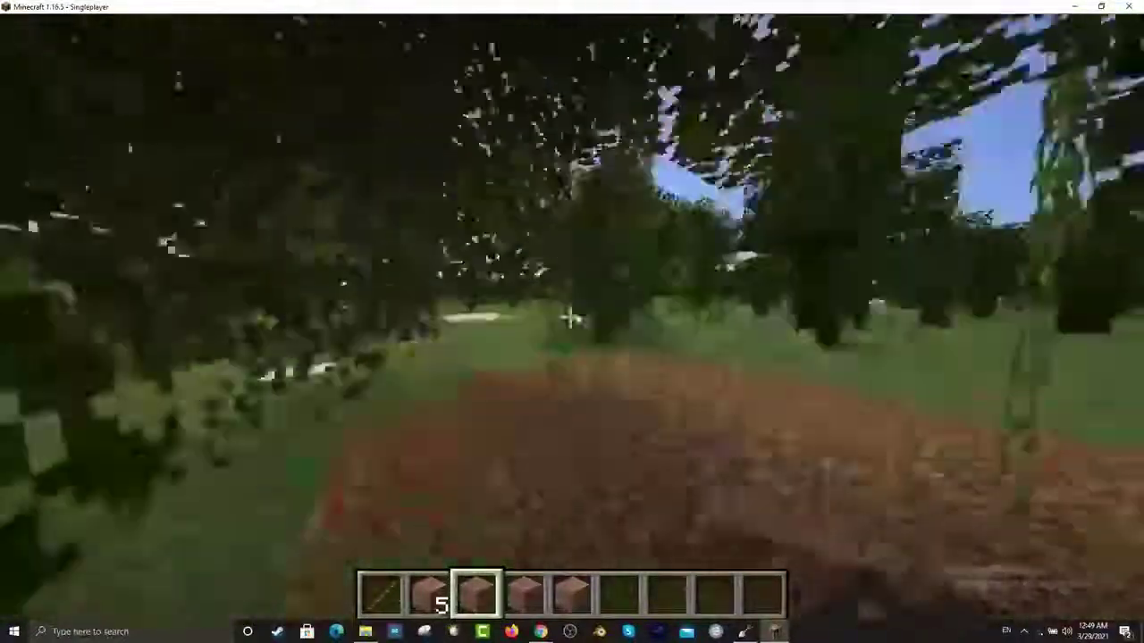
key(w)
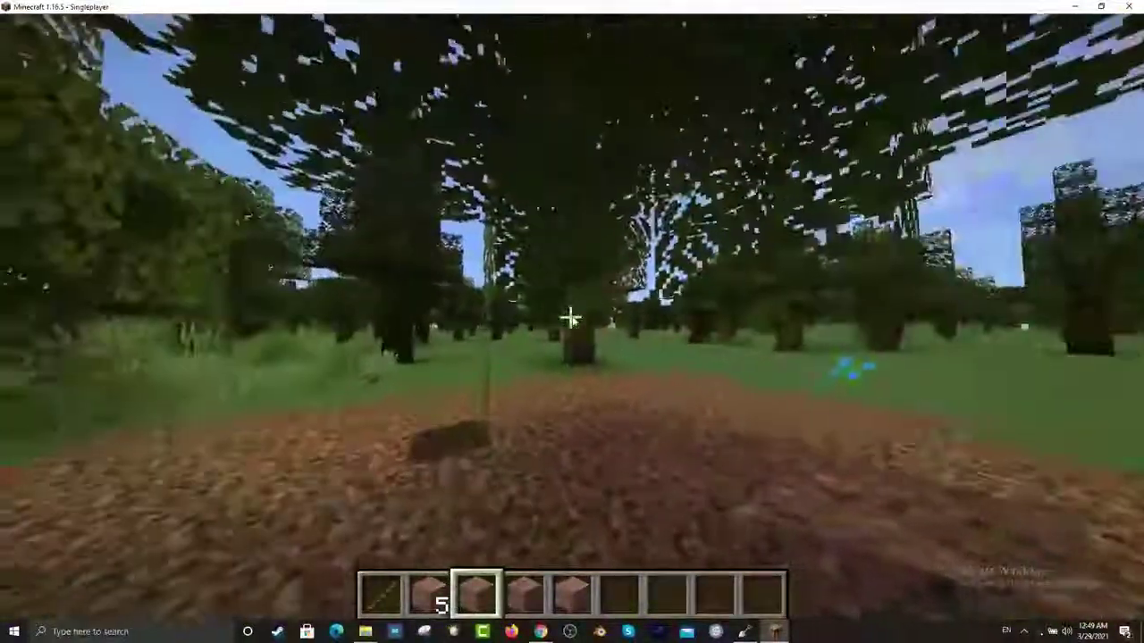
key(w)
key(w)
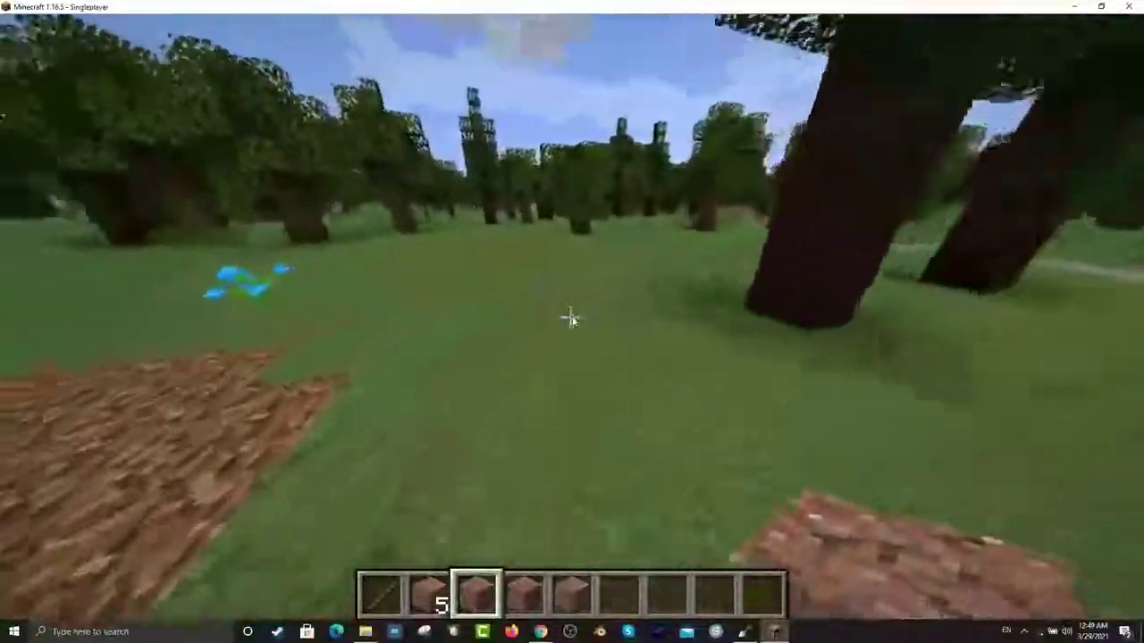
key(w)
key(s)
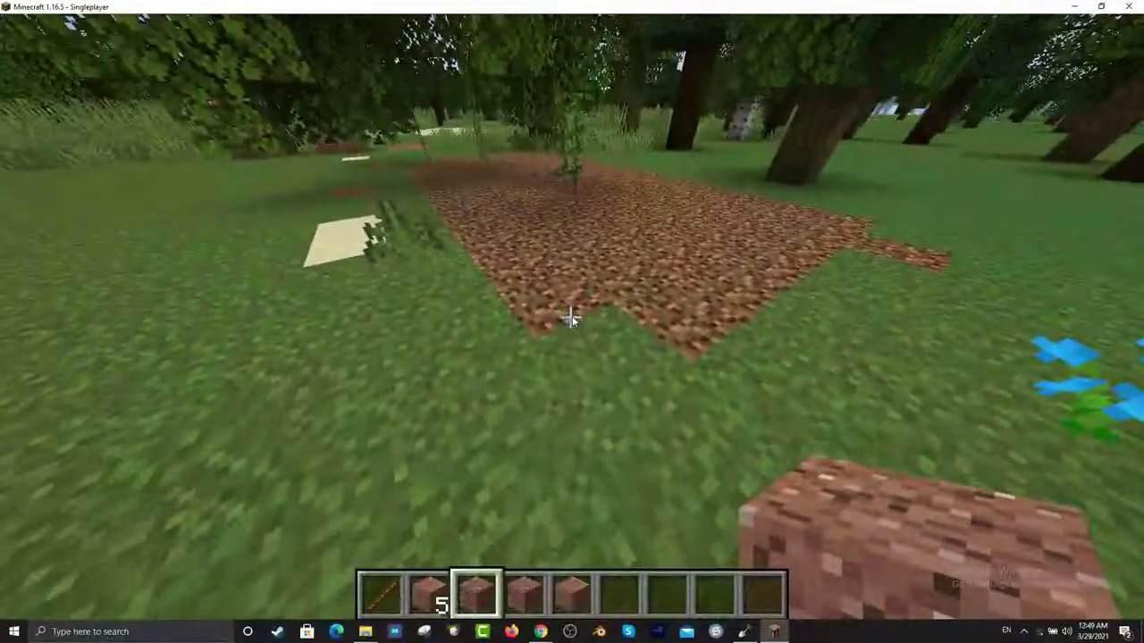
Step: Browse the creative inventory's decoration, redstone and transportation categories and the full item list for glass
key(e)
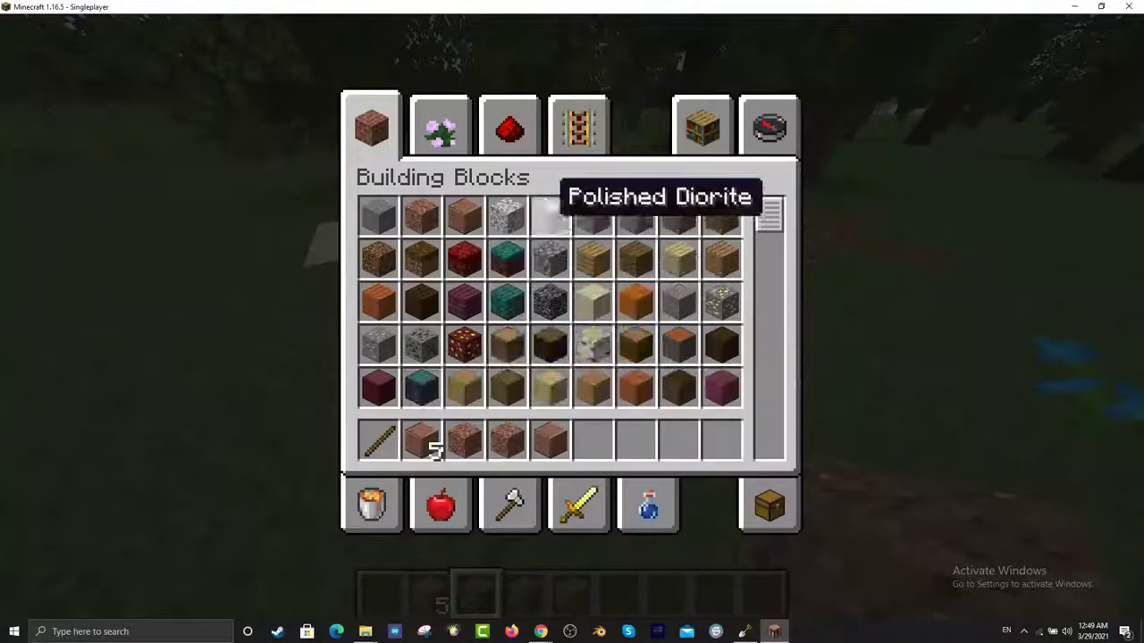
click(429, 134)
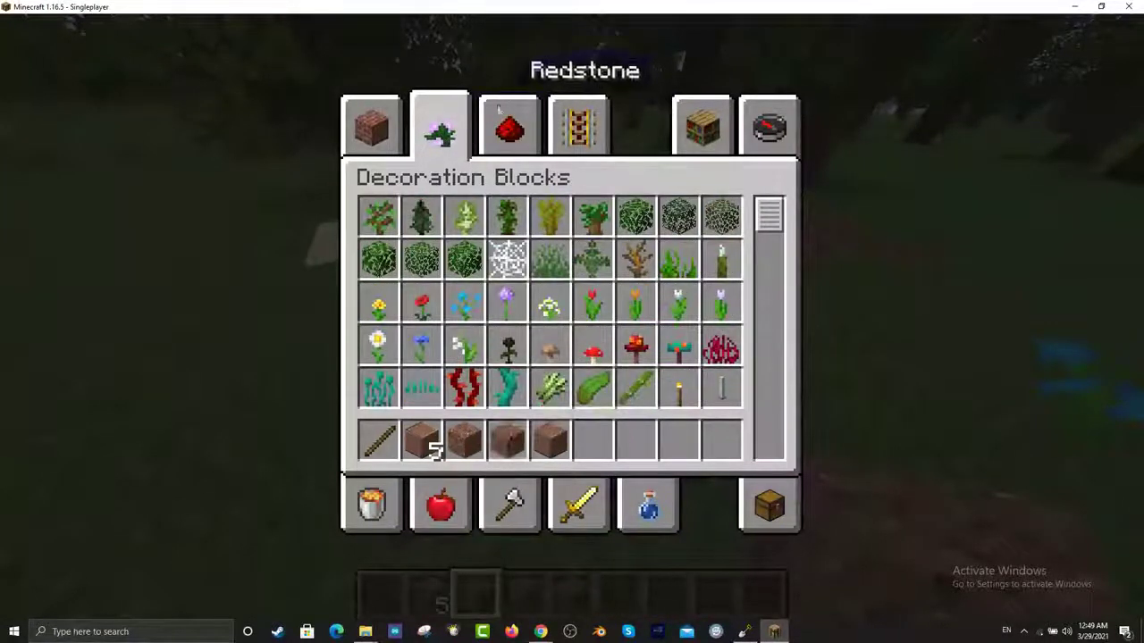
click(507, 134)
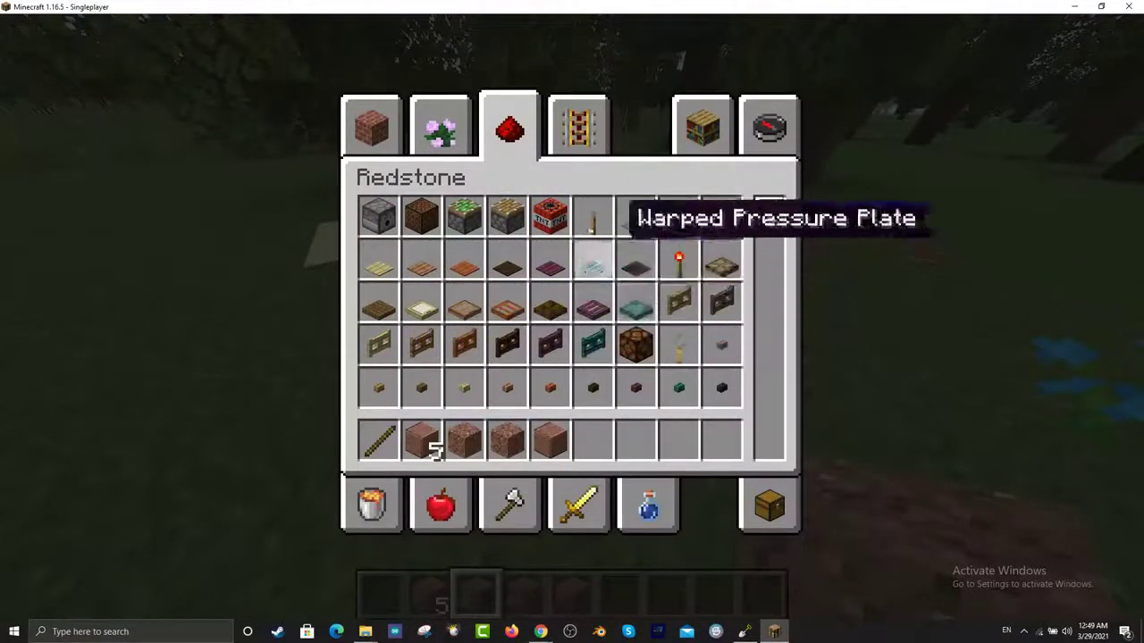
click(579, 143)
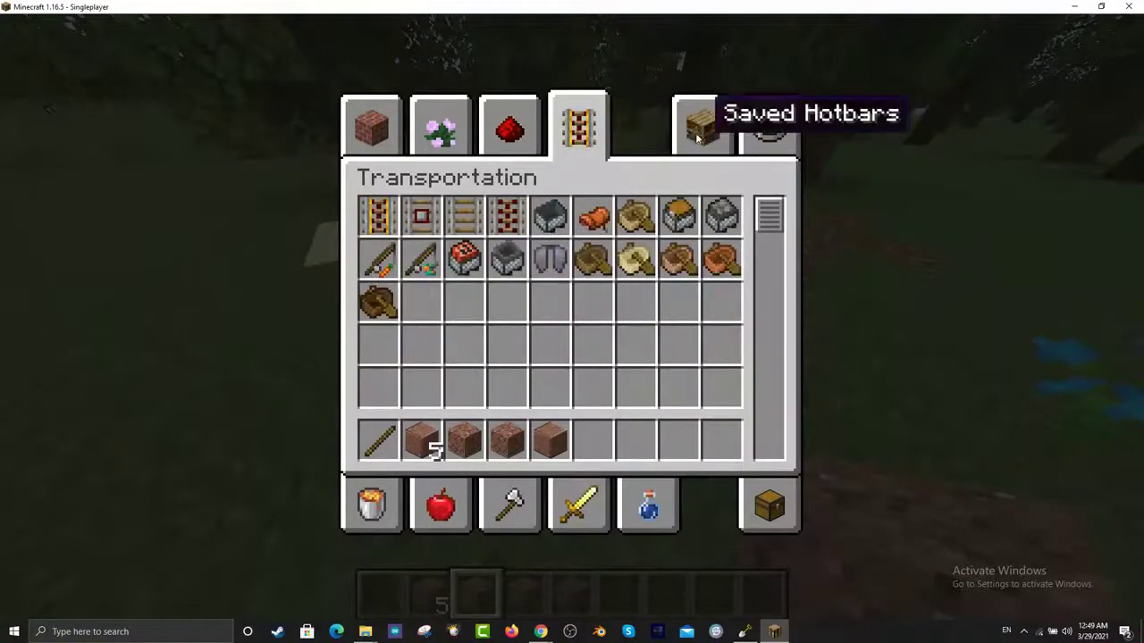
click(698, 137)
click(769, 138)
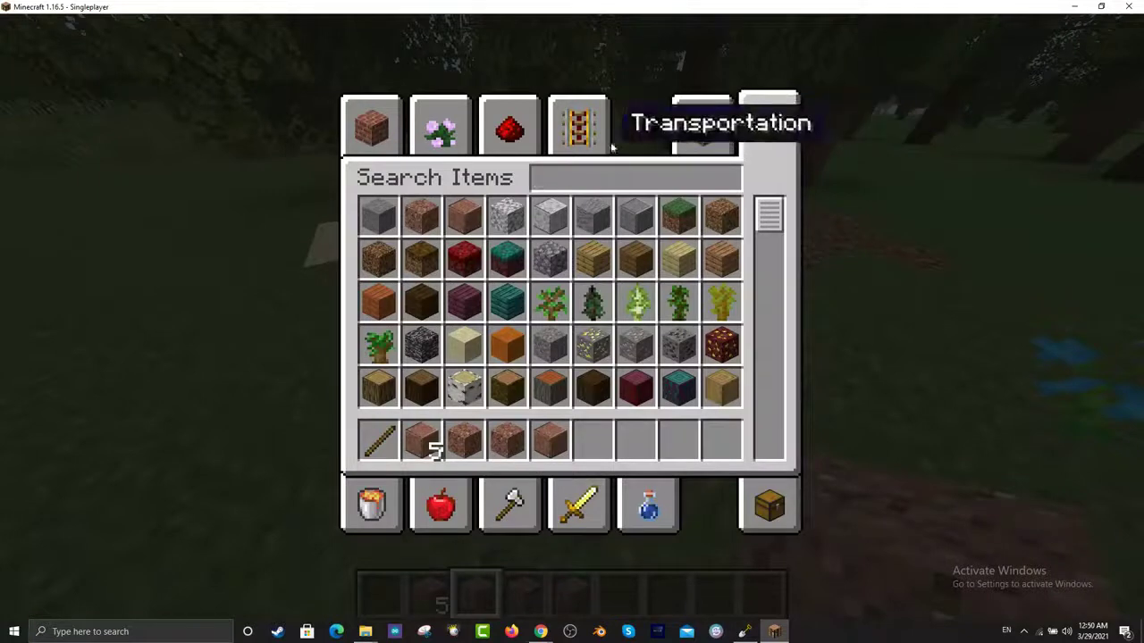
drag(774, 219, 783, 355)
scroll(783, 356, up, 2)
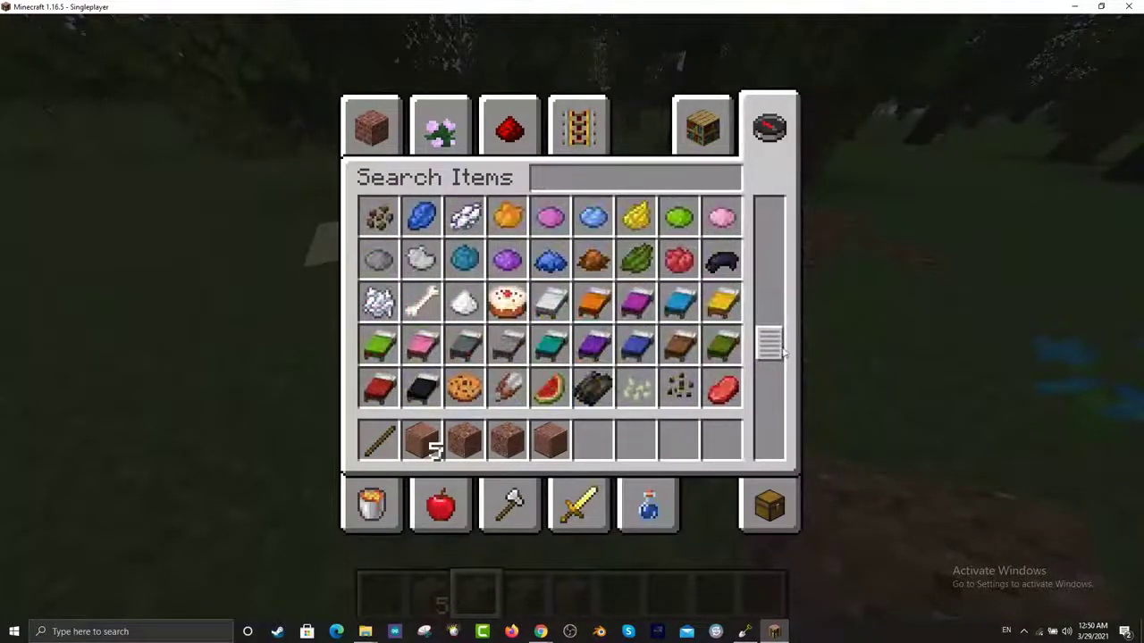
drag(773, 342, 772, 319)
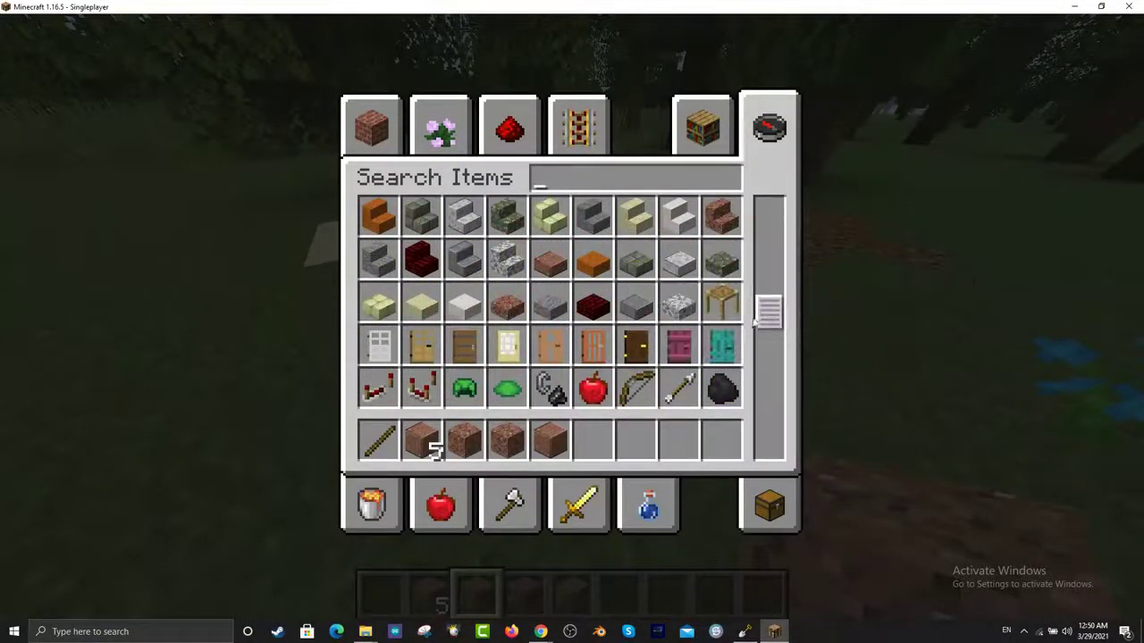
drag(774, 314, 772, 261)
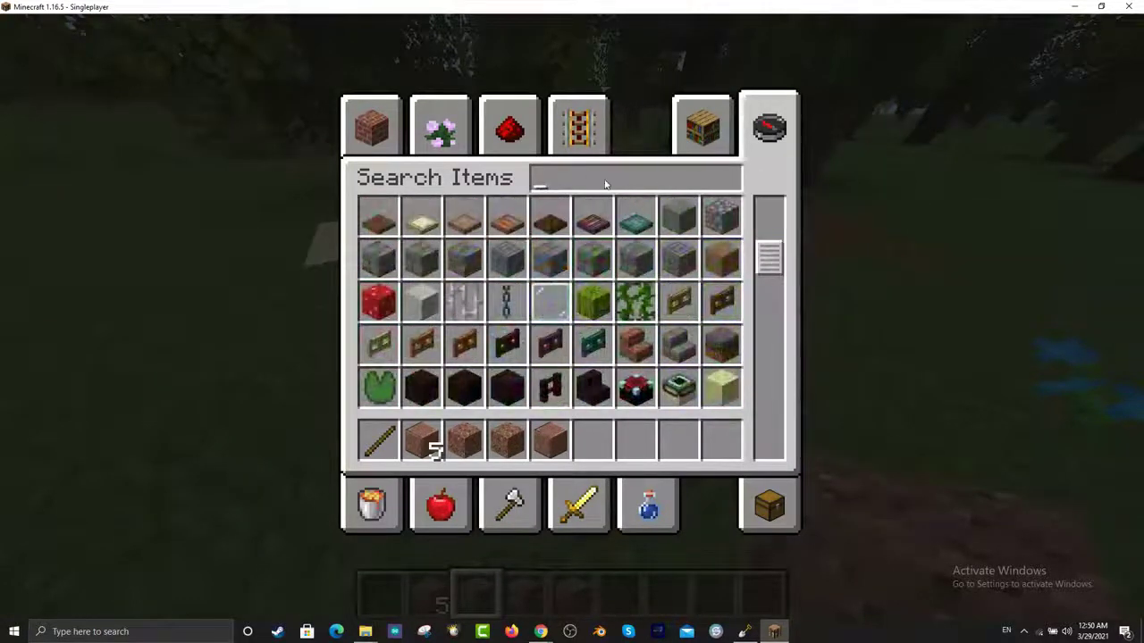
Step: Search the creative items for "glass" and put a glass pane in the sixth hotbar slot
text(glass)
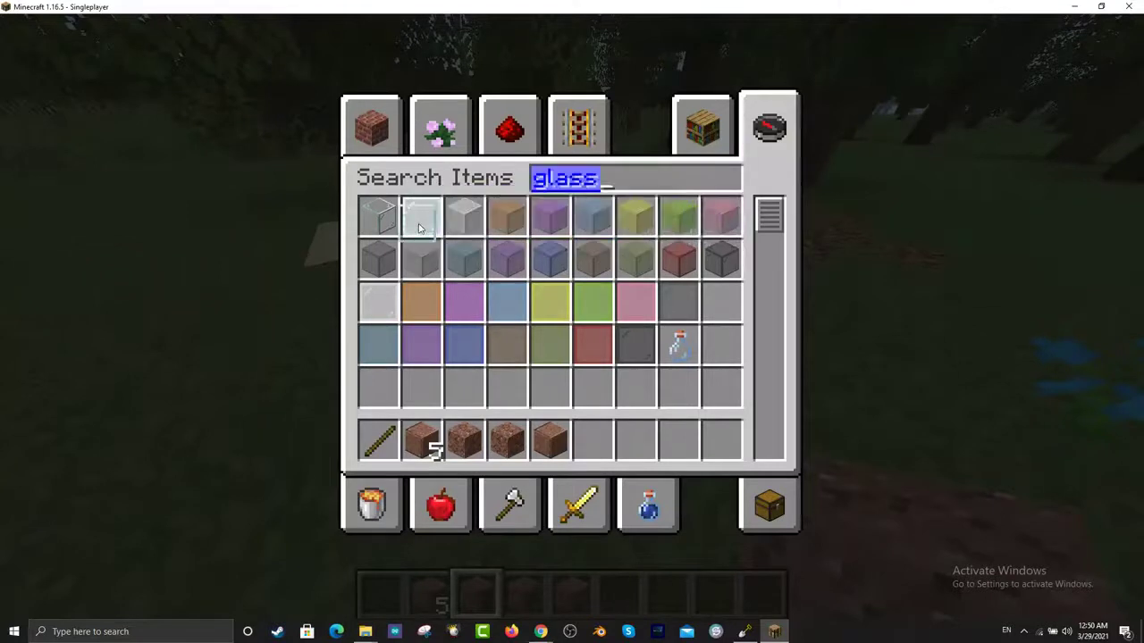
click(593, 443)
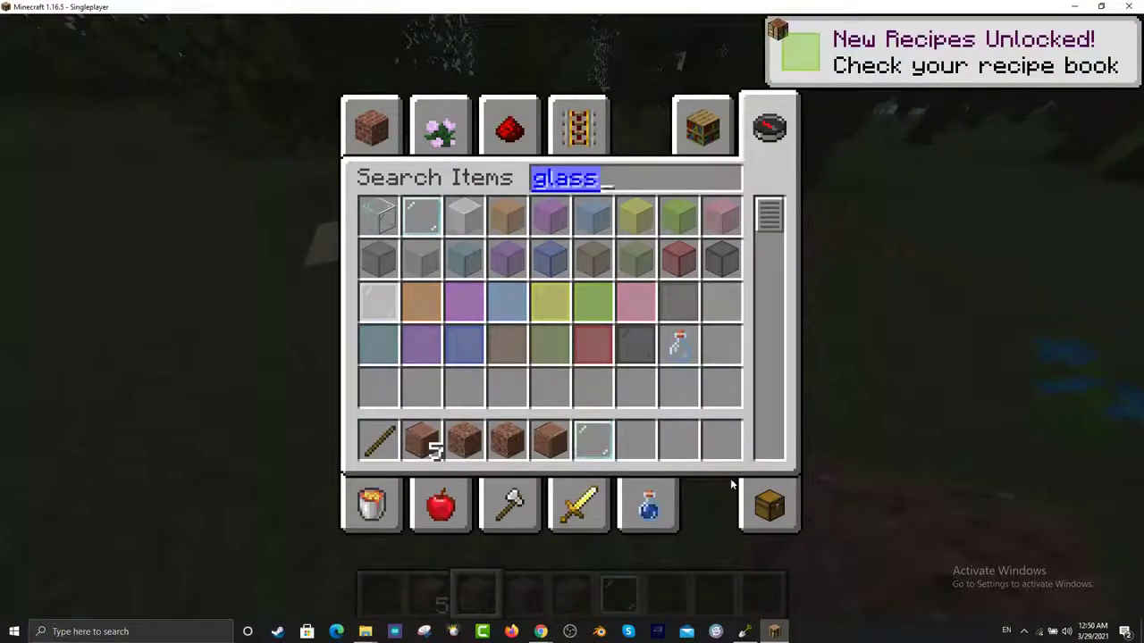
key(Escape)
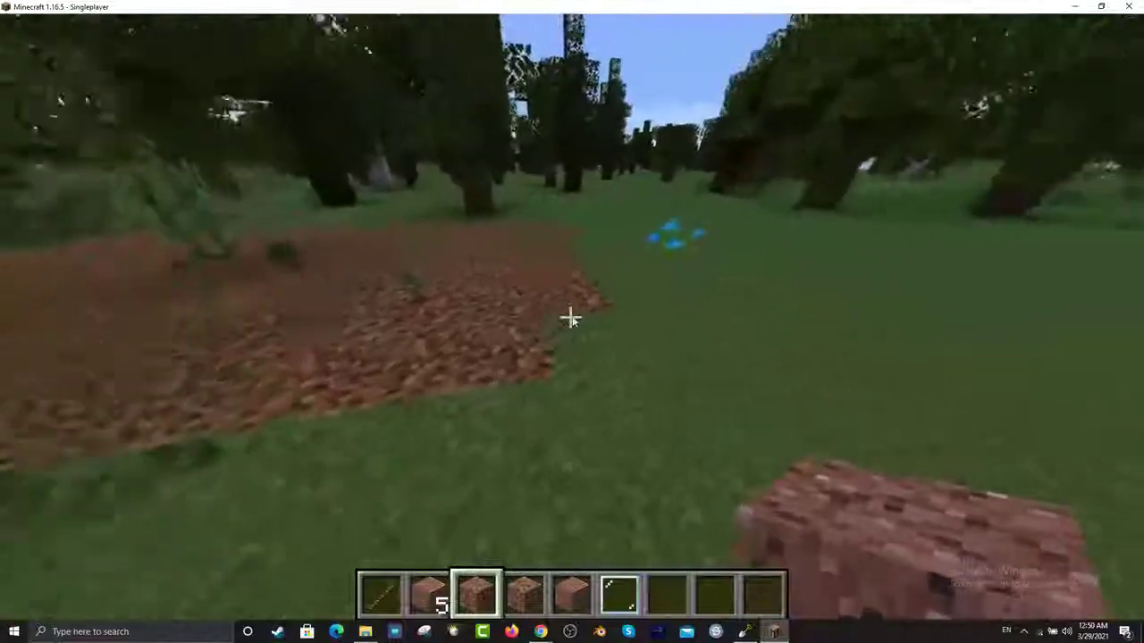
Step: Replace the grass block at the granite patch's near corner with granite and stand glass panes along that edge
right_click(570, 318)
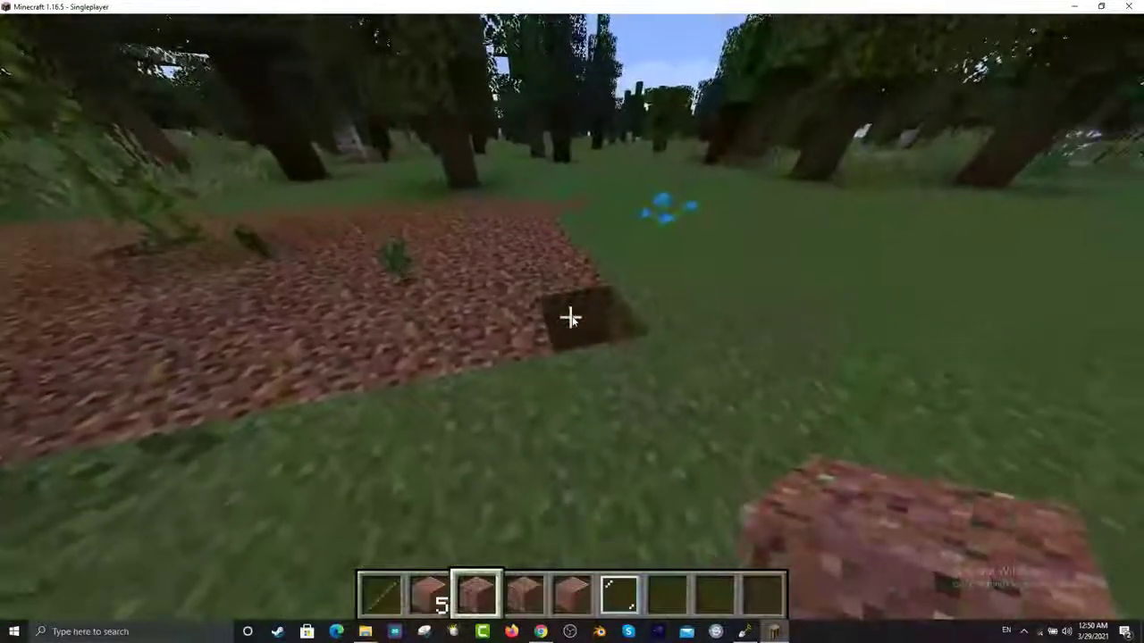
right_click(570, 319)
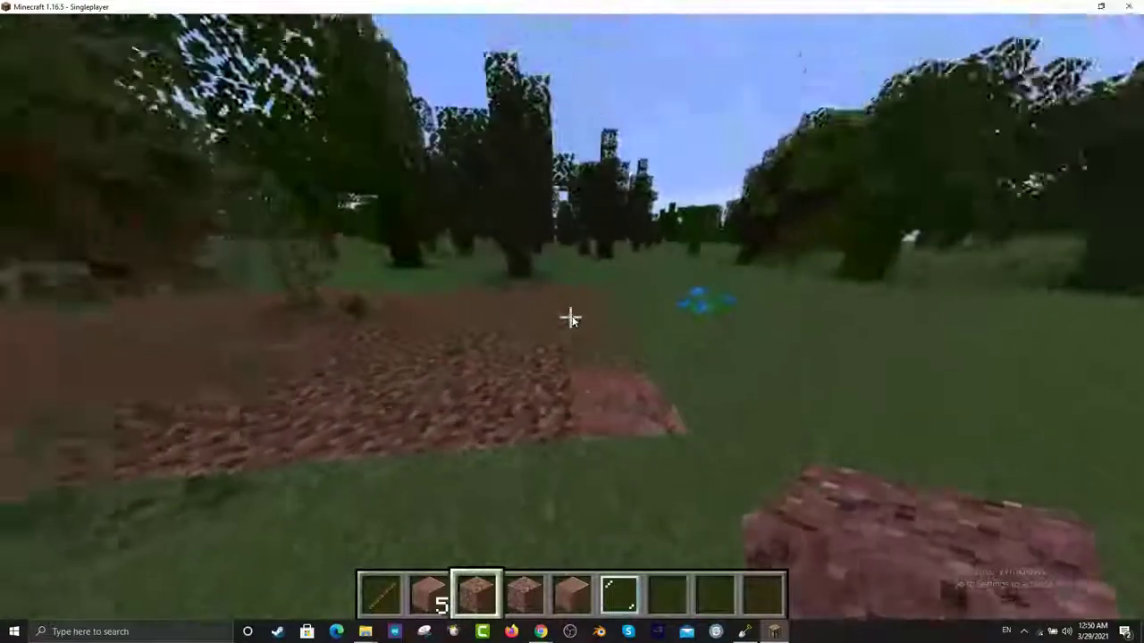
key(7)
key(6)
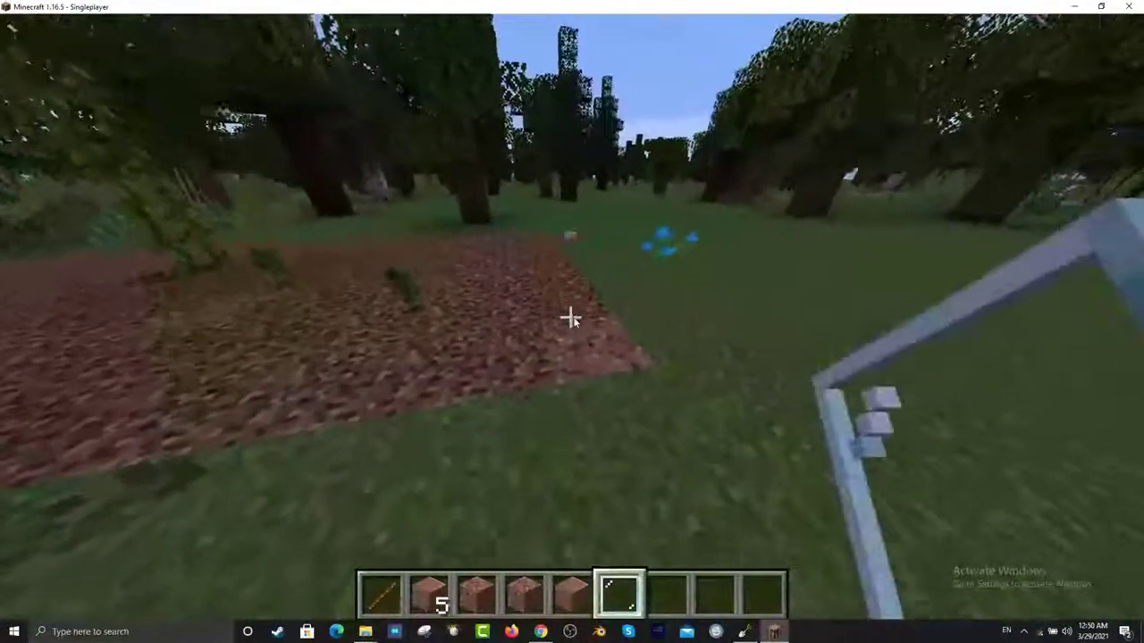
right_click(570, 319)
key(w)
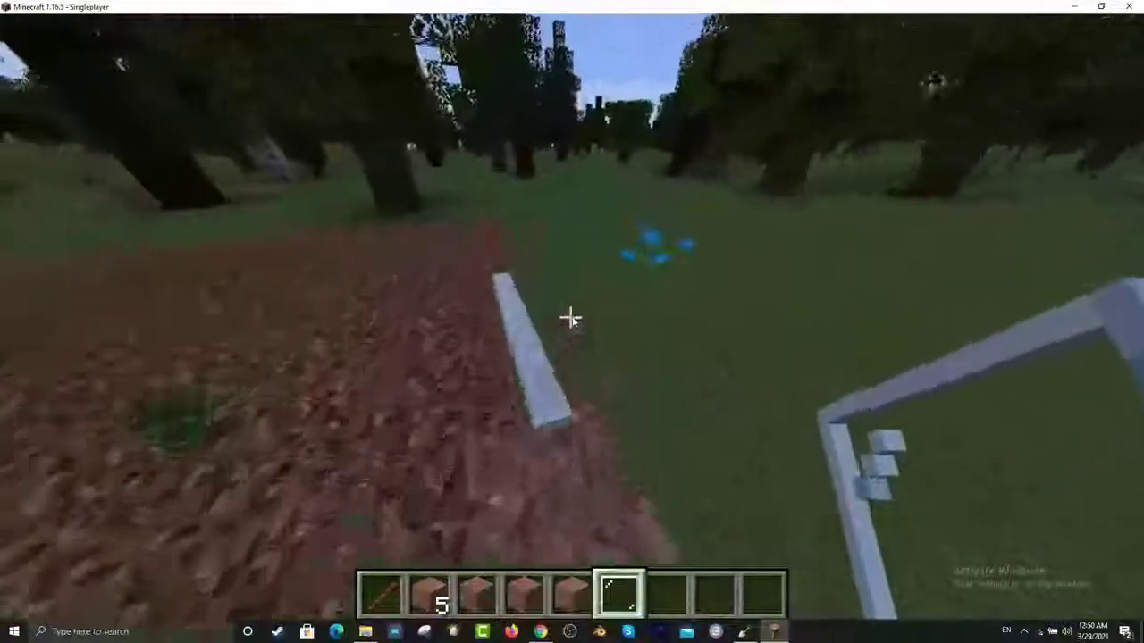
right_click(570, 318)
key(w)
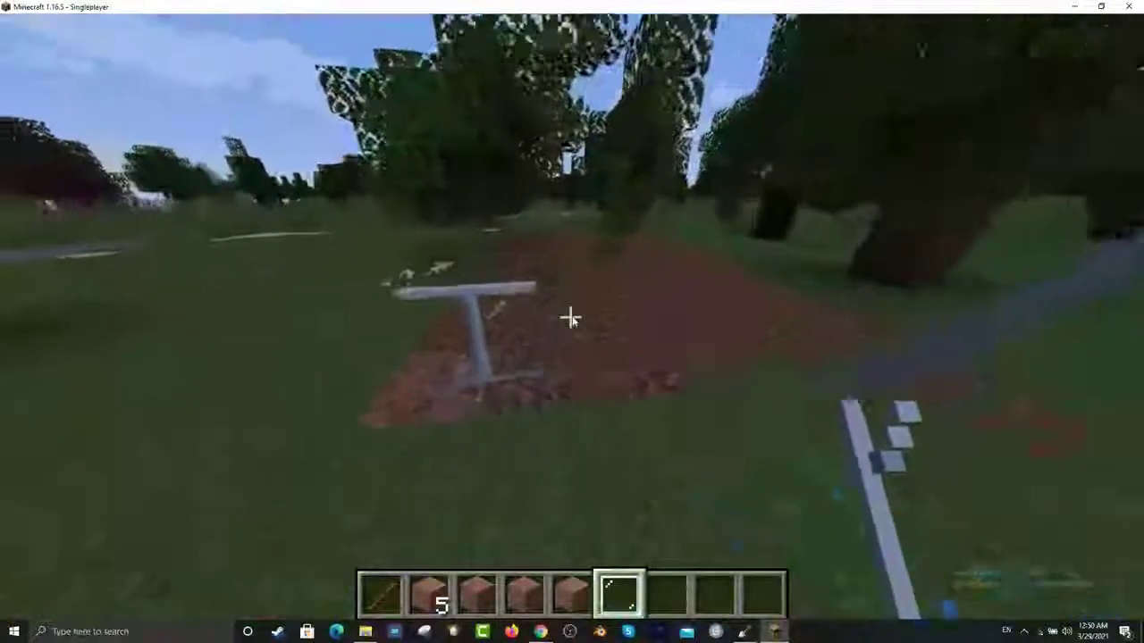
Step: Try adding glass panes stepping inward over the granite patch, and break the misplaced ones
right_click(570, 318)
right_click(570, 318)
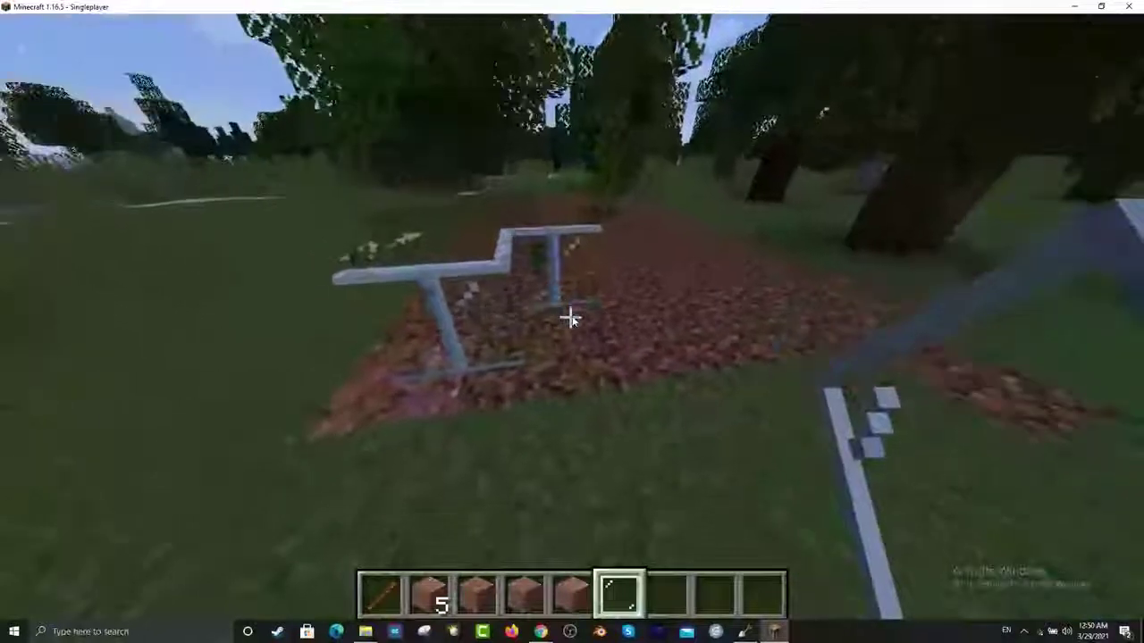
click(570, 318)
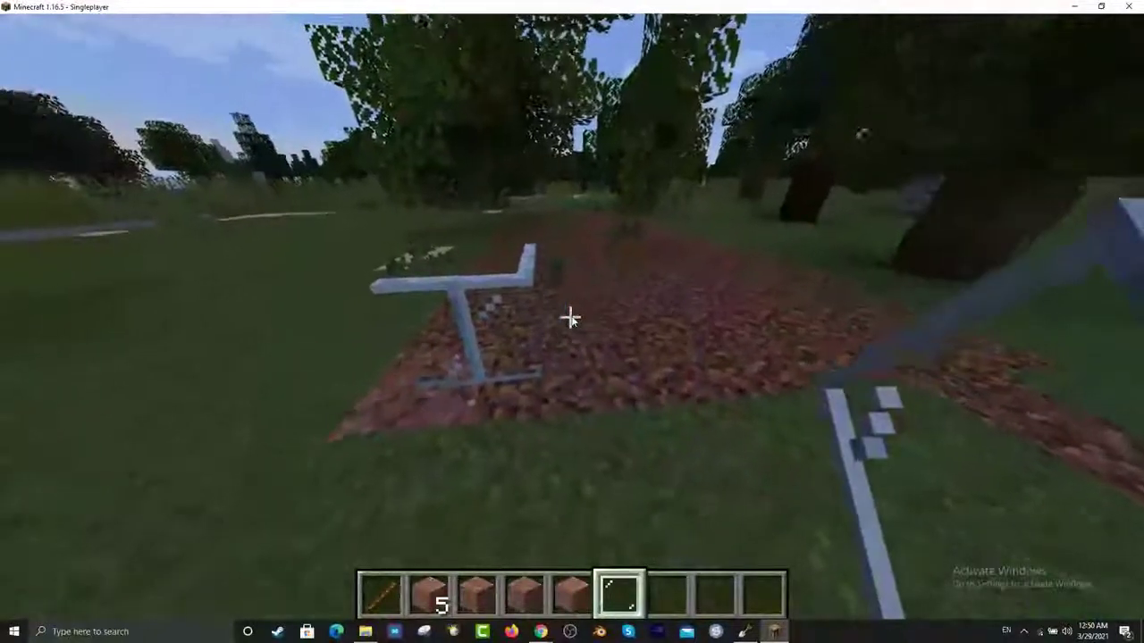
click(570, 318)
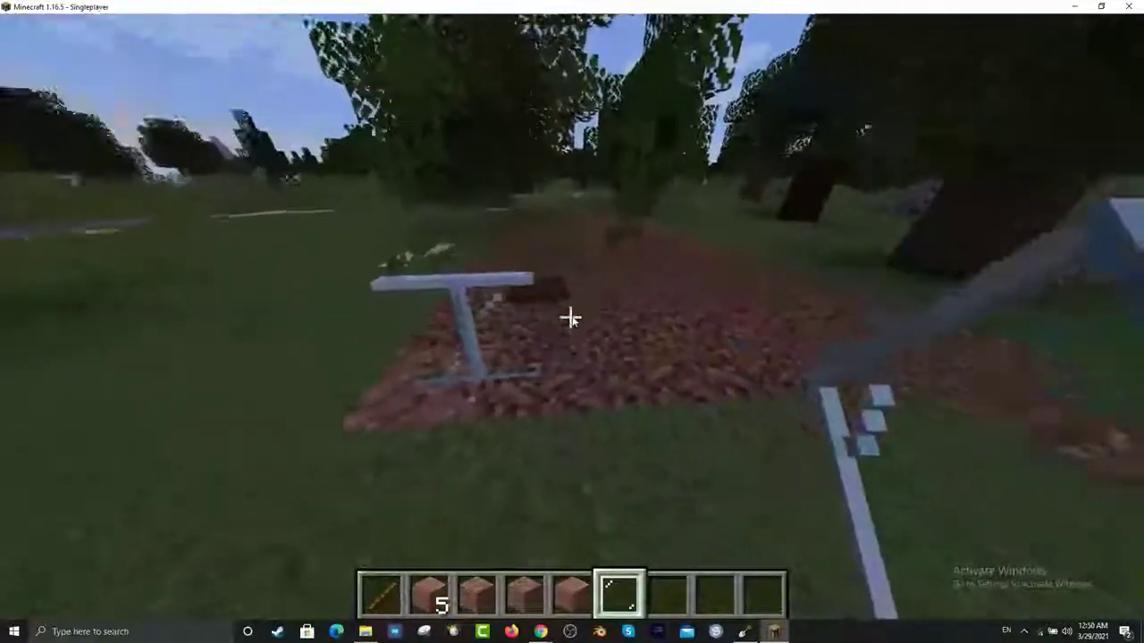
Step: Circle past the blue flowers, extend the glass pane row along the patch's grass-side edge and turn its far end inward
key(s)
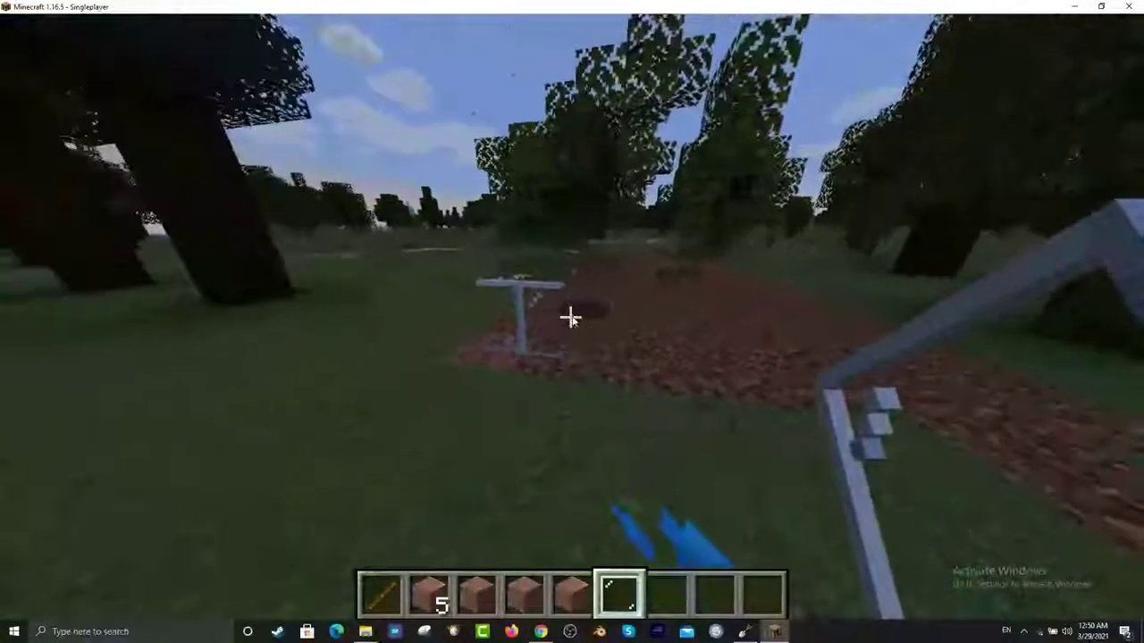
key(a)
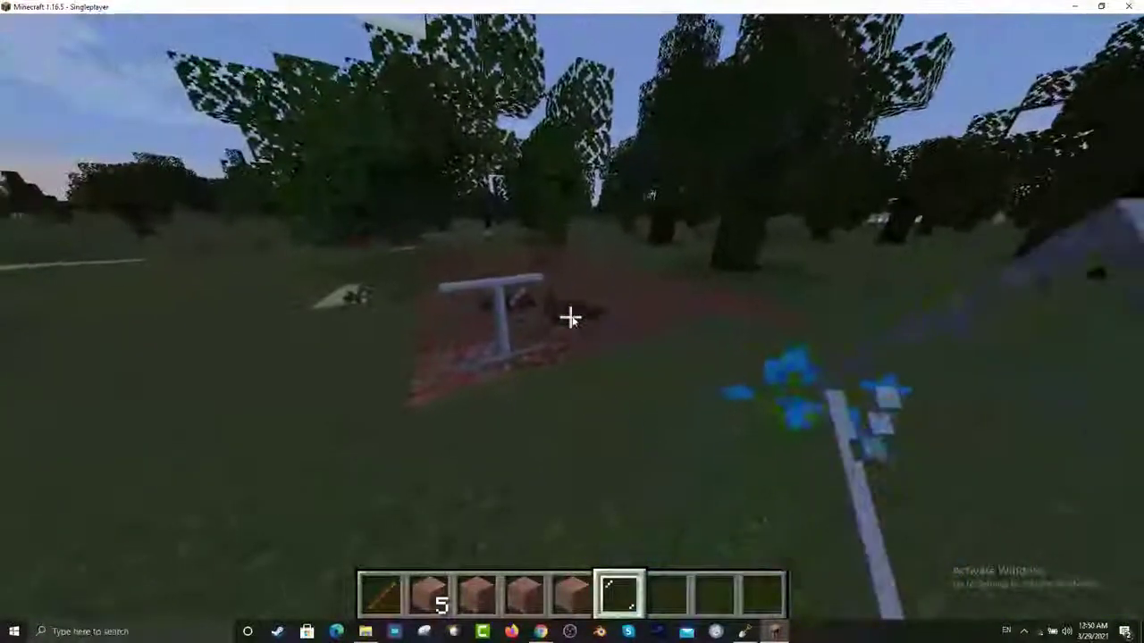
key(a)
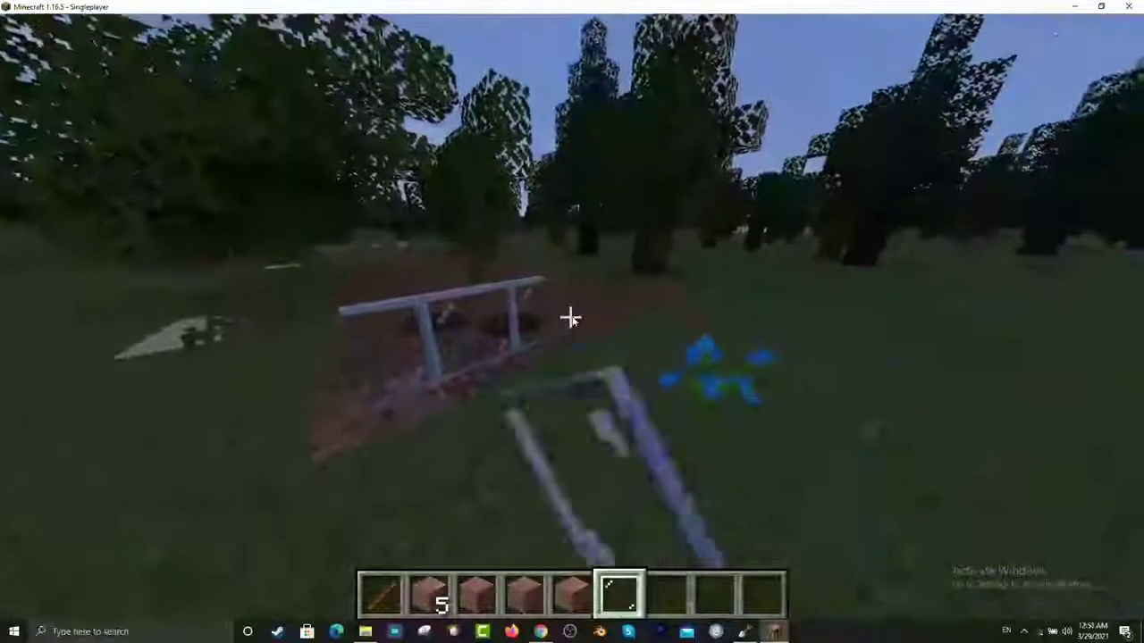
key(a)
key(w)
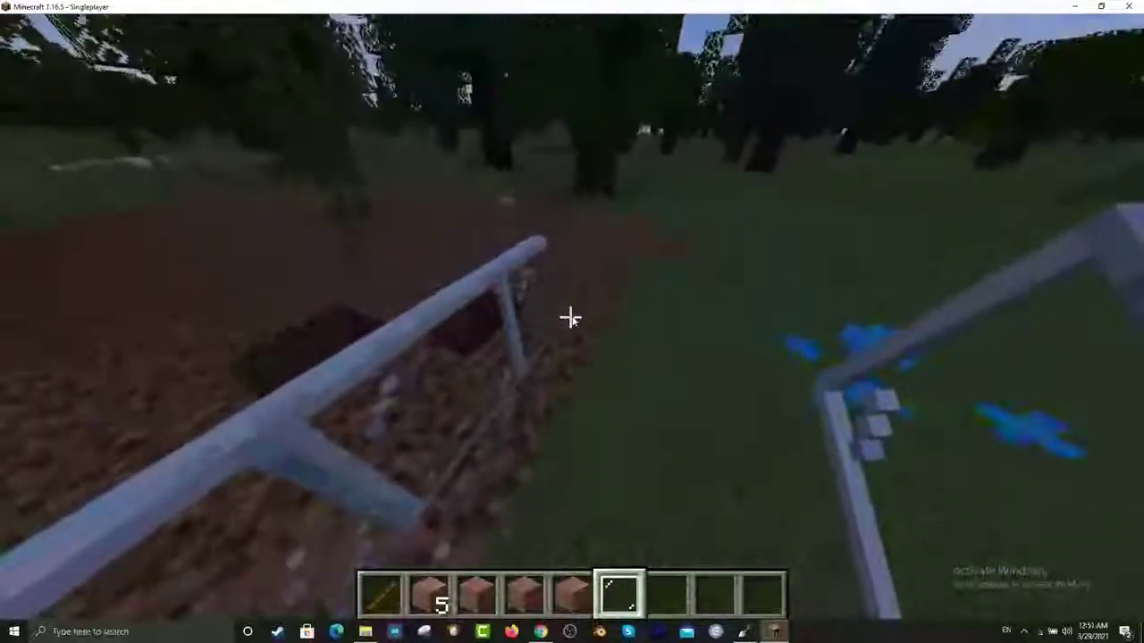
right_click(571, 318)
key(w)
key(d)
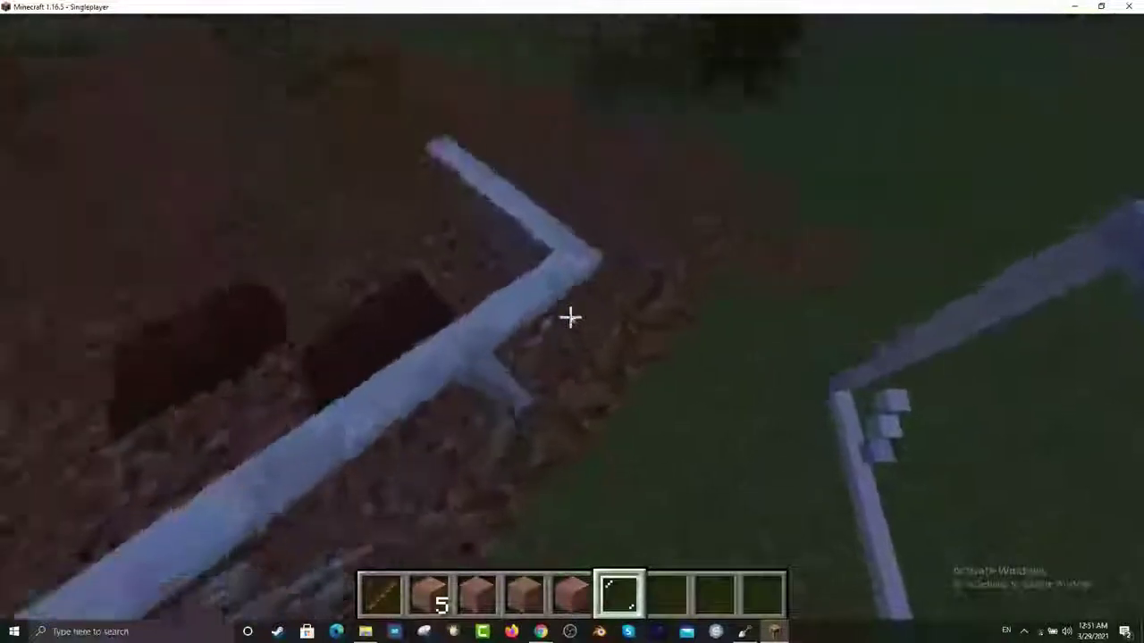
Step: Break and re-place the glass panes at the row's far end to rebuild the inward corner
click(571, 318)
right_click(571, 318)
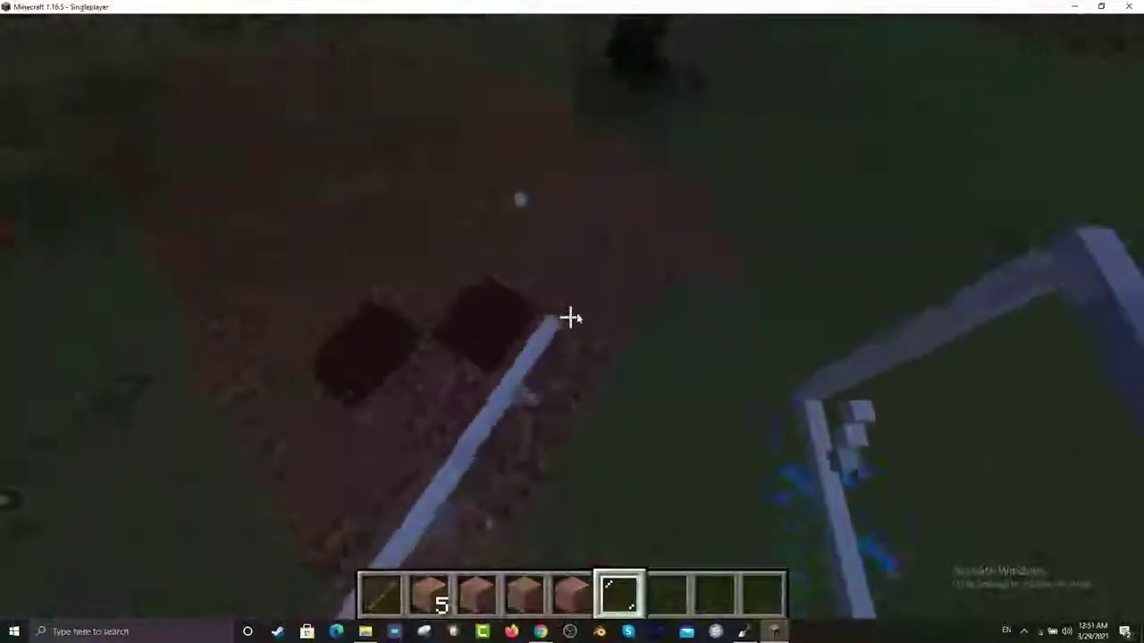
right_click(571, 318)
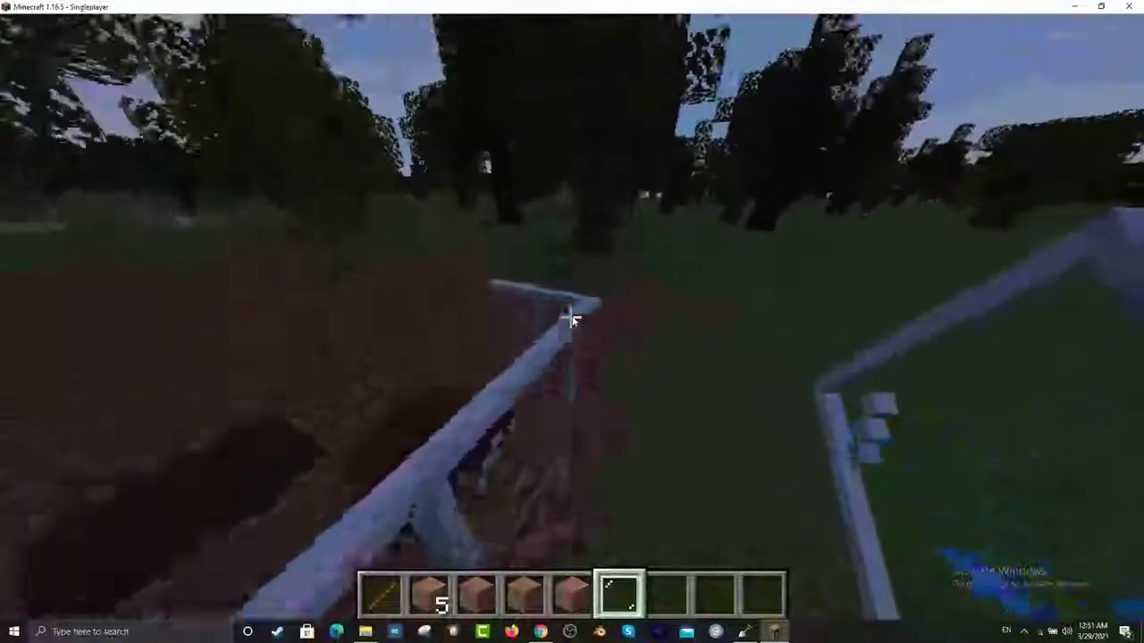
key(space)
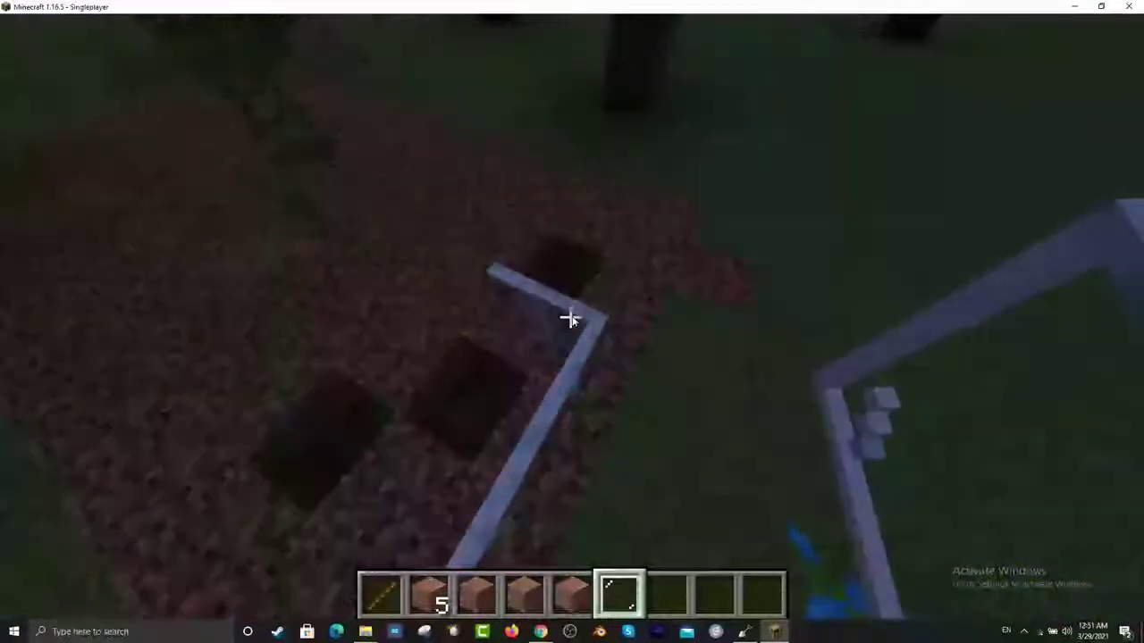
click(571, 318)
right_click(571, 318)
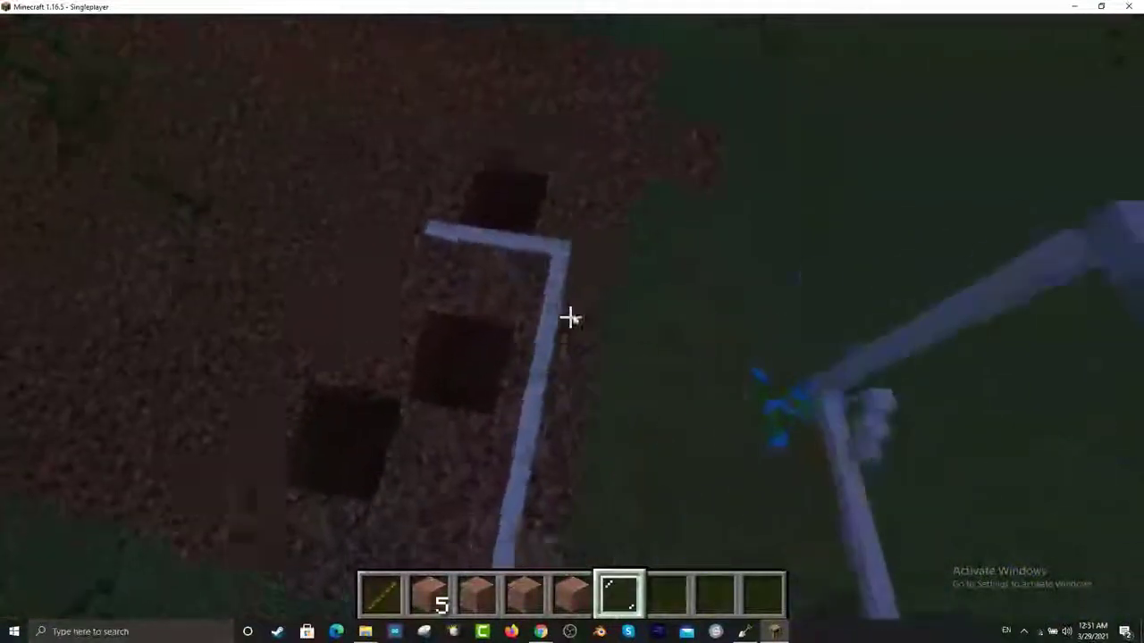
click(571, 319)
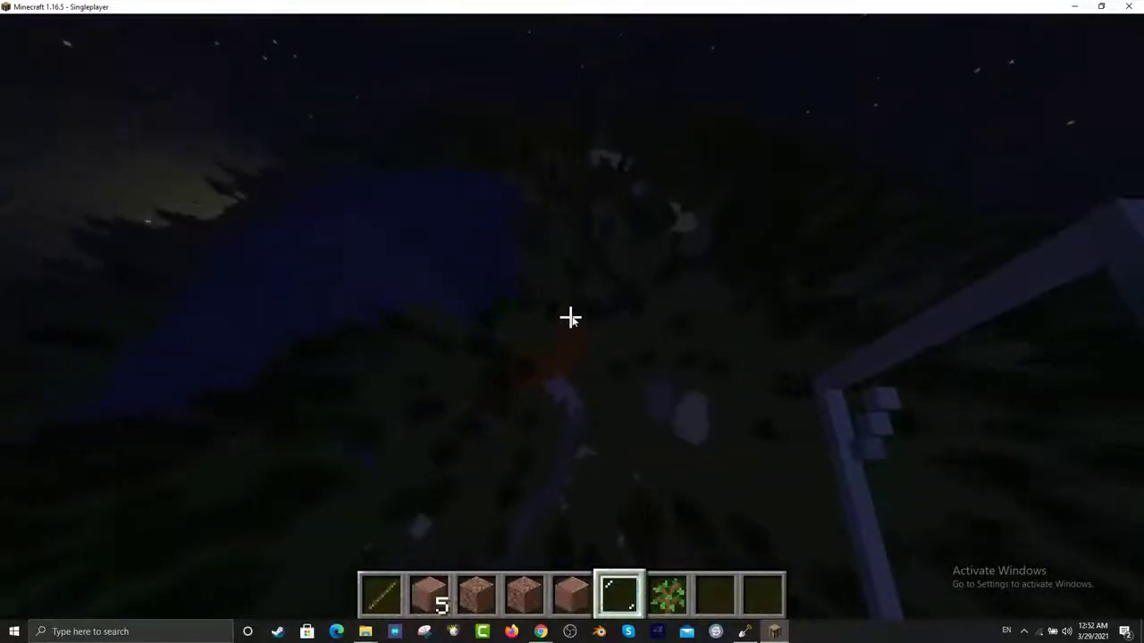
Step: Fly higher above the night-time landscape, drop the held glass pane, then save the world and quit Minecraft
key(space)
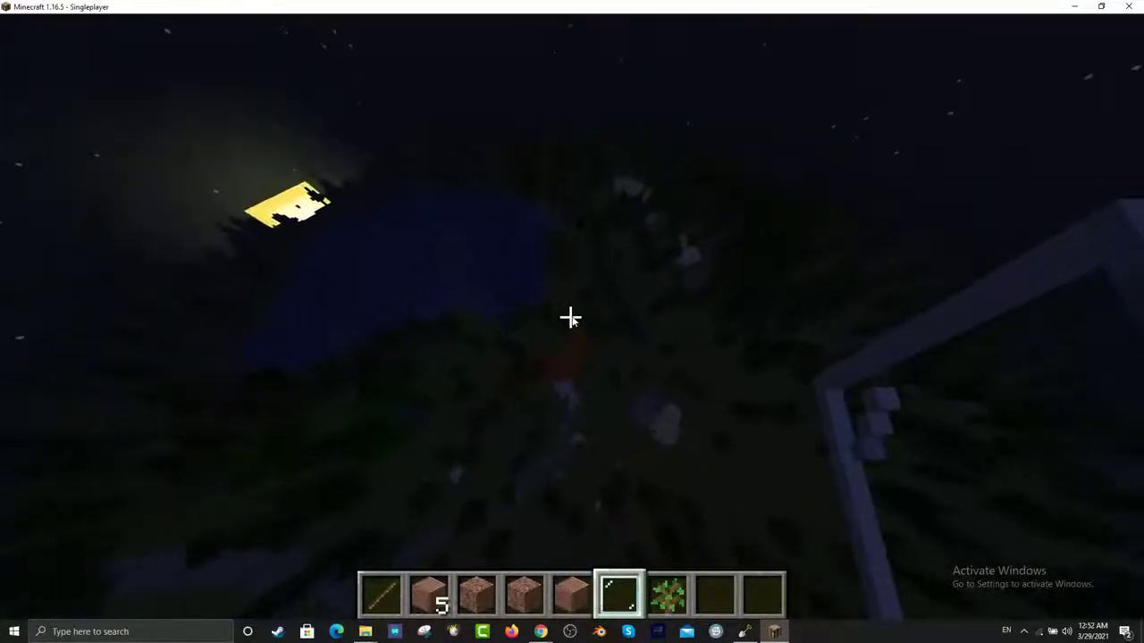
key(q)
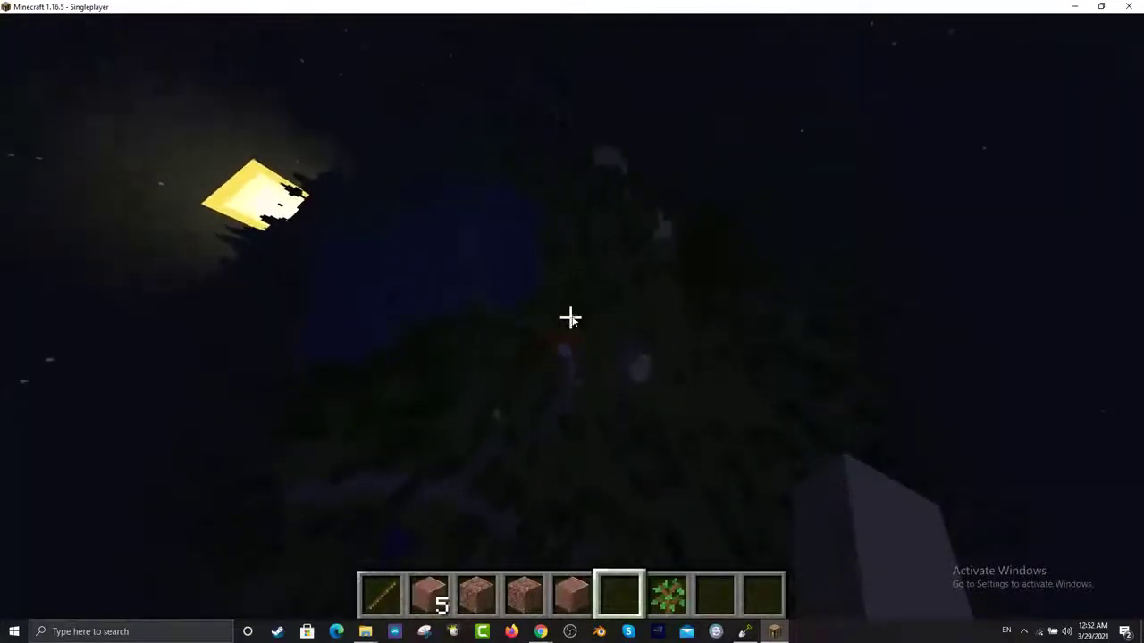
key(Escape)
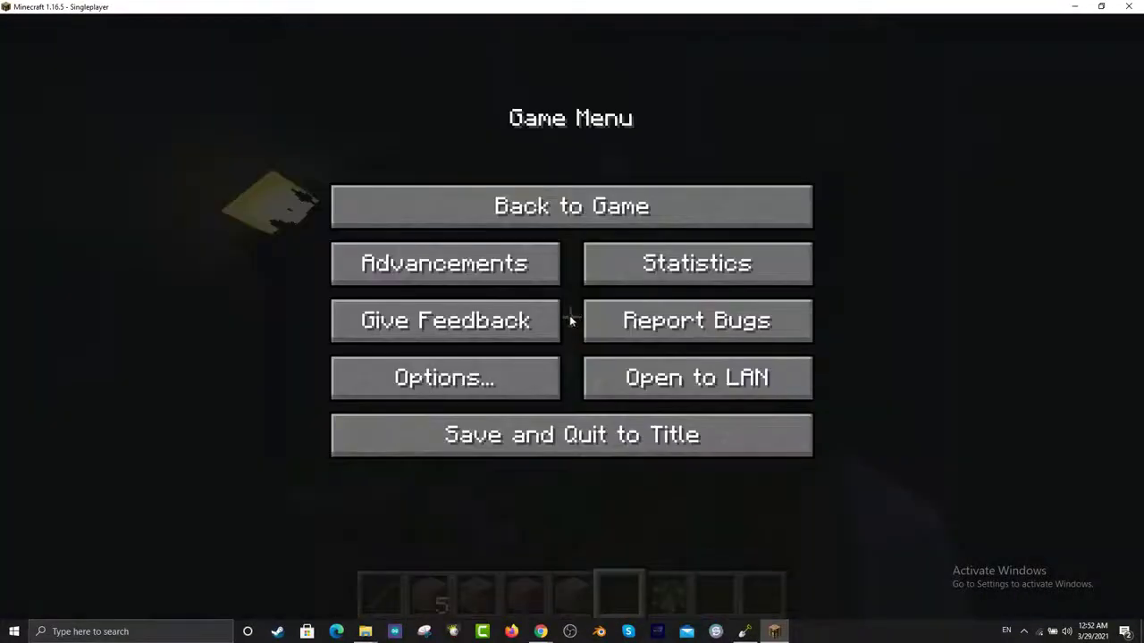
click(610, 440)
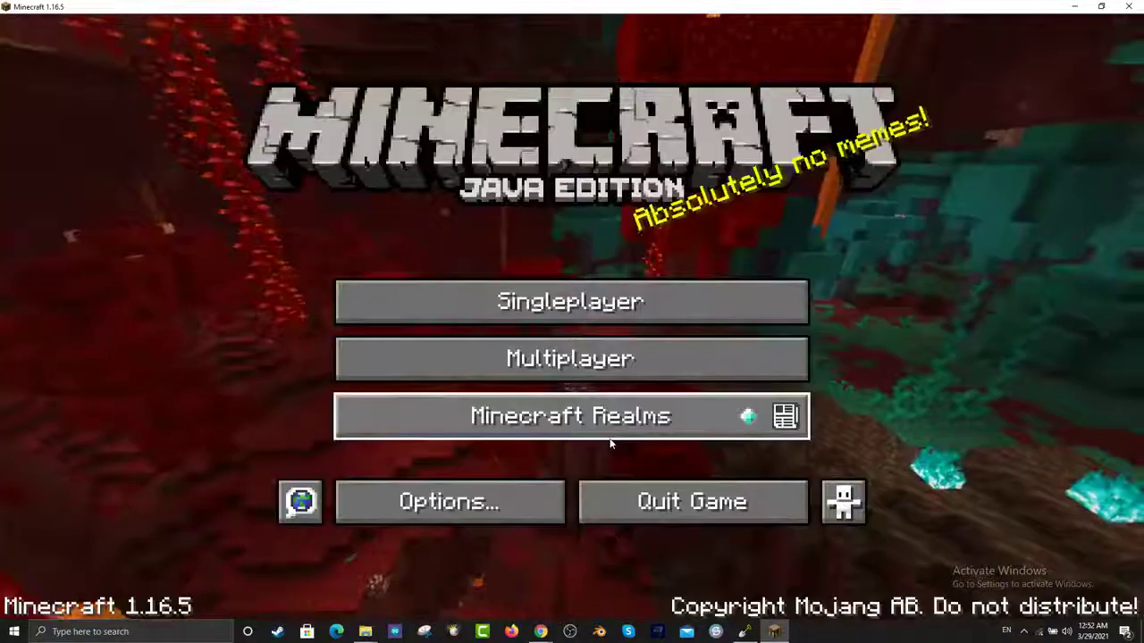
click(715, 500)
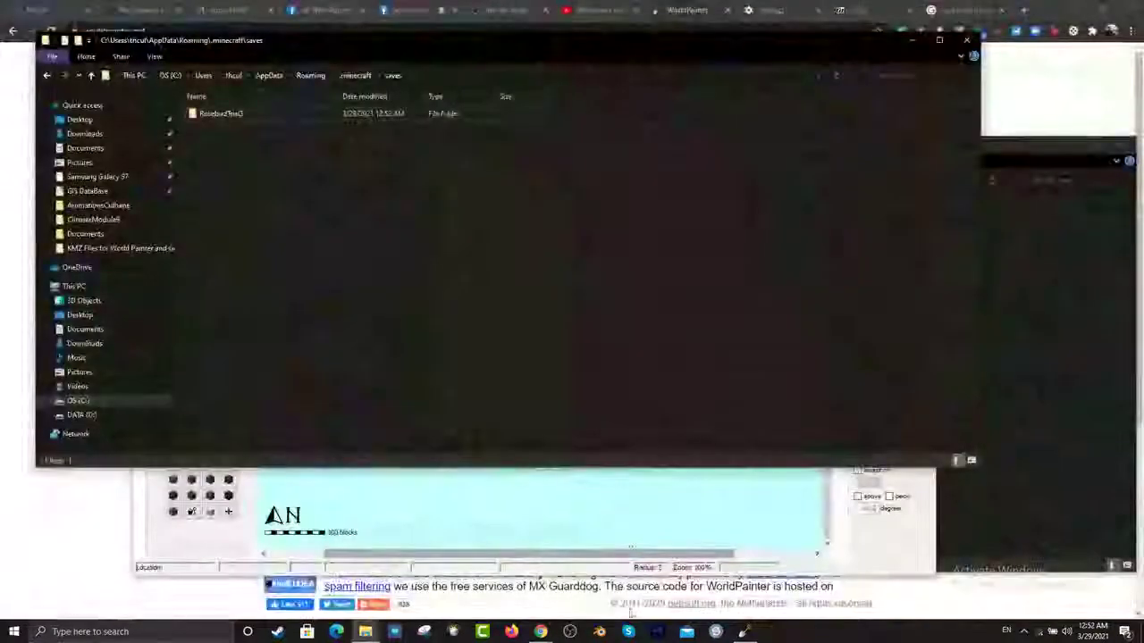
Step: Switch to Chrome, open the Facebook Live Producer dashboard for the stream, and dismiss the Share to Groups prompt
click(541, 632)
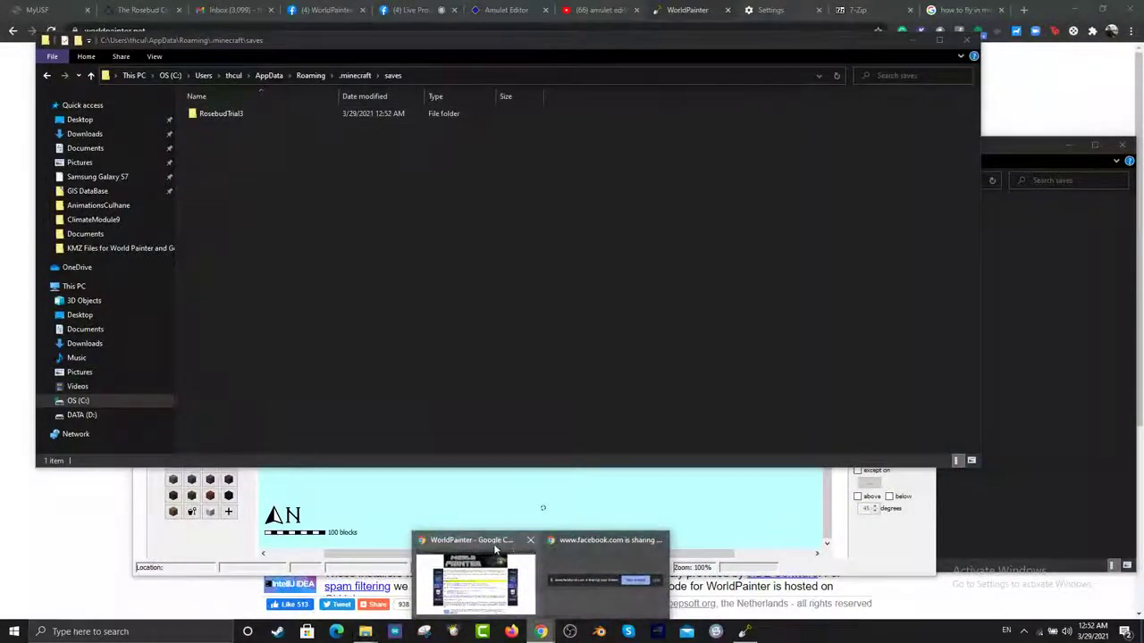
click(485, 548)
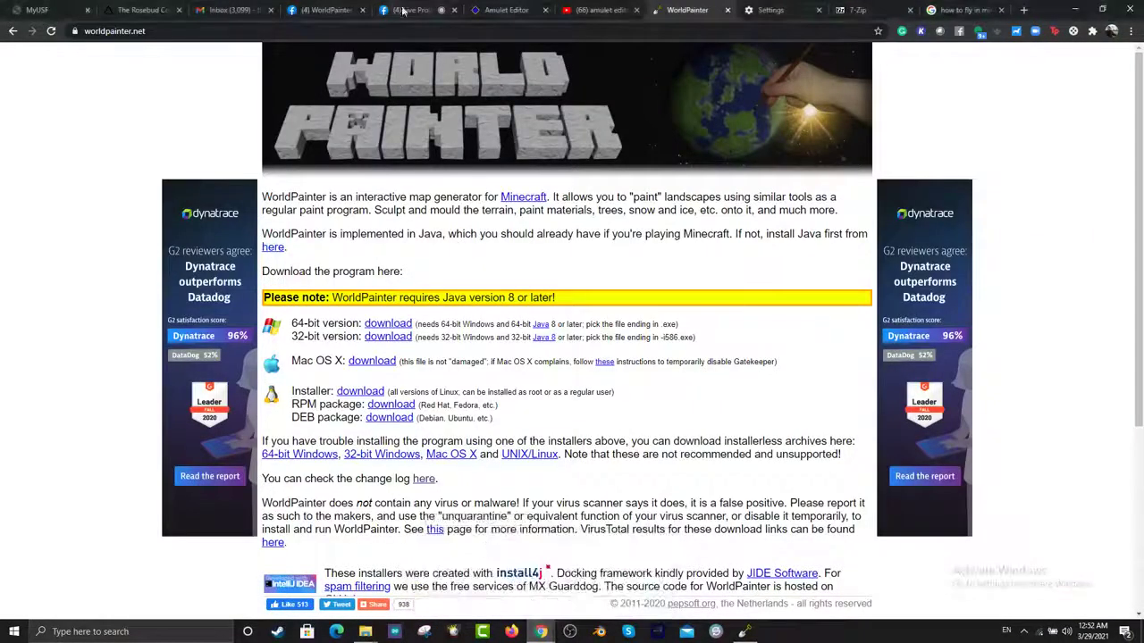
click(407, 10)
scroll(878, 350, down, 3)
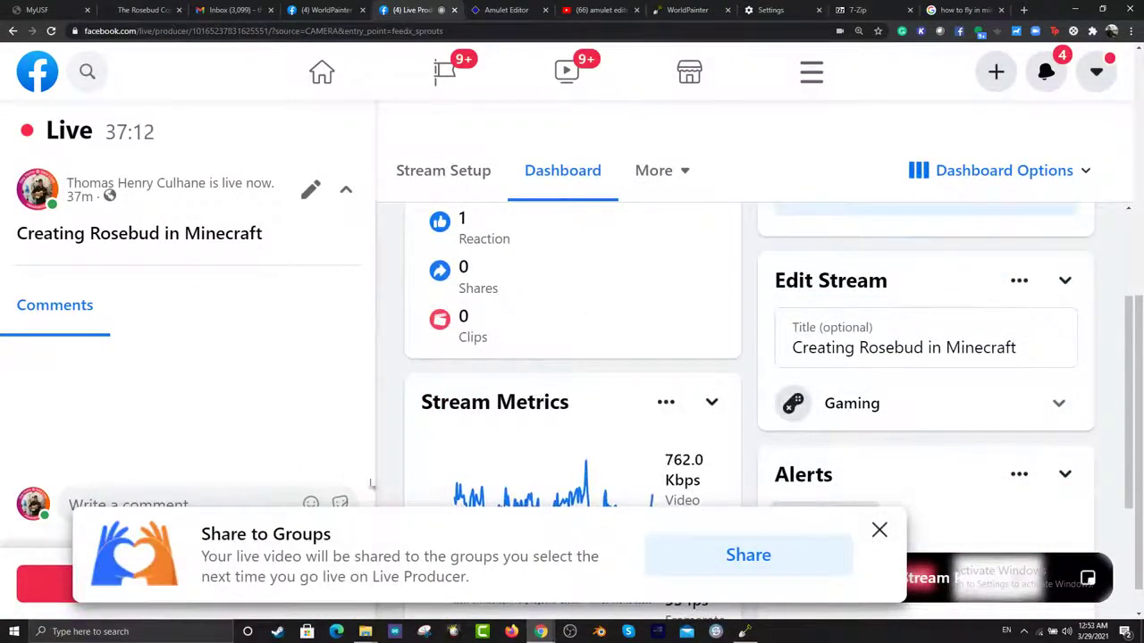
click(879, 531)
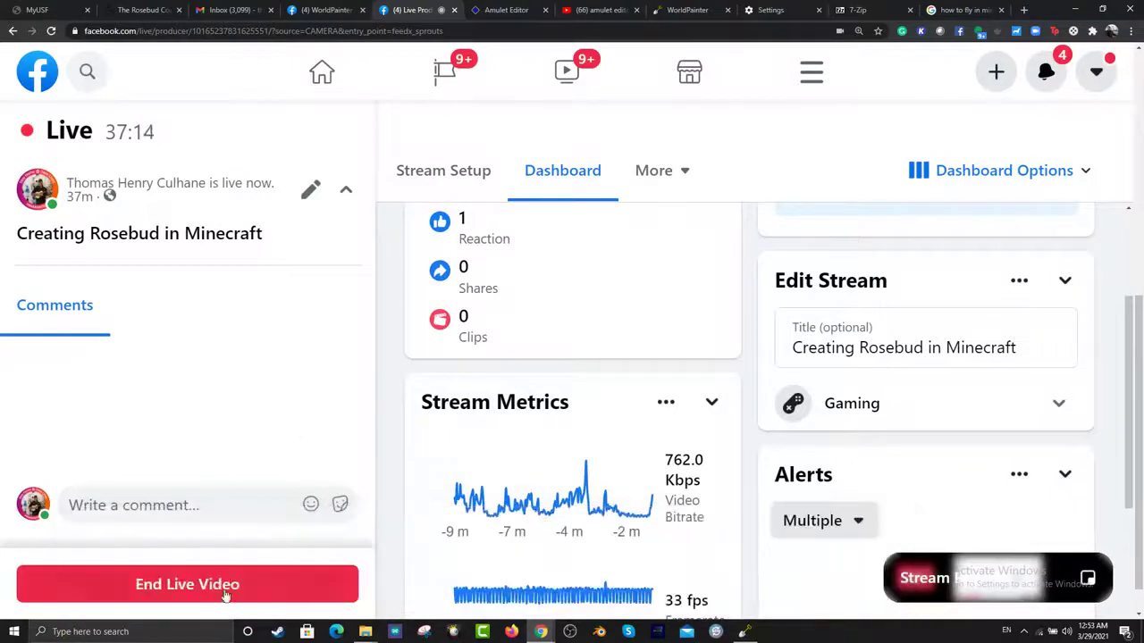